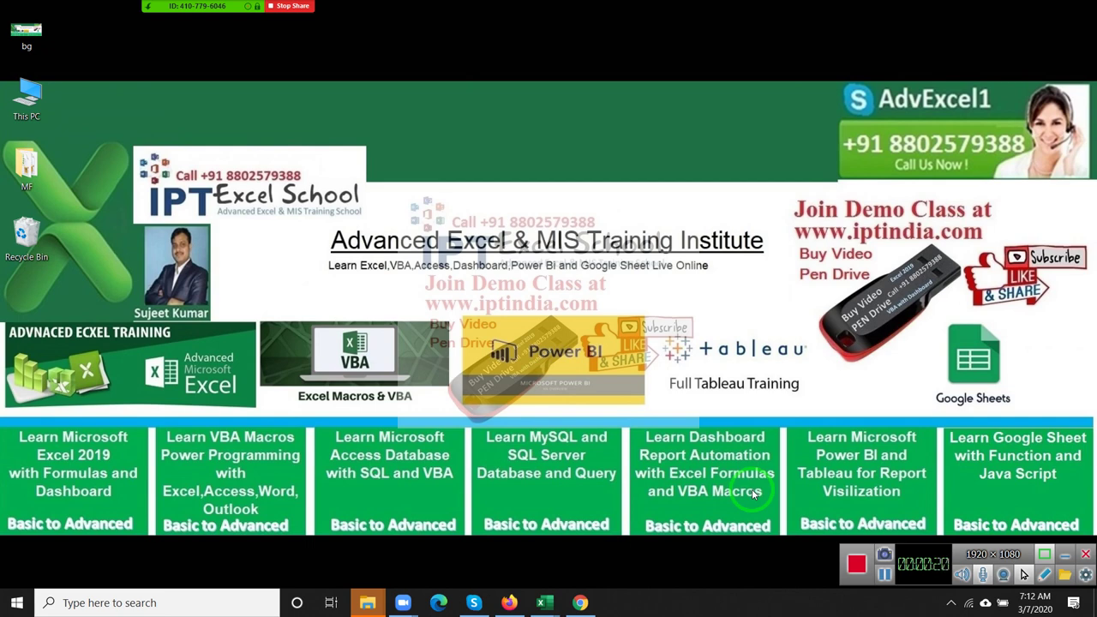
- Show the meeting's participant list, then close it again
{"action": "mouse_move", "coordinate": [178, 4]}
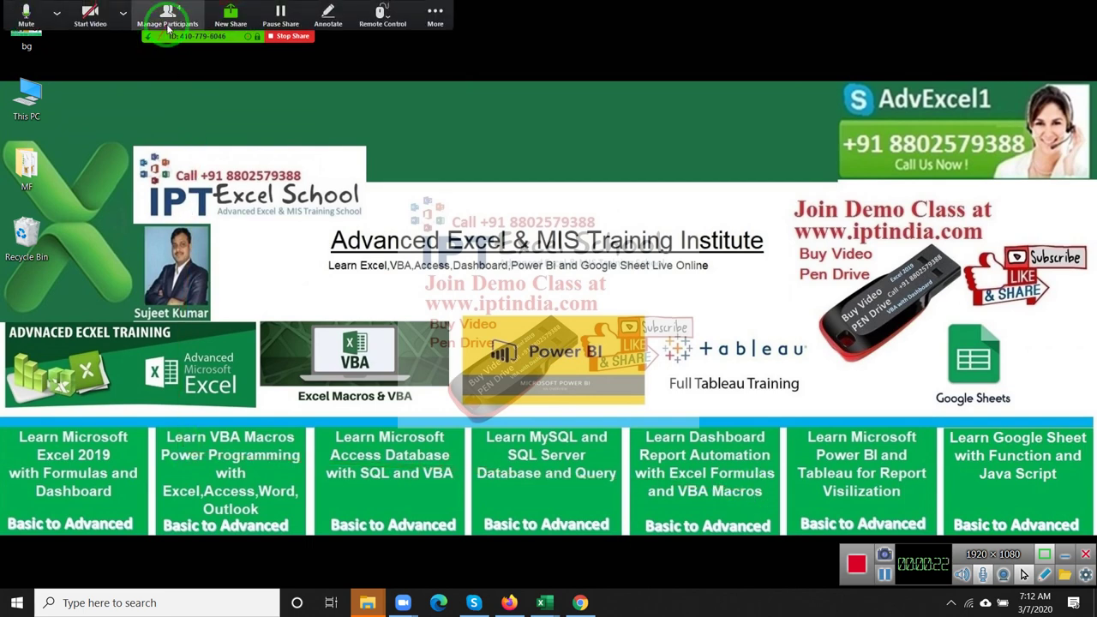
{"action": "left_click", "coordinate": [169, 23]}
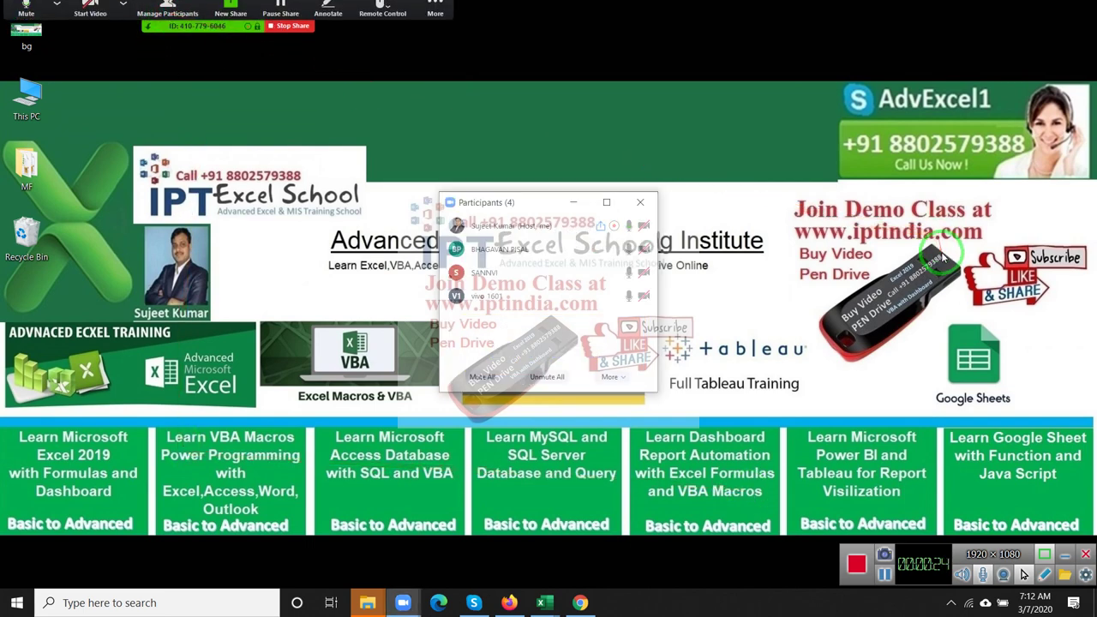
{"action": "left_click", "coordinate": [650, 204]}
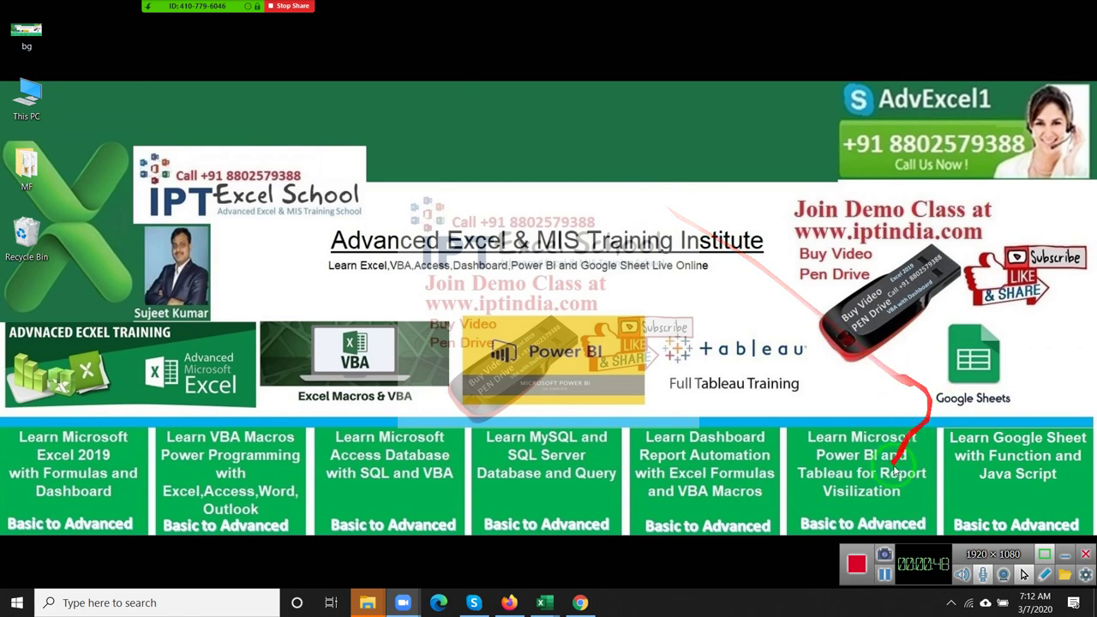
- Close the Form (2) workbook without saving, then close the VBA editor
{"action": "mouse_move", "coordinate": [549, 594]}
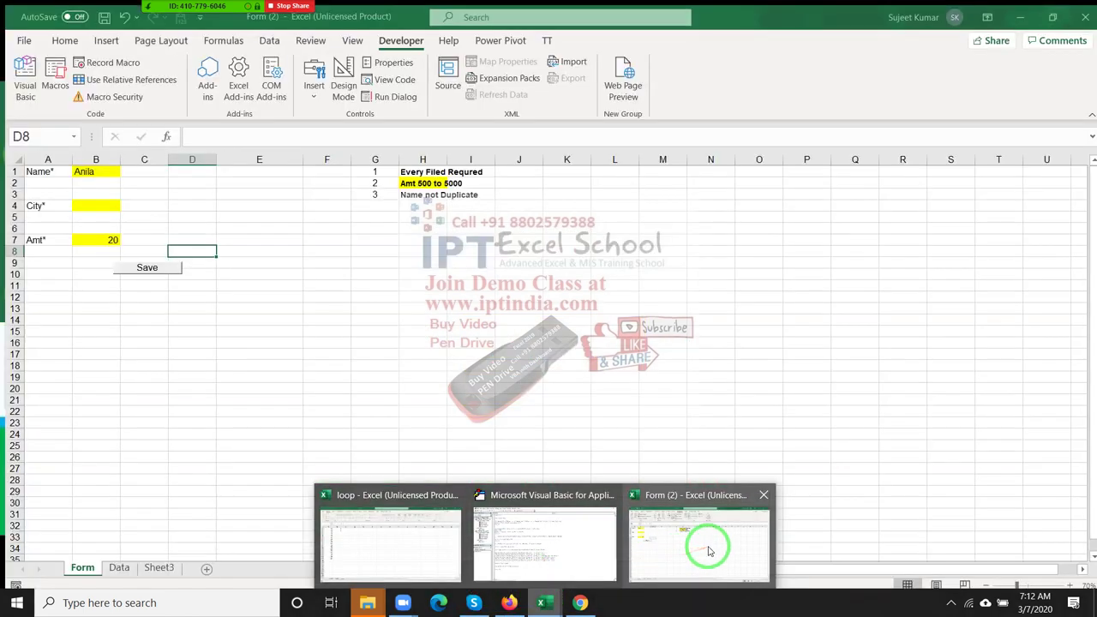
{"action": "left_click", "coordinate": [710, 544]}
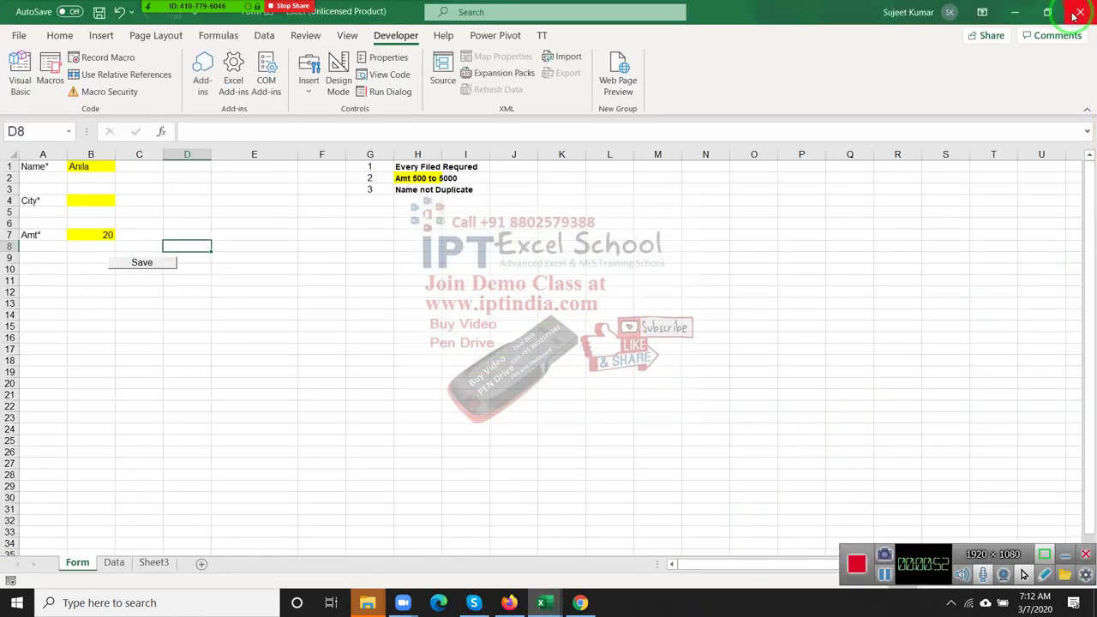
{"action": "left_click", "coordinate": [1080, 11]}
{"action": "left_click", "coordinate": [563, 339]}
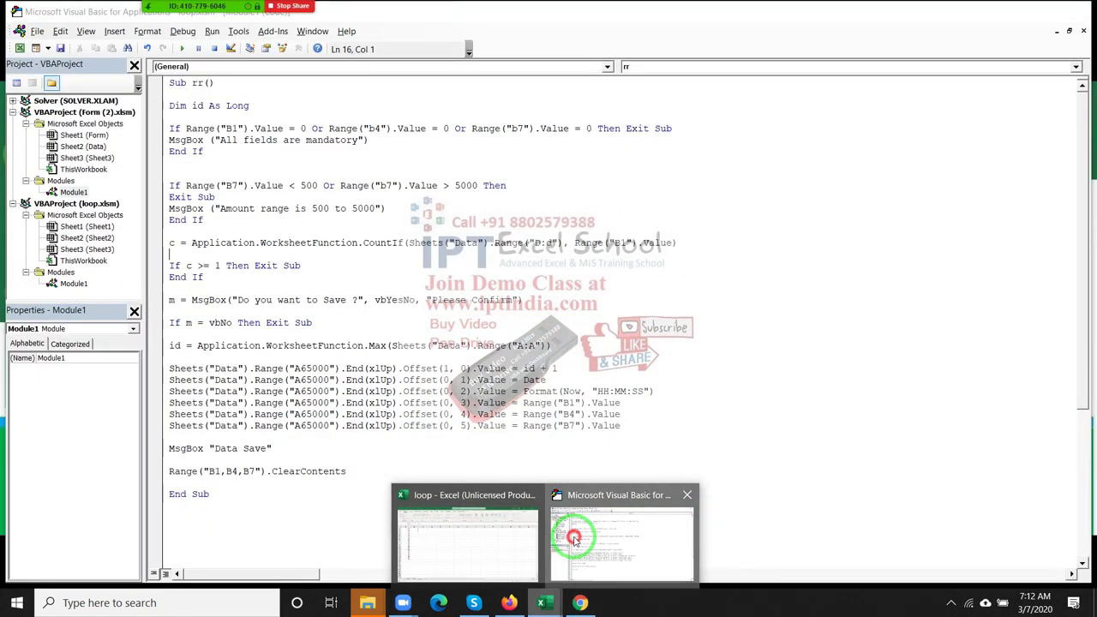
{"action": "left_click", "coordinate": [568, 585]}
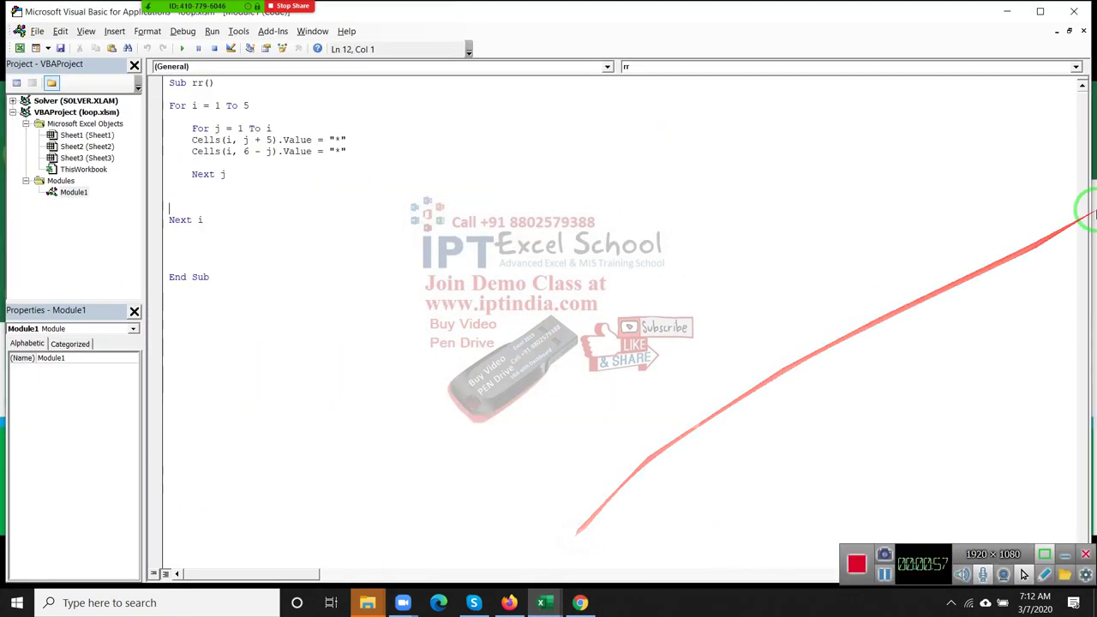
{"action": "left_click", "coordinate": [1074, 11]}
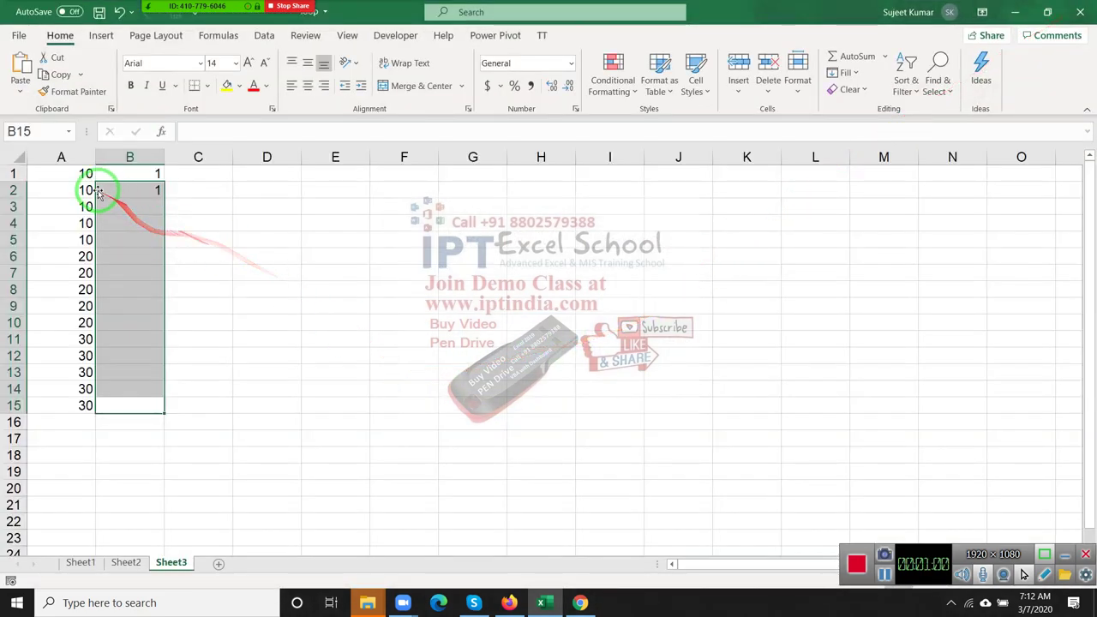
- Clear all the numbers from columns A and B of Sheet3
{"action": "left_click_drag", "start_coordinate": [73, 157], "coordinate": [154, 161]}
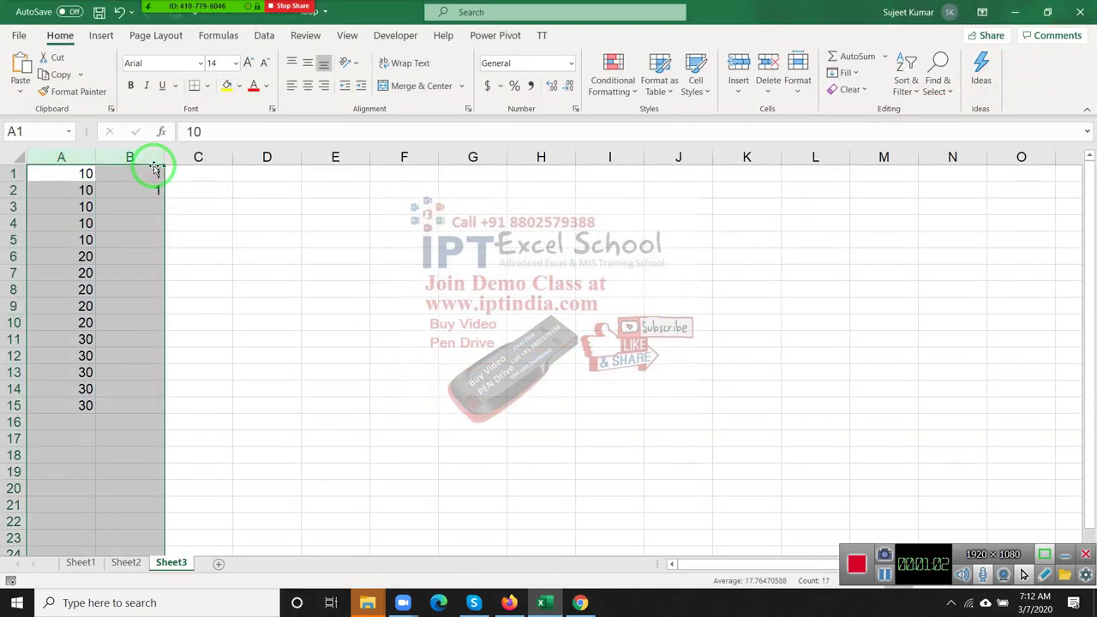
{"action": "key", "text": "Delete"}
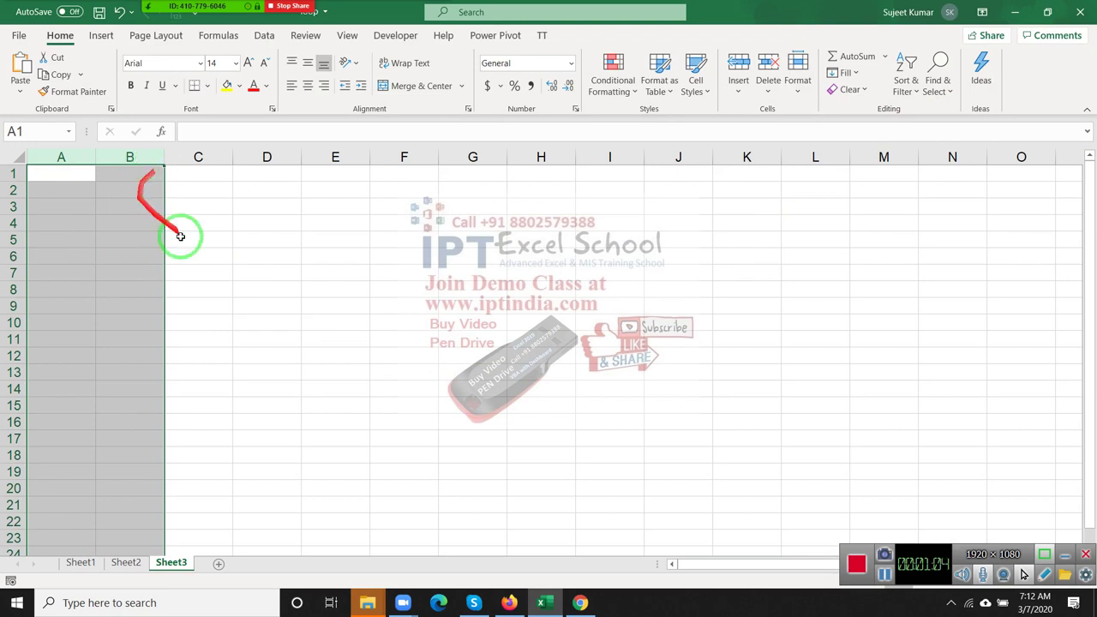
{"action": "left_click", "coordinate": [249, 258]}
- Look over Sheet2 and Sheet1's star patterns, then start a new blank workbook
{"action": "left_click", "coordinate": [126, 563]}
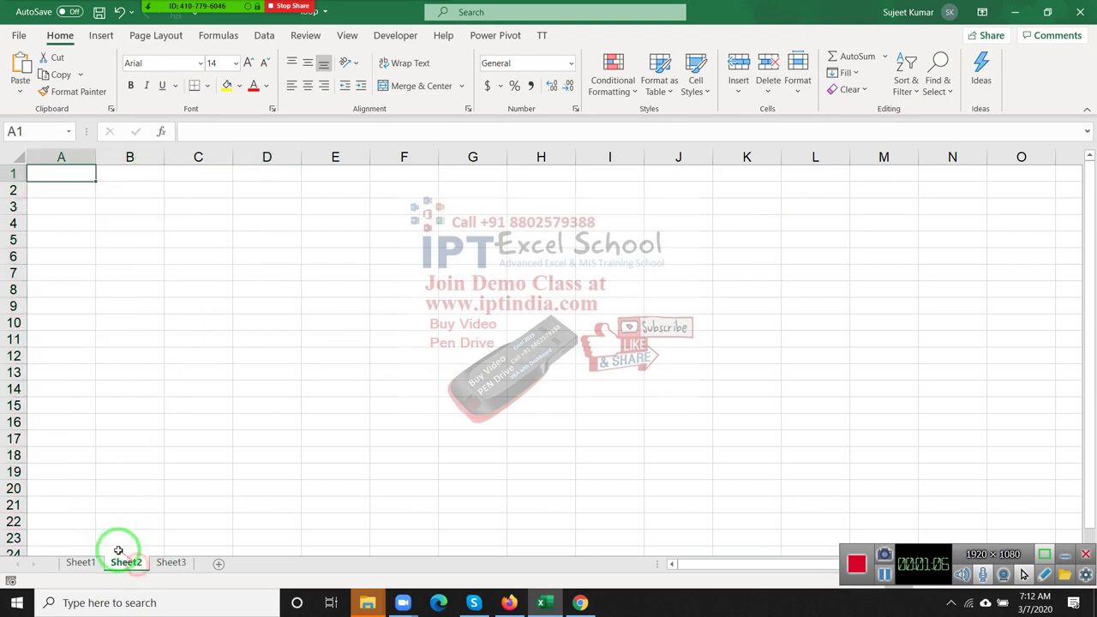
{"action": "left_click", "coordinate": [80, 564]}
{"action": "left_click", "coordinate": [176, 354]}
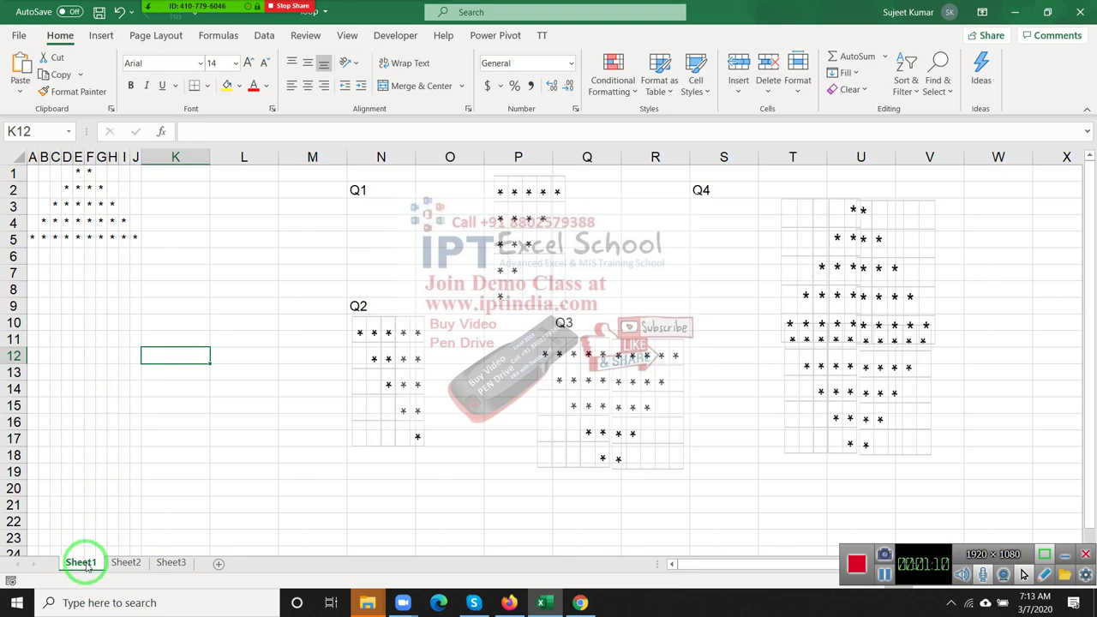
{"action": "left_click", "coordinate": [207, 401]}
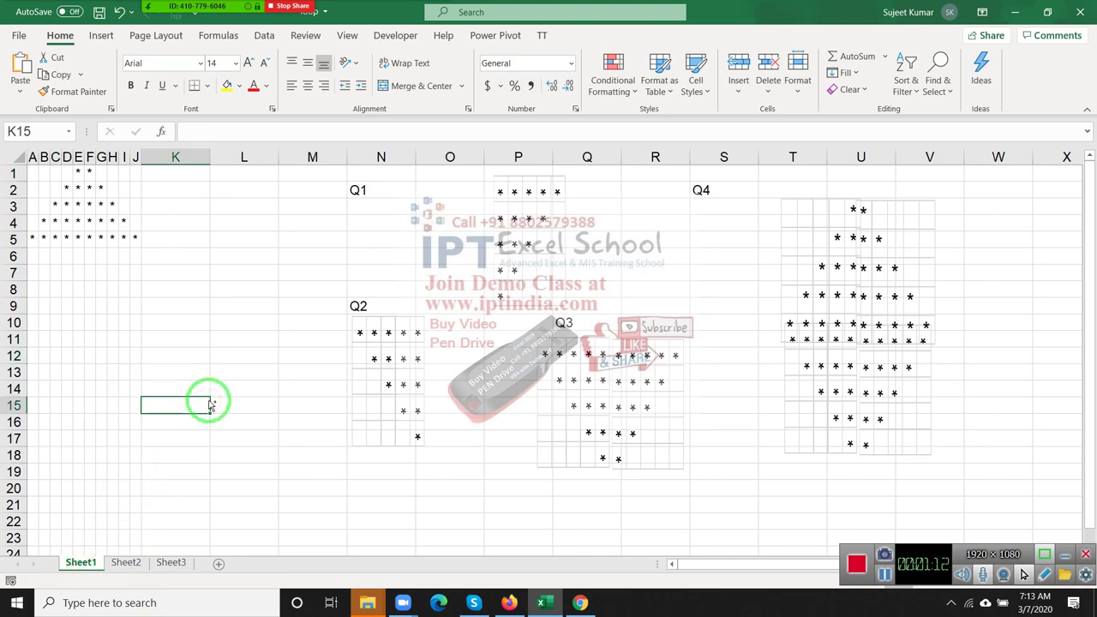
{"action": "key", "text": "ctrl+n"}
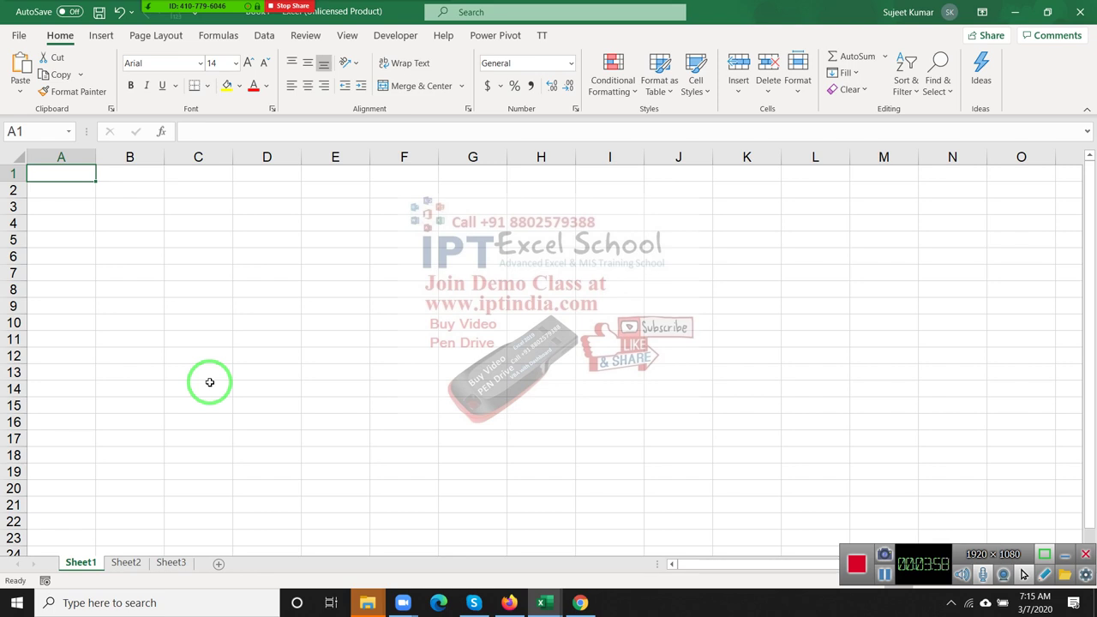
- Enter 'Data Storage' in A1 and 'Calculation' in A2 of Sheet1, then go to Sheet2
{"action": "type", "text": "Data"}
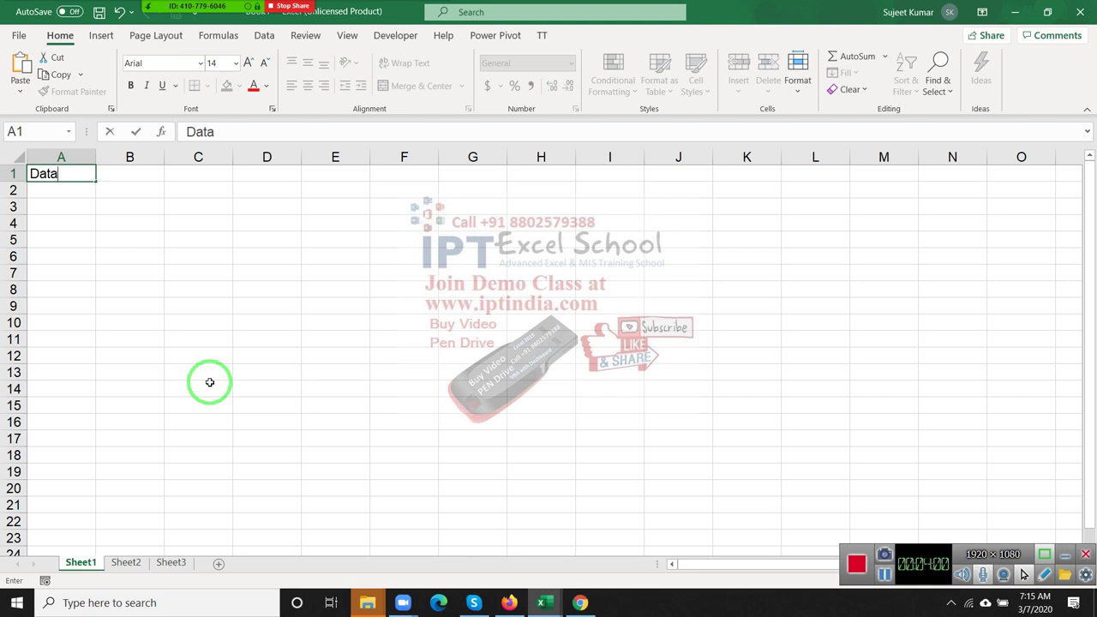
{"action": "type", "text": " S"}
{"action": "type", "text": "t"}
{"action": "type", "text": "o"}
{"action": "type", "text": "are"}
{"action": "key", "text": "BackSpace"}
{"action": "key", "text": "BackSpace"}
{"action": "key", "text": "BackSpace"}
{"action": "type", "text": "rage"}
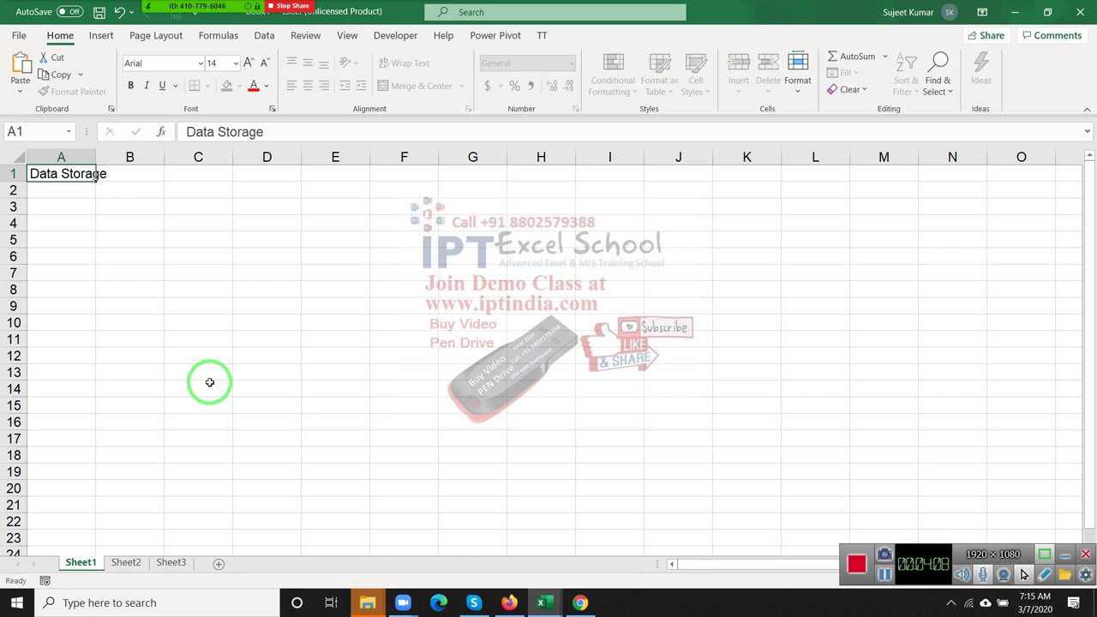
{"action": "key", "text": "Return"}
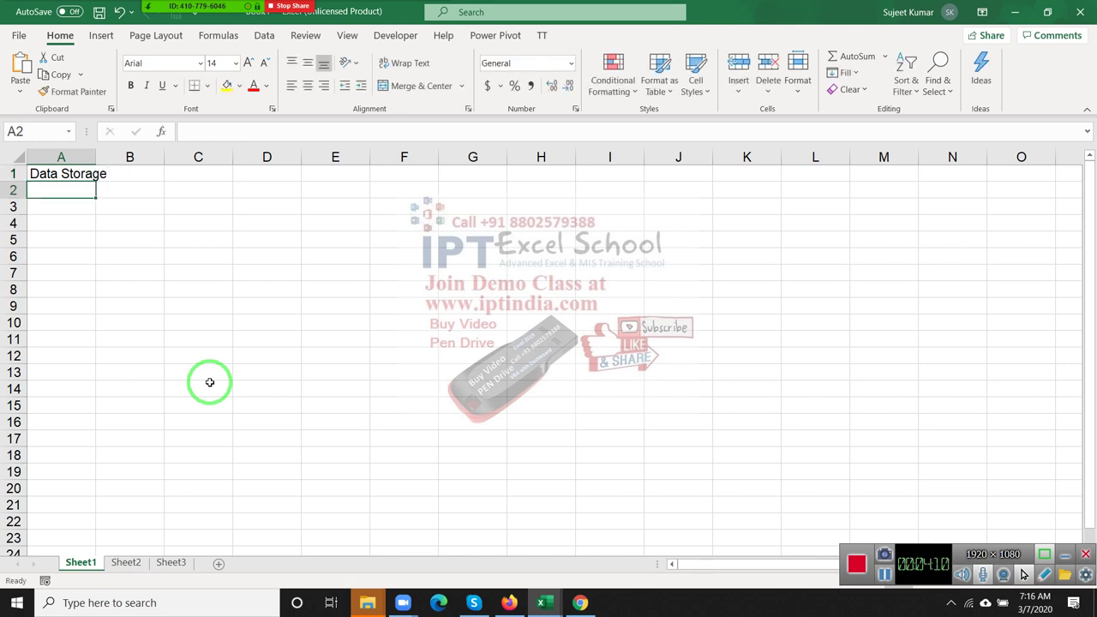
{"action": "type", "text": "Cal"}
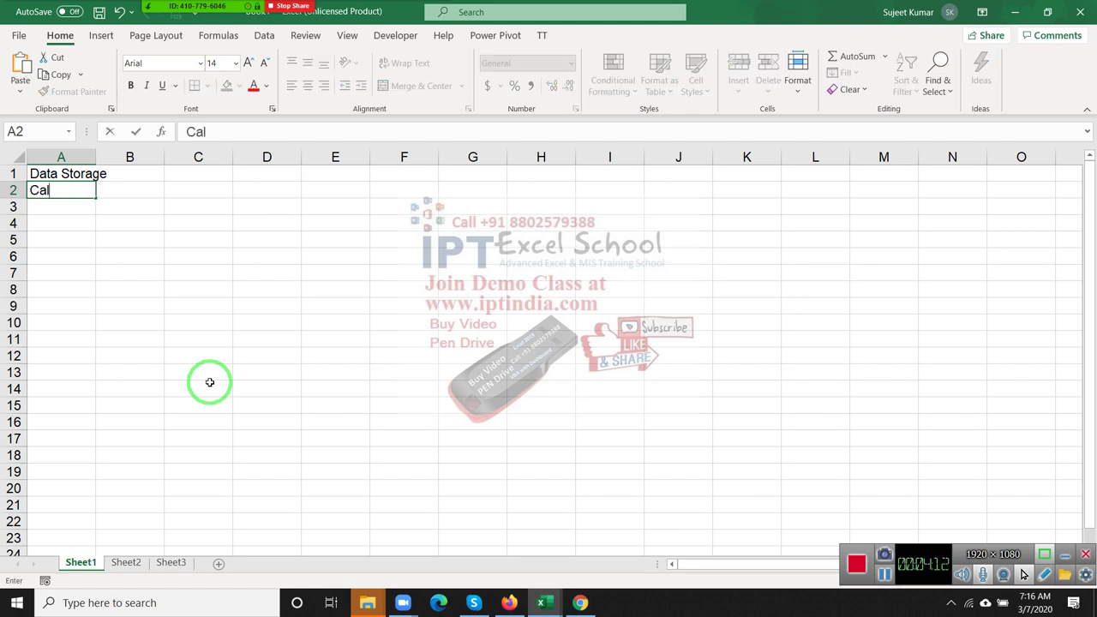
{"action": "type", "text": "a"}
{"action": "key", "text": "BackSpace"}
{"action": "type", "text": "cula"}
{"action": "type", "text": "tion"}
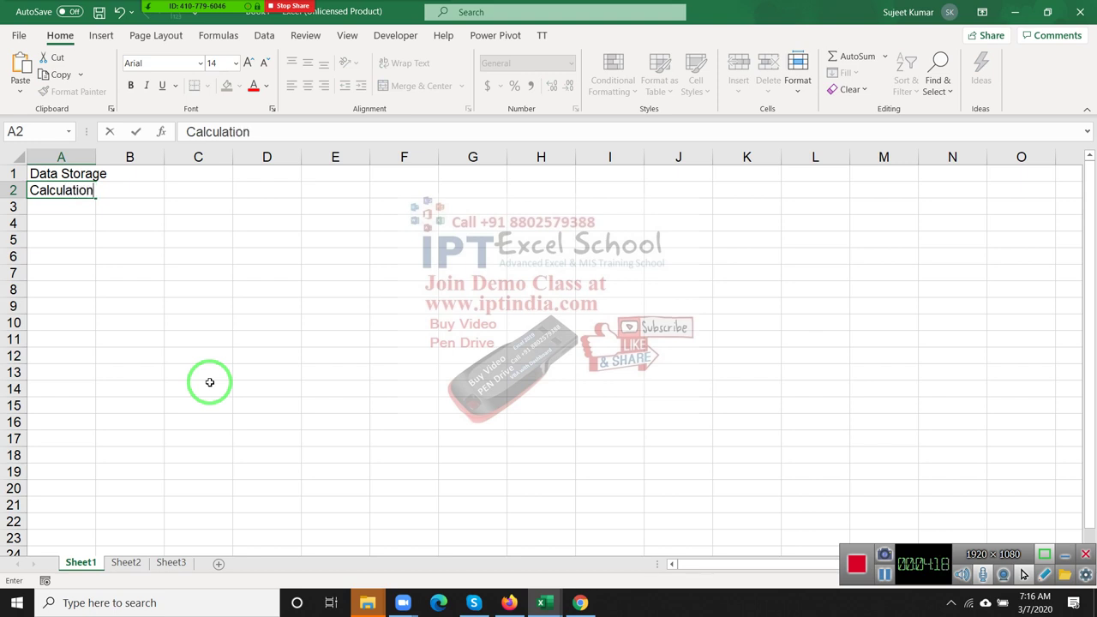
{"action": "key", "text": "Return"}
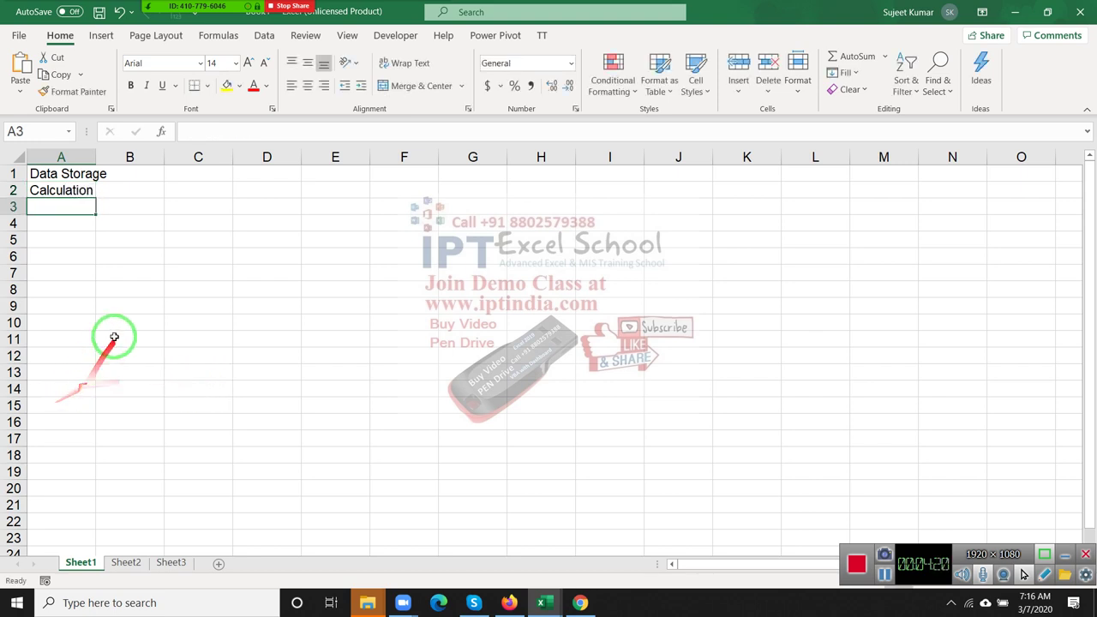
{"action": "left_click", "coordinate": [114, 336]}
- On Sheet2, enter headers Name, Qty, MRP, Amt, GST, Com, Total across A1:G1
{"action": "left_click", "coordinate": [125, 563]}
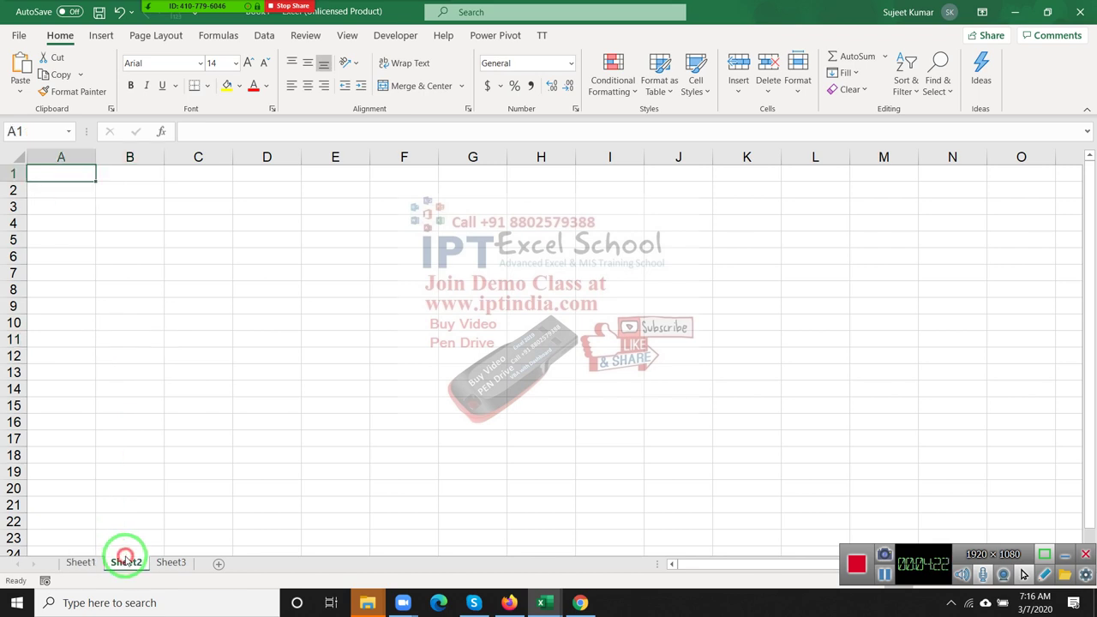
{"action": "type", "text": "N"}
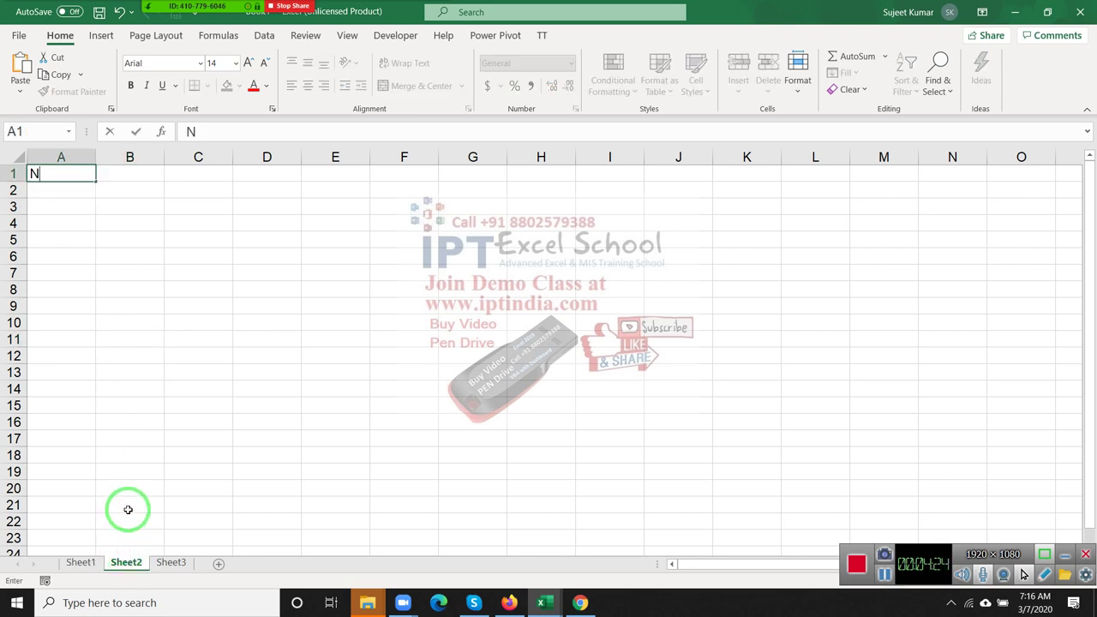
{"action": "type", "text": "ame"}
{"action": "key", "text": "Tab"}
{"action": "type", "text": "Q"}
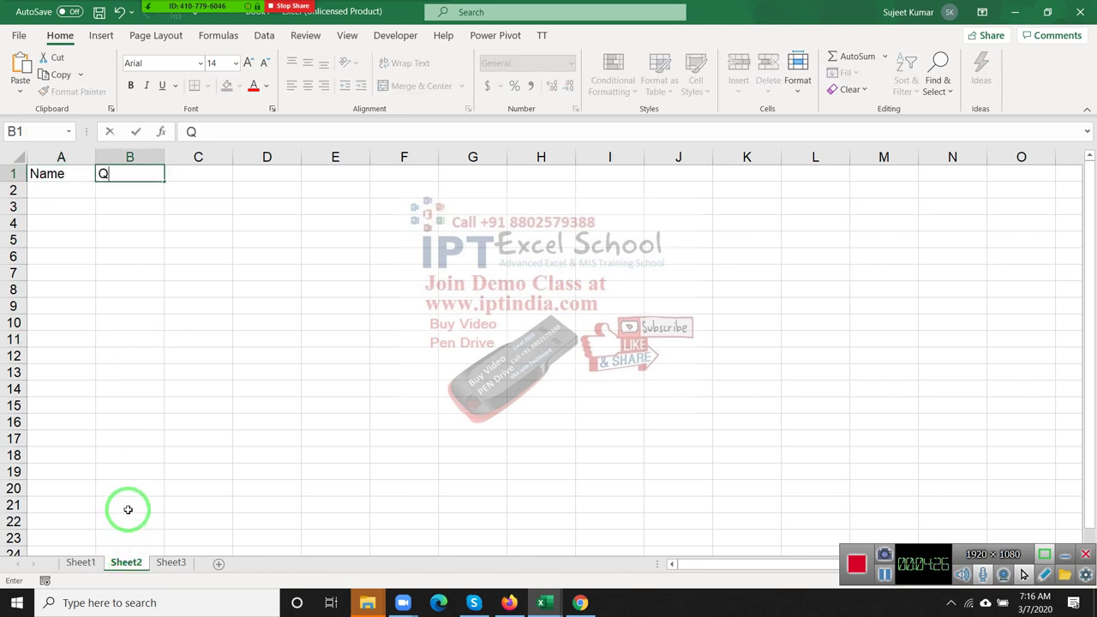
{"action": "type", "text": "ty"}
{"action": "key", "text": "Tab"}
{"action": "type", "text": "MR"}
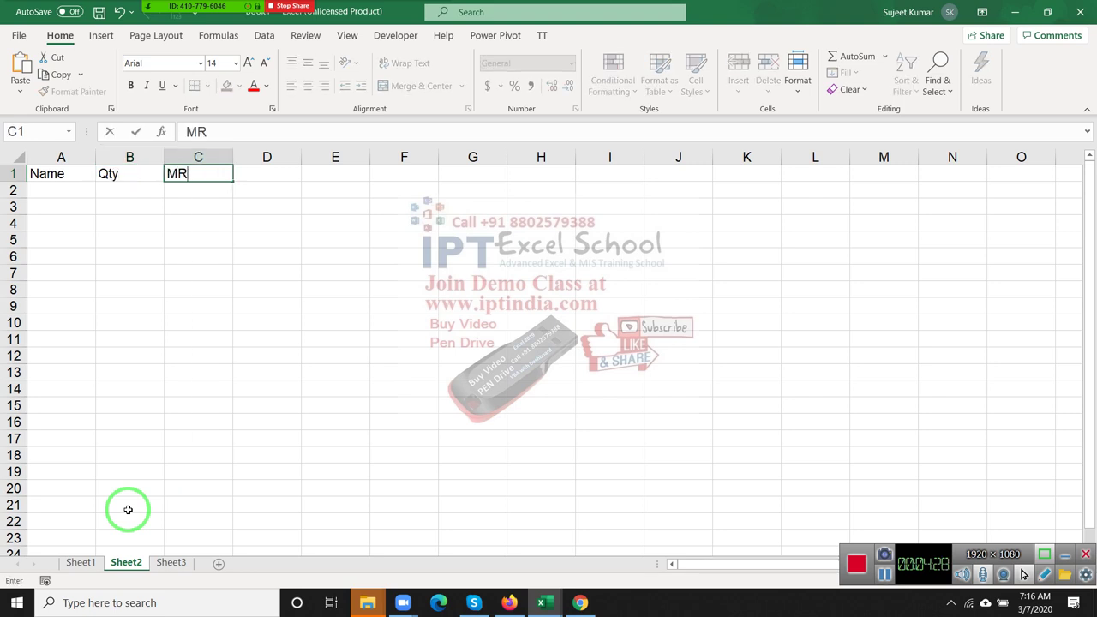
{"action": "type", "text": "P"}
{"action": "key", "text": "Tab"}
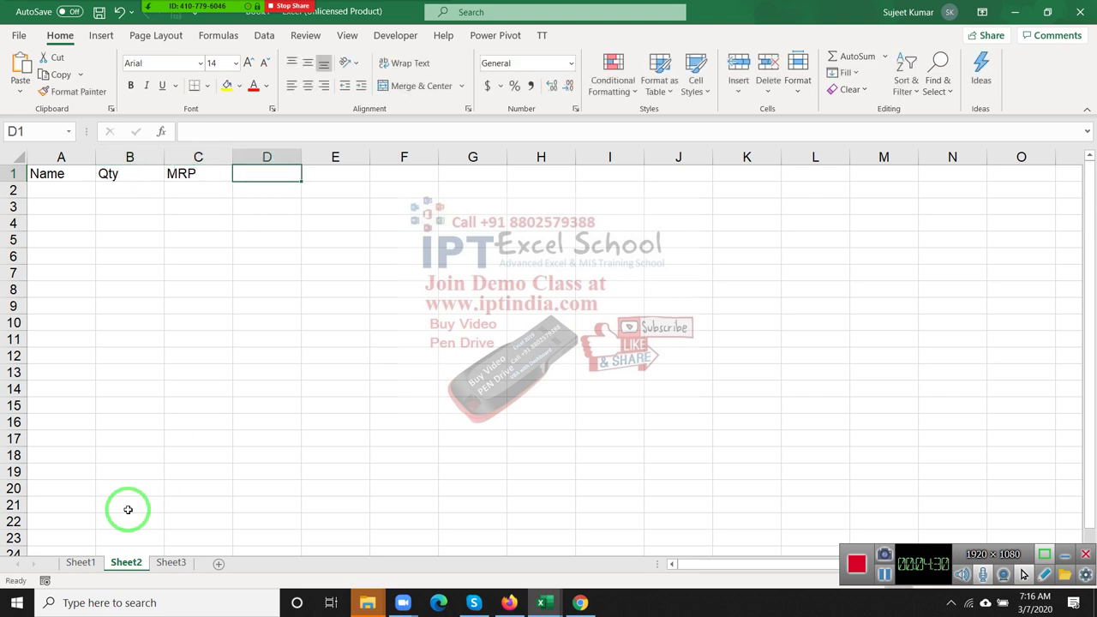
{"action": "type", "text": "Amt"}
{"action": "key", "text": "Tab"}
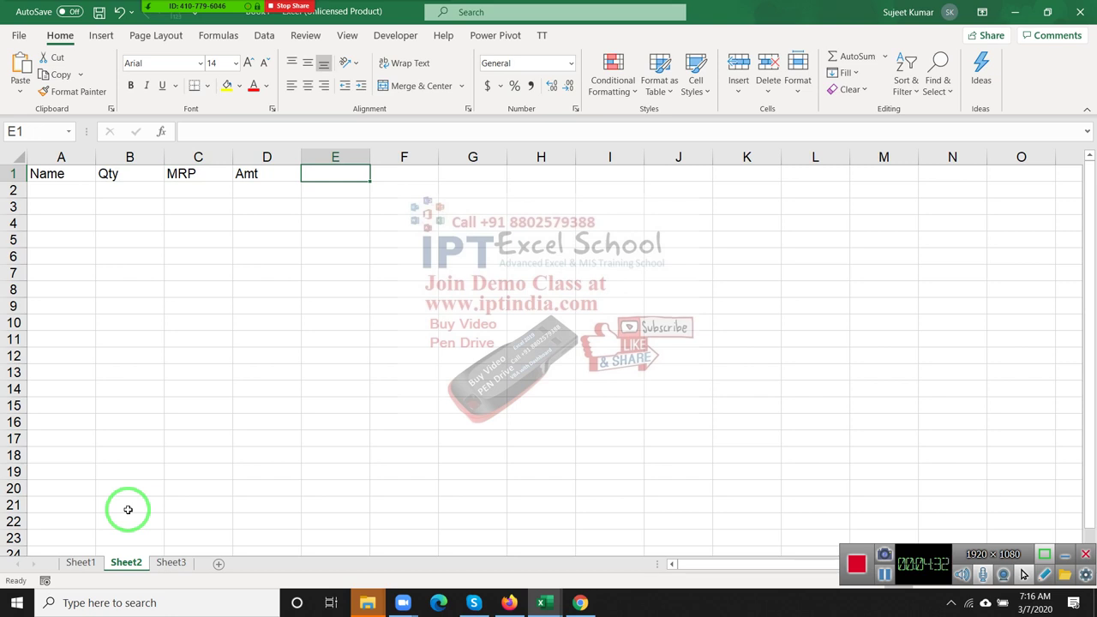
{"action": "type", "text": "GST"}
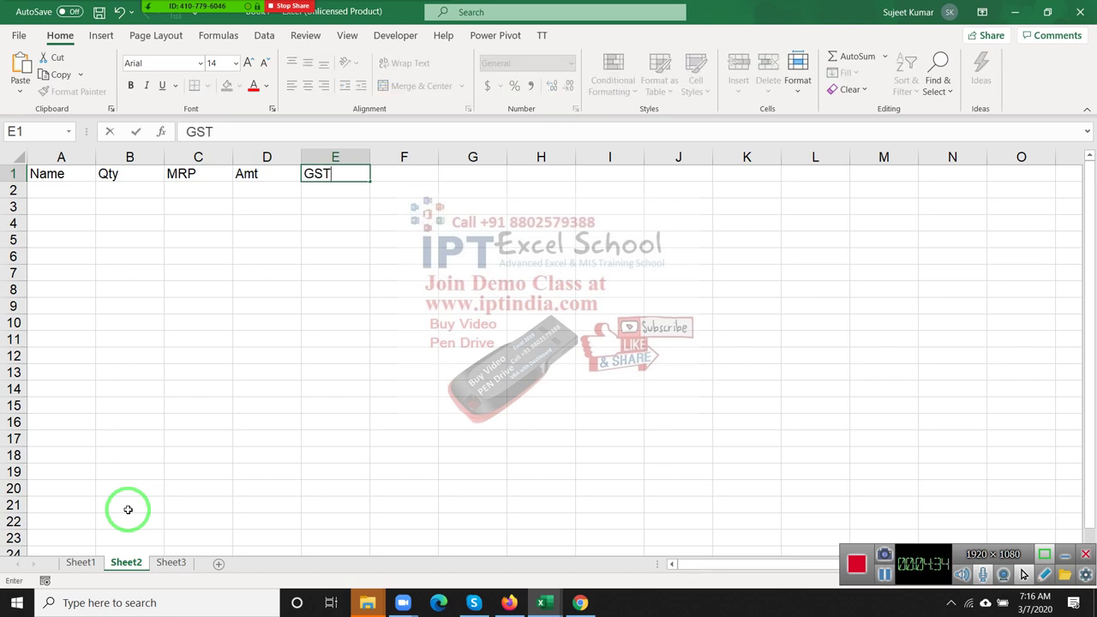
{"action": "key", "text": "Tab"}
{"action": "type", "text": "Com"}
{"action": "key", "text": "Tab"}
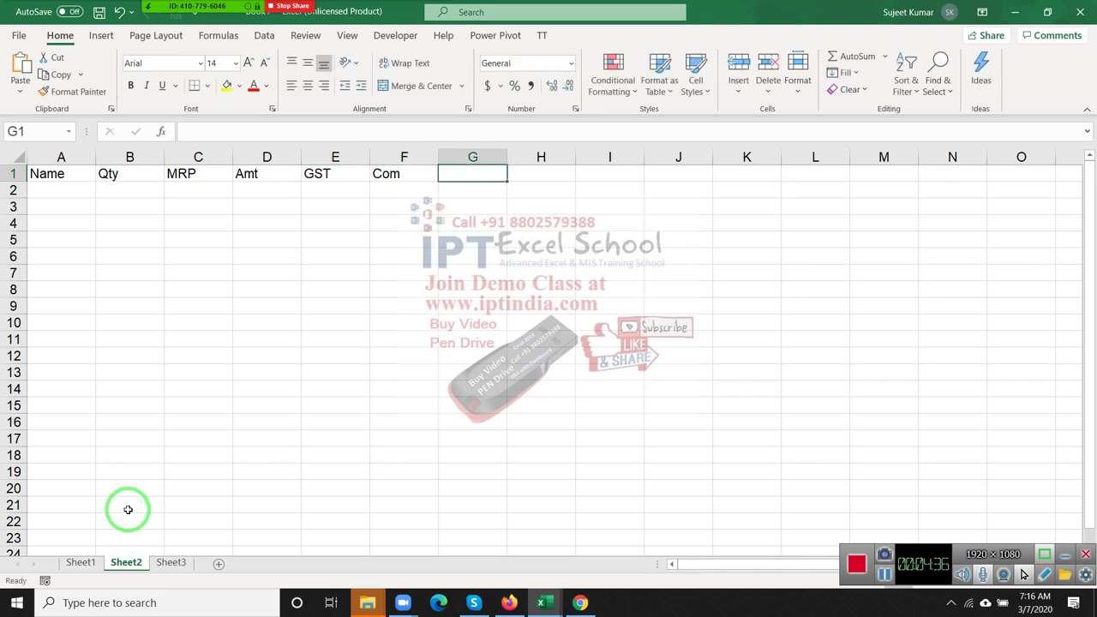
{"action": "type", "text": "Tot"}
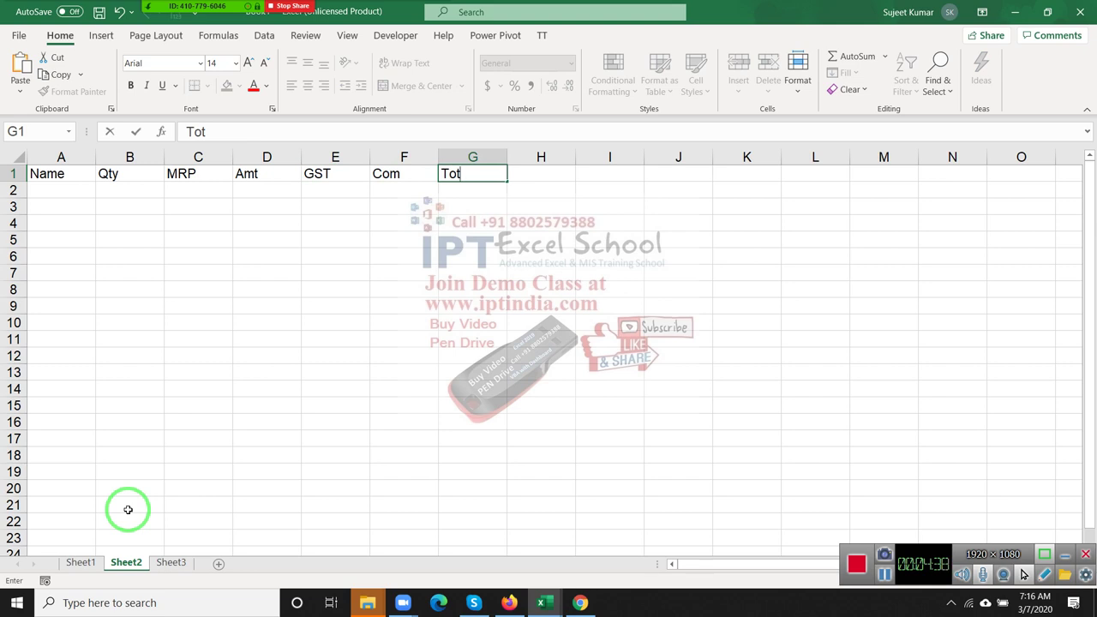
{"action": "type", "text": "al"}
{"action": "key", "text": "Return"}
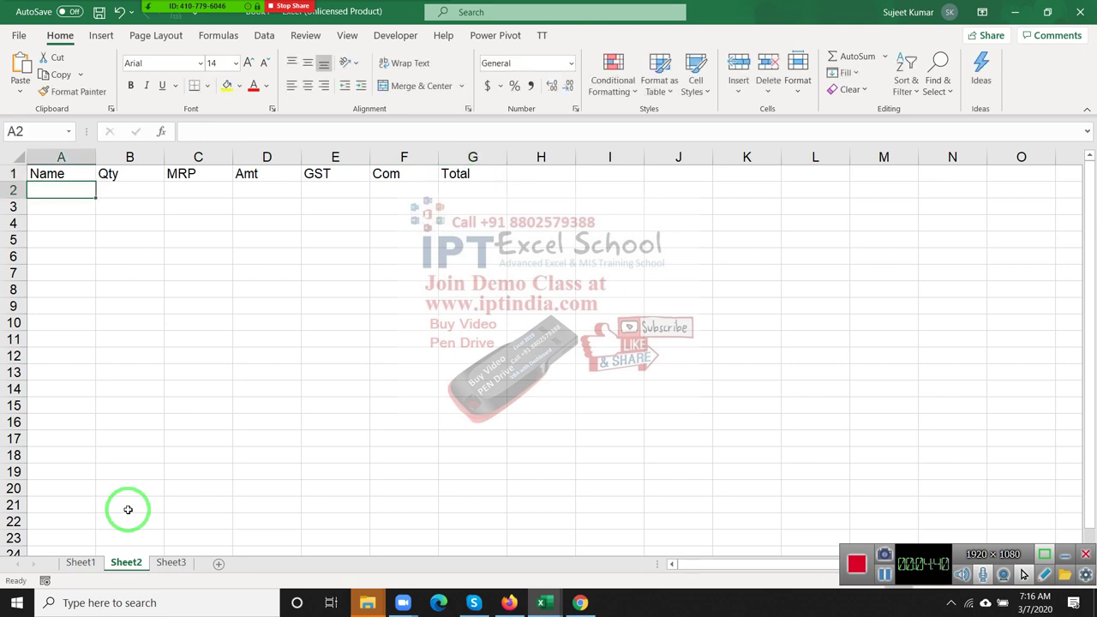
- Fill row 2 with a name, Qty 85, MRP 12, and Amt formula =B2*C2
{"action": "type", "text": "Puja"}
{"action": "key", "text": "Tab"}
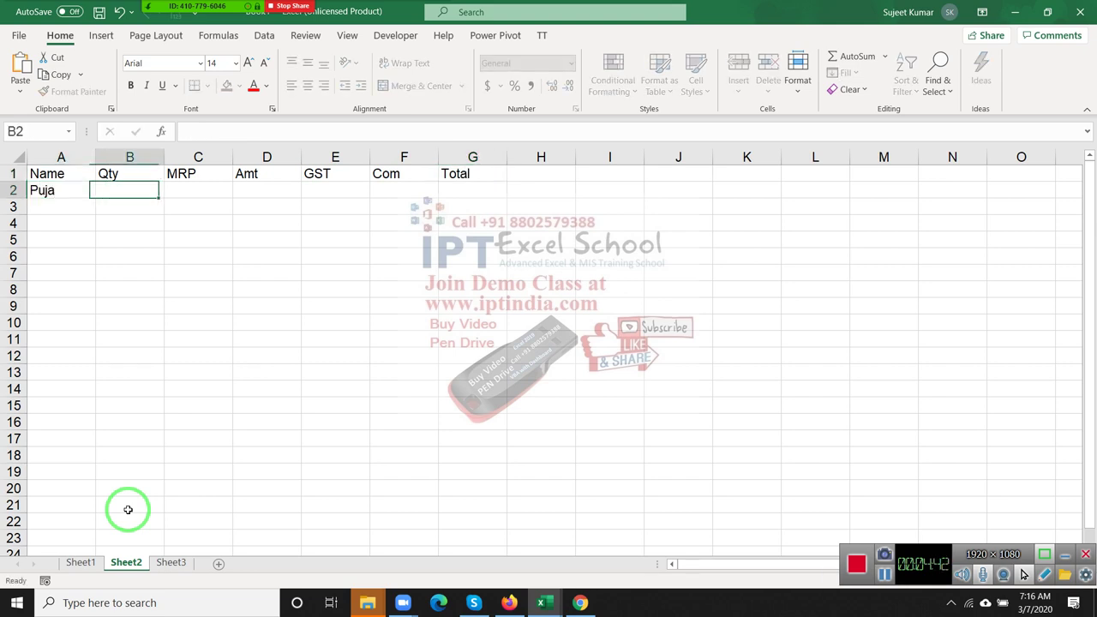
{"action": "type", "text": "85"}
{"action": "key", "text": "Tab"}
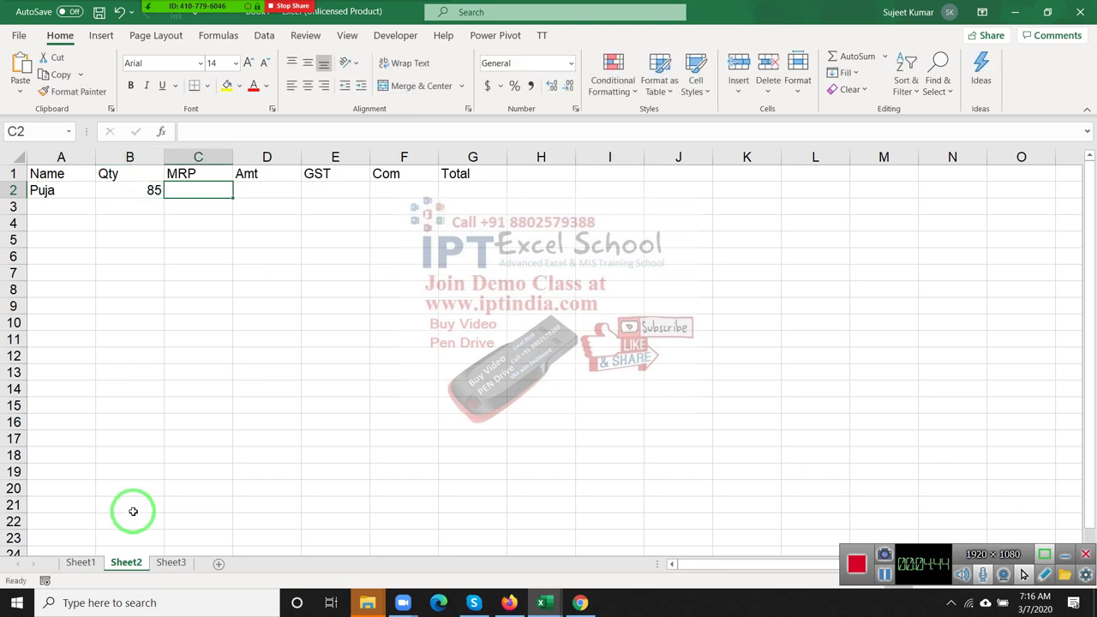
{"action": "type", "text": "12"}
{"action": "key", "text": "Tab"}
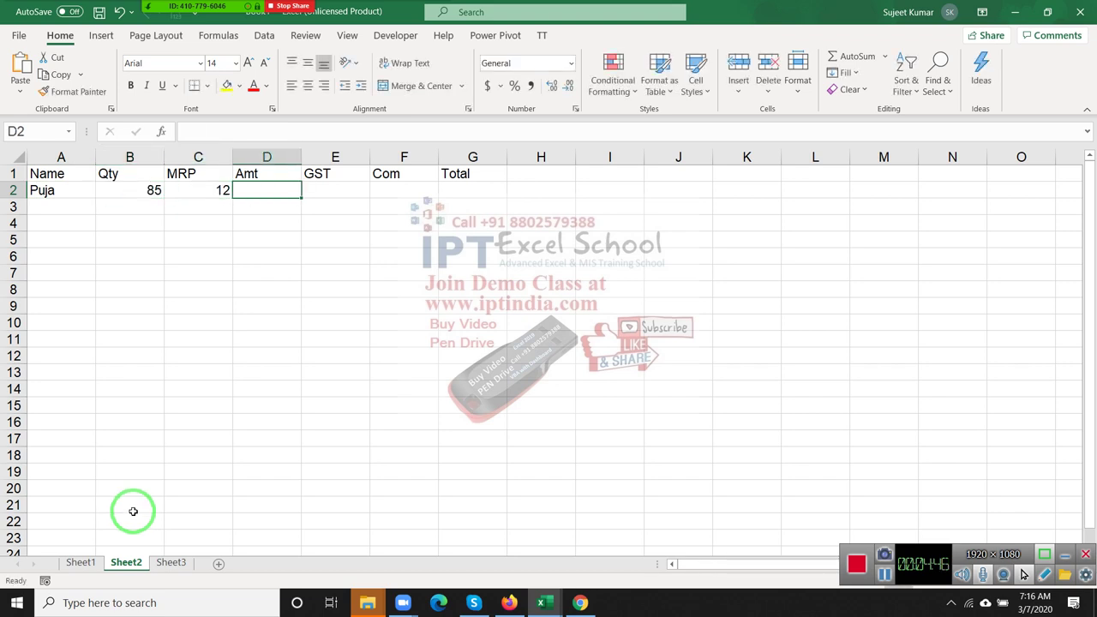
{"action": "type", "text": "="}
{"action": "key", "text": "Left"}
{"action": "key", "text": "Left"}
{"action": "type", "text": "*"}
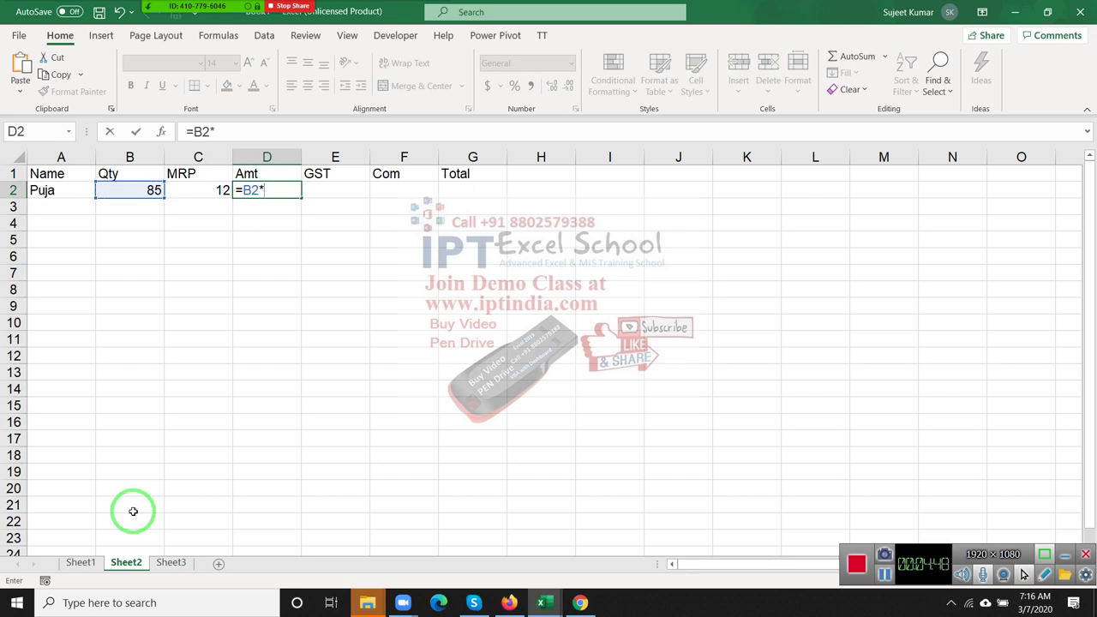
{"action": "key", "text": "Left"}
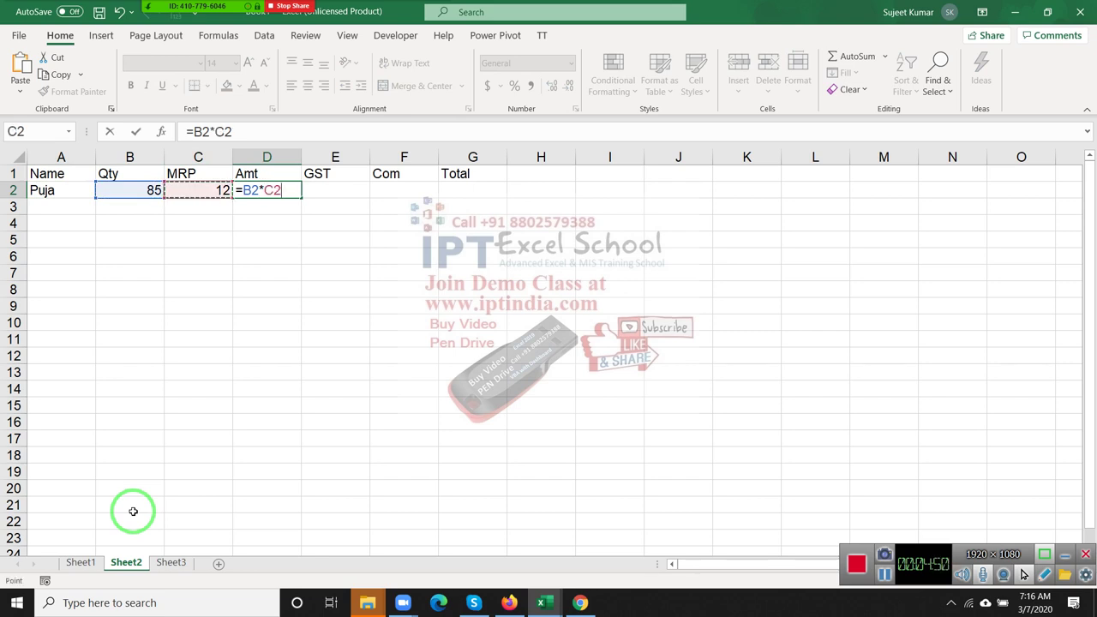
{"action": "key", "text": "ctrl+Return"}
- Add GST =D2*18% in E2 and commission =D2*2% in F2
{"action": "key", "text": "Right"}
{"action": "type", "text": "="}
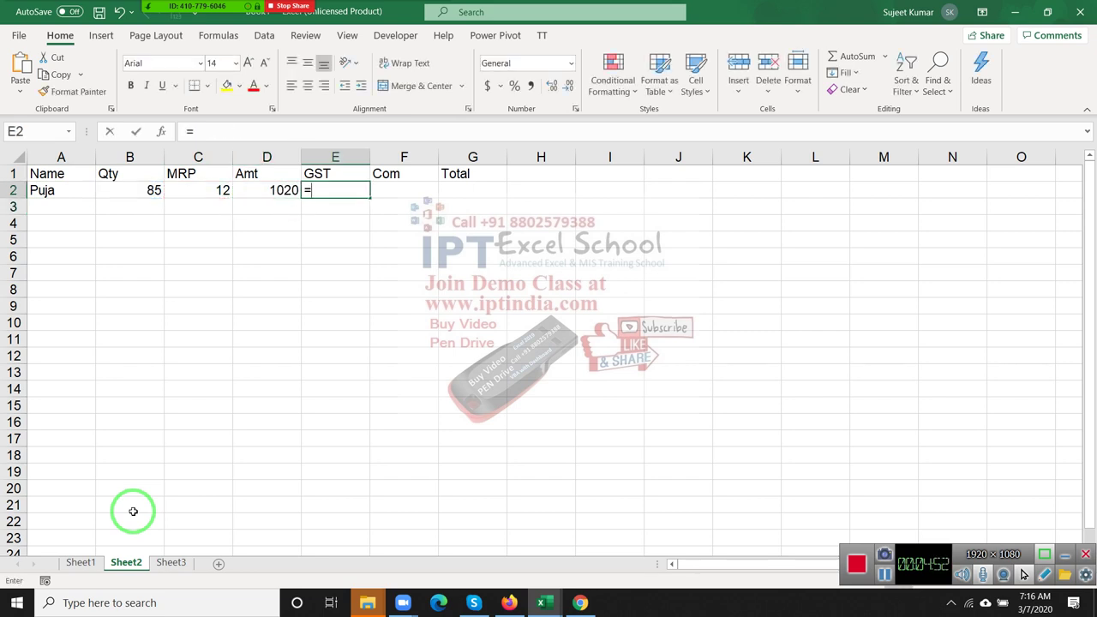
{"action": "key", "text": "Left"}
{"action": "type", "text": "*"}
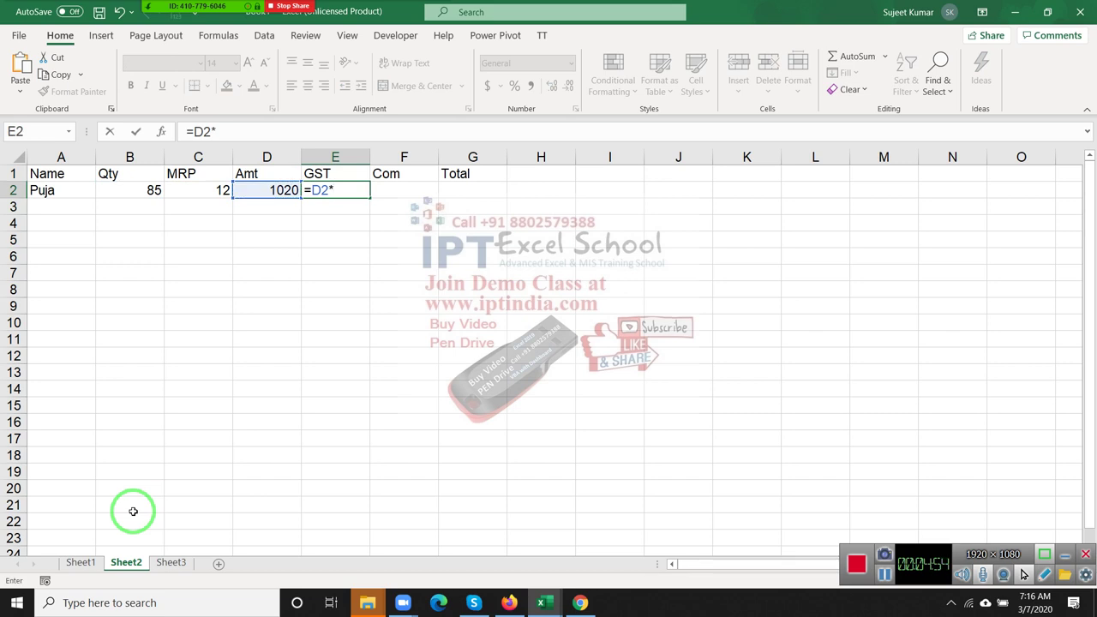
{"action": "type", "text": "18%"}
{"action": "key", "text": "Return"}
{"action": "key", "text": "Up"}
{"action": "key", "text": "Right"}
{"action": "type", "text": "="}
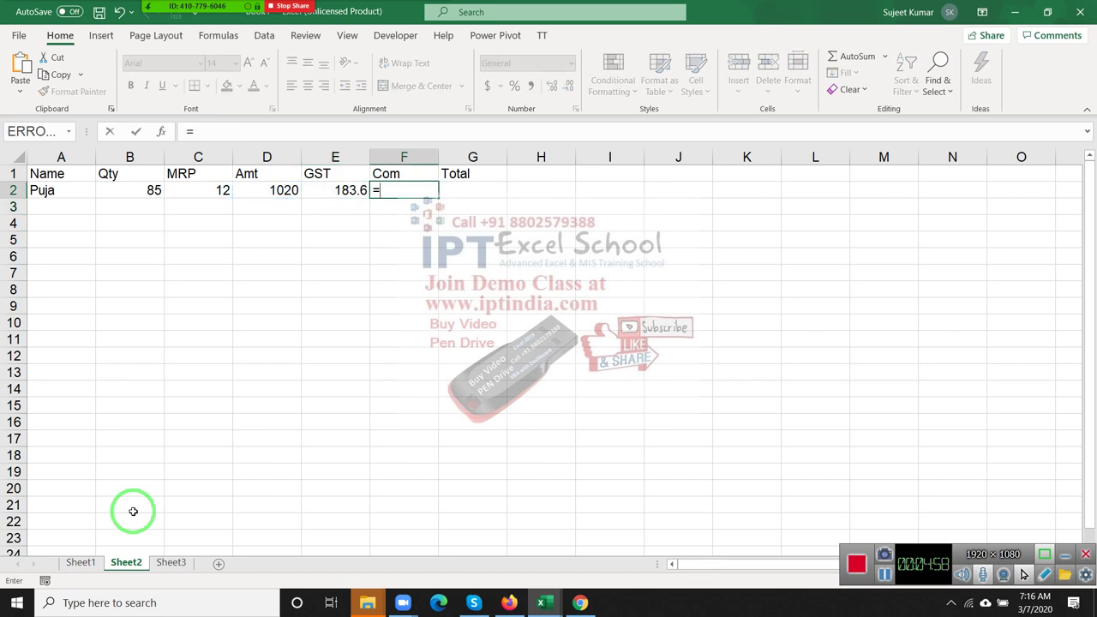
{"action": "key", "text": "Left"}
{"action": "key", "text": "Left"}
{"action": "type", "text": "*2"}
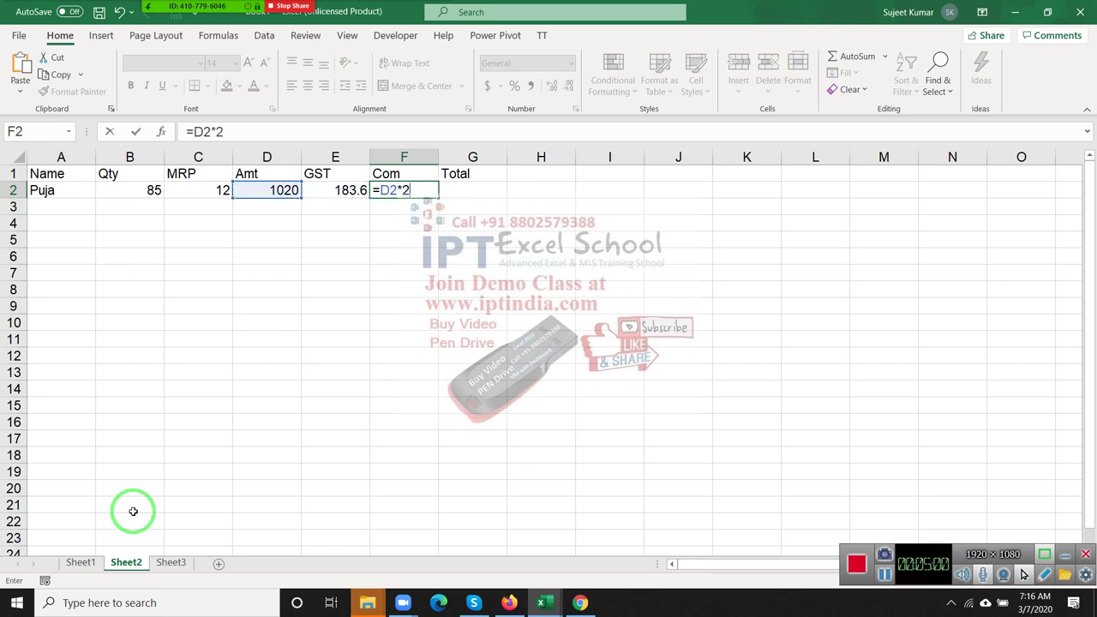
{"action": "type", "text": "%"}
{"action": "key", "text": "Return"}
- Enter the Total formula =E2+F2+D2 in G2, giving 1224
{"action": "type", "text": "]"}
{"action": "key", "text": "Escape"}
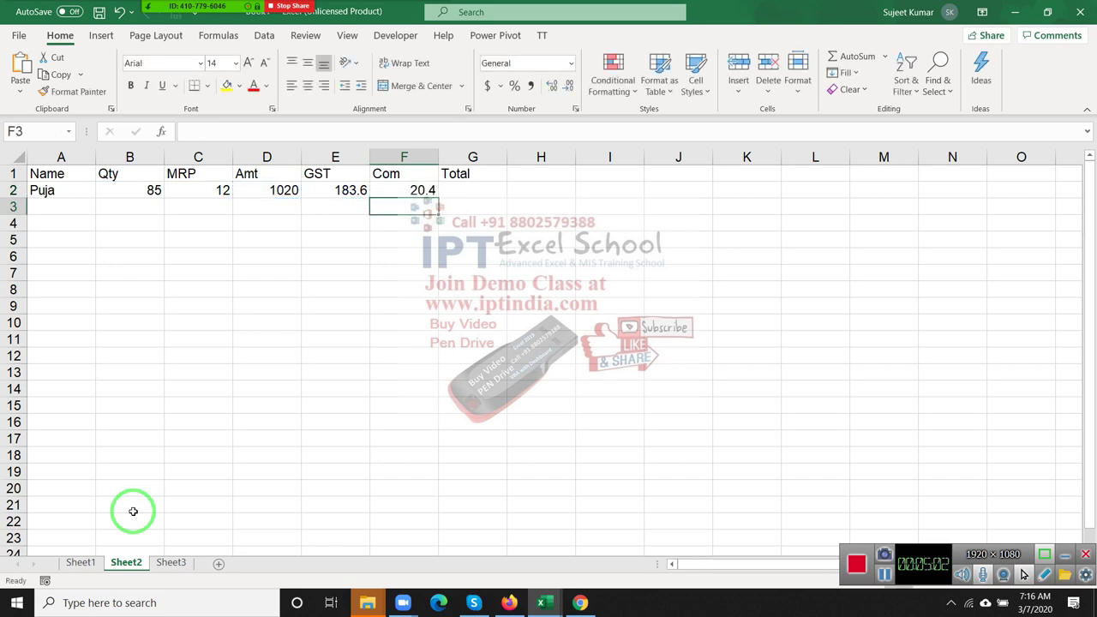
{"action": "key", "text": "Up"}
{"action": "key", "text": "Right"}
{"action": "type", "text": "="}
{"action": "key", "text": "Left"}
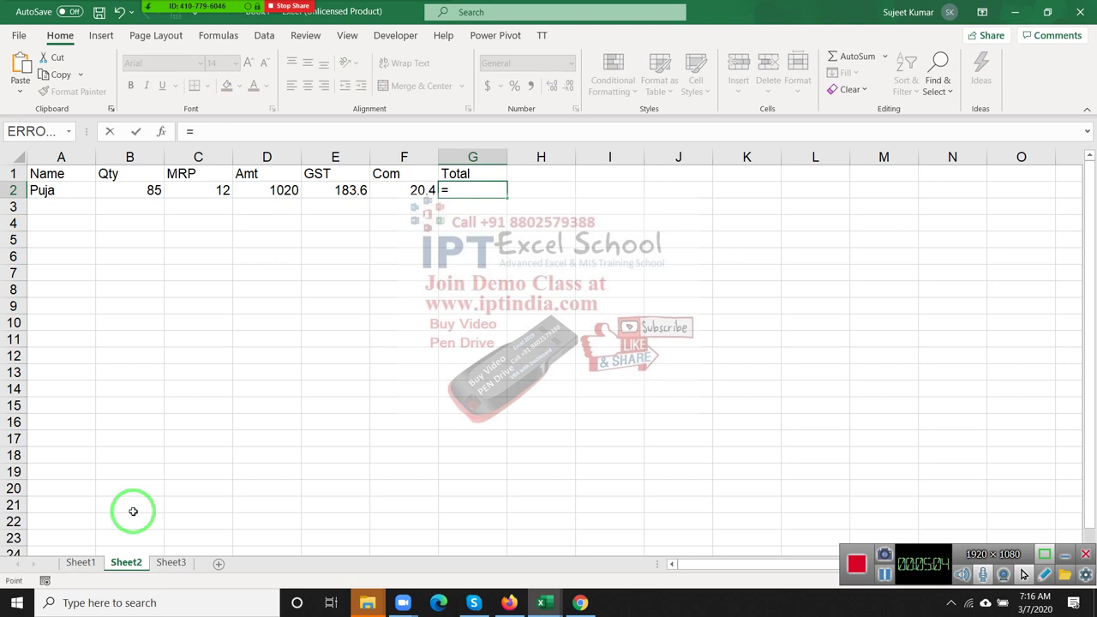
{"action": "key", "text": "Left"}
{"action": "type", "text": "+"}
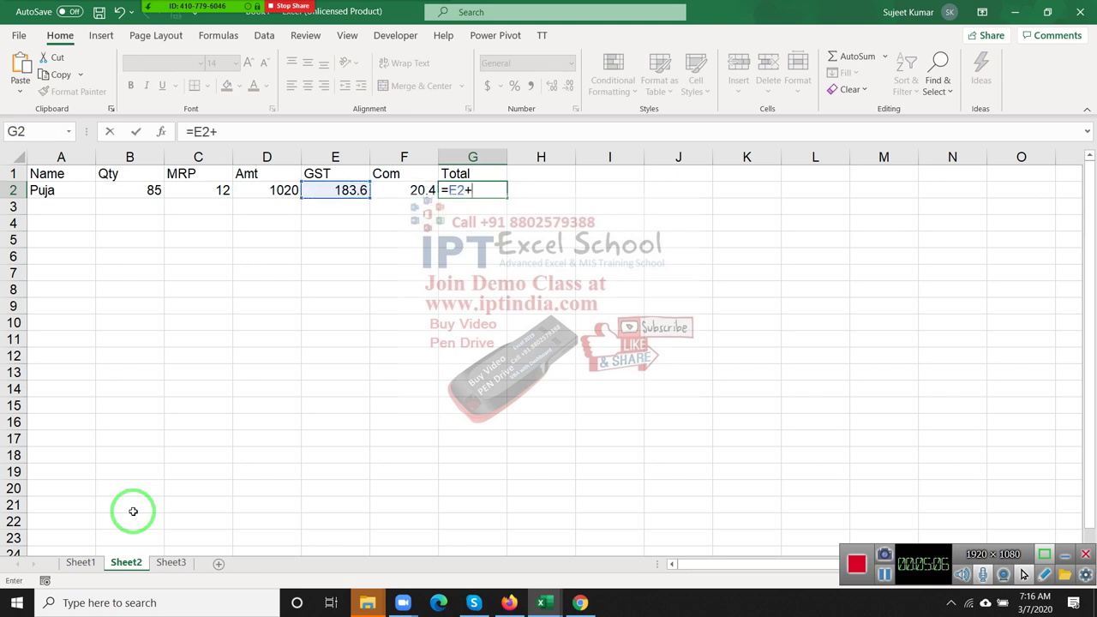
{"action": "key", "text": "Left"}
{"action": "type", "text": "+"}
{"action": "key", "text": "Left"}
{"action": "key", "text": "Left"}
{"action": "key", "text": "Left"}
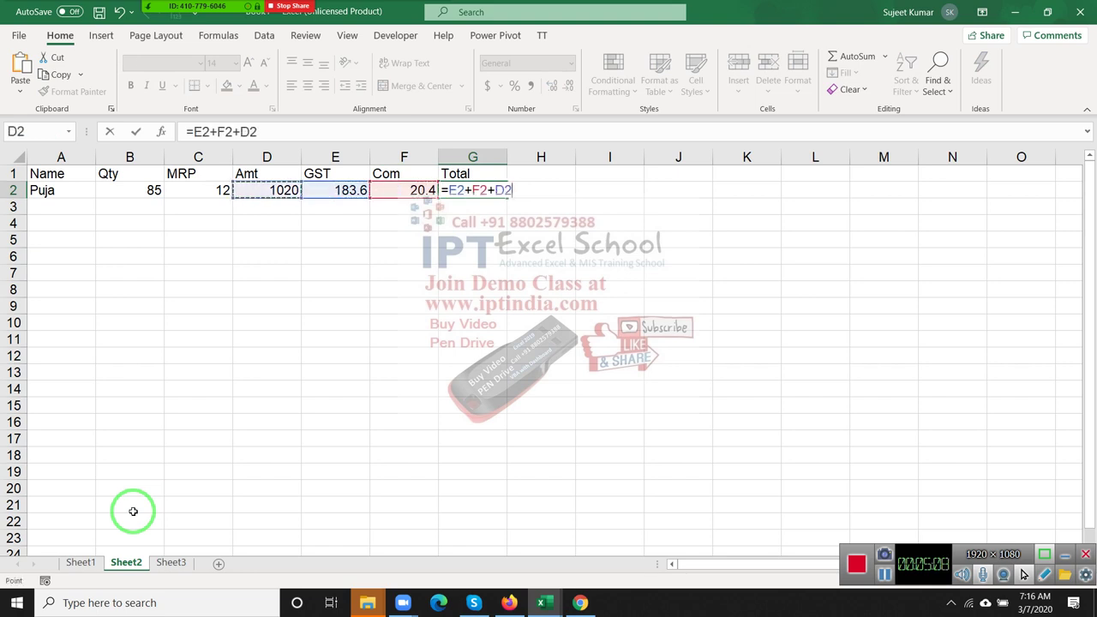
{"action": "key", "text": "Return"}
{"action": "key", "text": "Up"}
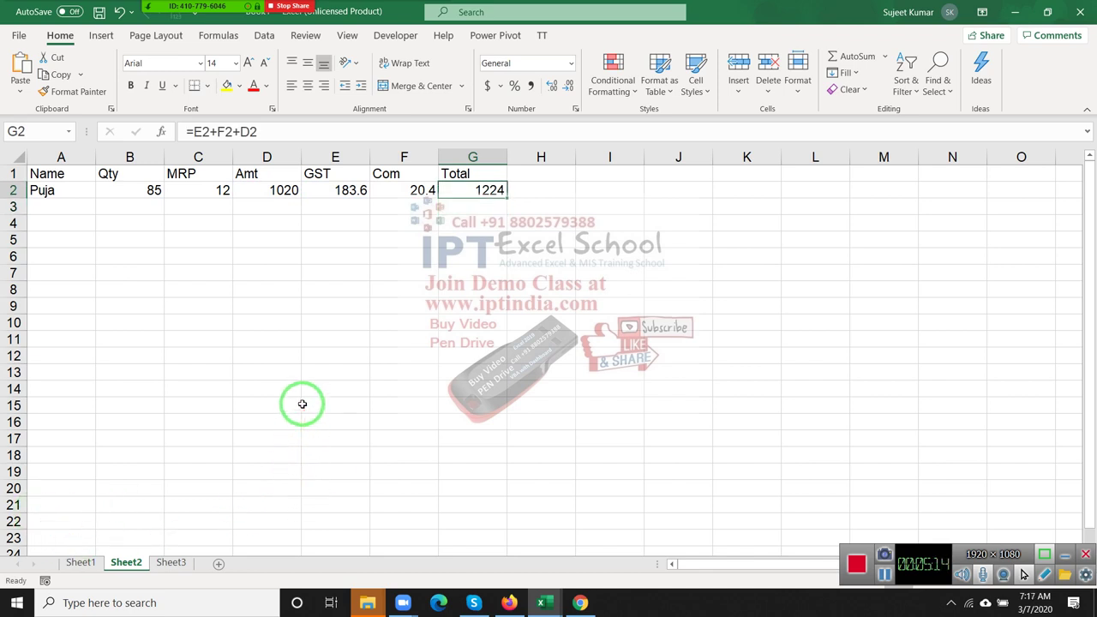
- Check the GST and Amt formulas, then fill D2:G2 formulas down to row 15
{"action": "mouse_move", "coordinate": [312, 158]}
{"action": "left_mouse_down"}
{"action": "mouse_move", "coordinate": [381, 173]}
{"action": "mouse_move", "coordinate": [341, 191]}
{"action": "left_mouse_up"}
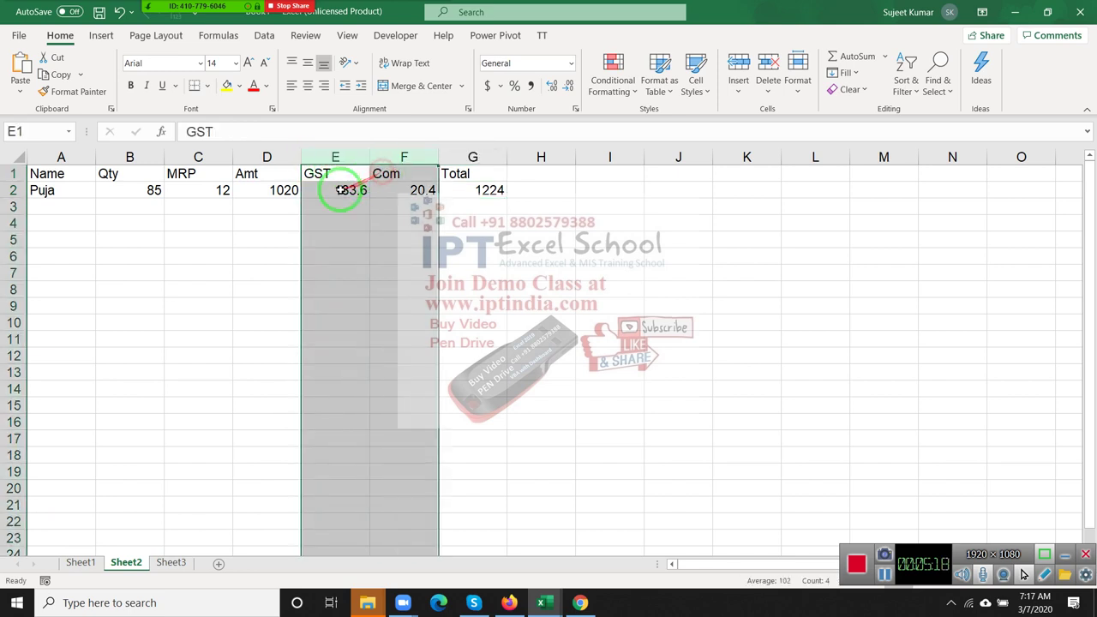
{"action": "double_click", "coordinate": [338, 189]}
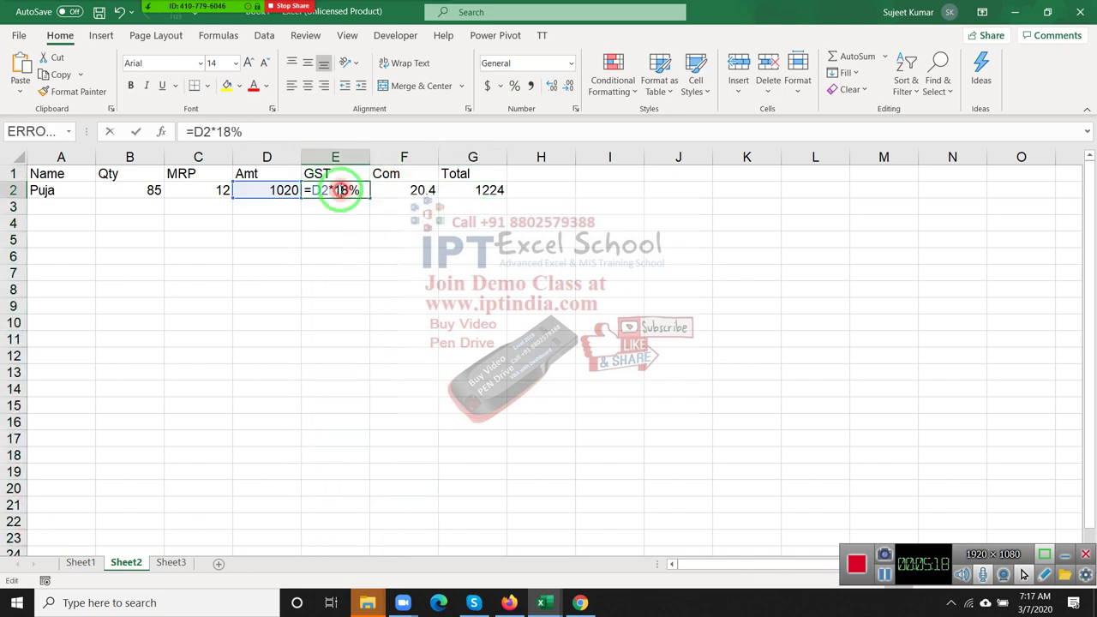
{"action": "double_click", "coordinate": [283, 190]}
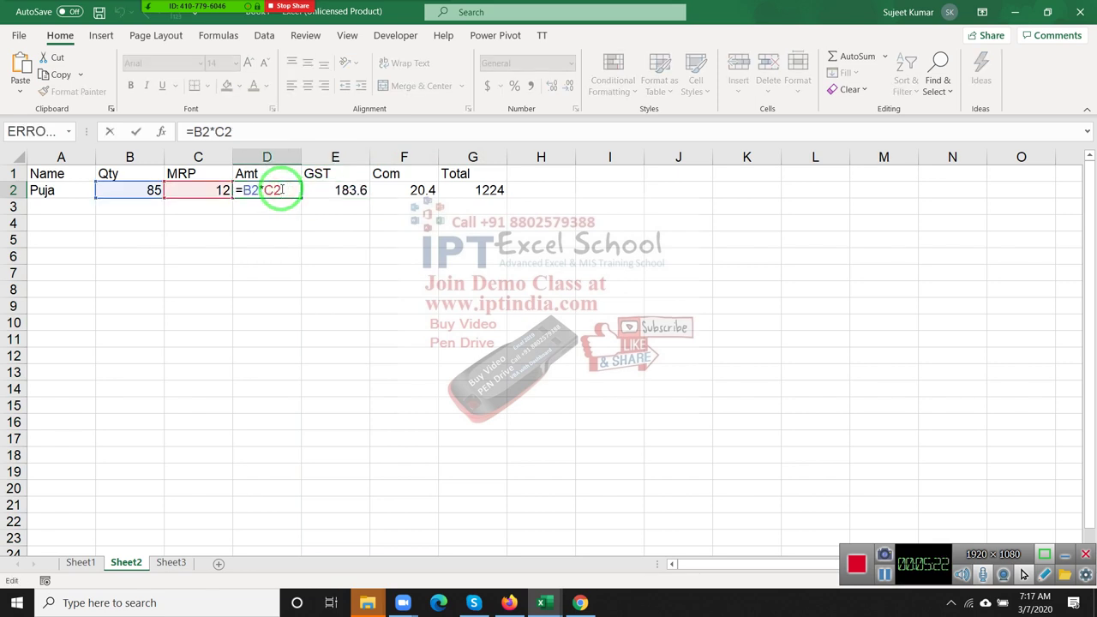
{"action": "key", "text": "Escape"}
{"action": "mouse_move", "coordinate": [275, 190]}
{"action": "left_mouse_down"}
{"action": "mouse_move", "coordinate": [442, 379]}
{"action": "mouse_move", "coordinate": [441, 400]}
{"action": "mouse_move", "coordinate": [435, 190]}
{"action": "mouse_move", "coordinate": [457, 190]}
{"action": "mouse_move", "coordinate": [475, 412]}
{"action": "left_mouse_up"}
{"action": "key", "text": "ctrl+d"}
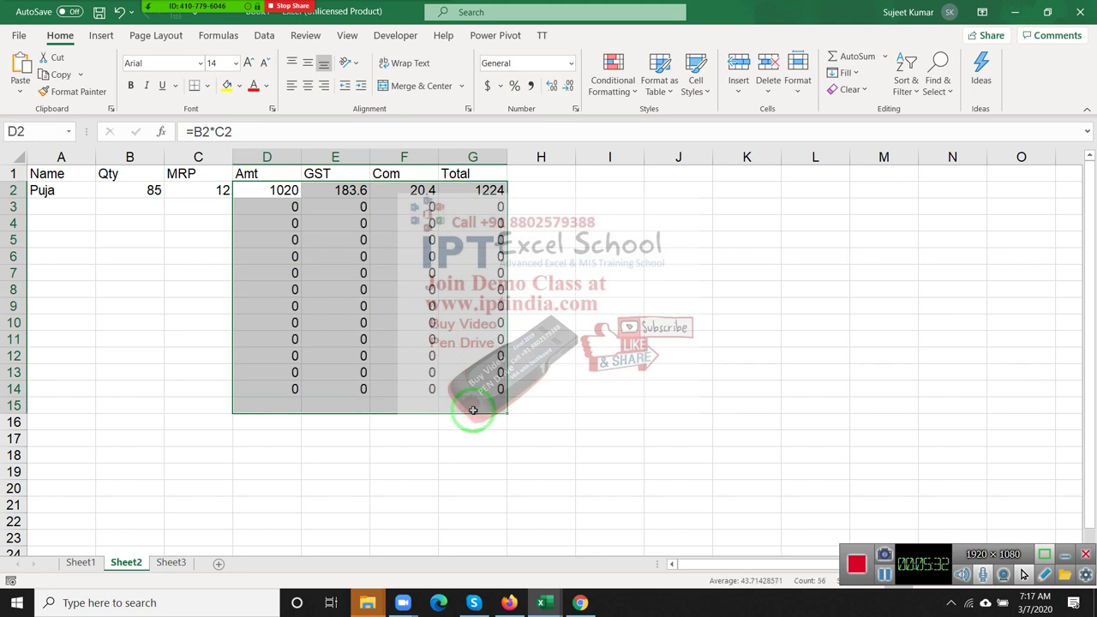
- Add a second entry in row 3 with a name, Qty 85 and MRP 65, totalling 6630
{"action": "left_click", "coordinate": [86, 205]}
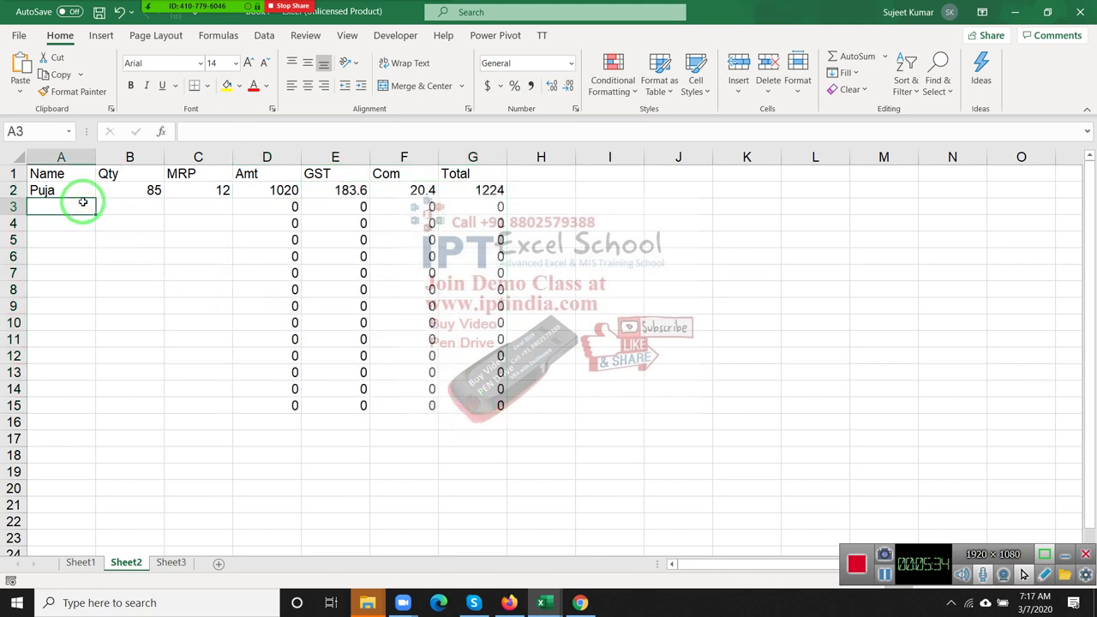
{"action": "double_click", "coordinate": [84, 203]}
{"action": "type", "text": "Neera"}
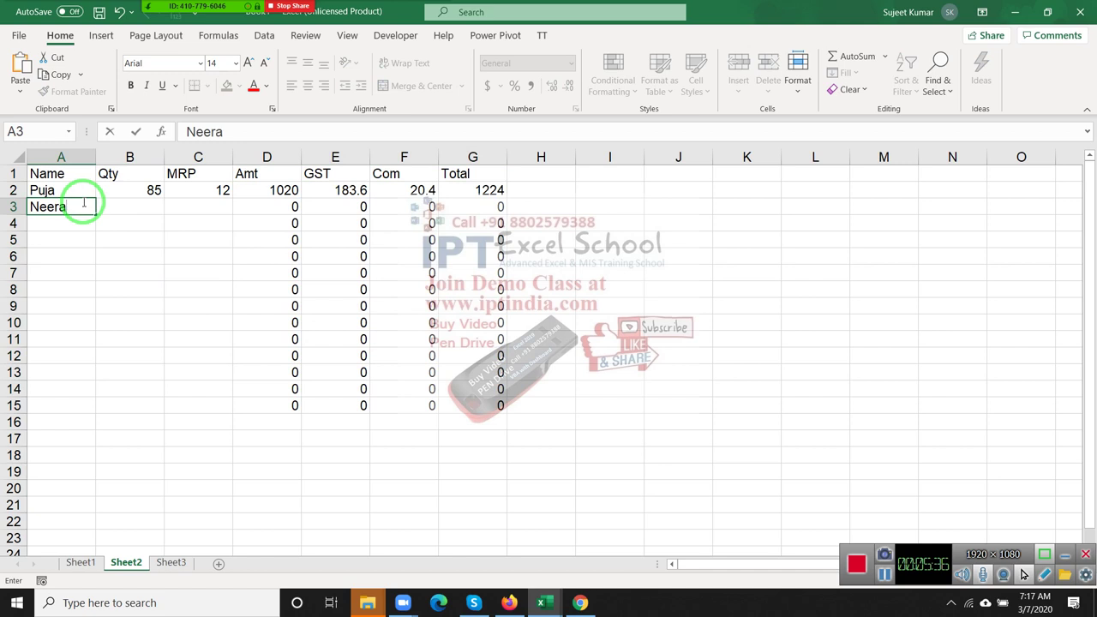
{"action": "type", "text": "j"}
{"action": "key", "text": "Tab"}
{"action": "type", "text": "85"}
{"action": "key", "text": "Tab"}
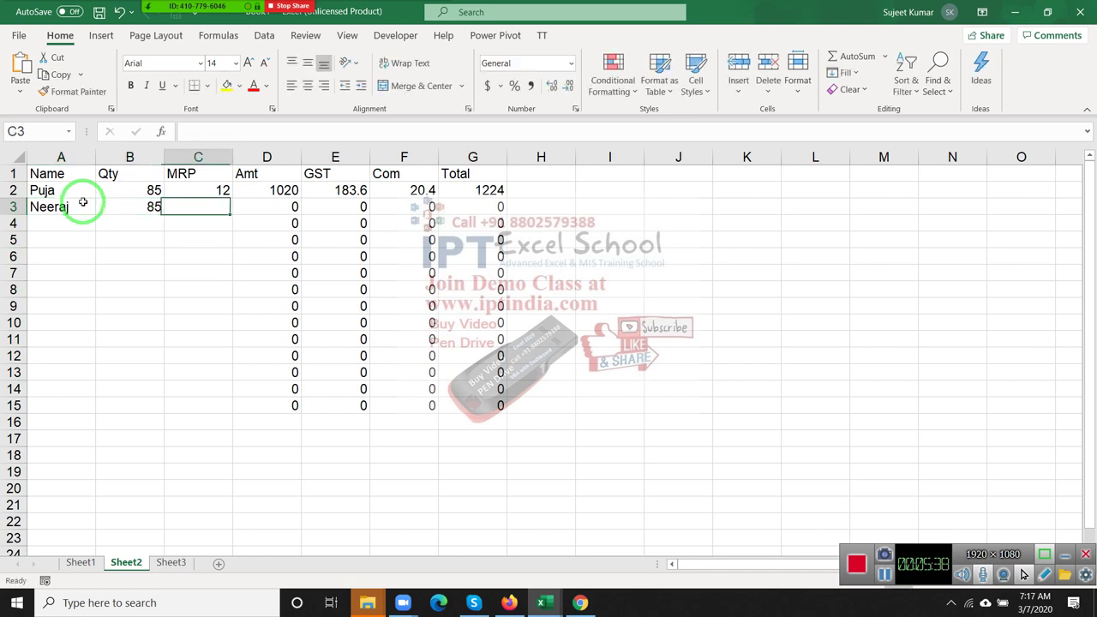
{"action": "type", "text": "65"}
{"action": "key", "text": "Left"}
{"action": "key", "text": "Left"}
{"action": "key", "text": "Right"}
{"action": "key", "text": "Right"}
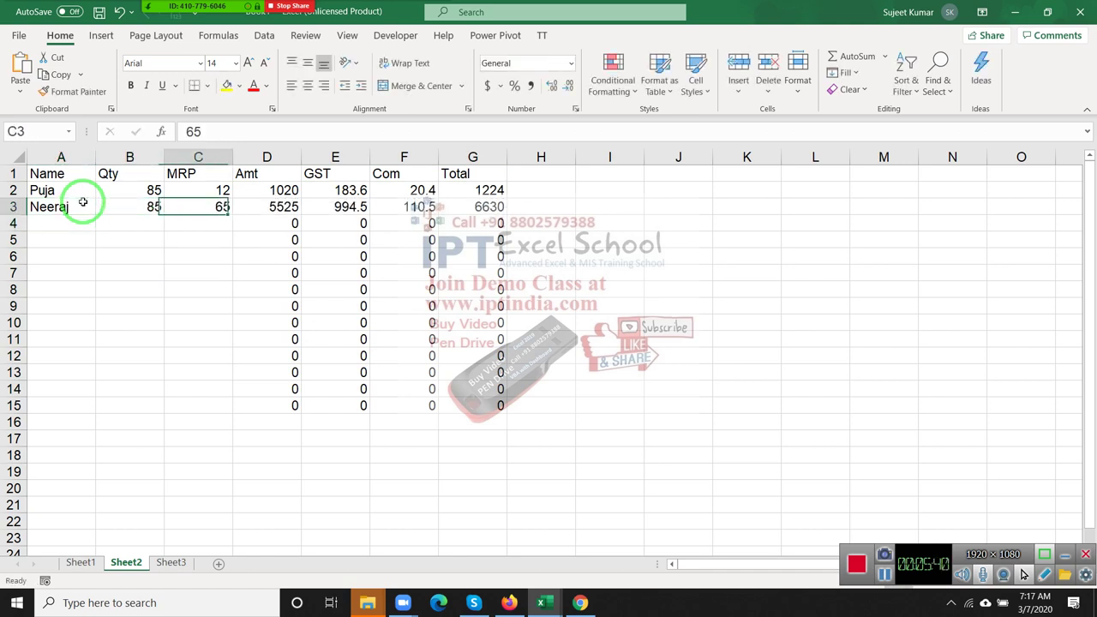
{"action": "key", "text": "Right"}
{"action": "key", "text": "Right"}
{"action": "key", "text": "Right"}
{"action": "key", "text": "Right"}
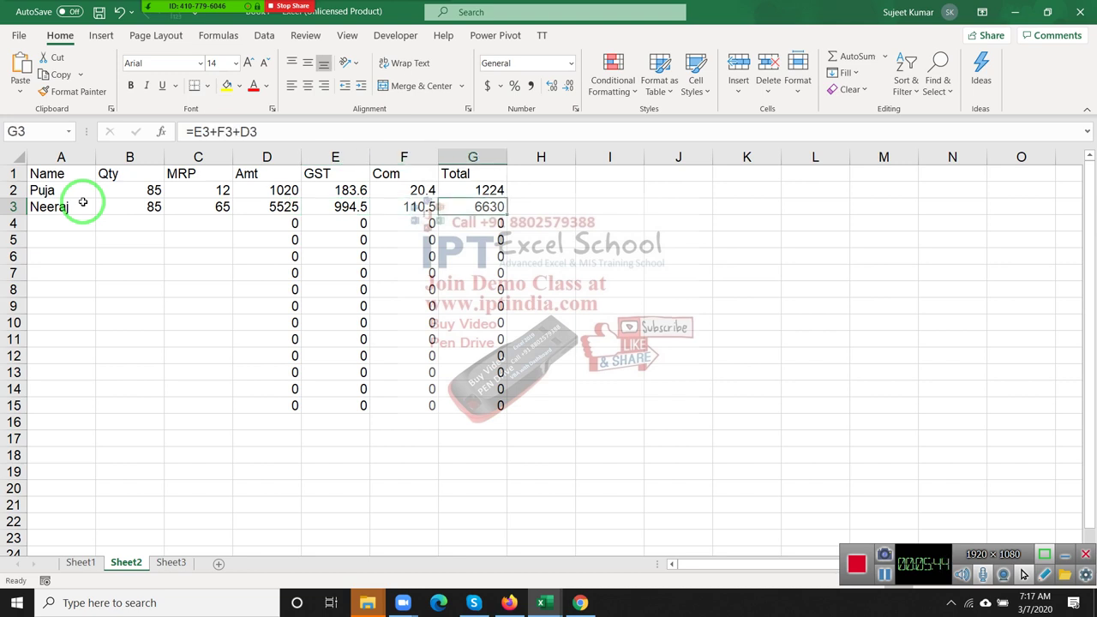
- Browse the Formulas tab's Lookup & Reference and Date & Time function lists
{"action": "left_click", "coordinate": [609, 206]}
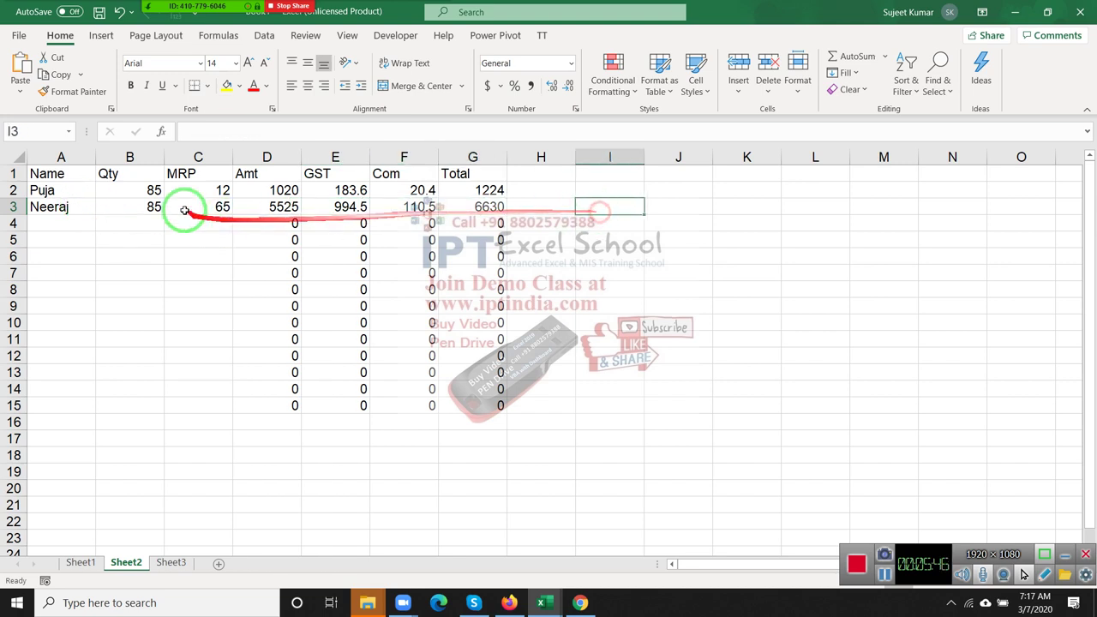
{"action": "left_click", "coordinate": [218, 35]}
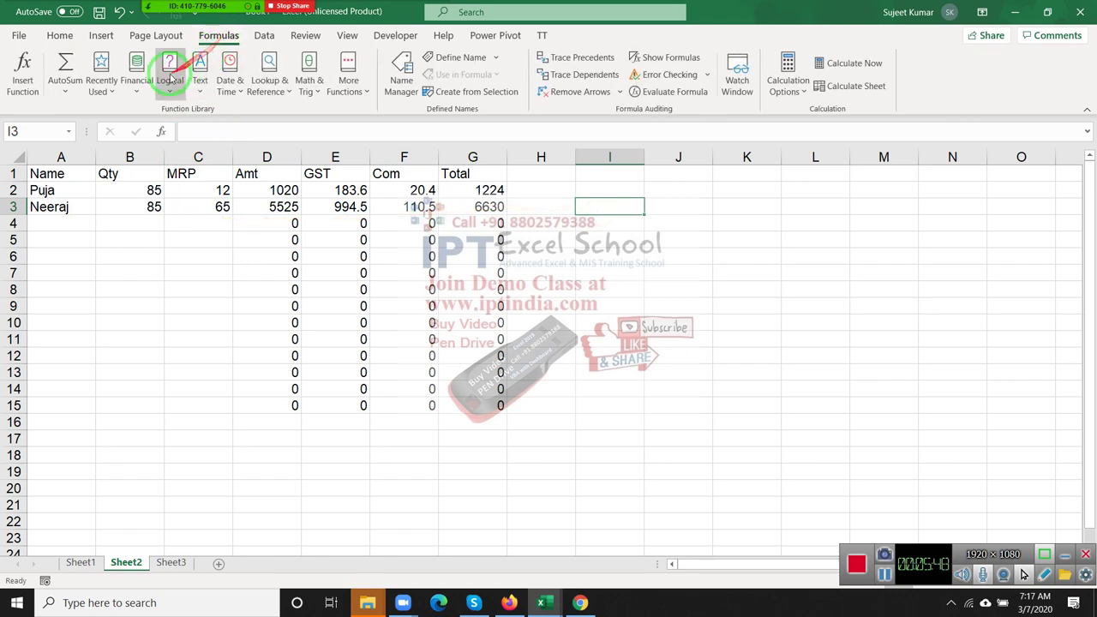
{"action": "left_click", "coordinate": [257, 86]}
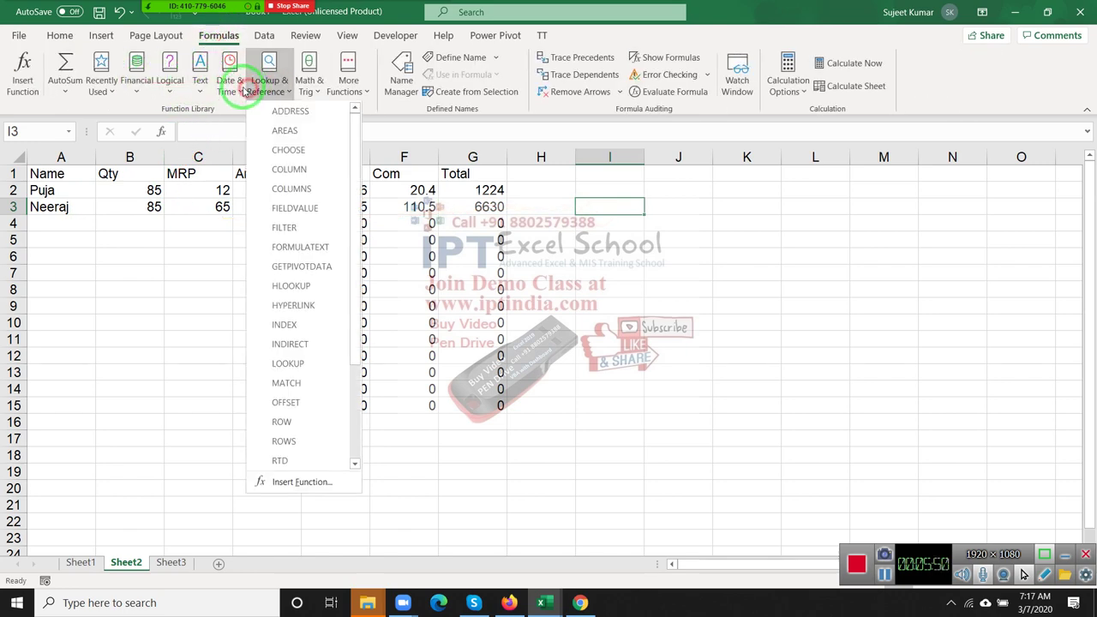
{"action": "left_click", "coordinate": [231, 85]}
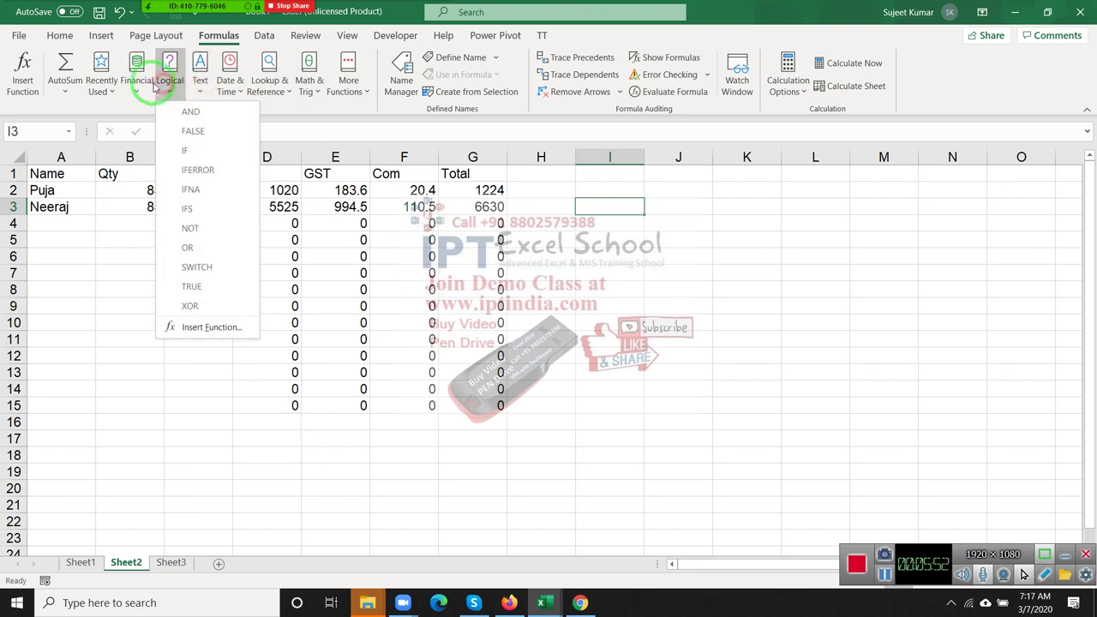
{"action": "mouse_move", "coordinate": [150, 83]}
{"action": "left_click", "coordinate": [268, 86]}
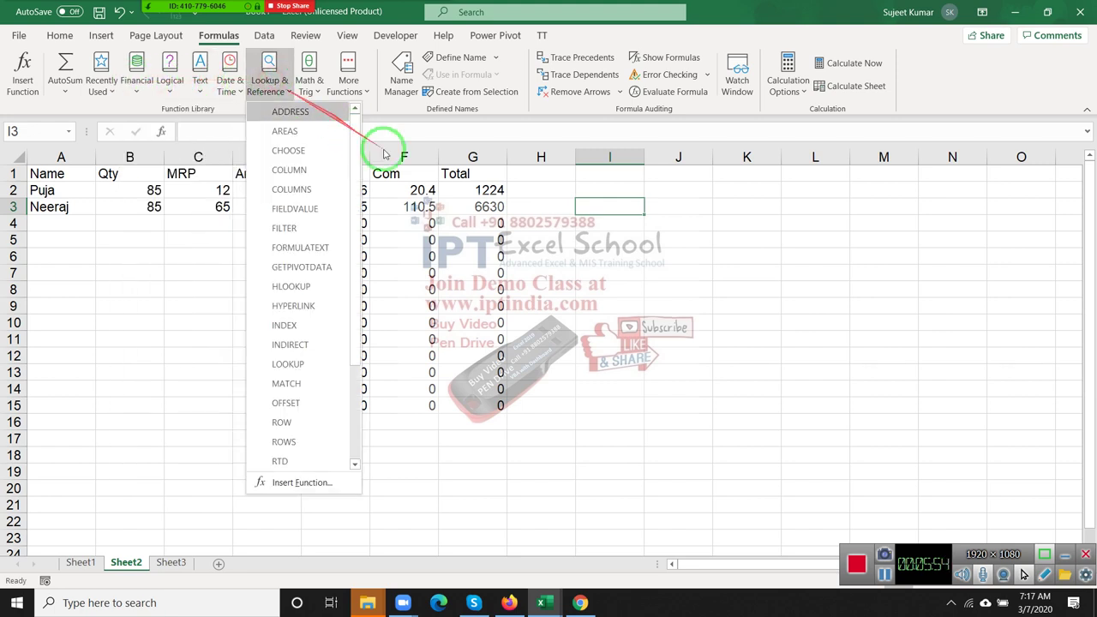
{"action": "left_click", "coordinate": [504, 240]}
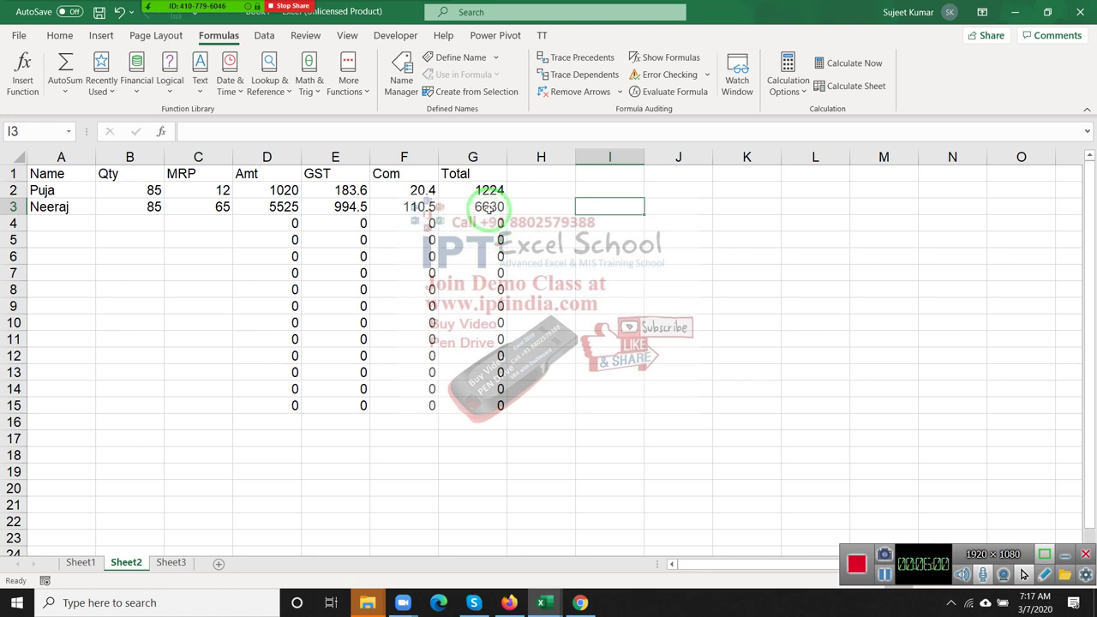
- Check the row 3 Total and select the calculated values D2:G3
{"action": "left_click", "coordinate": [488, 209]}
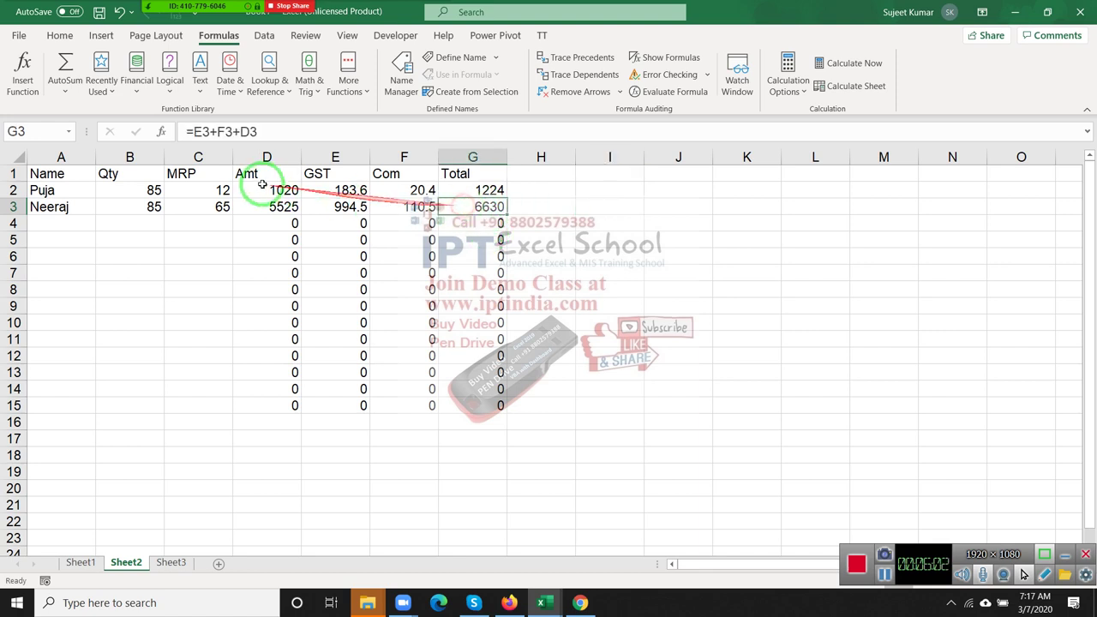
{"action": "left_click", "coordinate": [272, 191]}
{"action": "left_click_drag", "start_coordinate": [272, 190], "coordinate": [462, 201]}
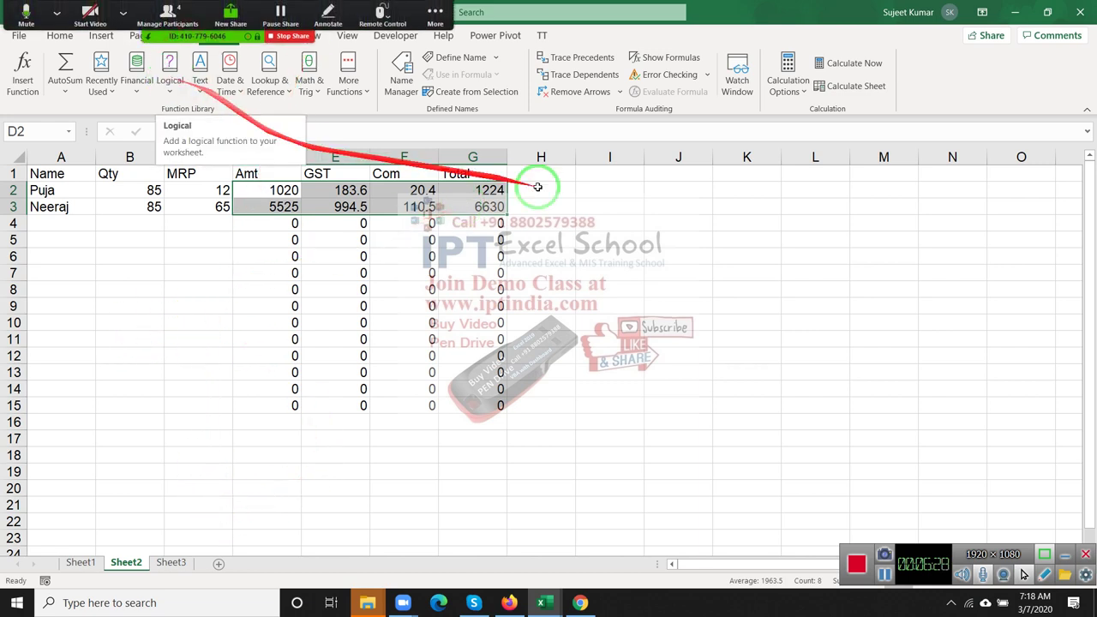
- Add headers Q1, Q2, GR in I2:K2, with 85 in I3 and 36 in J3
{"action": "left_click", "coordinate": [632, 192]}
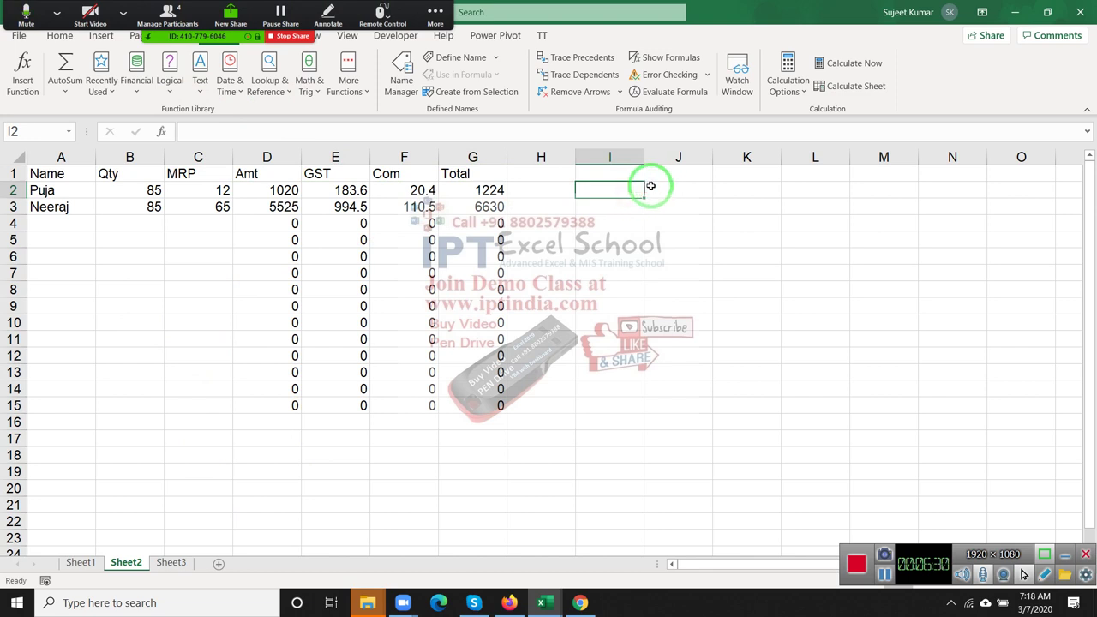
{"action": "type", "text": "Q1"}
{"action": "key", "text": "Tab"}
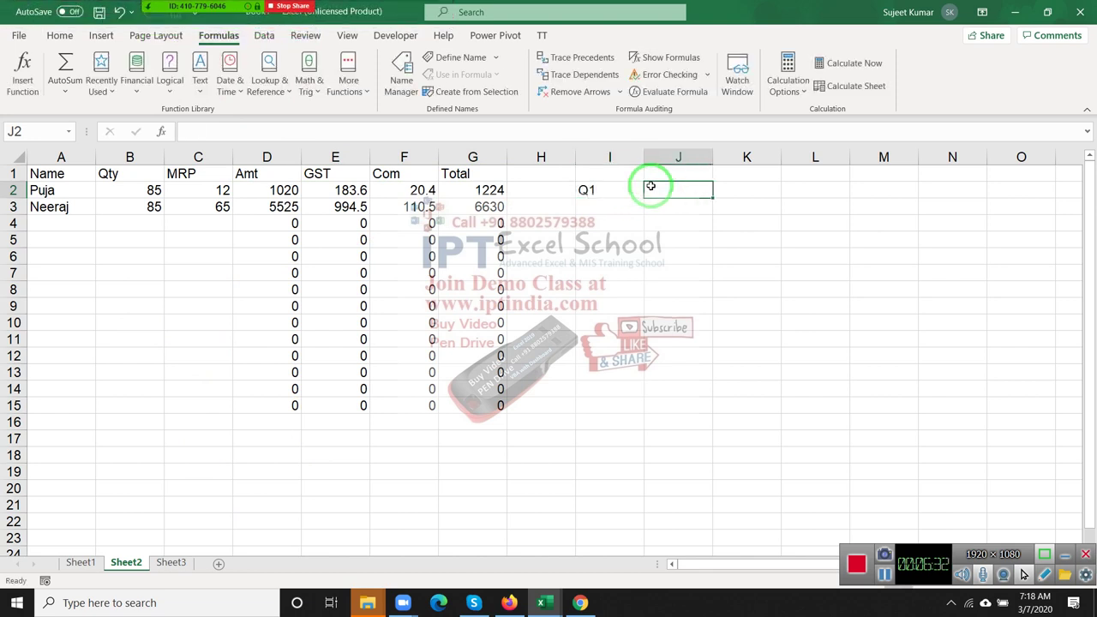
{"action": "type", "text": "Q2"}
{"action": "key", "text": "Return"}
{"action": "type", "text": "85"}
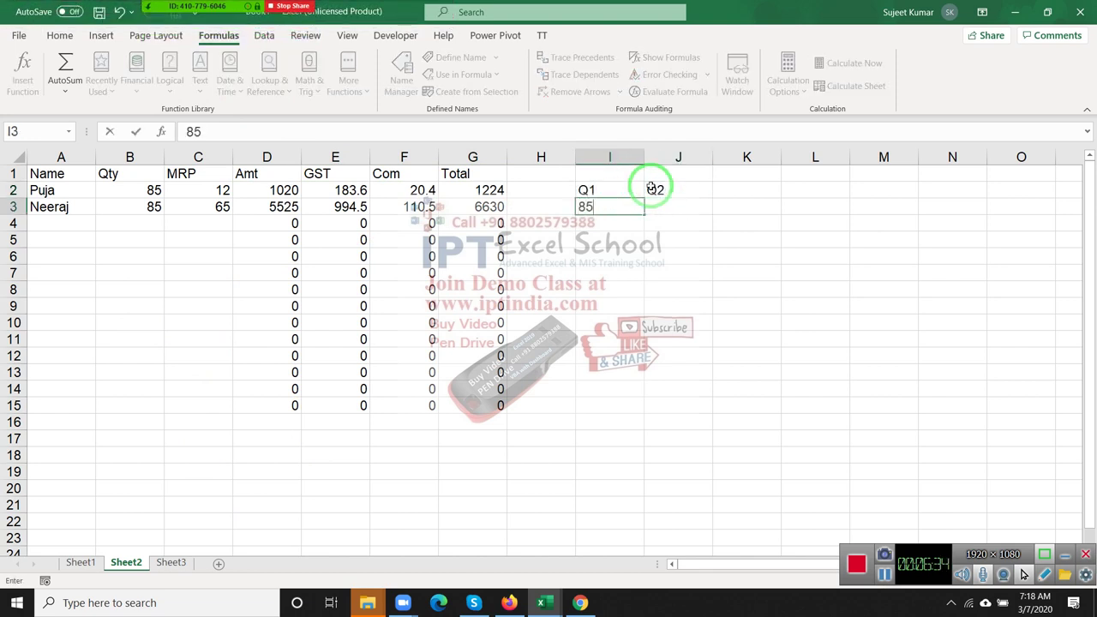
{"action": "key", "text": "Tab"}
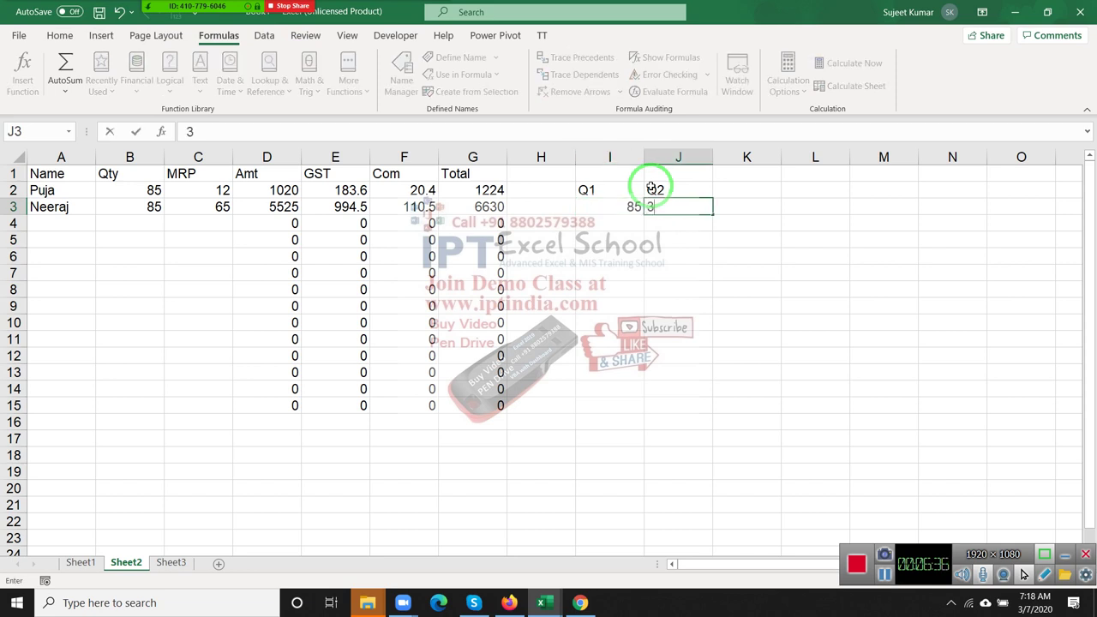
{"action": "type", "text": "36"}
{"action": "key", "text": "Up"}
{"action": "key", "text": "Up"}
{"action": "key", "text": "Right"}
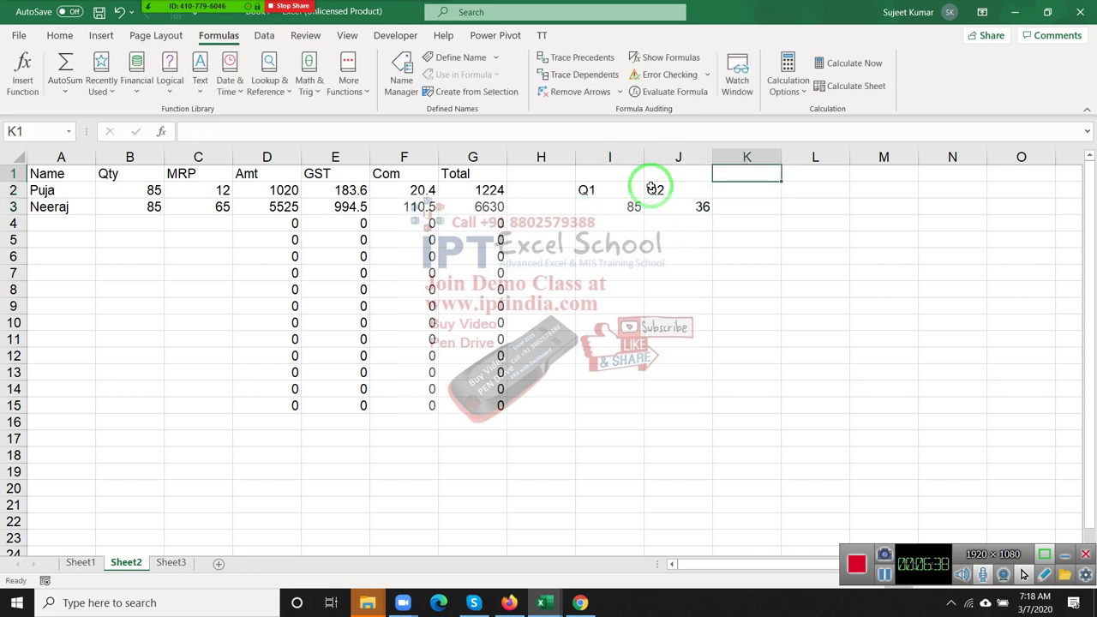
{"action": "key", "text": "Down"}
{"action": "type", "text": "G"}
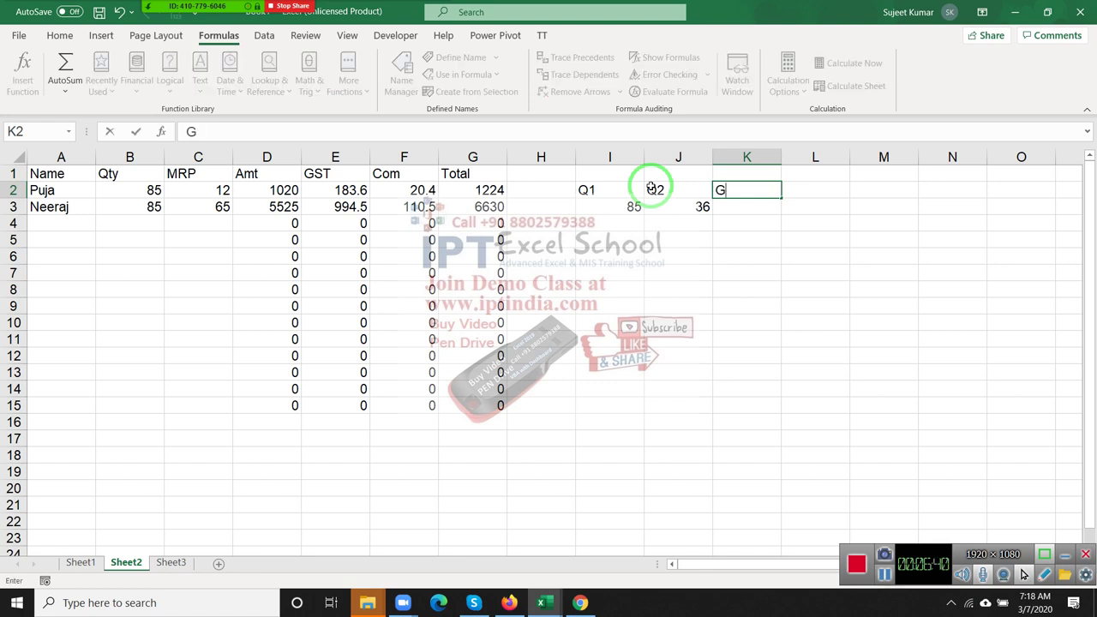
{"action": "type", "text": "R"}
{"action": "key", "text": "Return"}
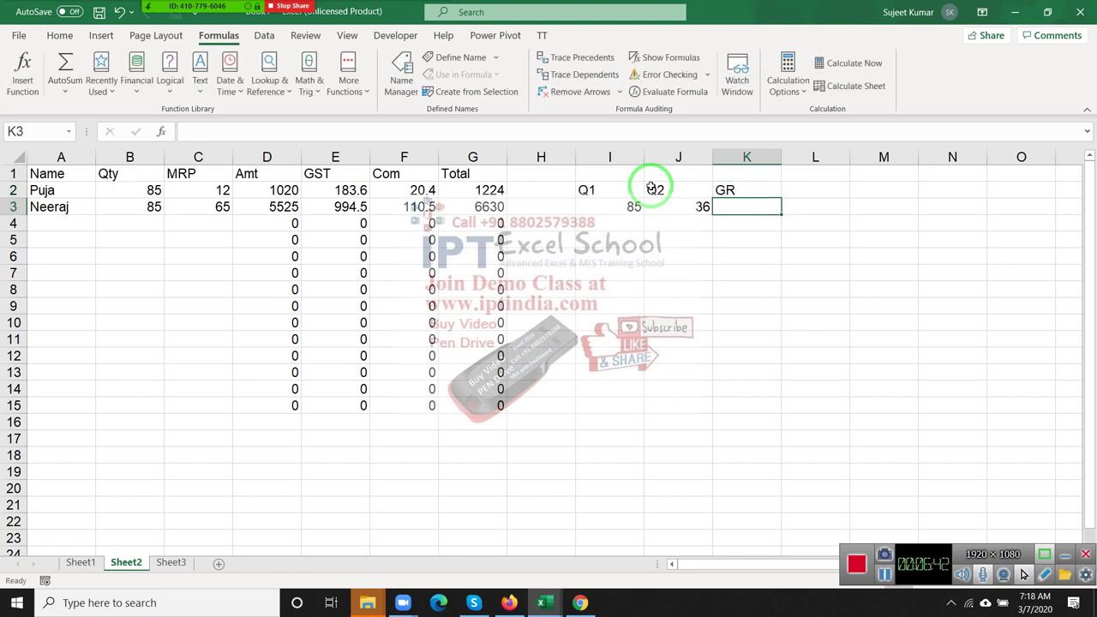
- Browse the Math & Trig and More Functions lists, then select the quarter values and K3
{"action": "left_click", "coordinate": [310, 85]}
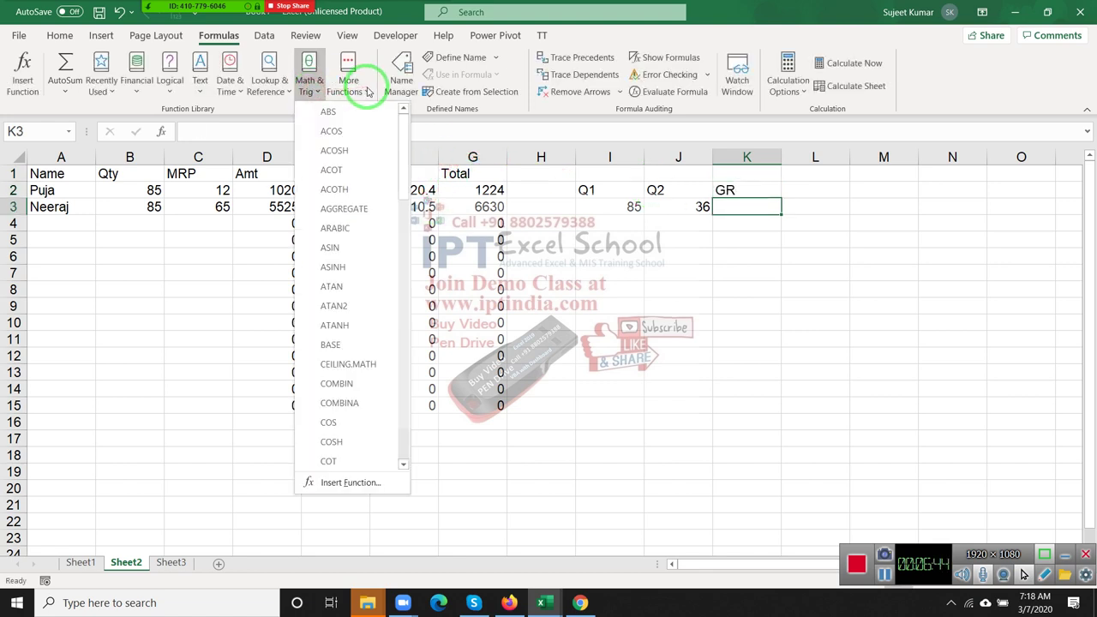
{"action": "left_click", "coordinate": [368, 92]}
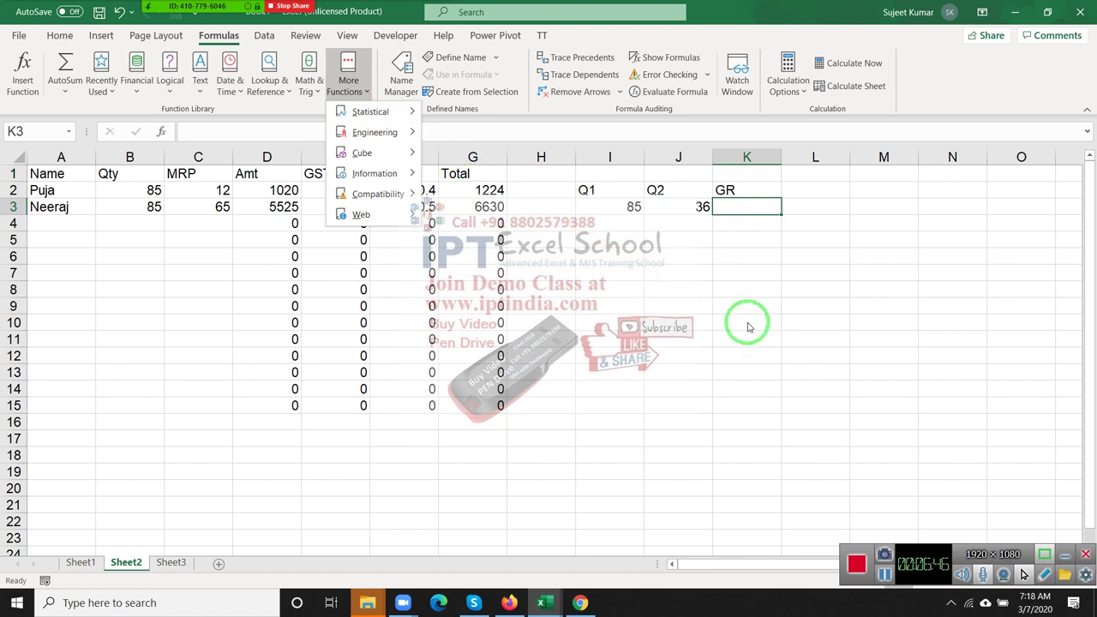
{"action": "left_click", "coordinate": [699, 272]}
{"action": "left_click", "coordinate": [633, 210]}
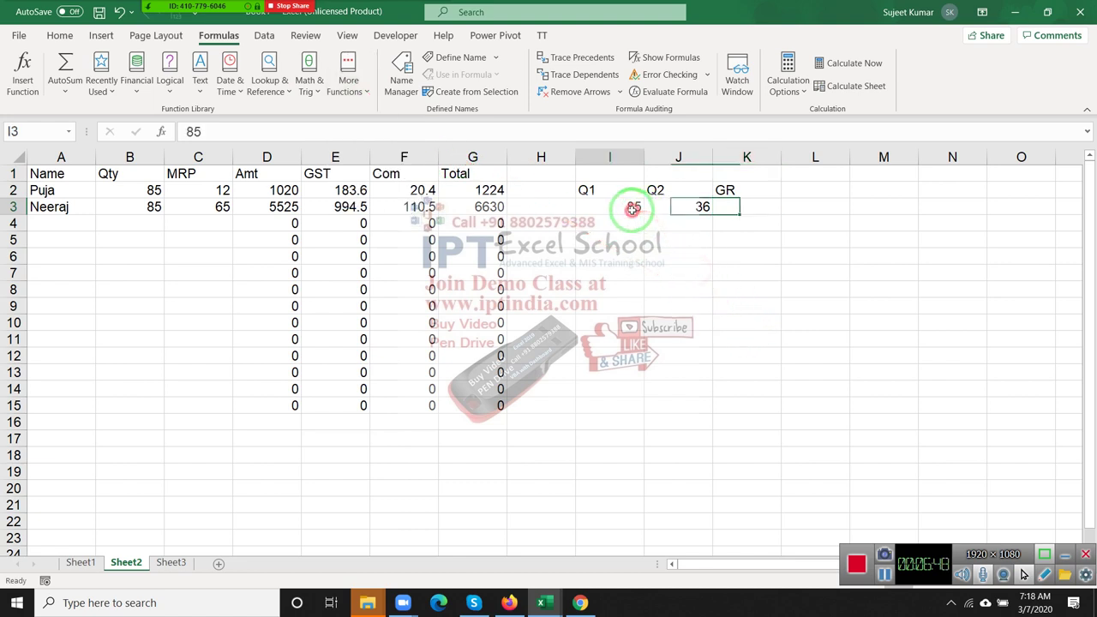
{"action": "left_click_drag", "start_coordinate": [633, 209], "coordinate": [675, 206]}
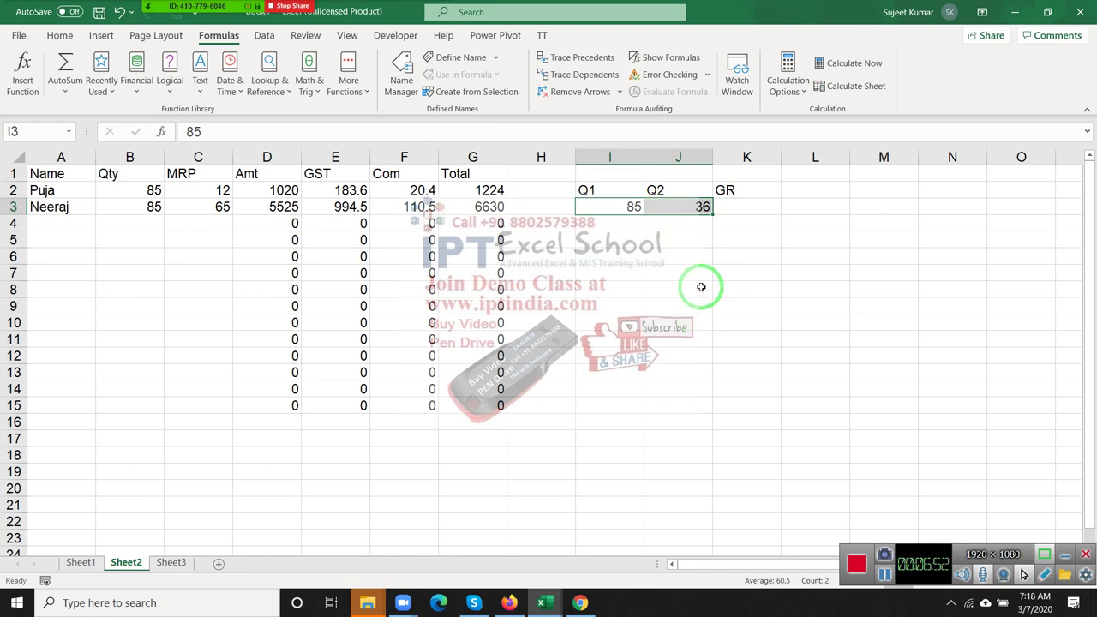
{"action": "left_click", "coordinate": [701, 287]}
{"action": "left_click", "coordinate": [698, 208]}
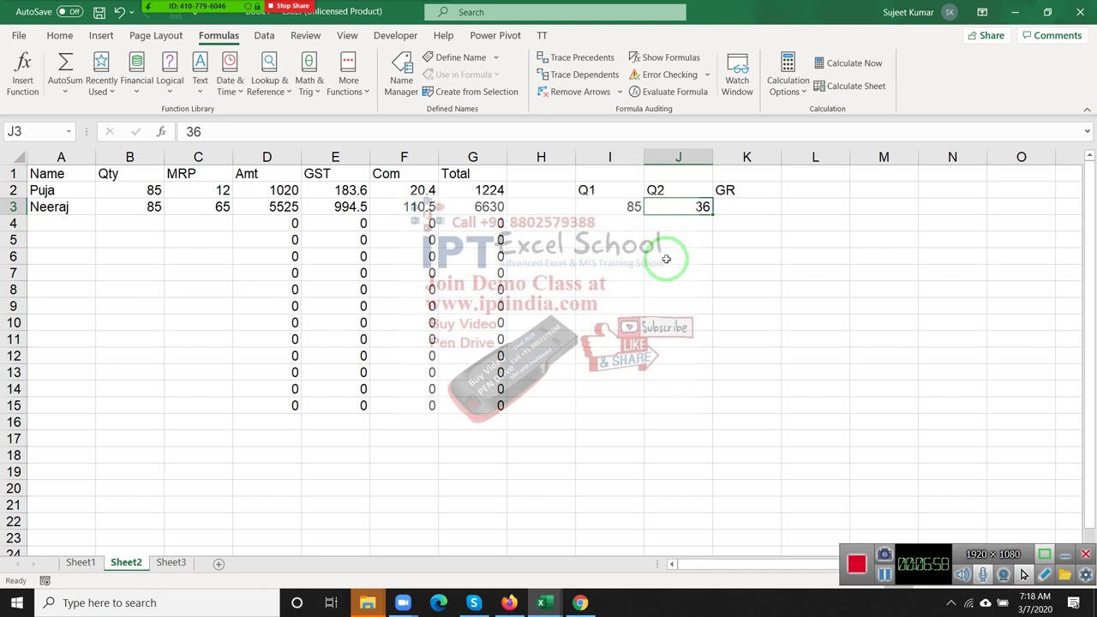
{"action": "left_click", "coordinate": [747, 209]}
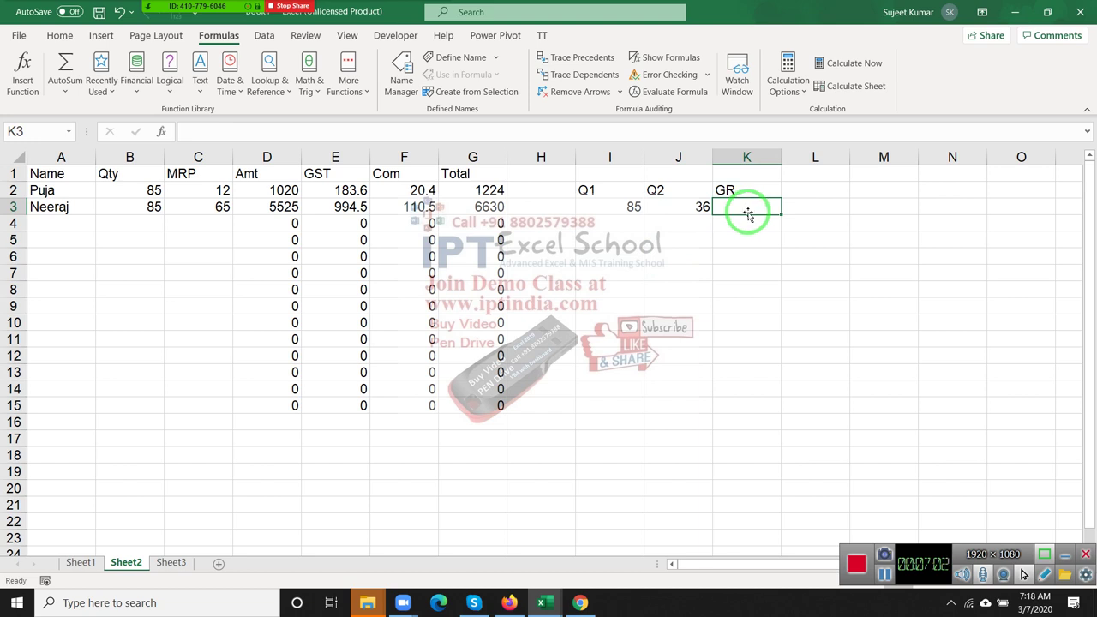
- Enter the growth formula =(J3-I3)/I3 in K3
{"action": "type", "text": "="}
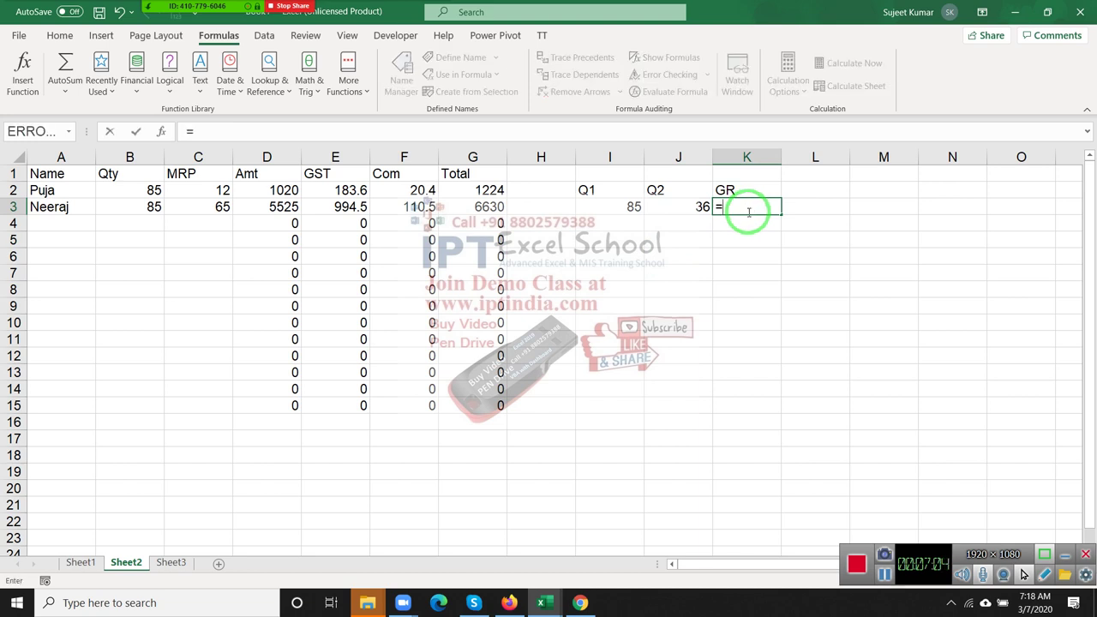
{"action": "key", "text": "Left"}
{"action": "type", "text": "-"}
{"action": "key", "text": "Left"}
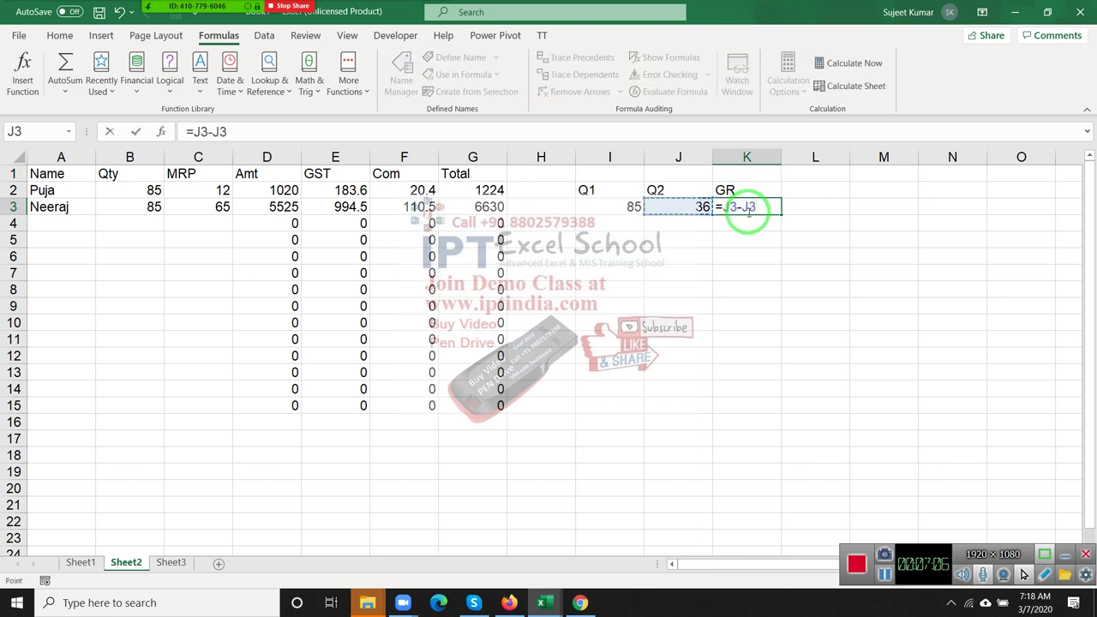
{"action": "key", "text": "Left"}
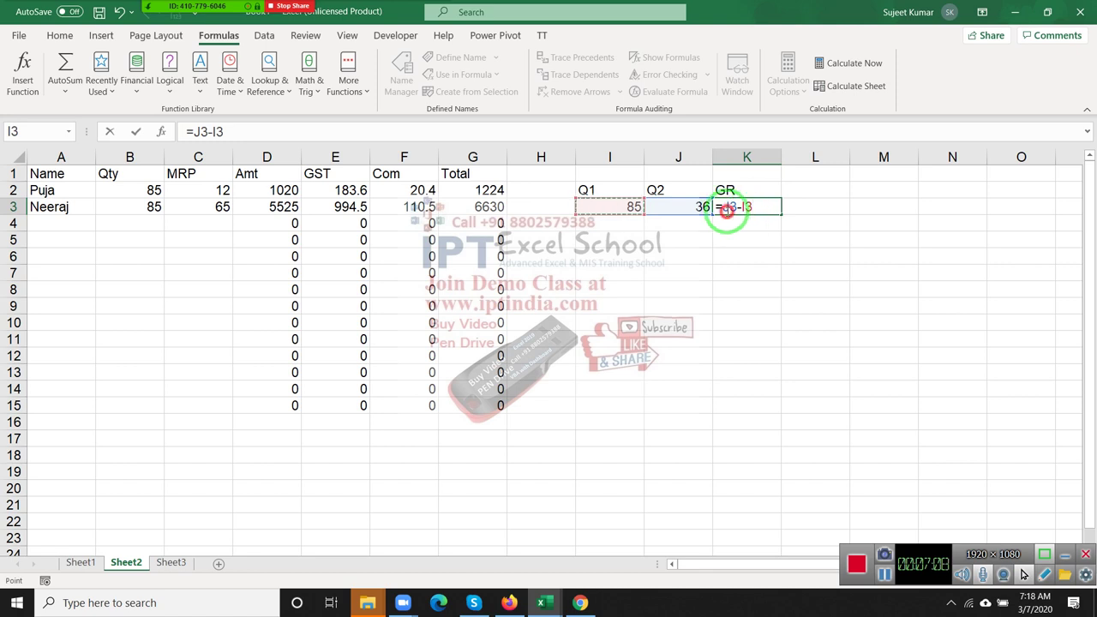
{"action": "left_click", "coordinate": [726, 210]}
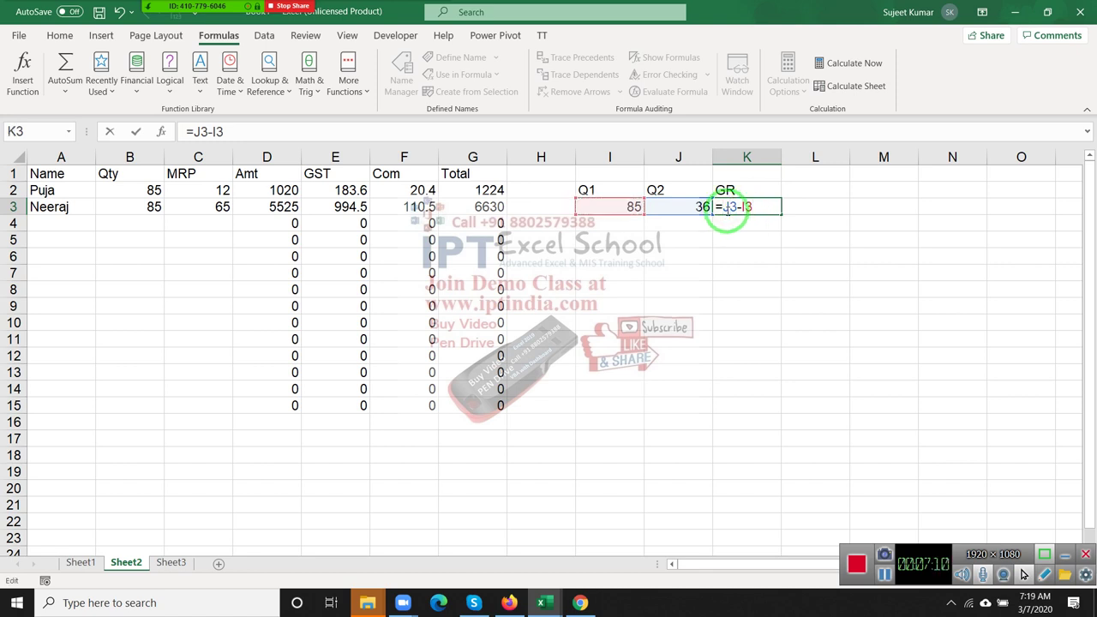
{"action": "type", "text": "("}
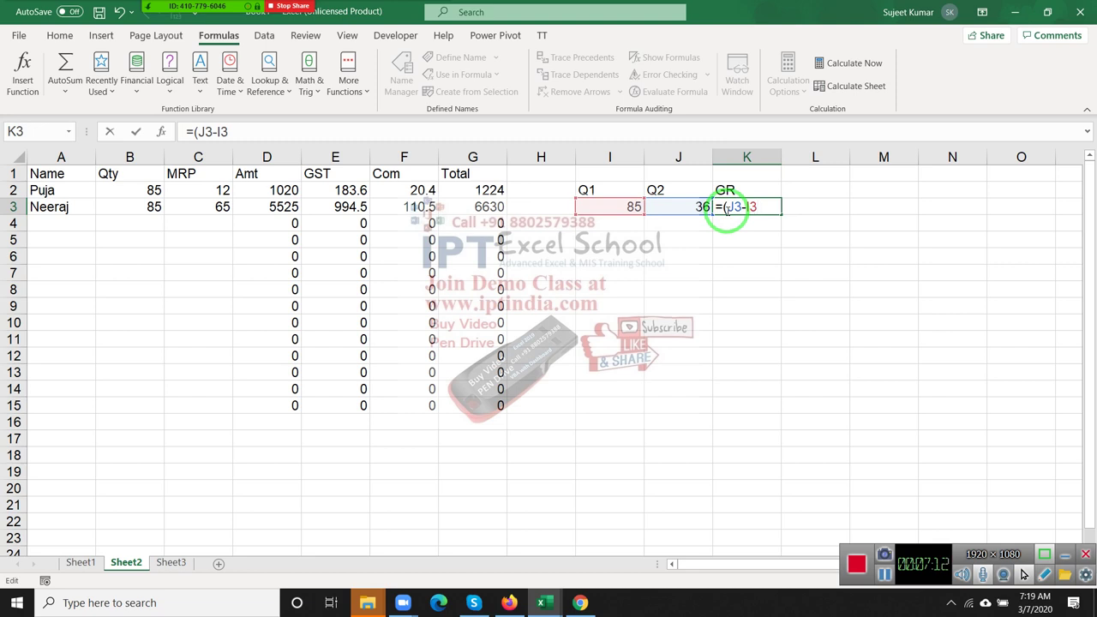
{"action": "type", "text": ")/"}
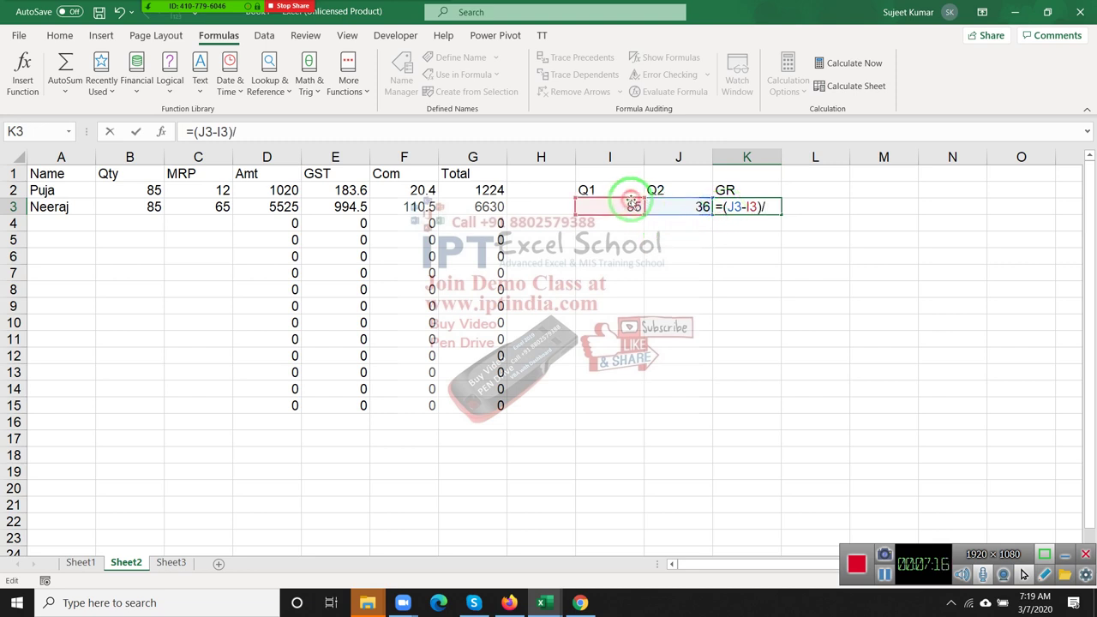
{"action": "left_click", "coordinate": [632, 206]}
{"action": "key", "text": "Return"}
{"action": "key", "text": "Up"}
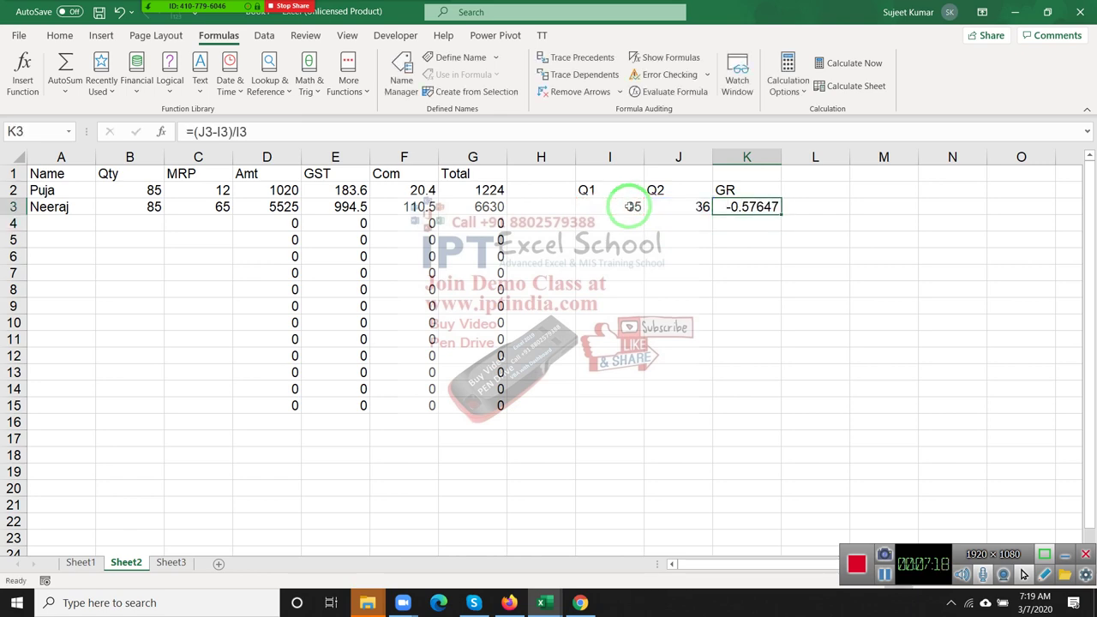
- Format K3 as a percentage showing -58% and recheck its formula
{"action": "left_click", "coordinate": [57, 34]}
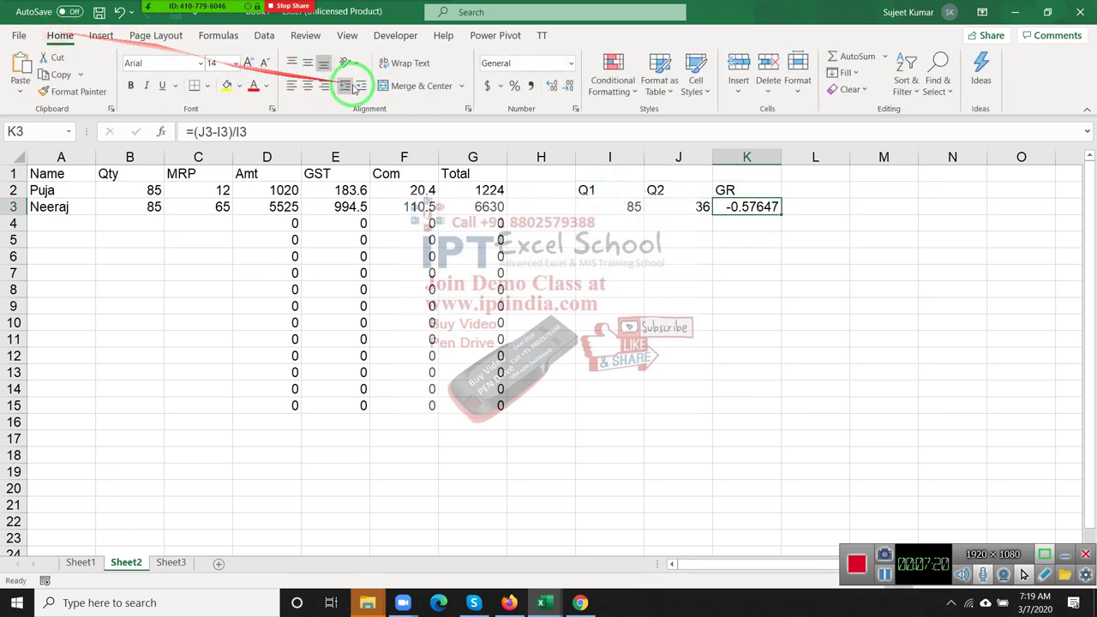
{"action": "left_click", "coordinate": [514, 86]}
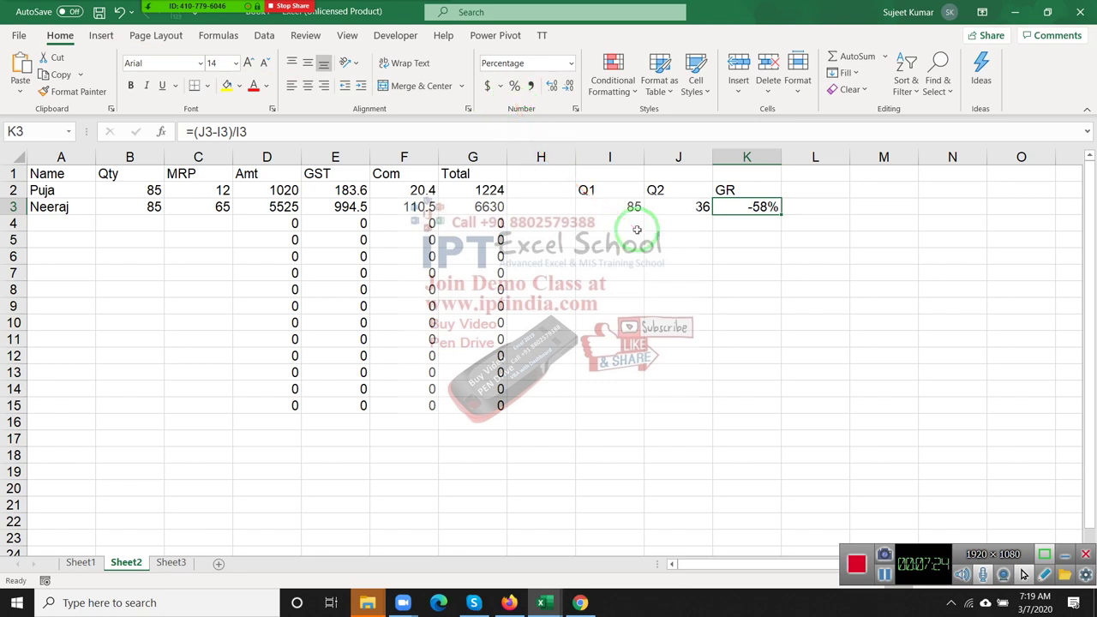
{"action": "double_click", "coordinate": [765, 211]}
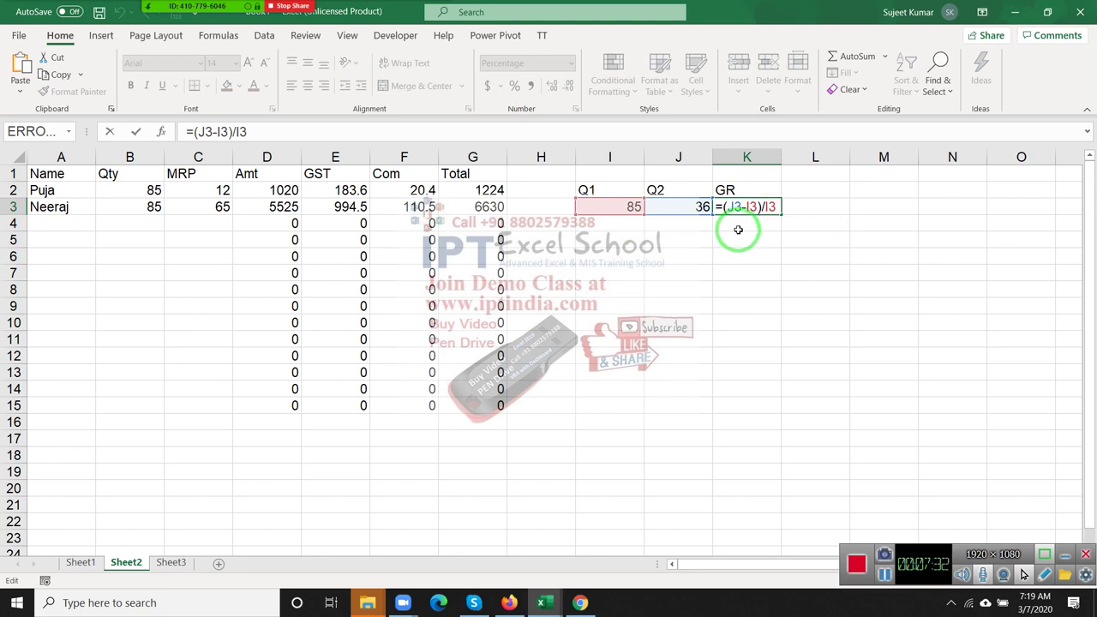
{"action": "key", "text": "Return"}
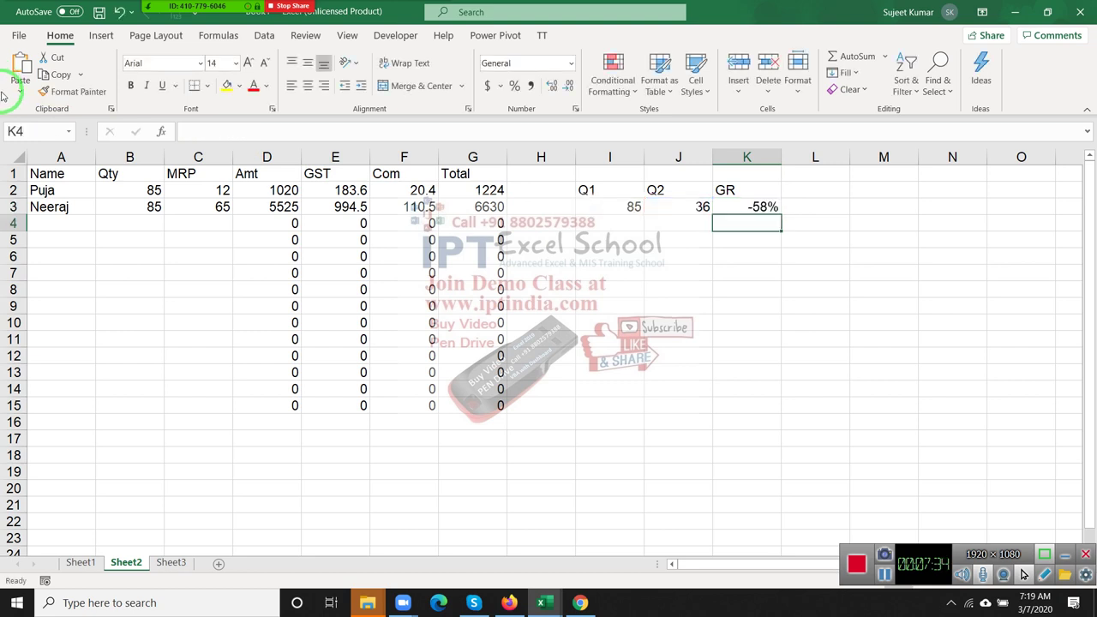
- On Sheet1, enter 'Report/Summary/Analytiks' in cell A3, fixing the typos along the way
{"action": "left_click", "coordinate": [82, 564]}
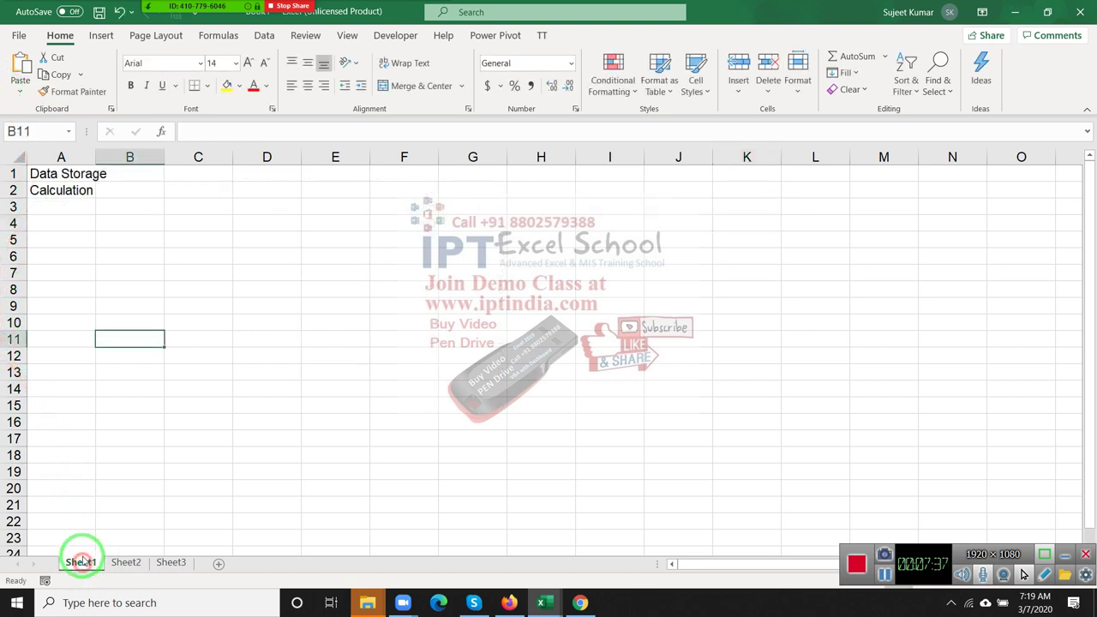
{"action": "left_click", "coordinate": [80, 212]}
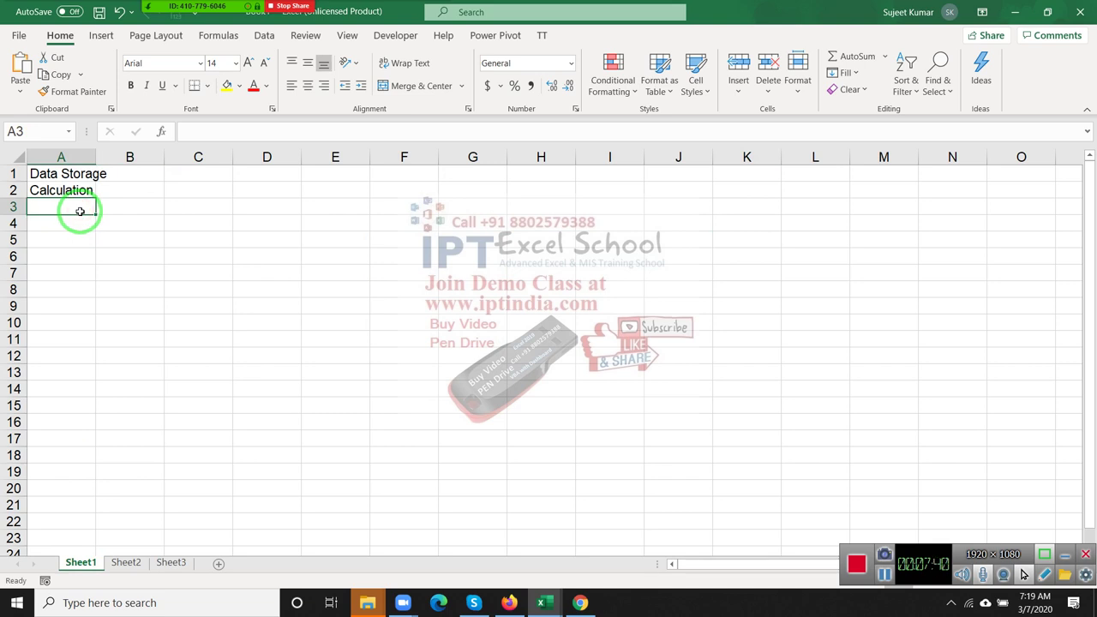
{"action": "type", "text": "Rep"}
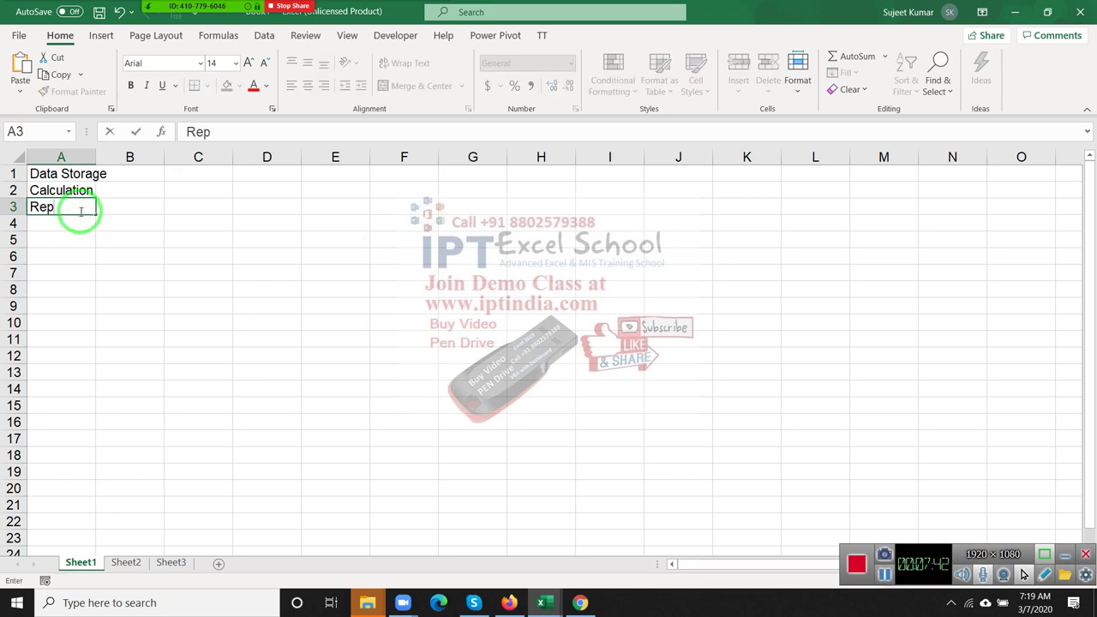
{"action": "type", "text": "ort/"}
{"action": "type", "text": "S"}
{"action": "type", "text": "uumat"}
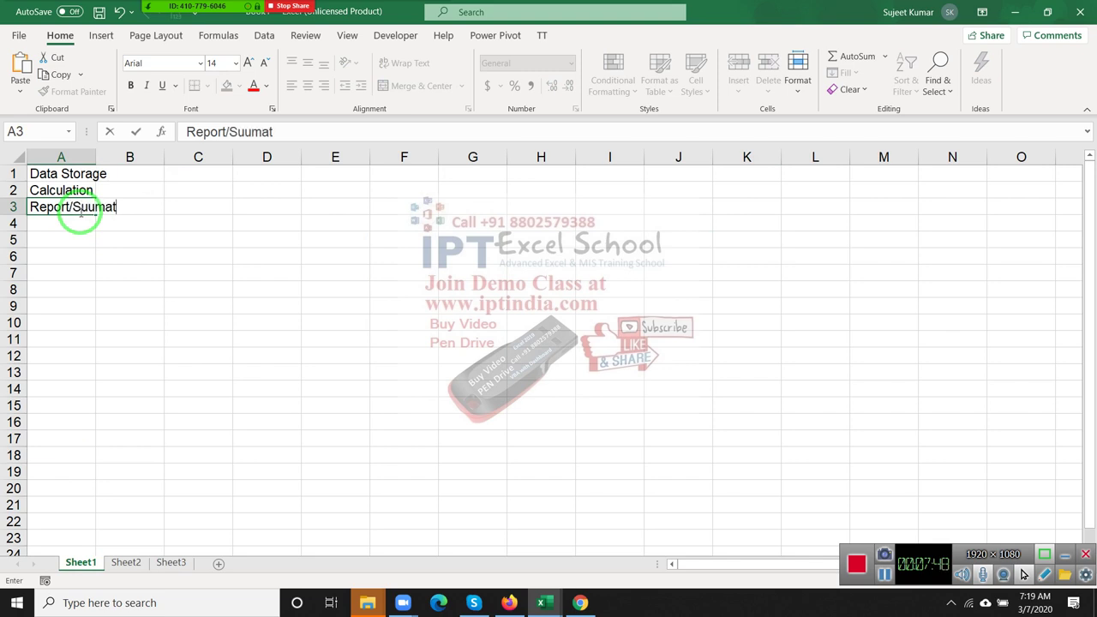
{"action": "key", "text": "BackSpace"}
{"action": "key", "text": "BackSpace"}
{"action": "key", "text": "BackSpace"}
{"action": "key", "text": "BackSpace"}
{"action": "type", "text": "m"}
{"action": "type", "text": "mary/"}
{"action": "type", "text": "Ab"}
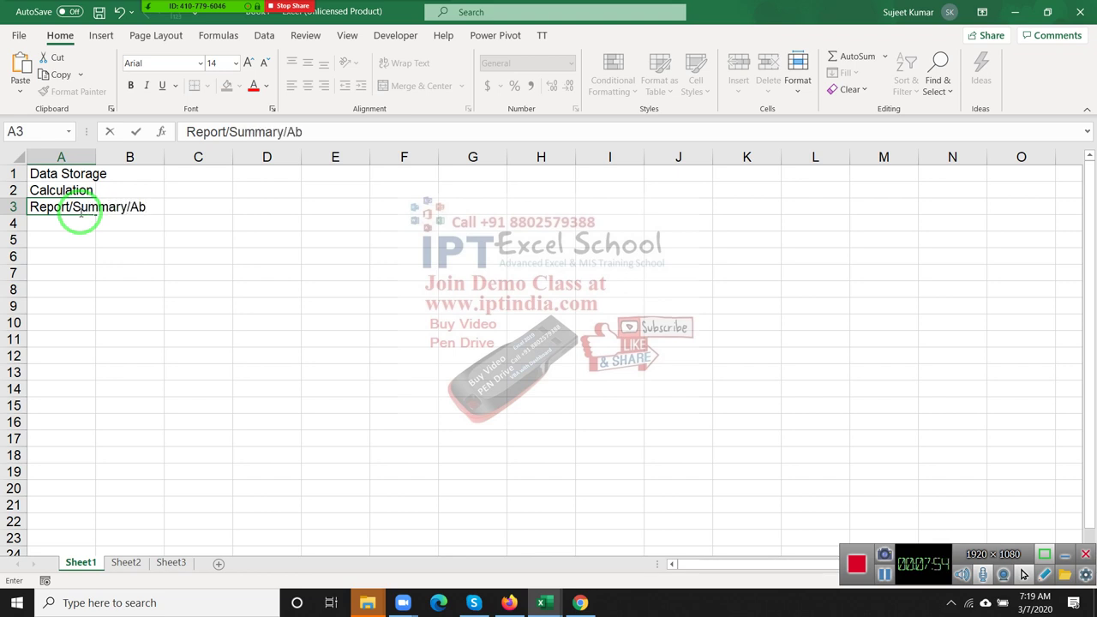
{"action": "key", "text": "BackSpace"}
{"action": "type", "text": "nal"}
{"action": "type", "text": "yti"}
{"action": "type", "text": "s"}
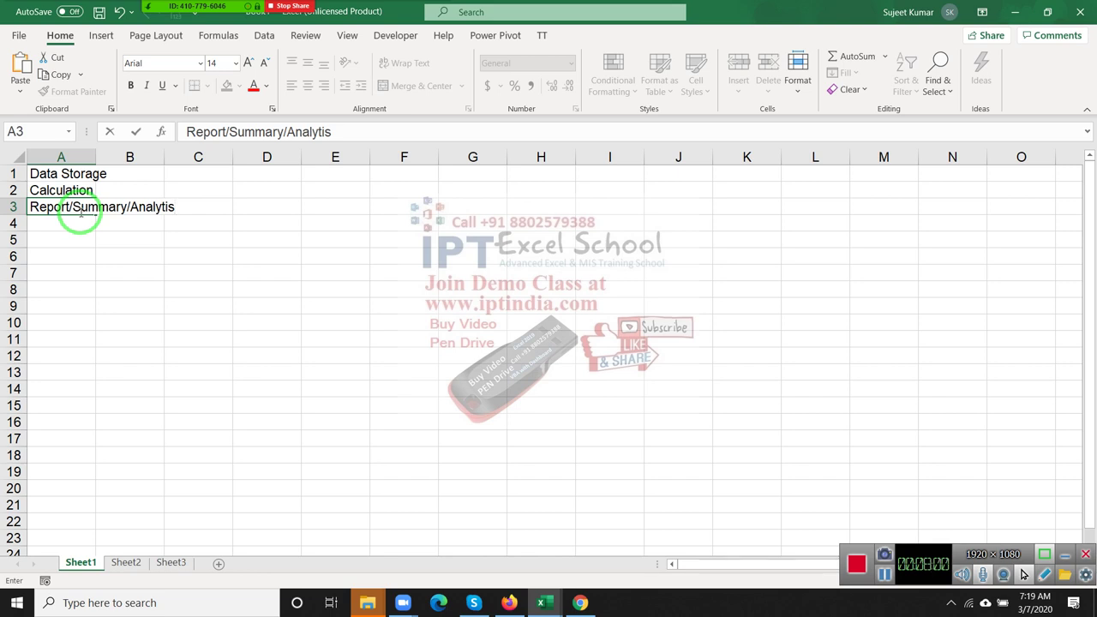
{"action": "key", "text": "BackSpace"}
{"action": "type", "text": "cs"}
{"action": "key", "text": "BackSpace"}
{"action": "key", "text": "BackSpace"}
{"action": "key", "text": "BackSpace"}
{"action": "key", "text": "BackSpace"}
{"action": "type", "text": "iks"}
{"action": "key", "text": "Return"}
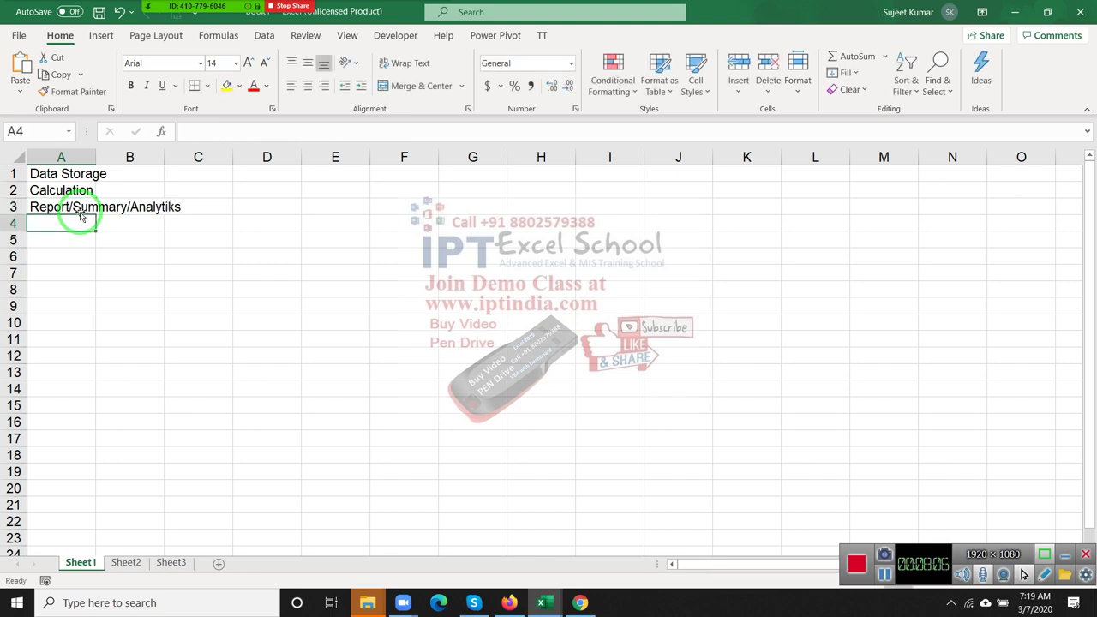
{"action": "left_click", "coordinate": [81, 212]}
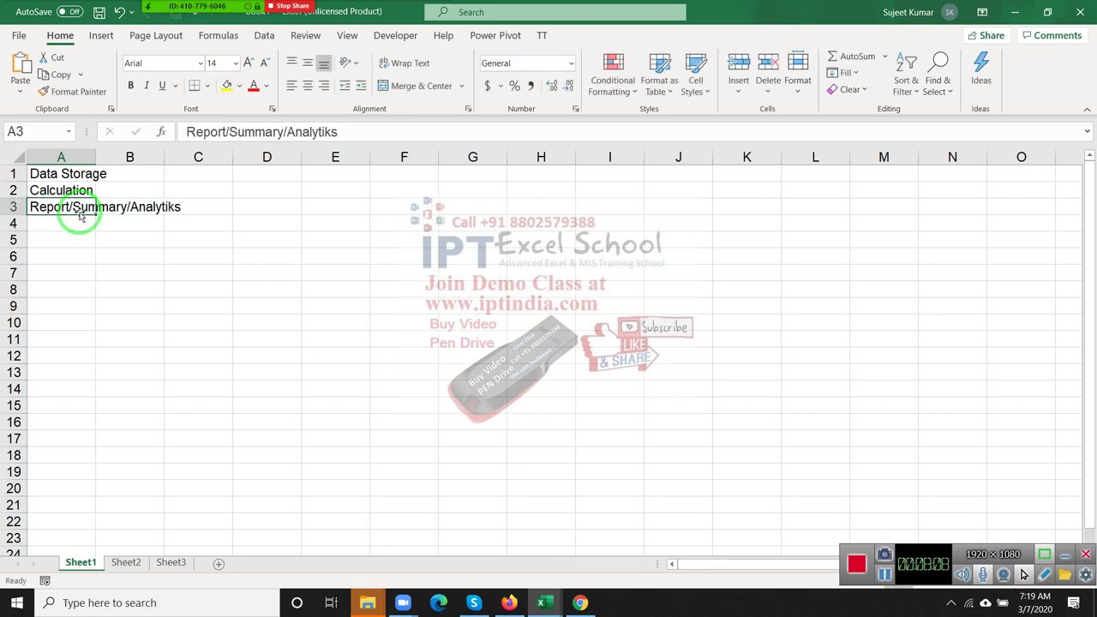
{"action": "left_click", "coordinate": [179, 270]}
- Open the recent DD workbook and show its Data sheet
{"action": "left_click", "coordinate": [19, 35]}
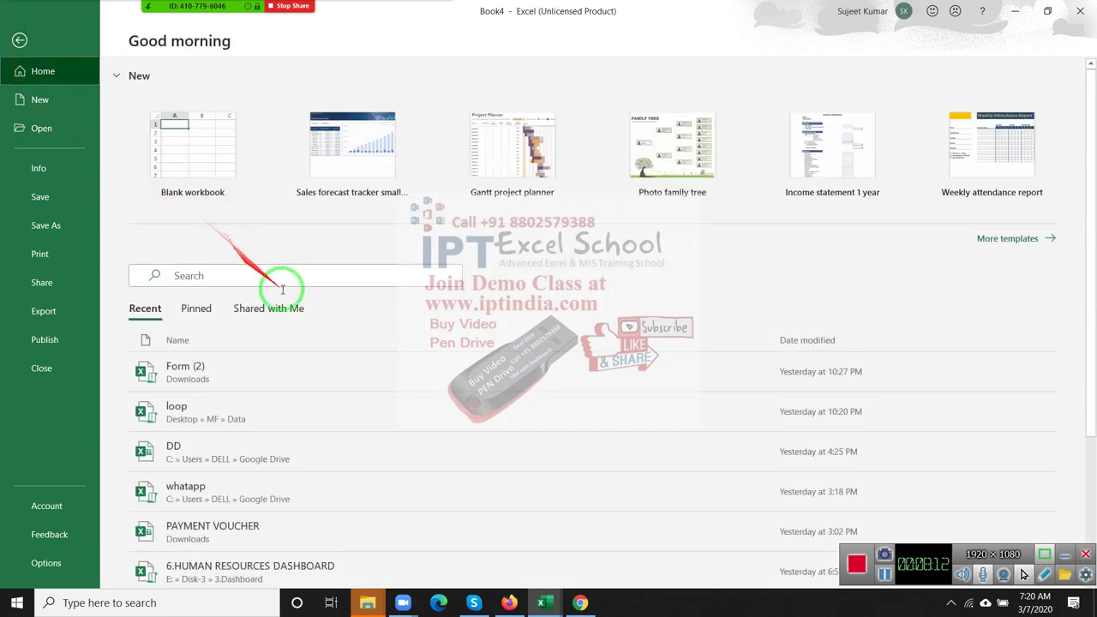
{"action": "left_click", "coordinate": [422, 454]}
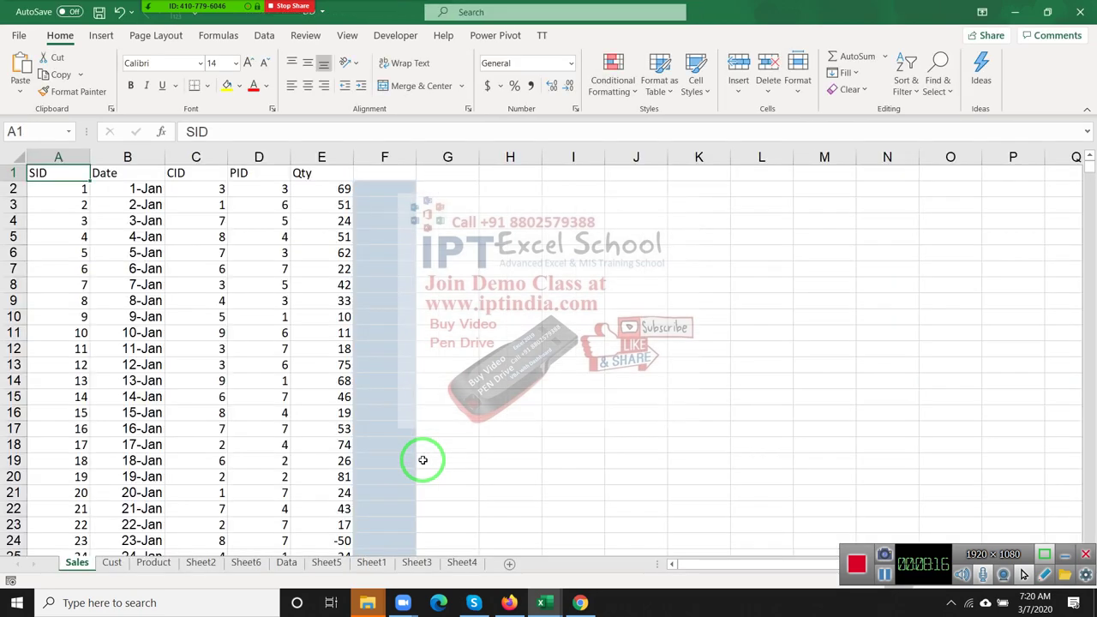
{"action": "left_click", "coordinate": [286, 563]}
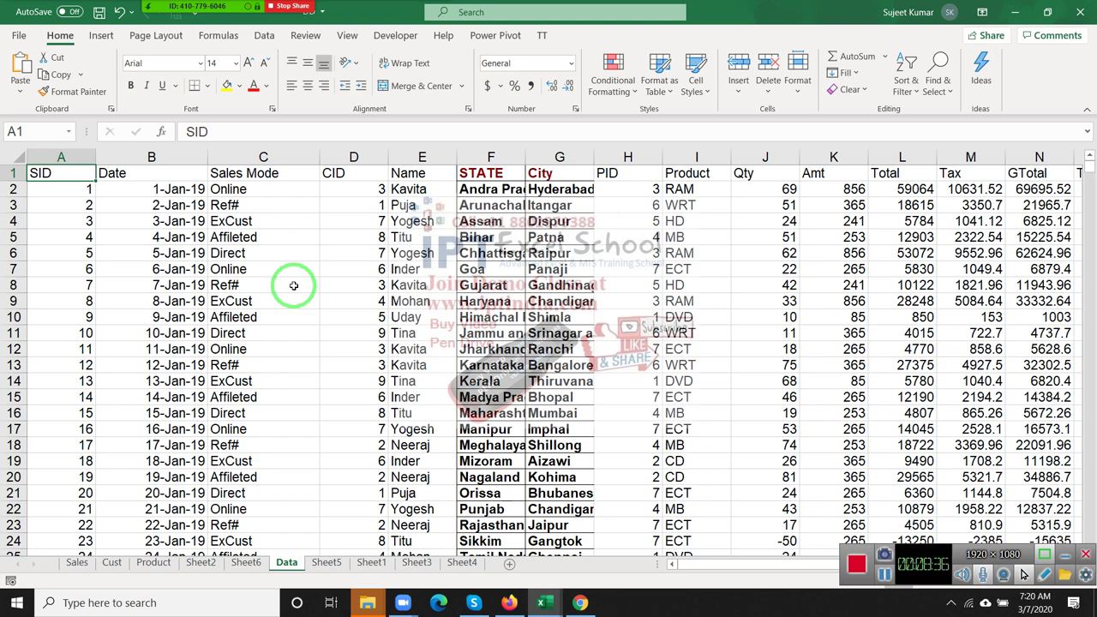
{"action": "key", "text": "Right"}
{"action": "key", "text": "Right"}
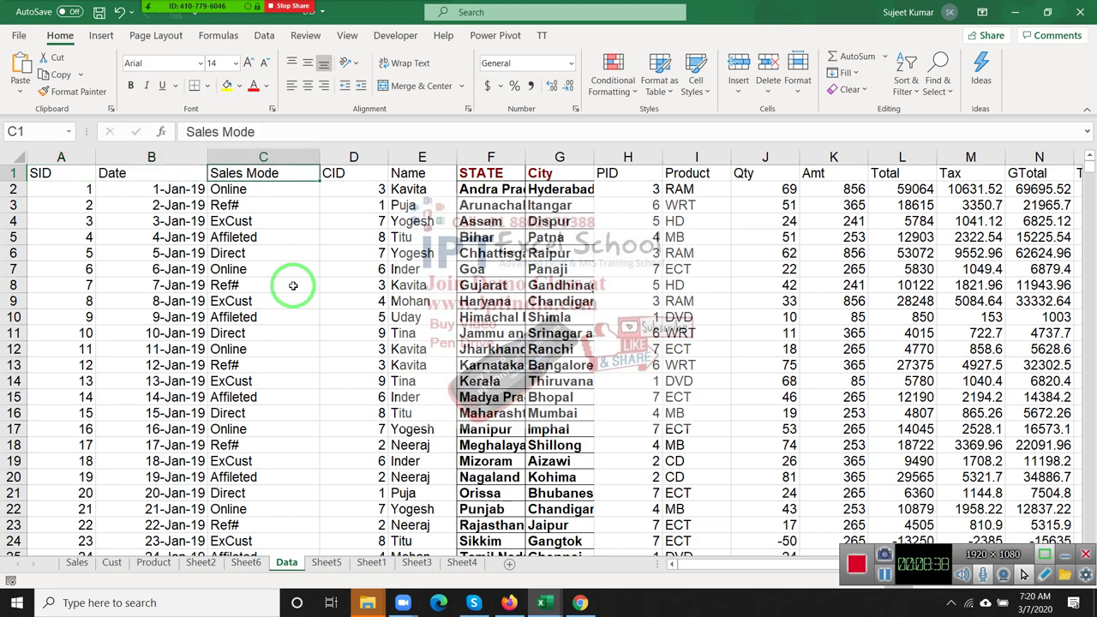
{"action": "key", "text": "Right"}
{"action": "key", "text": "Right"}
{"action": "key", "text": "Right"}
{"action": "key", "text": "Right"}
{"action": "key", "text": "Right"}
{"action": "key", "text": "Right"}
{"action": "key", "text": "Right"}
{"action": "key", "text": "Right"}
{"action": "key", "text": "Right"}
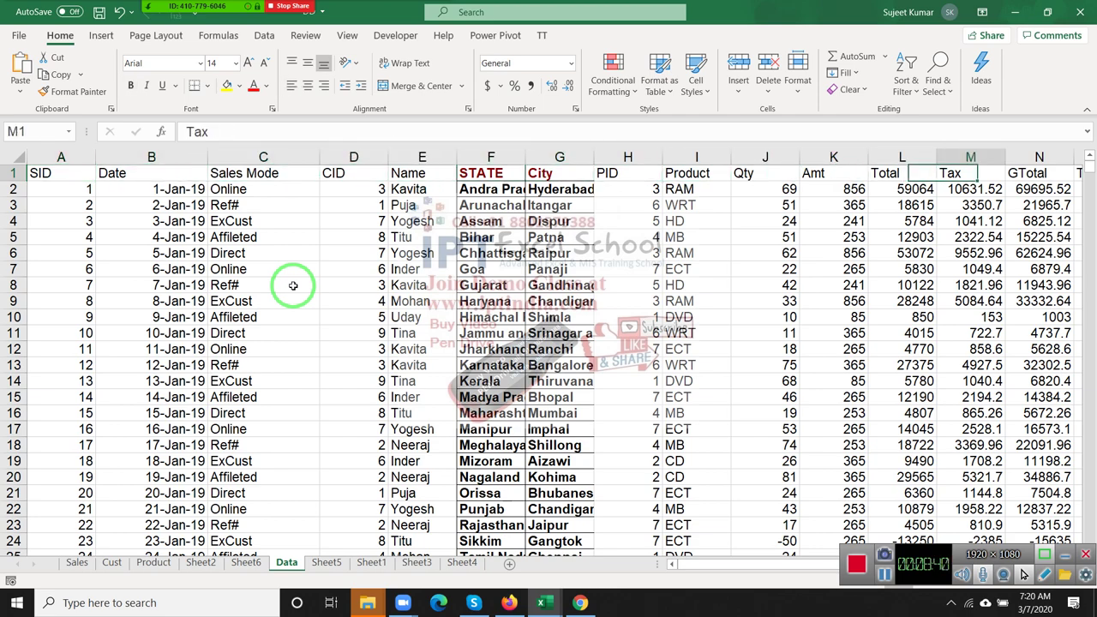
{"action": "key", "text": "Right"}
{"action": "key", "text": "Right"}
{"action": "key", "text": "Right"}
{"action": "key", "text": "Left"}
{"action": "key", "text": "Left"}
{"action": "key", "text": "Left"}
{"action": "key", "text": "Left"}
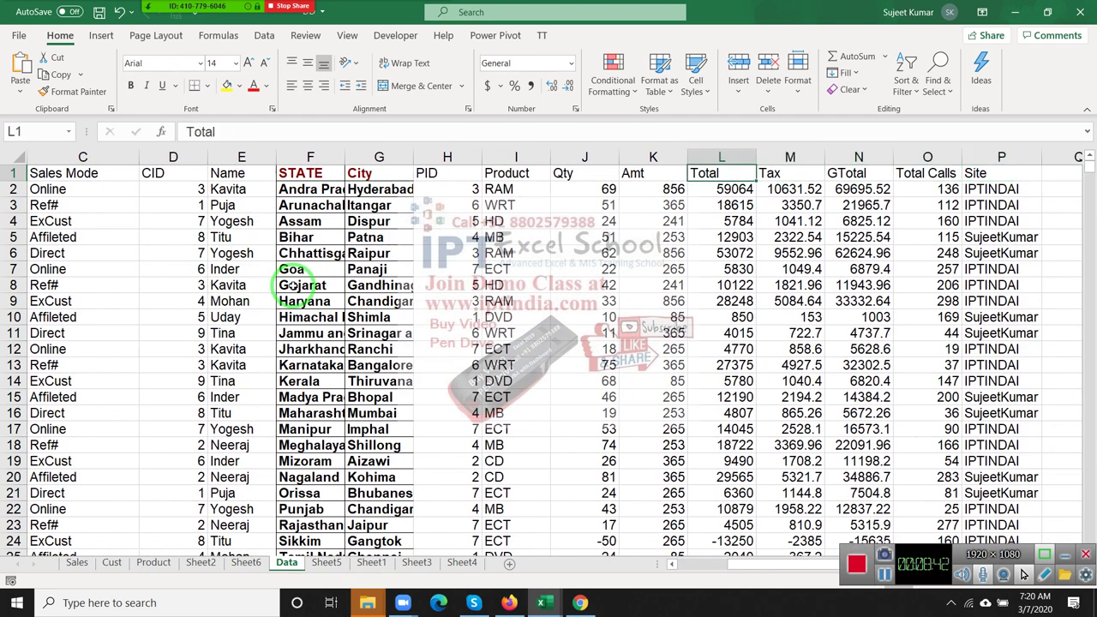
{"action": "key", "text": "Left"}
{"action": "key", "text": "Left"}
{"action": "key", "text": "Left"}
{"action": "key", "text": "Left"}
{"action": "key", "text": "Right"}
{"action": "key", "text": "Right"}
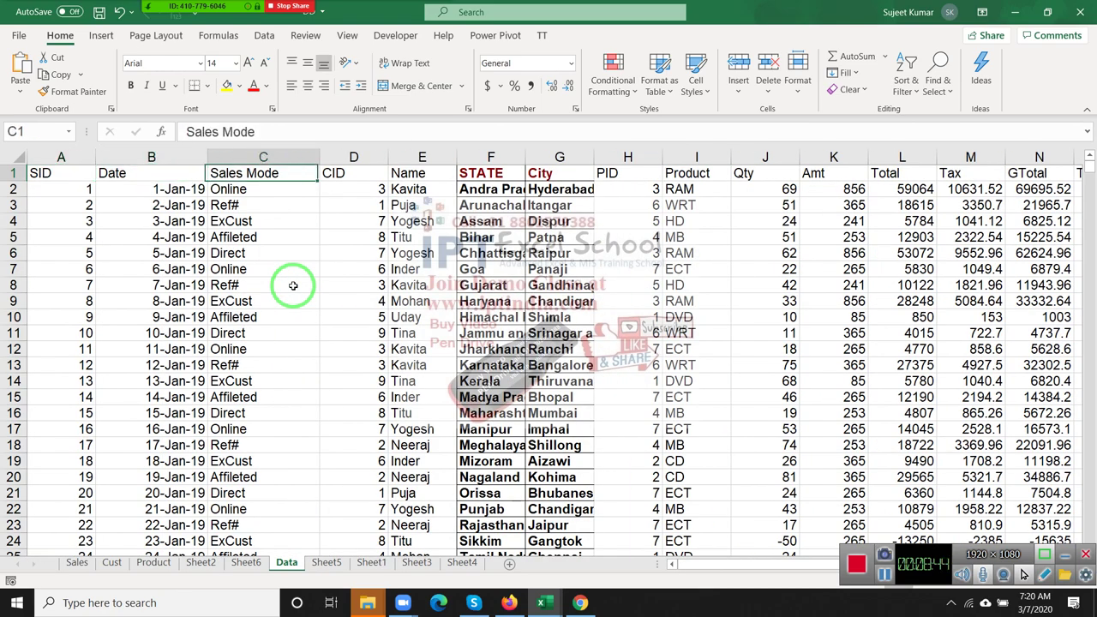
{"action": "key", "text": "Right"}
{"action": "key", "text": "Right"}
{"action": "key", "text": "Right"}
{"action": "key", "text": "Right"}
{"action": "key", "text": "Right"}
{"action": "key", "text": "Right"}
{"action": "key", "text": "Right"}
{"action": "key", "text": "Right"}
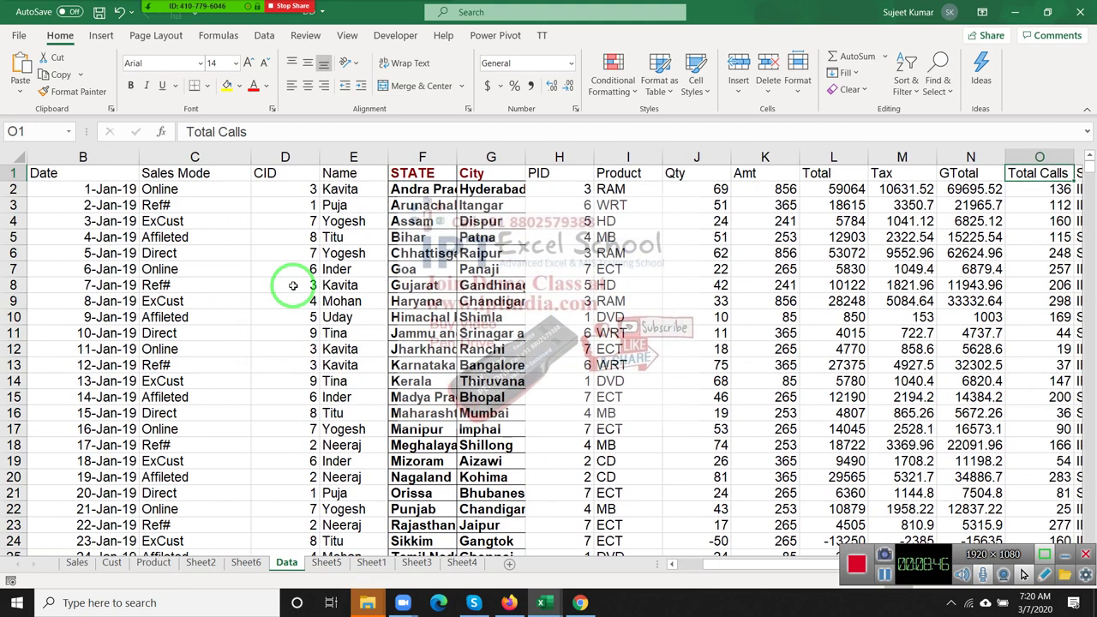
{"action": "key", "text": "Right"}
{"action": "key", "text": "Down"}
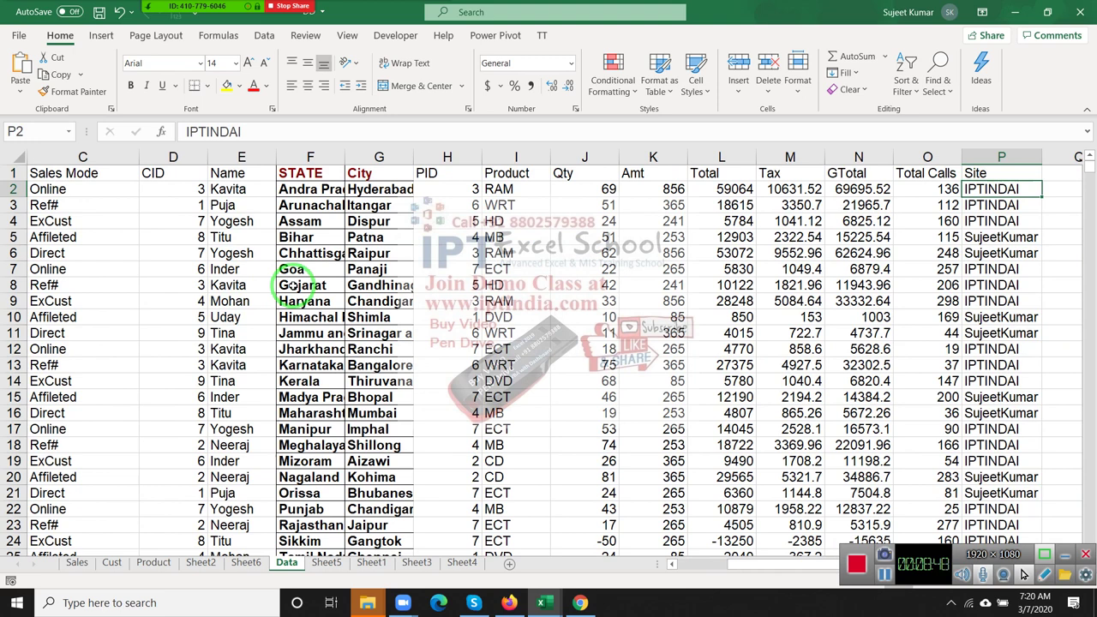
{"action": "key", "text": "Down"}
{"action": "key", "text": "Down"}
{"action": "key", "text": "Up"}
{"action": "key", "text": "Up"}
{"action": "key", "text": "Left"}
{"action": "key", "text": "ctrl+Left"}
{"action": "key", "text": "ctrl+Left"}
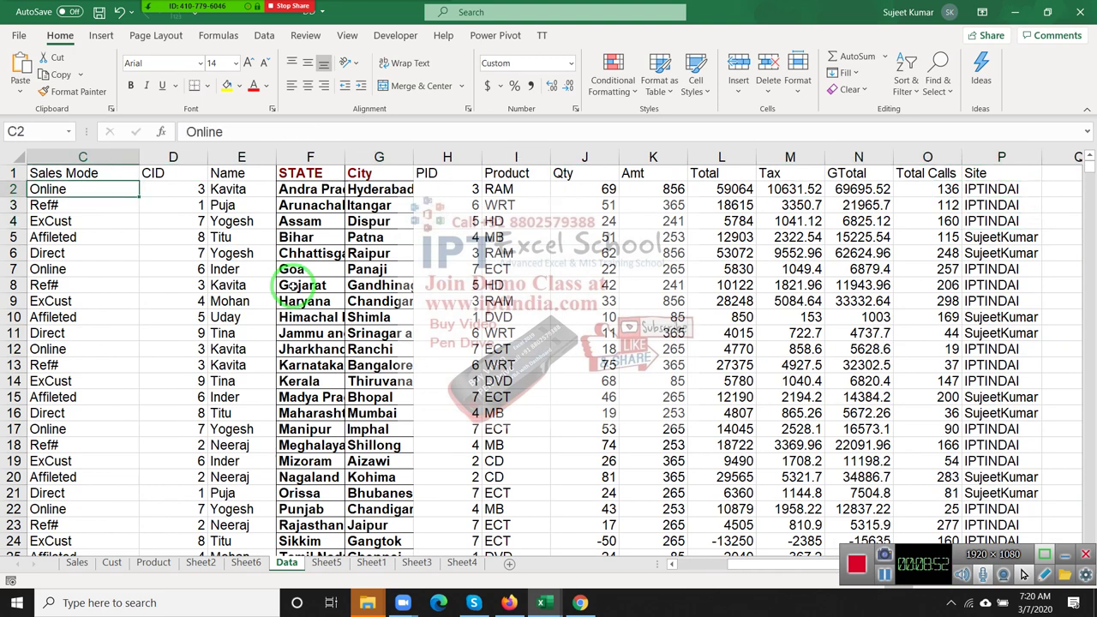
{"action": "key", "text": "Down"}
{"action": "key", "text": "Down"}
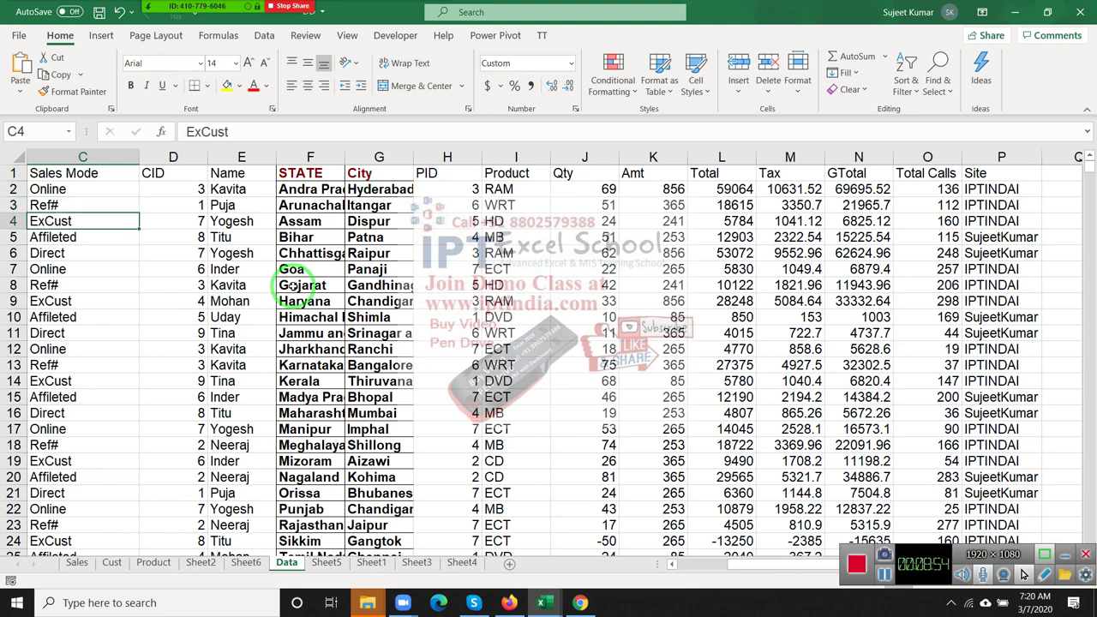
{"action": "key", "text": "Down"}
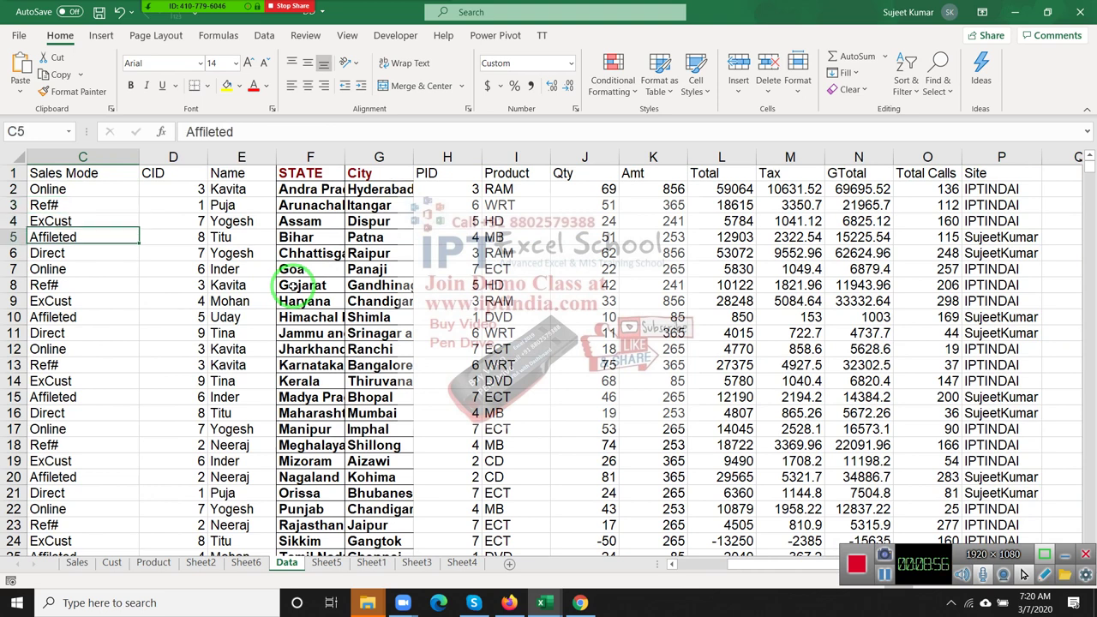
{"action": "key", "text": "Down"}
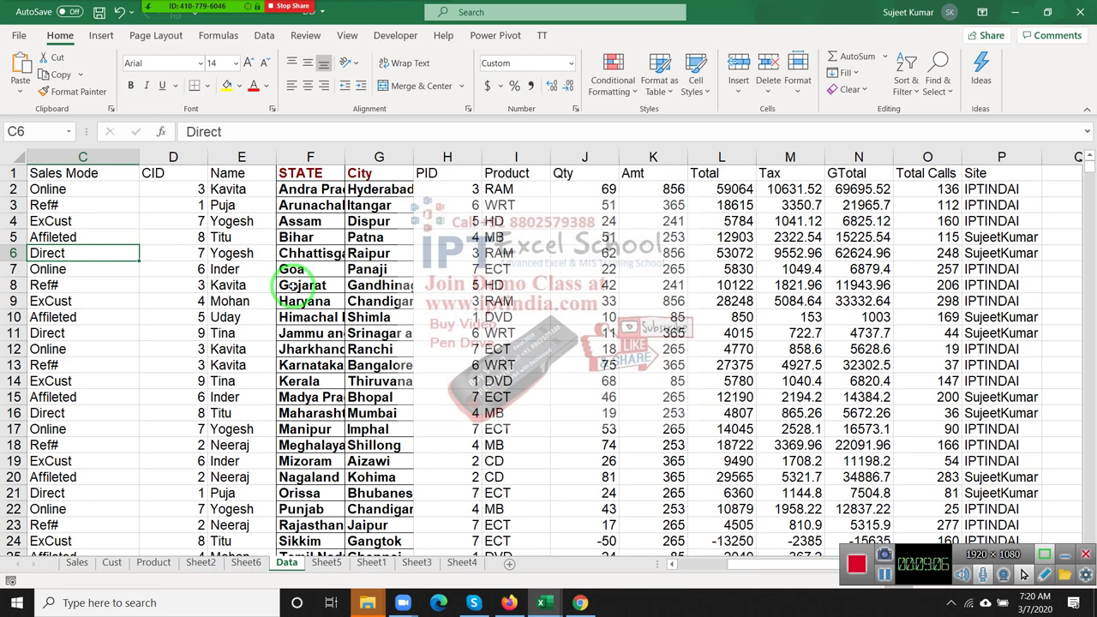
{"action": "key", "text": "Up"}
{"action": "key", "text": "Up"}
{"action": "key", "text": "Up"}
{"action": "key", "text": "Up"}
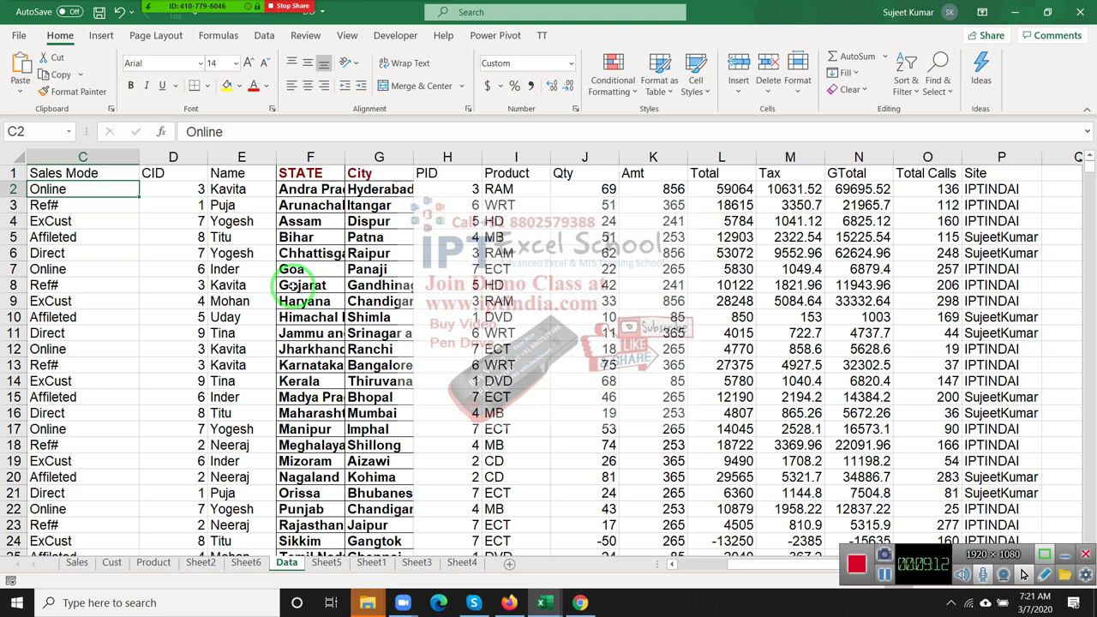
{"action": "key", "text": "Down"}
{"action": "key", "text": "Down"}
{"action": "key", "text": "Down"}
{"action": "key", "text": "Down"}
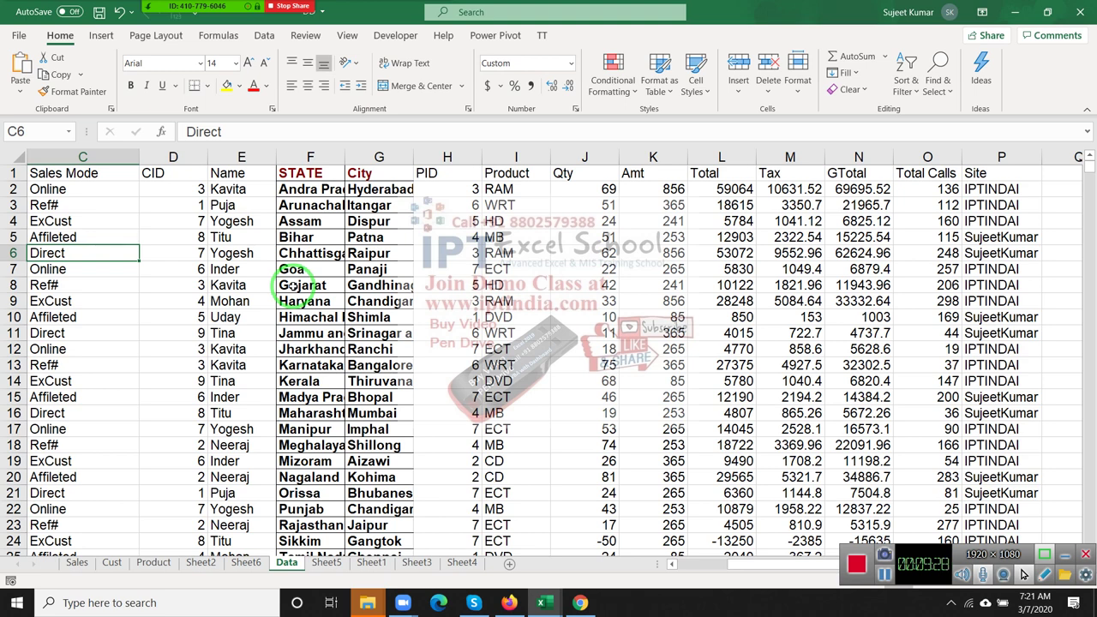
{"action": "key", "text": "Right"}
{"action": "key", "text": "Right"}
{"action": "key", "text": "Right"}
{"action": "key", "text": "Right"}
{"action": "key", "text": "Right"}
{"action": "key", "text": "Right"}
{"action": "key", "text": "Right"}
{"action": "key", "text": "Right"}
{"action": "key", "text": "Right"}
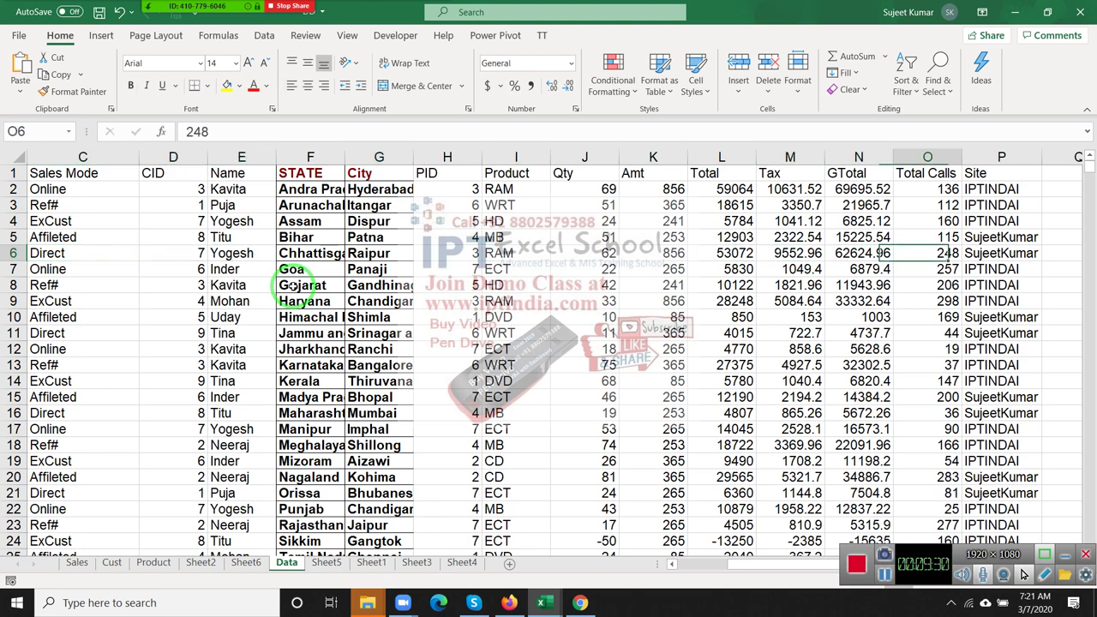
{"action": "key", "text": "Right"}
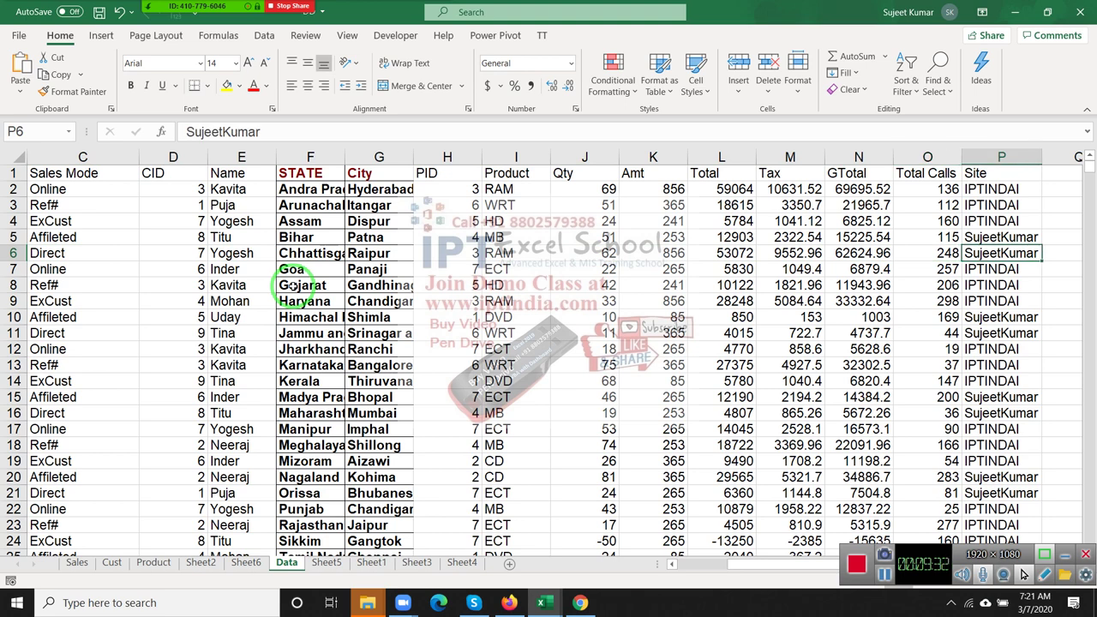
{"action": "key", "text": "Left"}
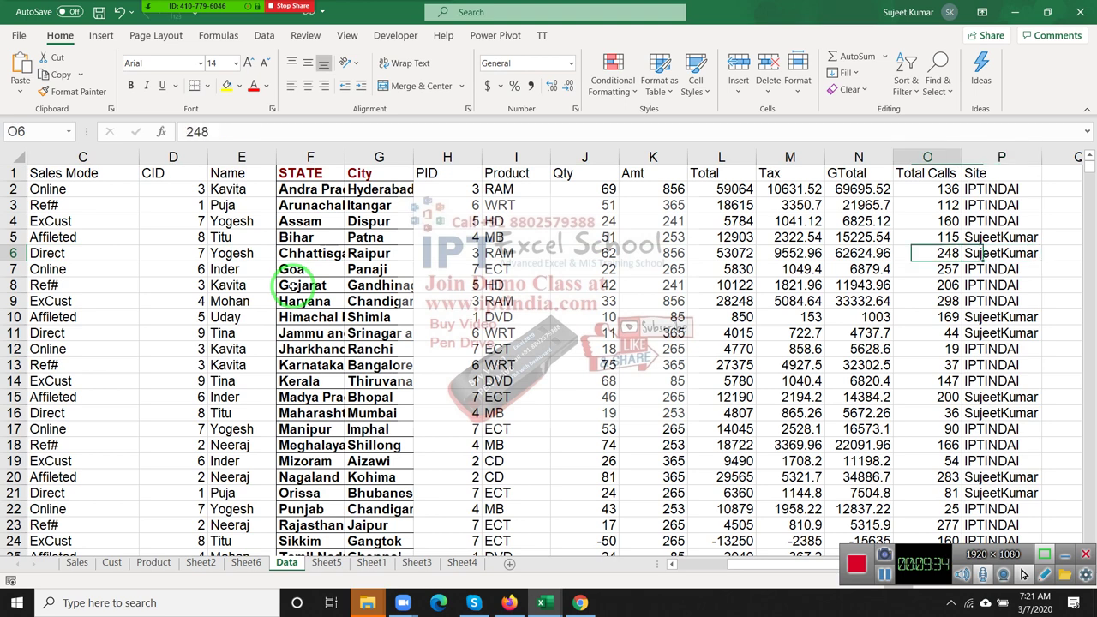
{"action": "key", "text": "Left"}
{"action": "key", "text": "Left"}
{"action": "key", "text": "Left"}
{"action": "key", "text": "Left"}
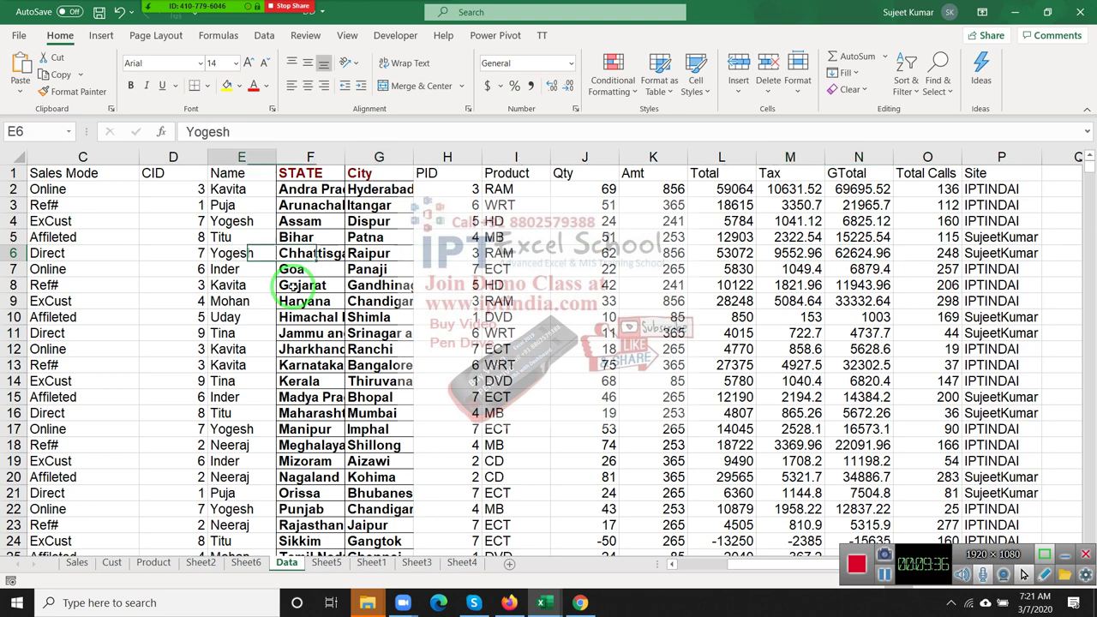
{"action": "key", "text": "Left"}
{"action": "key", "text": "Left"}
{"action": "key", "text": "Left"}
{"action": "key", "text": "Up"}
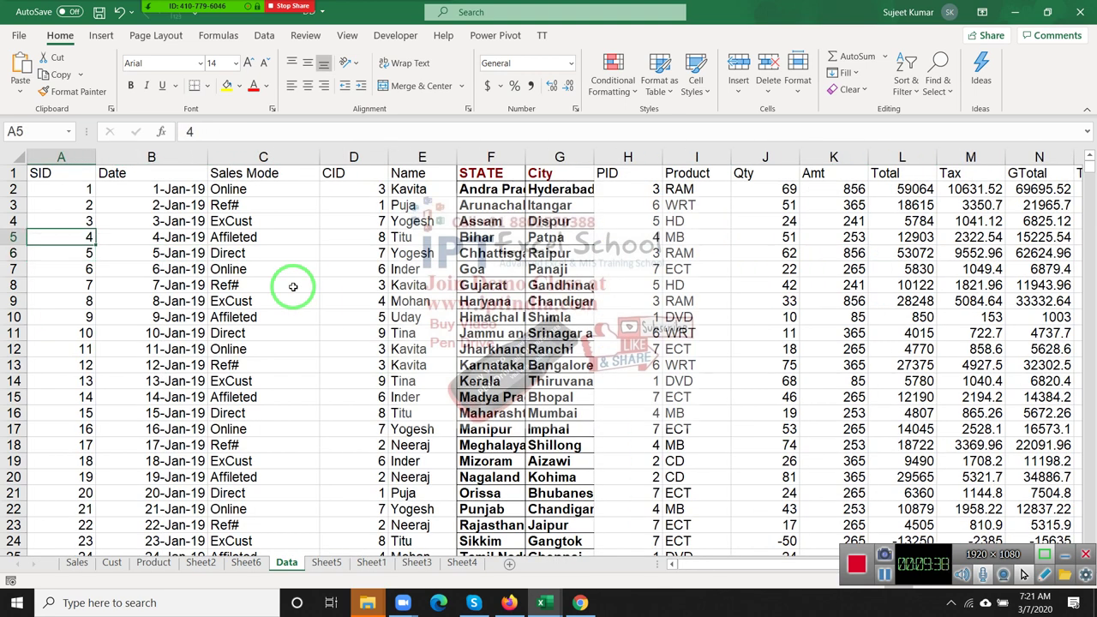
{"action": "key", "text": "Up"}
{"action": "key", "text": "Up"}
{"action": "key", "text": "Up"}
{"action": "key", "text": "Up"}
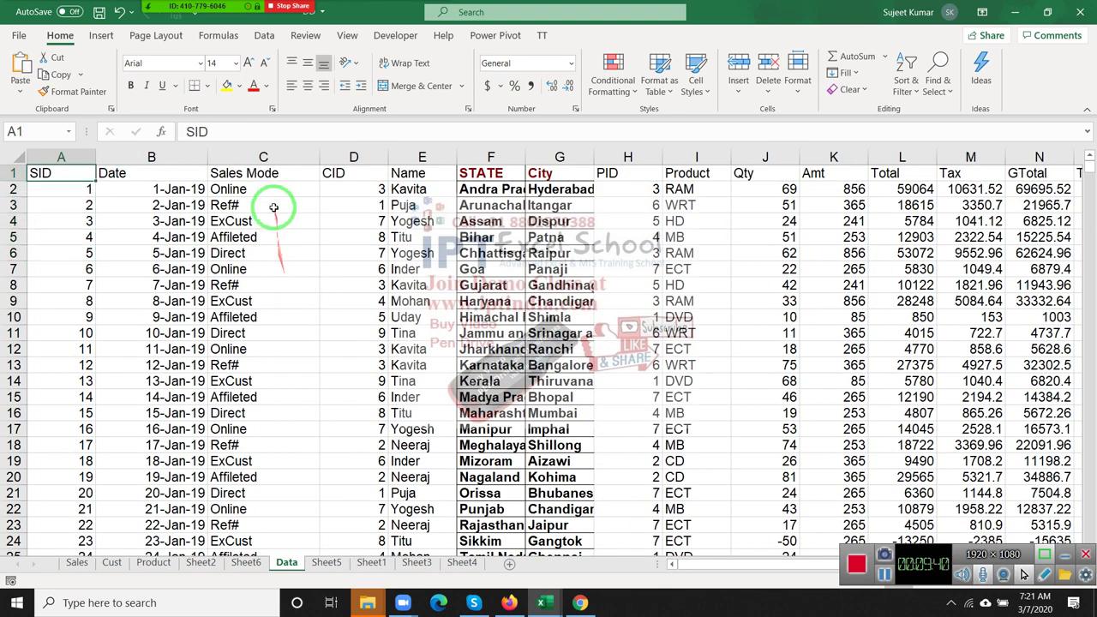
{"action": "left_click_drag", "start_coordinate": [282, 206], "coordinate": [262, 295]}
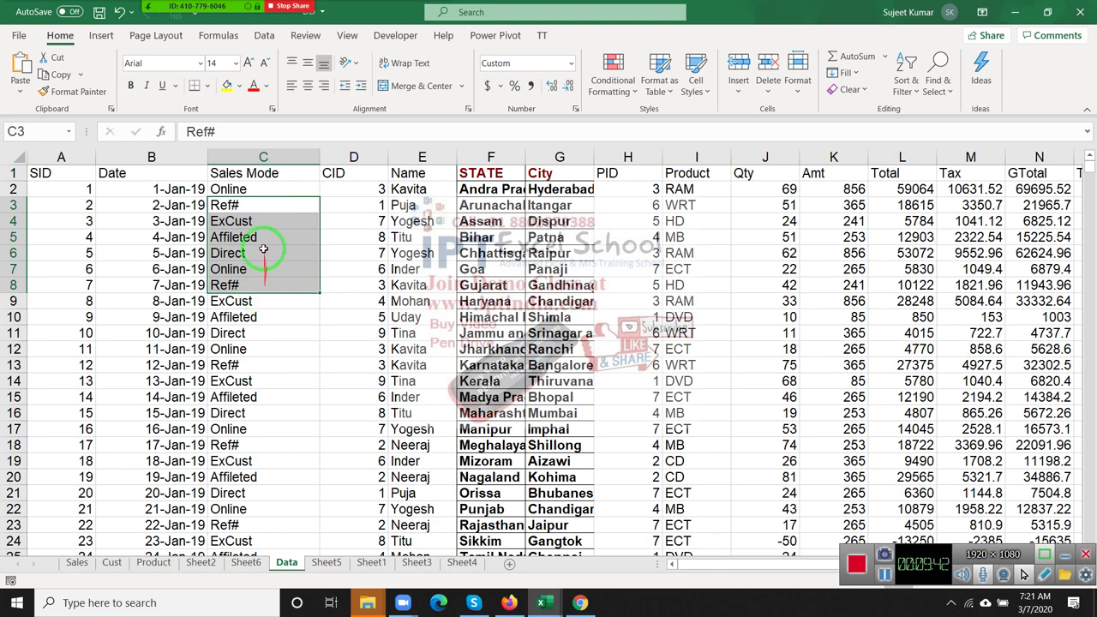
- Insert a pivot table from the whole Data table on a new sheet
{"action": "left_click", "coordinate": [106, 39]}
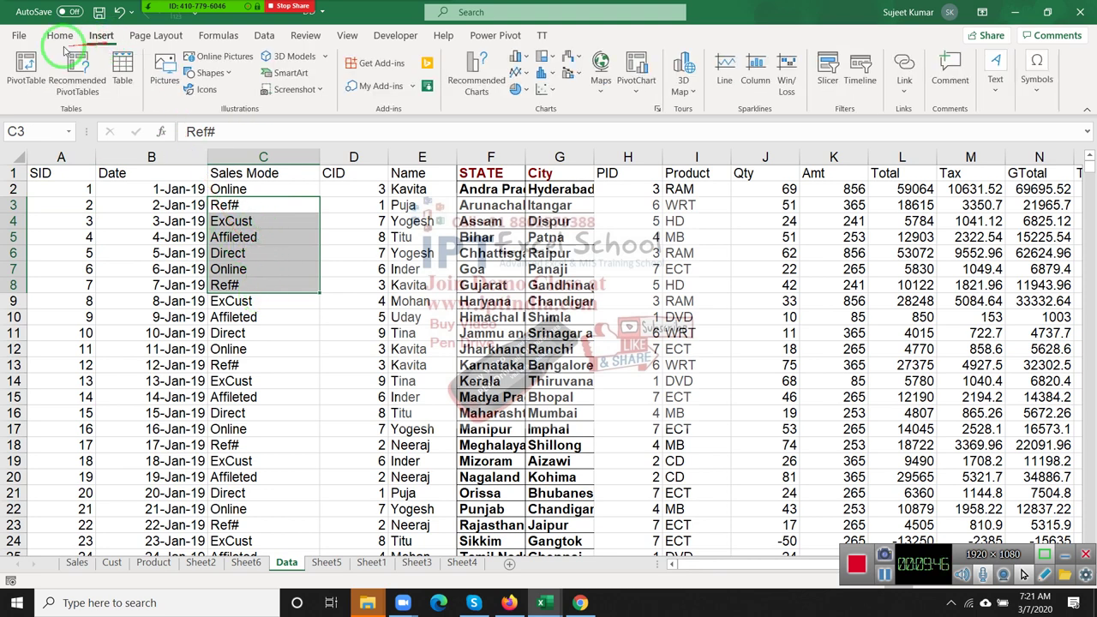
{"action": "left_click", "coordinate": [34, 60]}
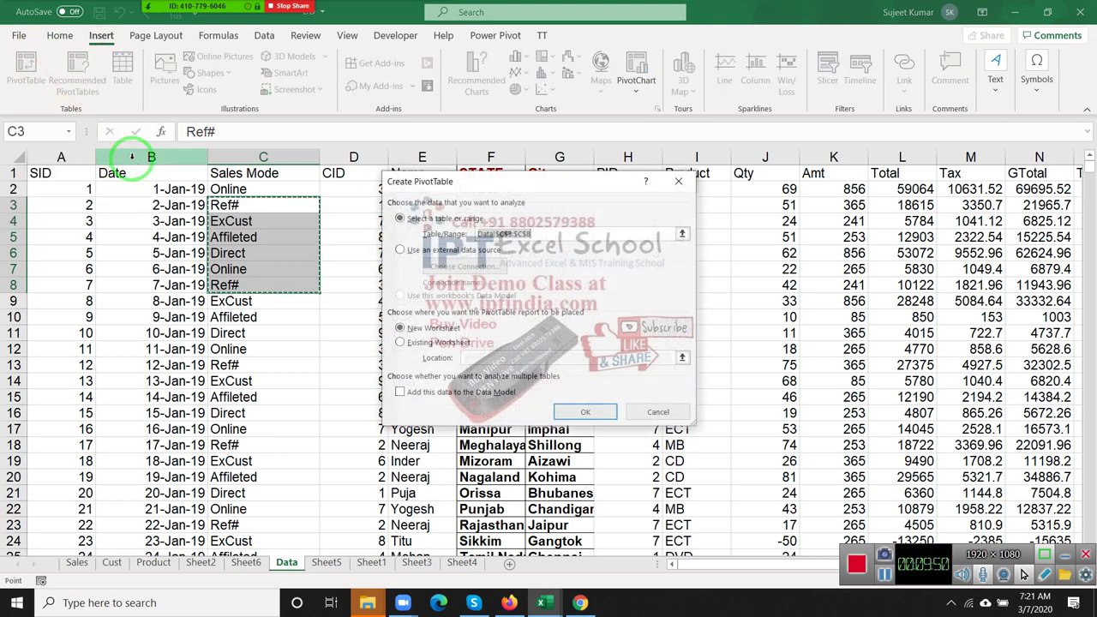
{"action": "key", "text": "Escape"}
{"action": "left_click", "coordinate": [131, 187]}
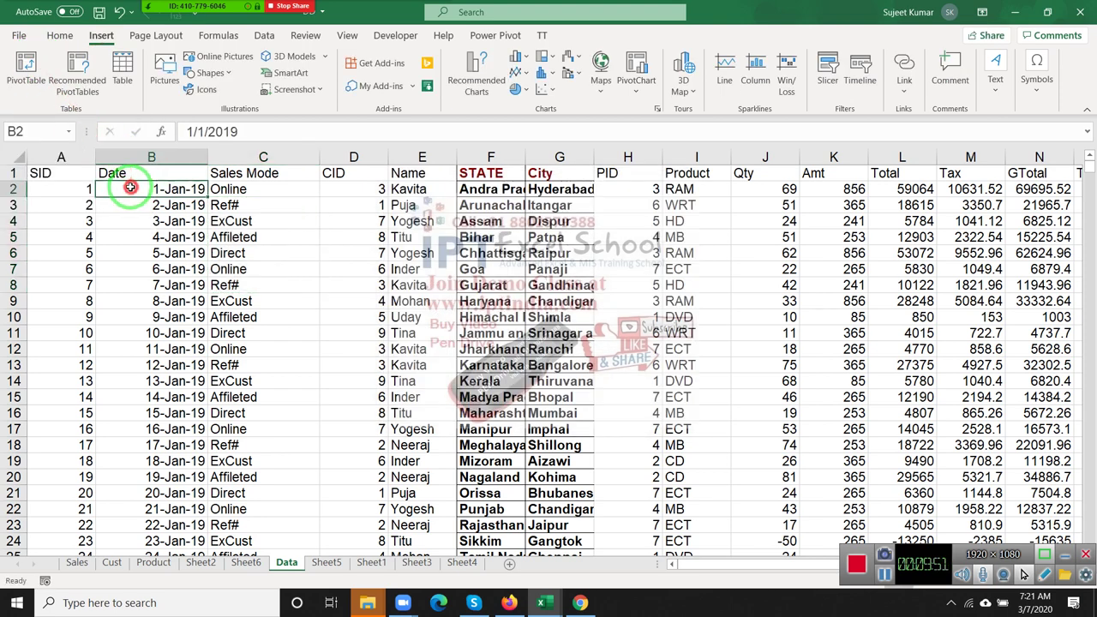
{"action": "left_click", "coordinate": [27, 69]}
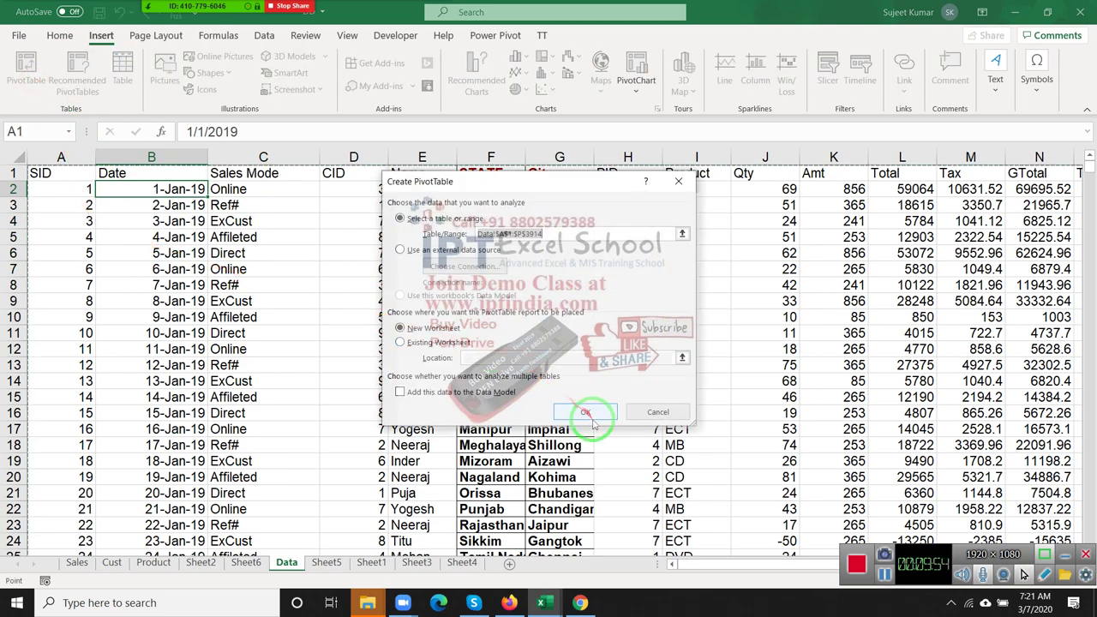
{"action": "left_click", "coordinate": [583, 414]}
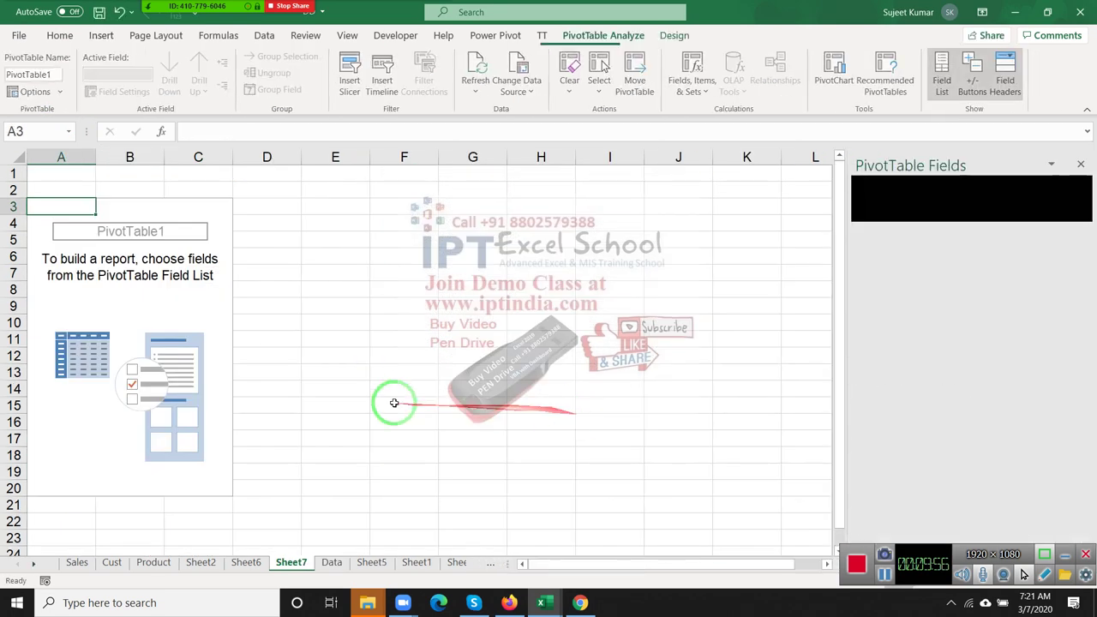
- Put Sales Mode in rows, Sum of Qty in values and Site in columns
{"action": "left_click_drag", "start_coordinate": [921, 273], "coordinate": [914, 493]}
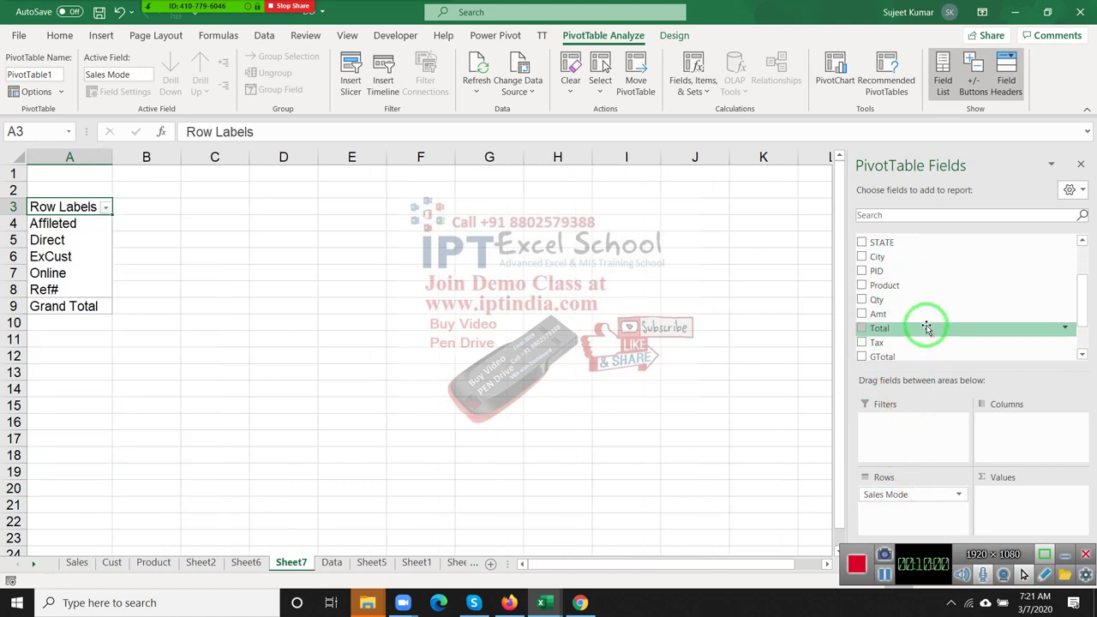
{"action": "left_click_drag", "start_coordinate": [919, 300], "coordinate": [1023, 506]}
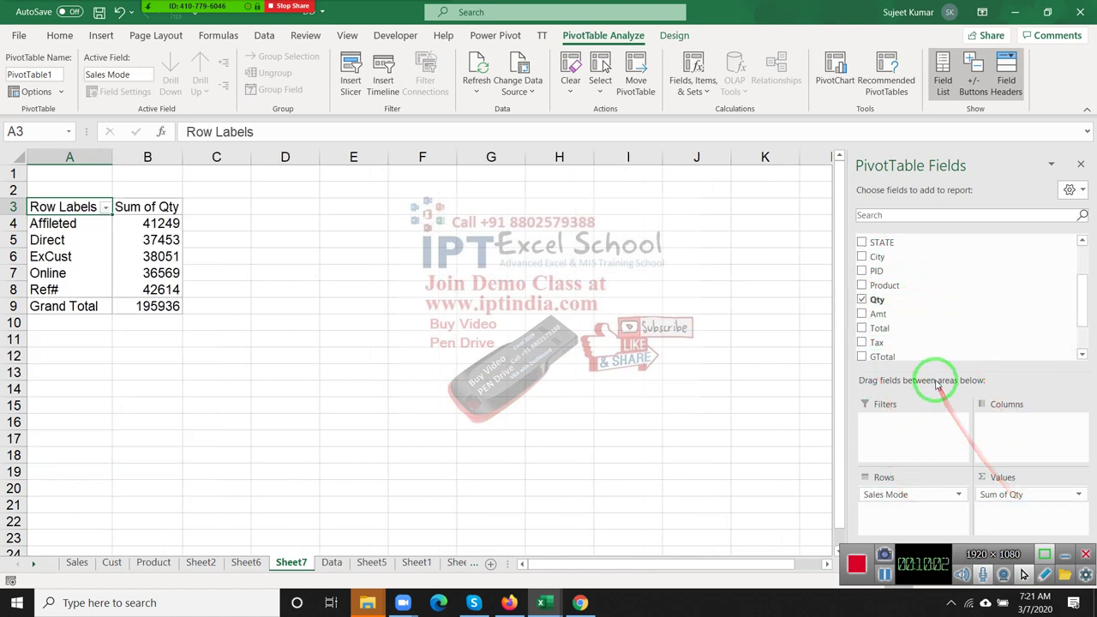
{"action": "scroll", "coordinate": [931, 343], "scroll_direction": "down", "scroll_amount": 2}
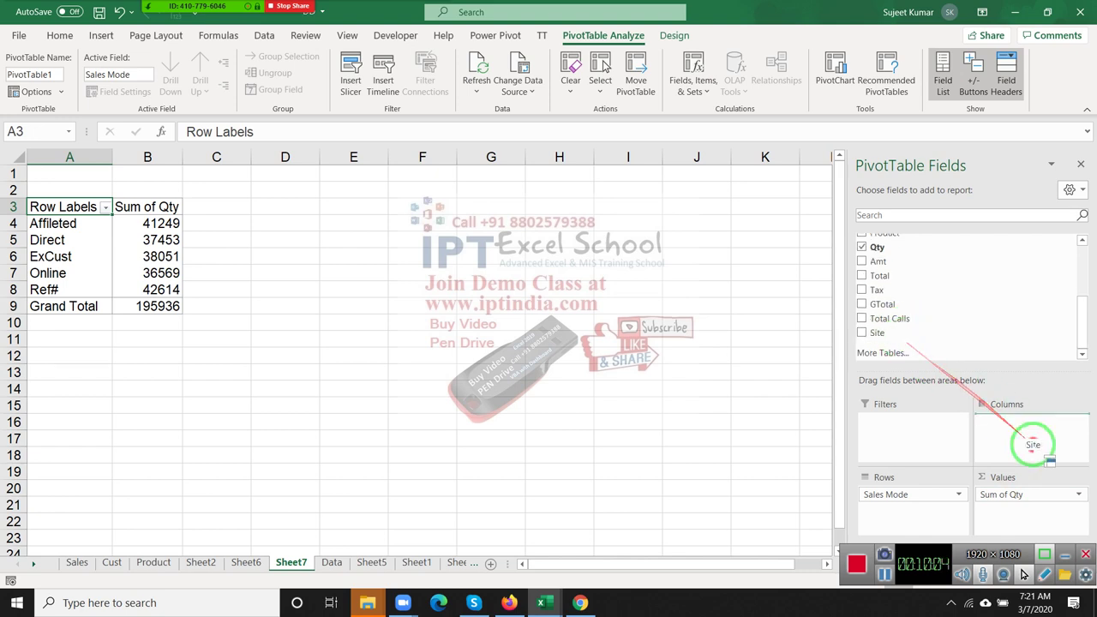
{"action": "left_click_drag", "start_coordinate": [902, 341], "coordinate": [1028, 439]}
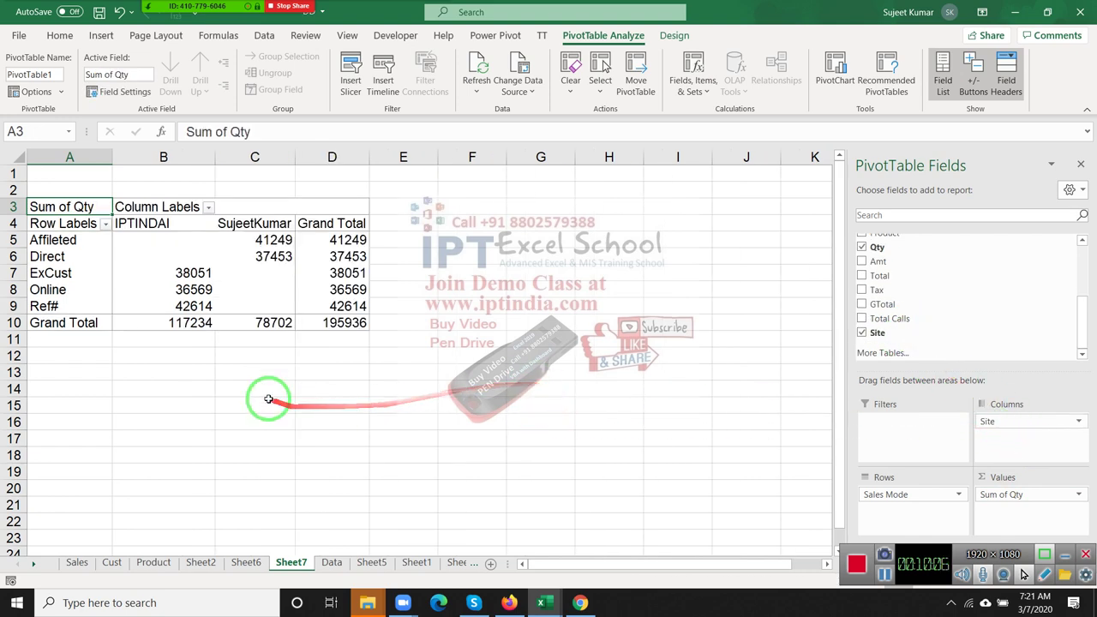
{"action": "left_click", "coordinate": [102, 258]}
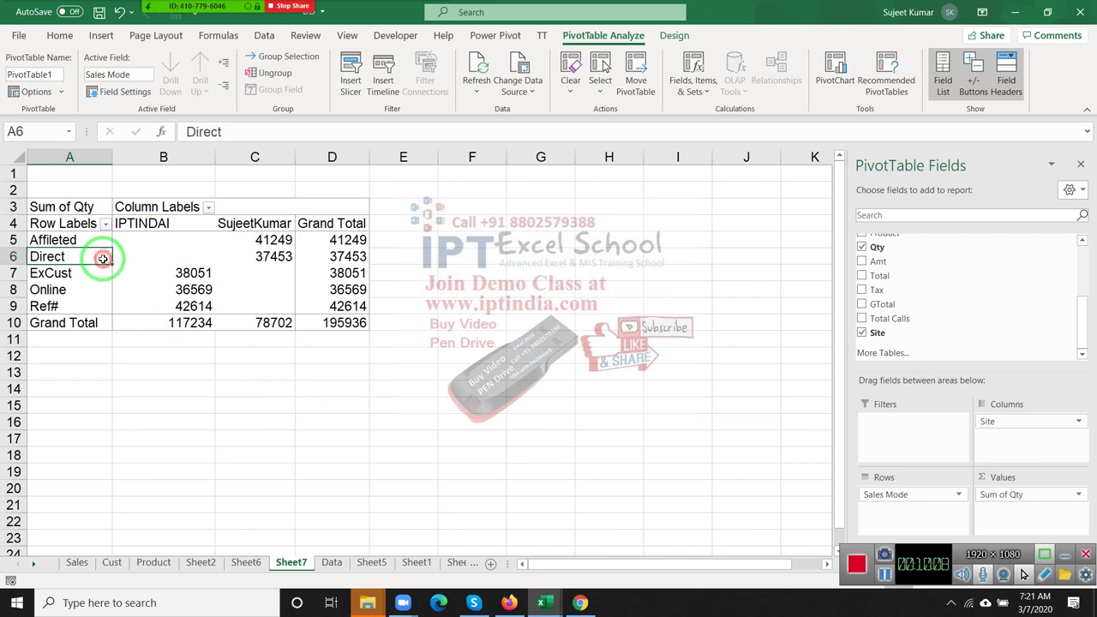
{"action": "key", "text": "Right"}
{"action": "key", "text": "Right"}
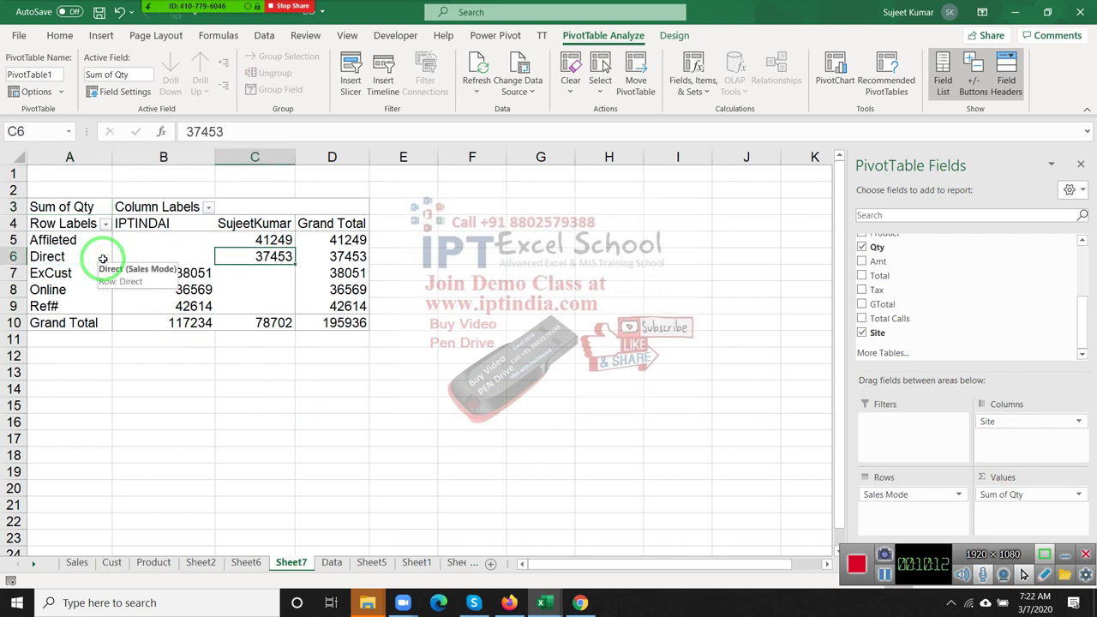
{"action": "key", "text": "Left"}
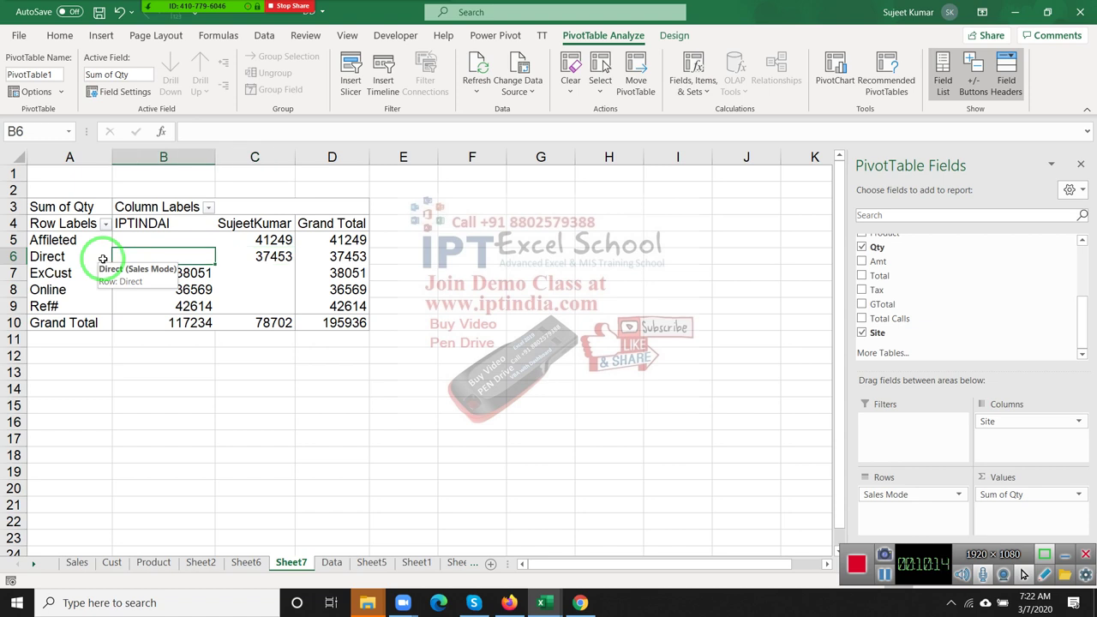
{"action": "key", "text": "Left"}
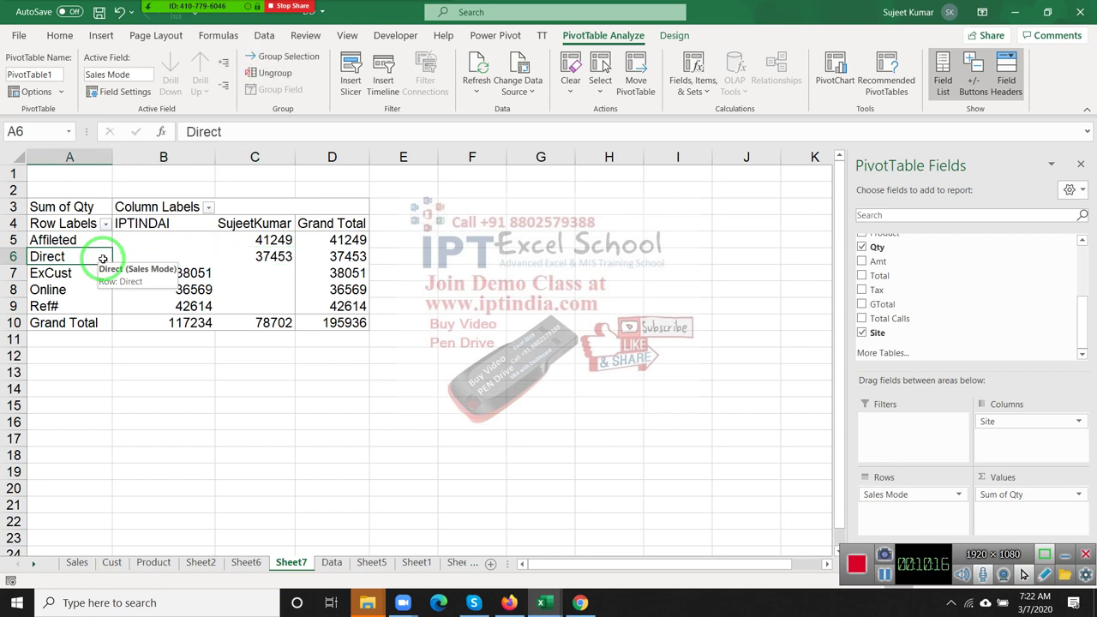
{"action": "key", "text": "shift+Right"}
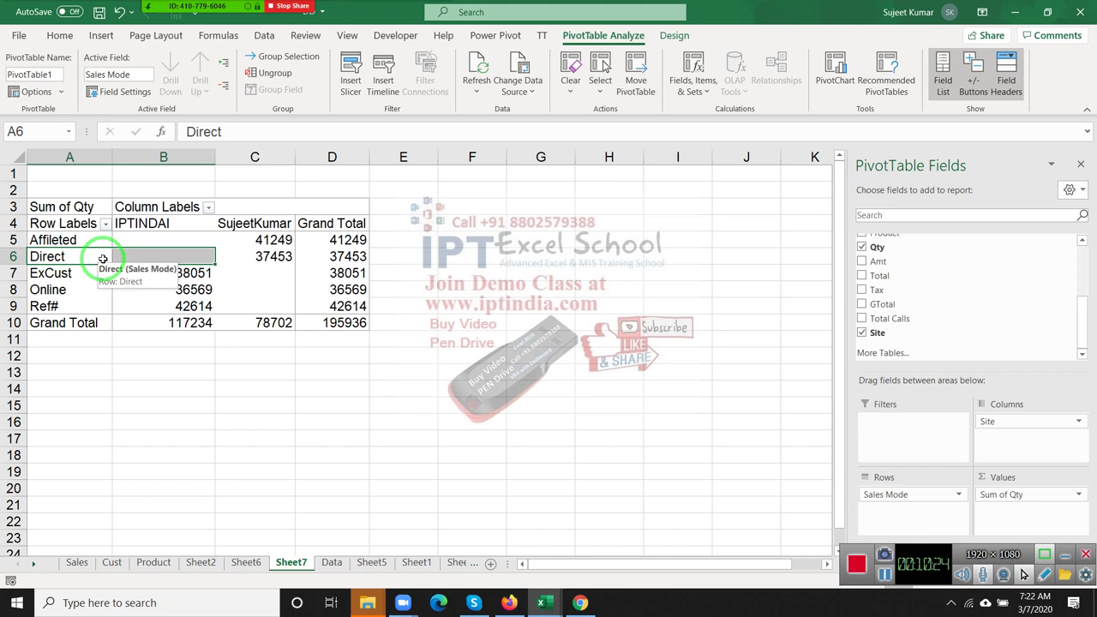
{"action": "key", "text": "Right"}
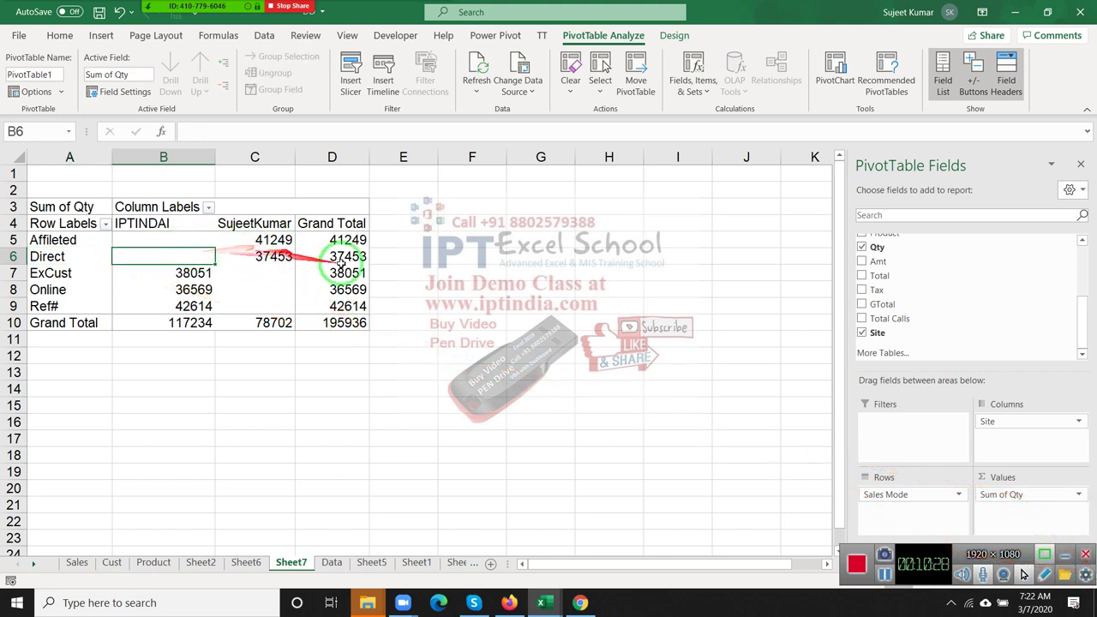
- Show the Sum of Qty values as % of Grand Total
{"action": "left_click", "coordinate": [1079, 494]}
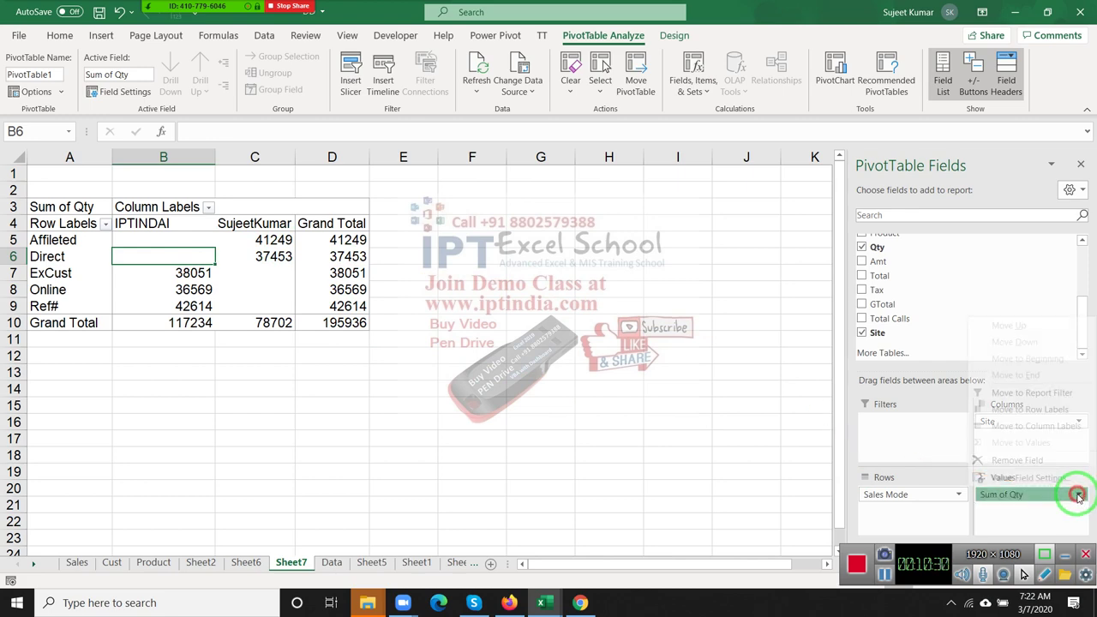
{"action": "left_click", "coordinate": [1053, 478]}
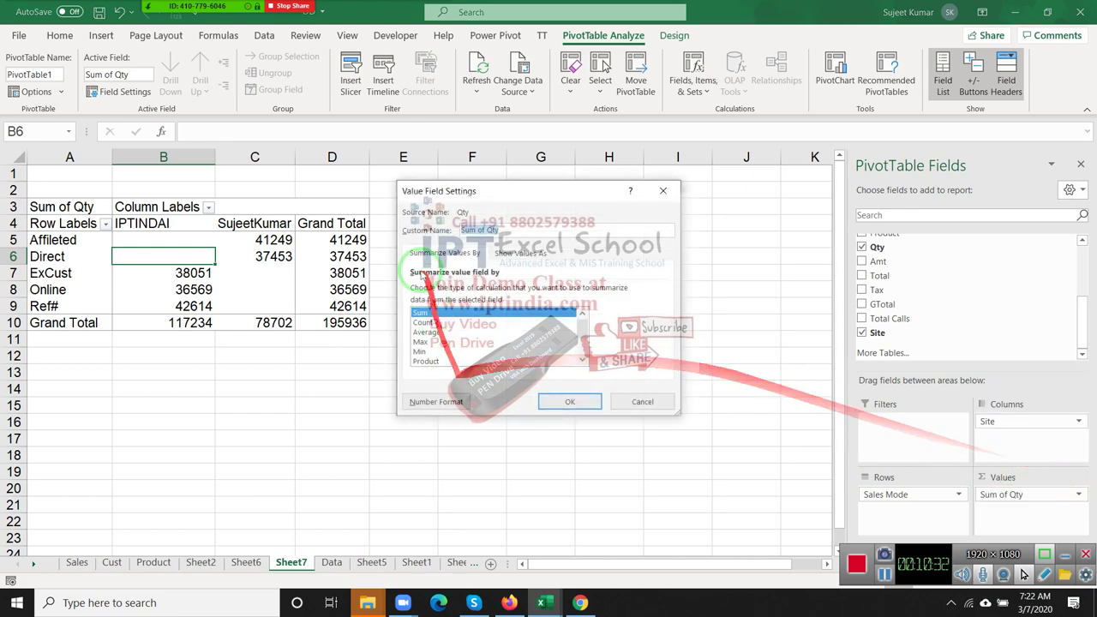
{"action": "left_click", "coordinate": [519, 253]}
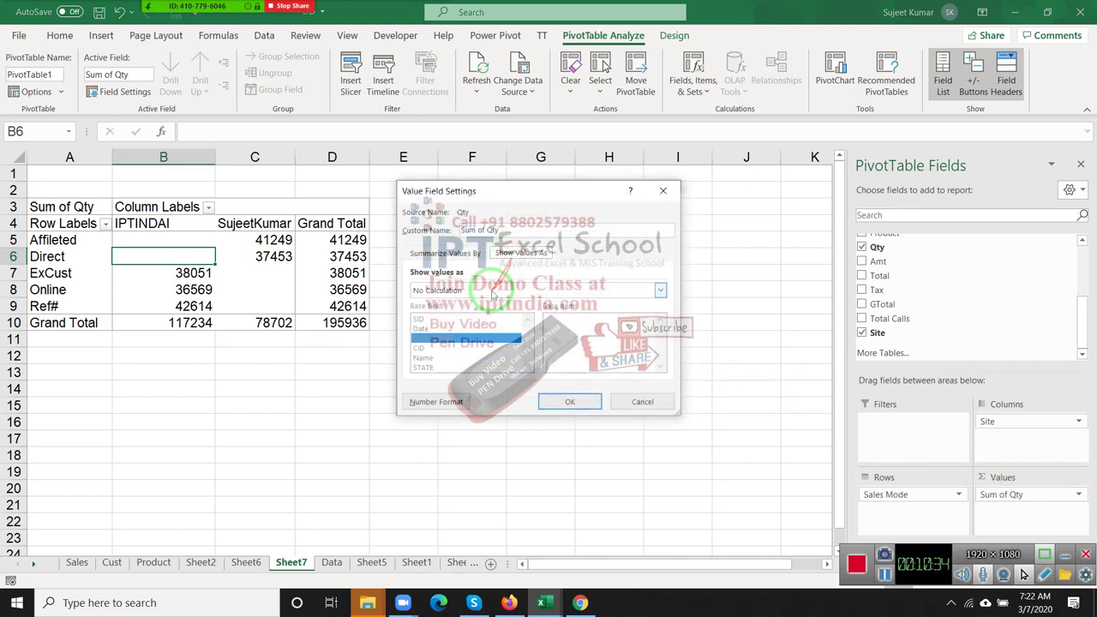
{"action": "left_click", "coordinate": [491, 291]}
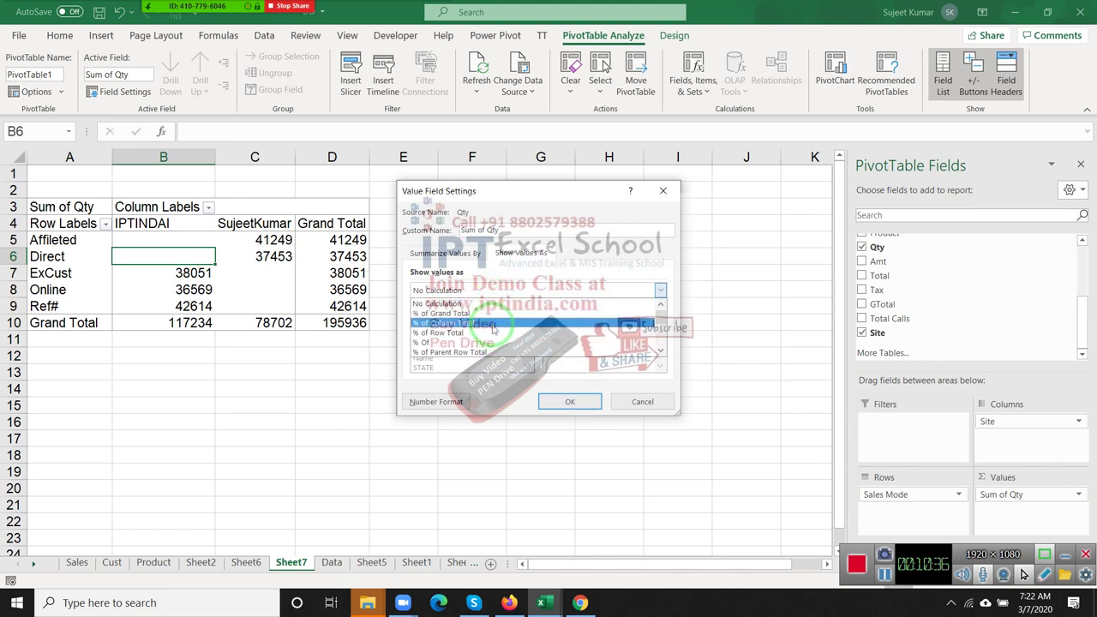
{"action": "left_click", "coordinate": [492, 314]}
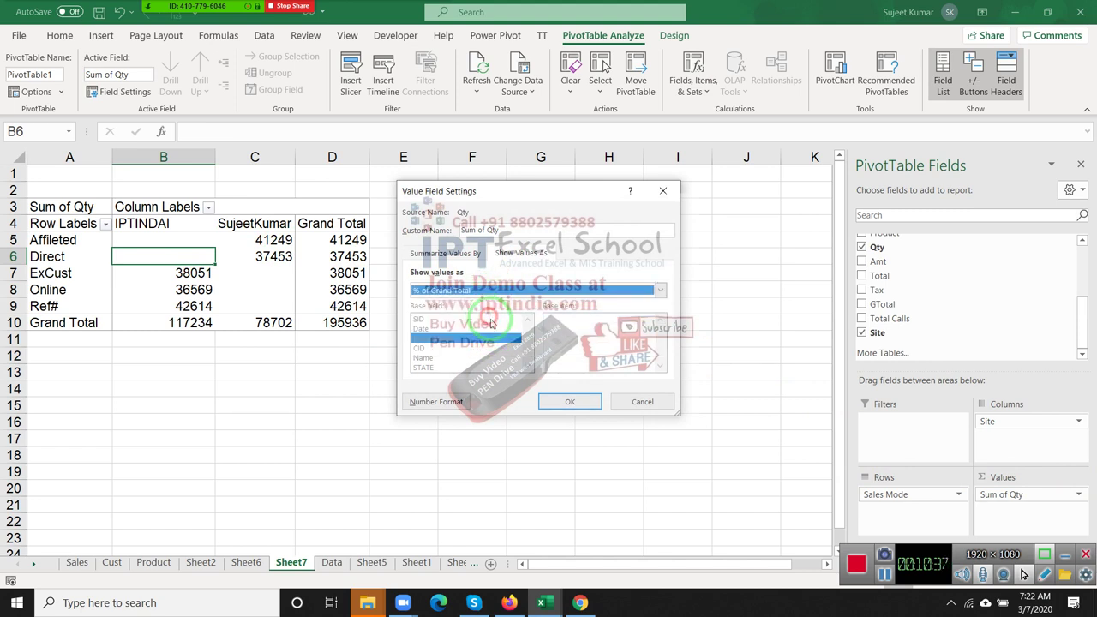
{"action": "left_click", "coordinate": [573, 399]}
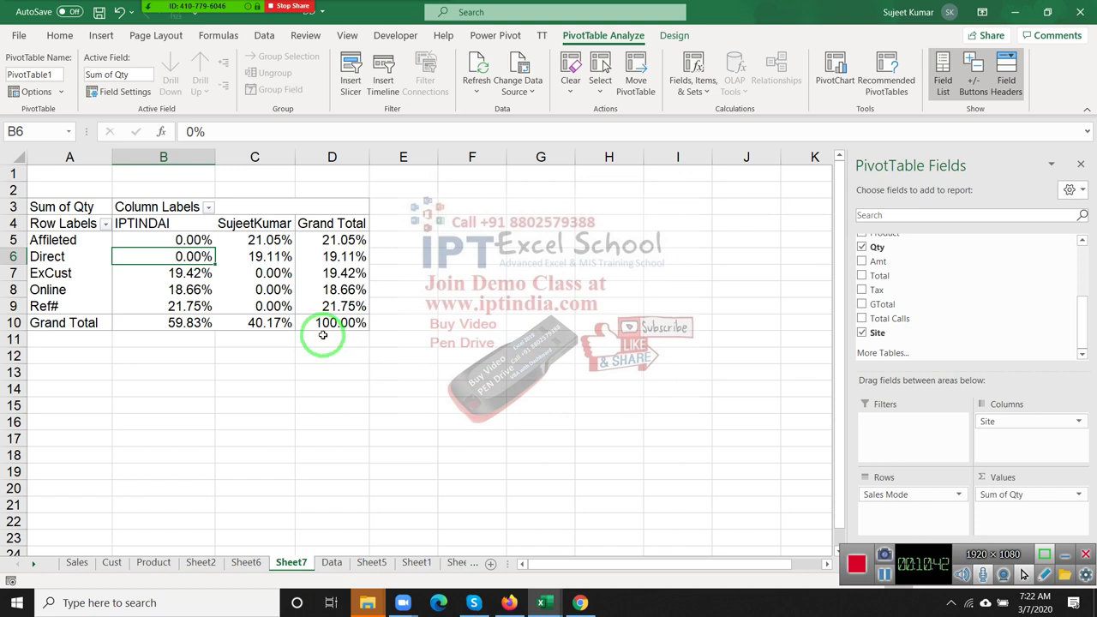
{"action": "key", "text": "Right"}
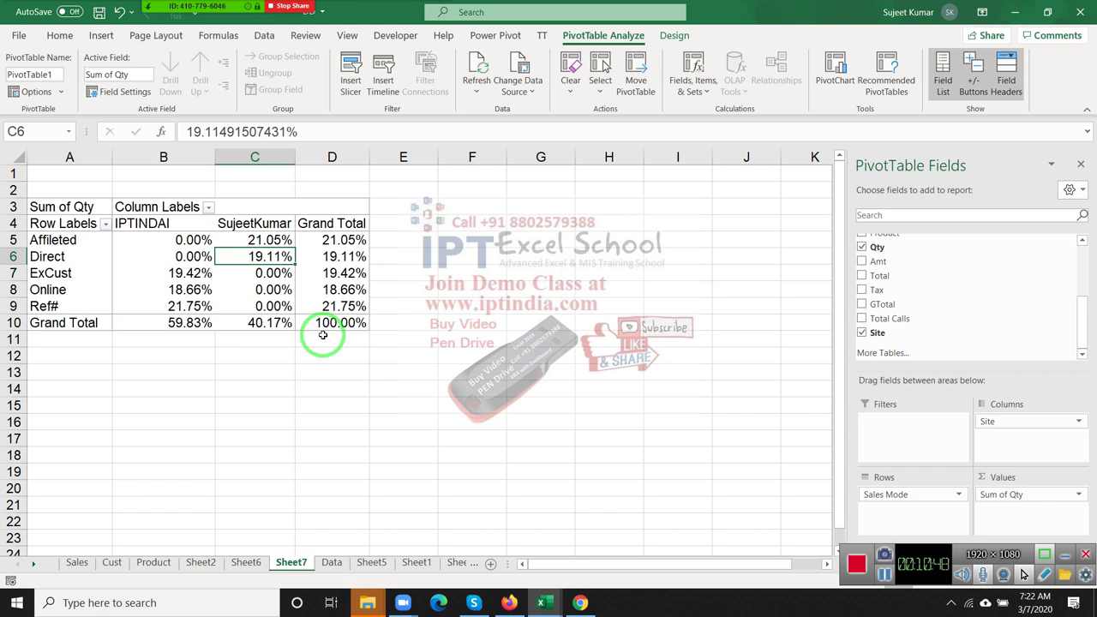
{"action": "key", "text": "Left"}
{"action": "key", "text": "Left"}
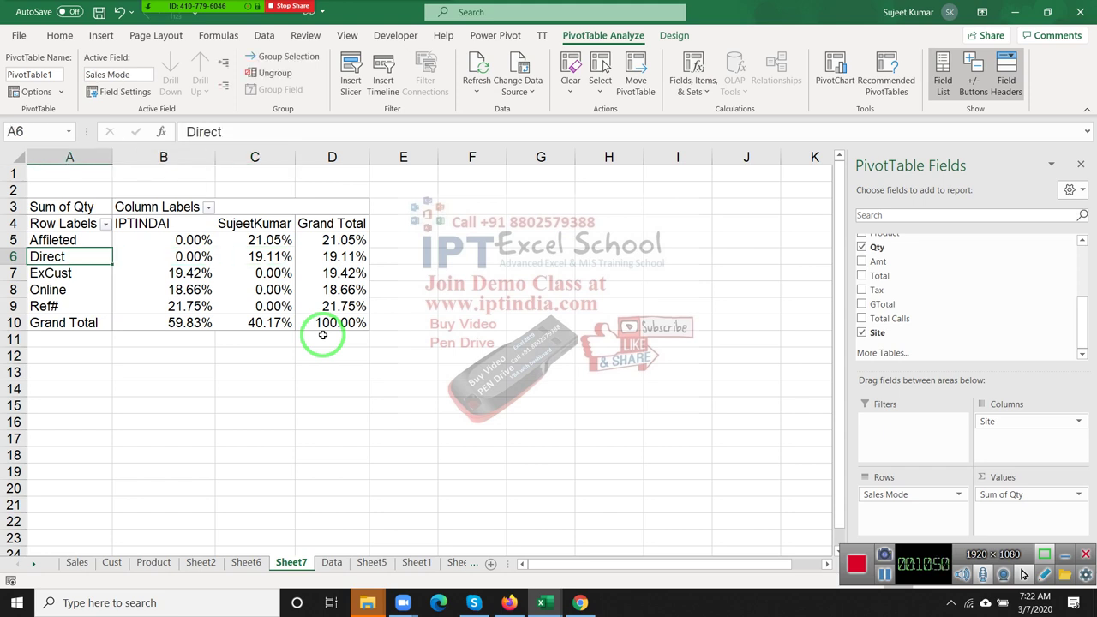
{"action": "key", "text": "Right"}
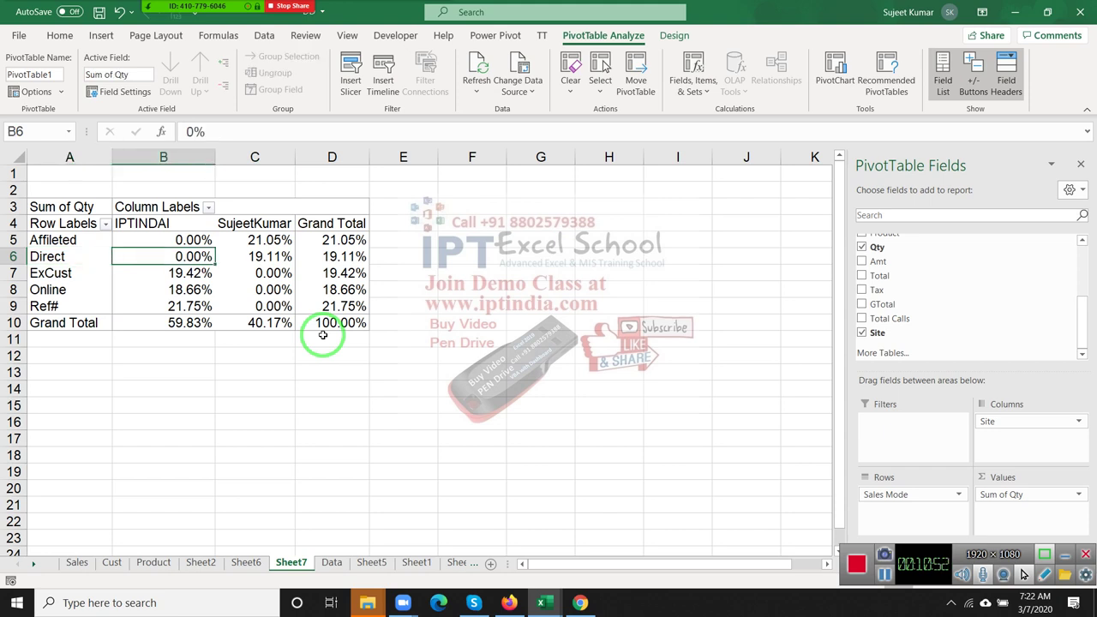
{"action": "key", "text": "Right"}
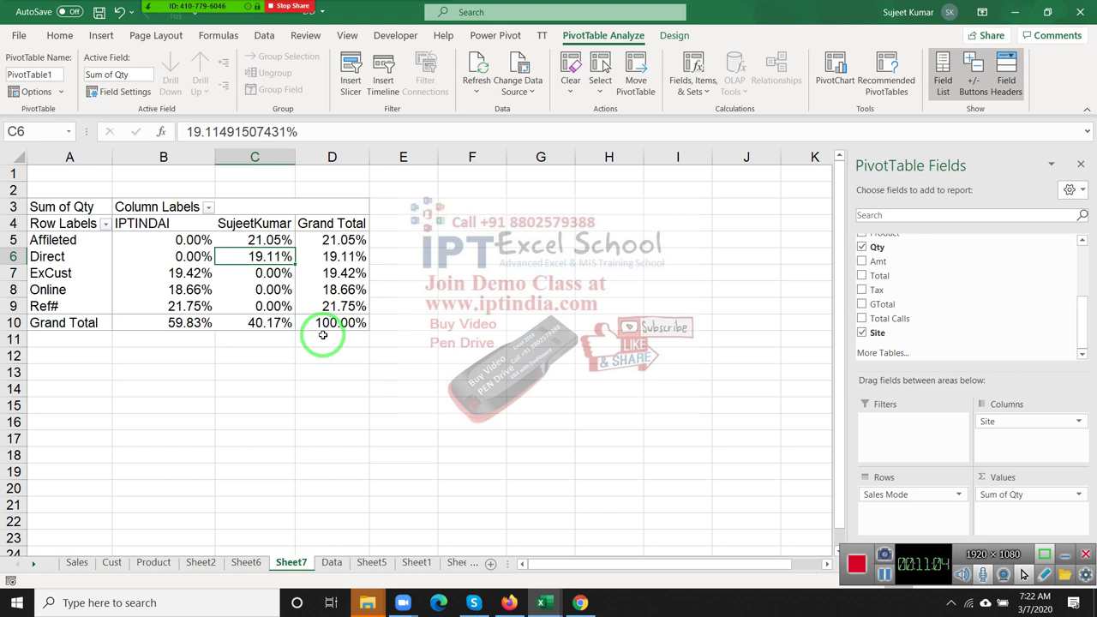
{"action": "key", "text": "Down"}
{"action": "key", "text": "Down"}
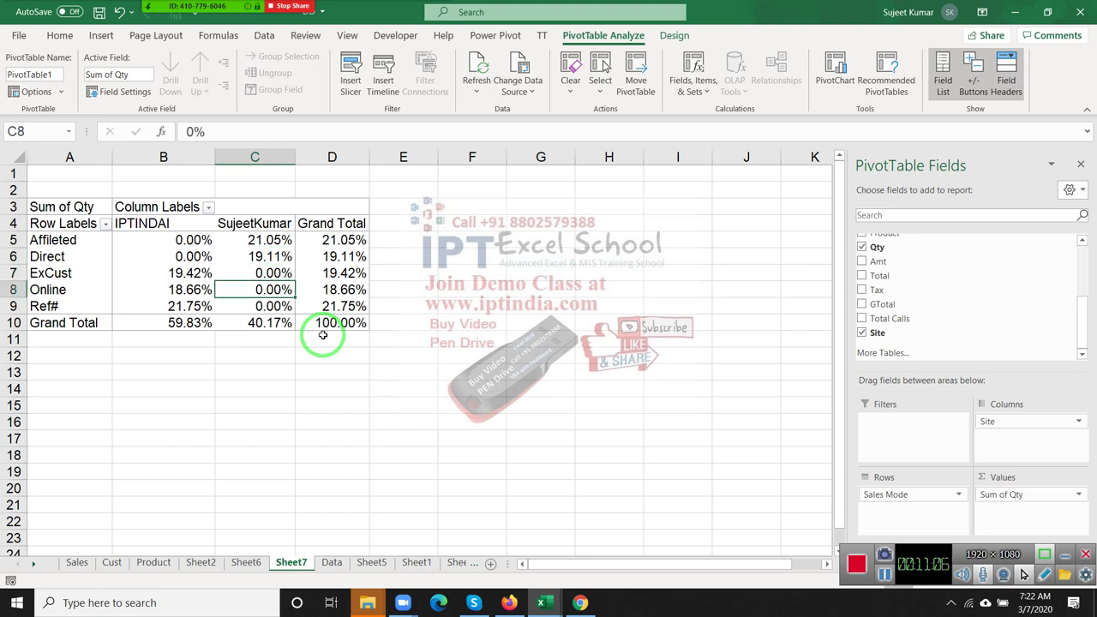
- Close DD.xlsx without saving, then enter Delhi with 20 in E6:F6 on Sheet1
{"action": "left_click", "coordinate": [1080, 12]}
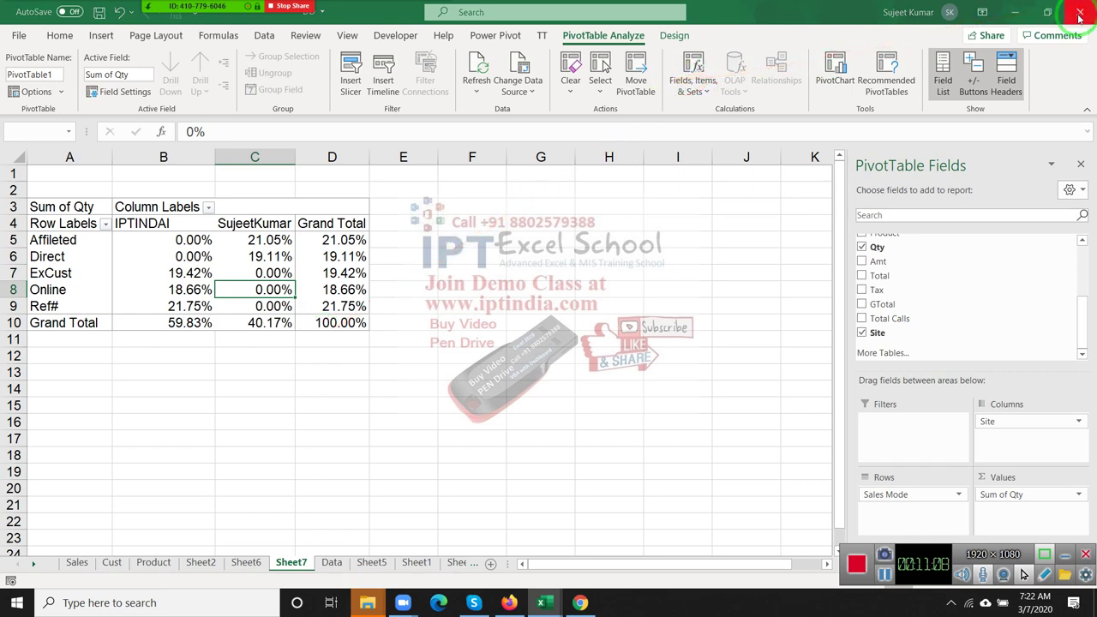
{"action": "left_click", "coordinate": [548, 318]}
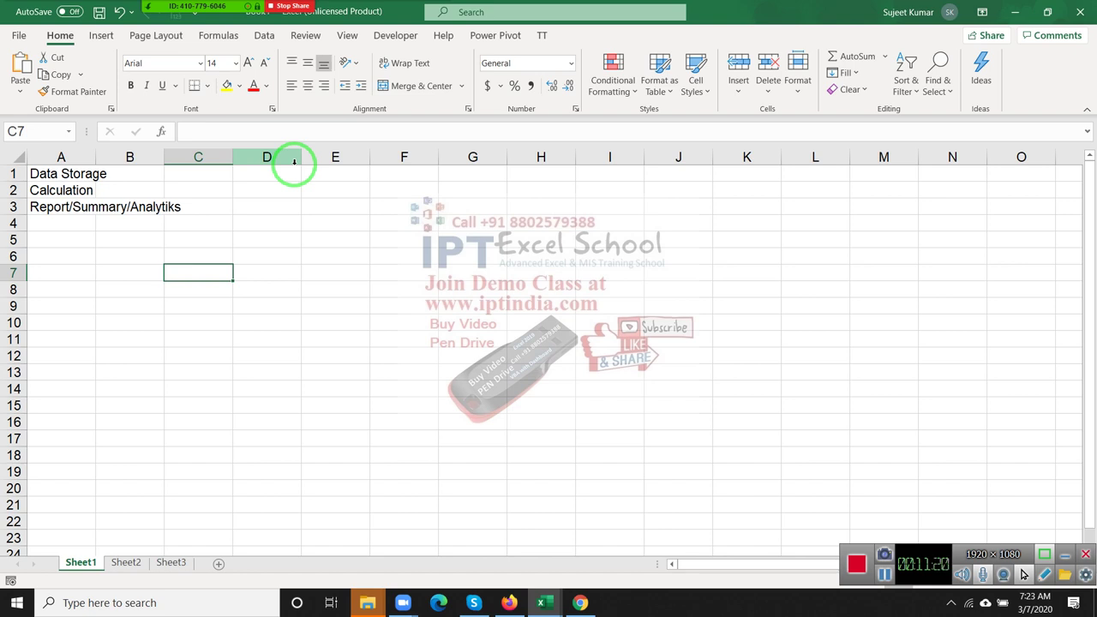
{"action": "key", "text": "Up"}
{"action": "key", "text": "Right"}
{"action": "key", "text": "Right"}
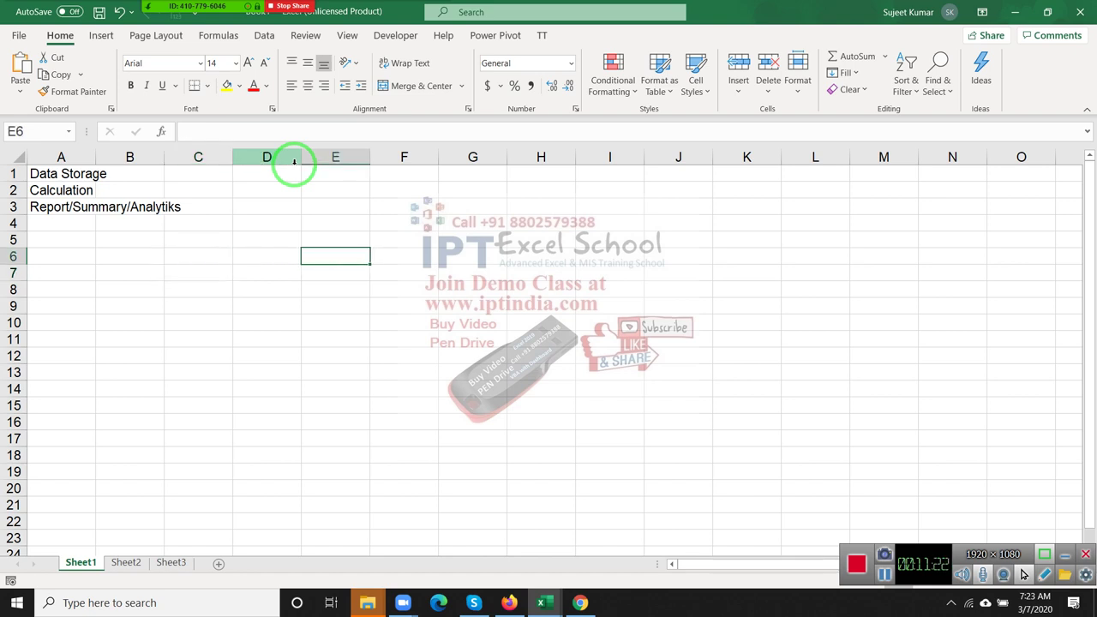
{"action": "type", "text": "Delhi"}
{"action": "key", "text": "Tab"}
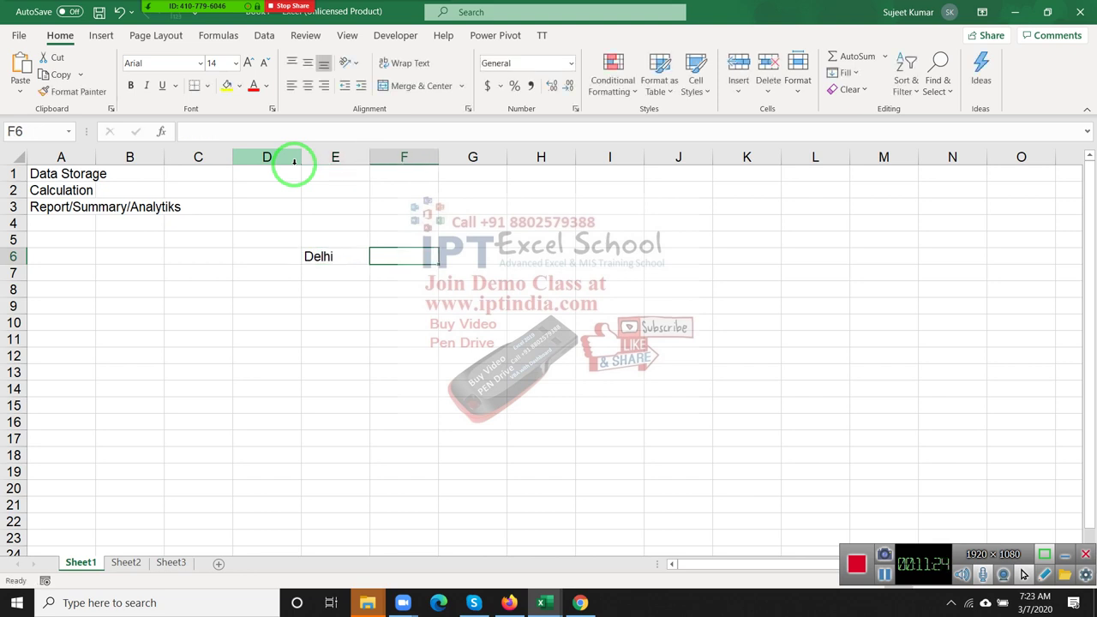
{"action": "type", "text": "20"}
{"action": "key", "text": "Tab"}
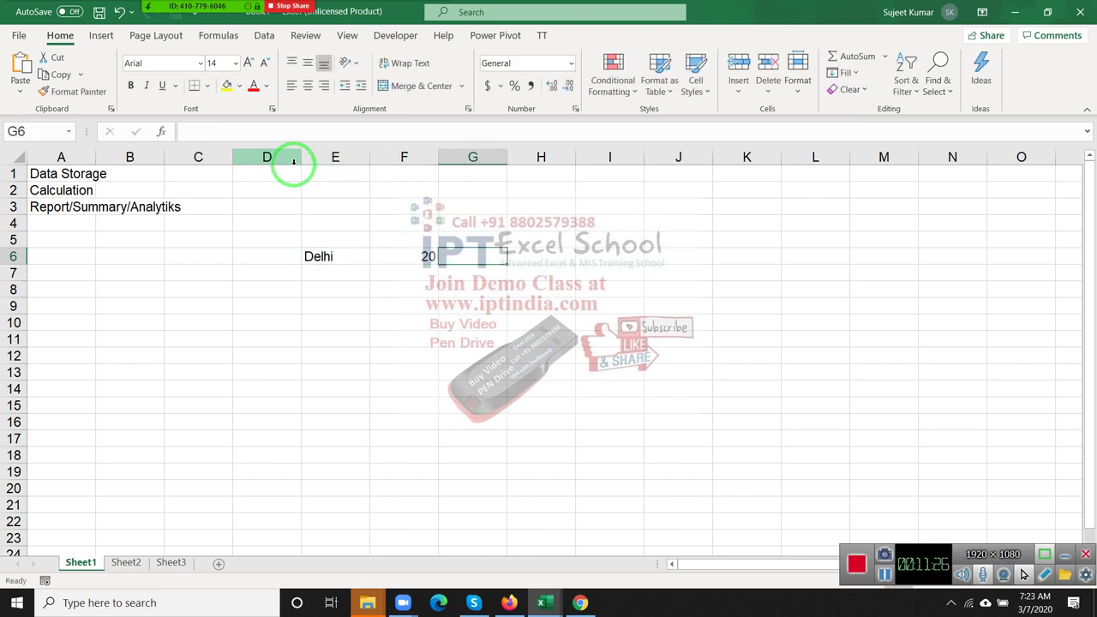
- Enter Hariyana in E7 with a '?' placeholder in F7
{"action": "key", "text": "Down"}
{"action": "key", "text": "Left"}
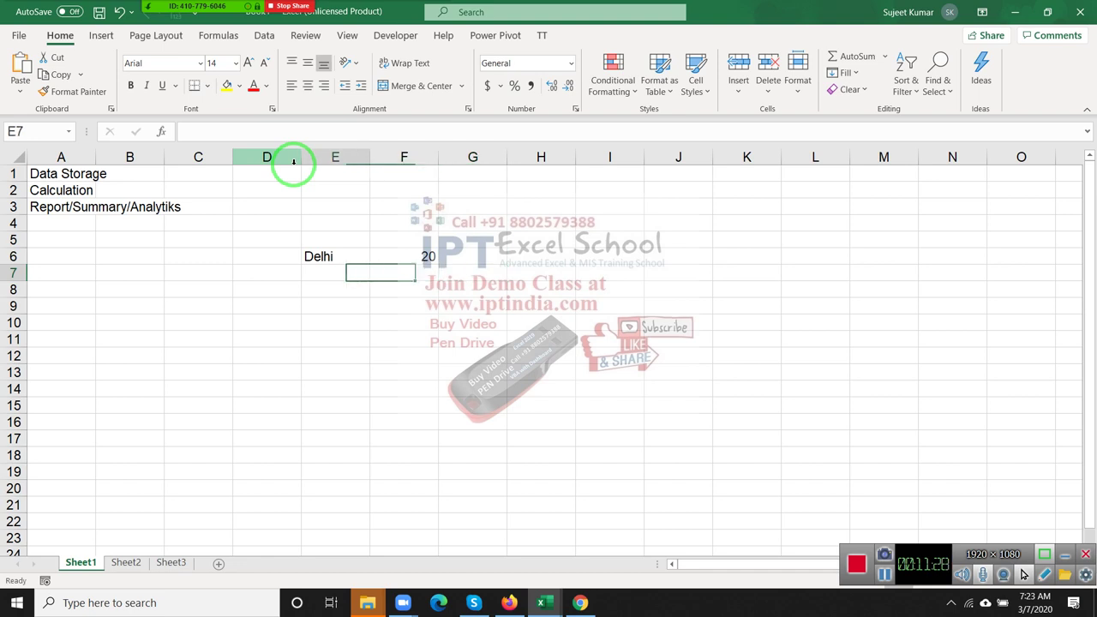
{"action": "key", "text": "Left"}
{"action": "type", "text": "Hari"}
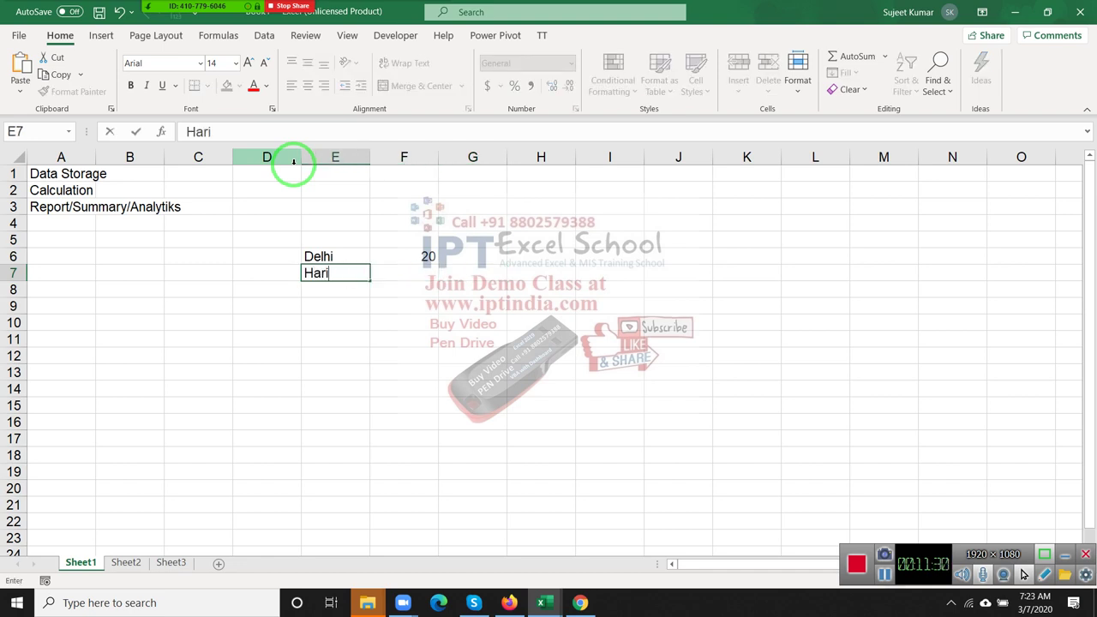
{"action": "type", "text": "yana"}
{"action": "key", "text": "Return"}
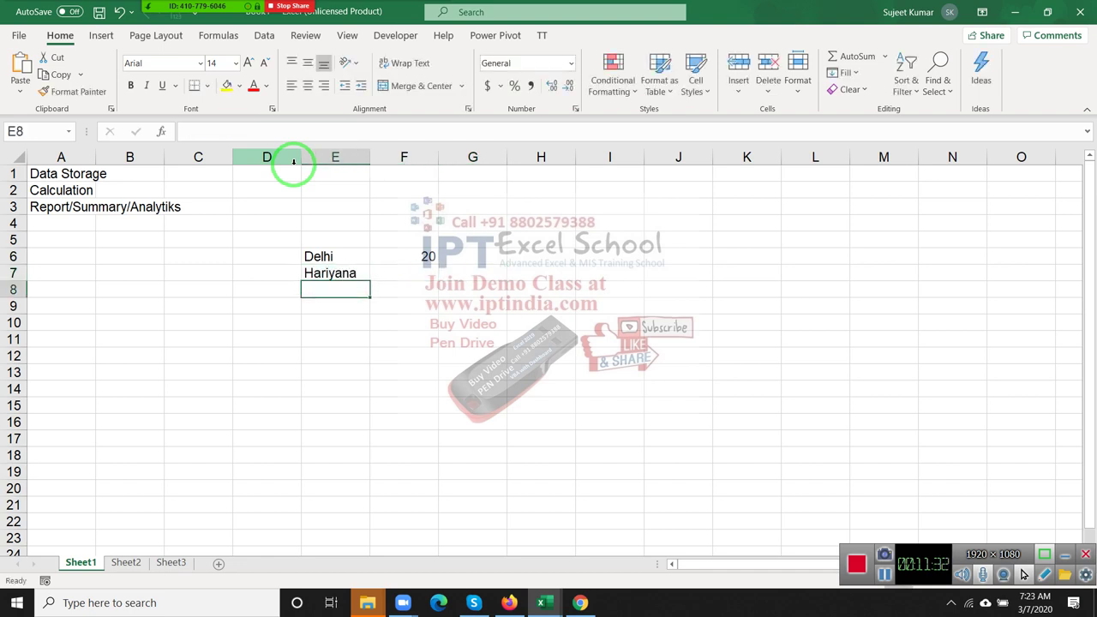
{"action": "key", "text": "Up"}
{"action": "key", "text": "Right"}
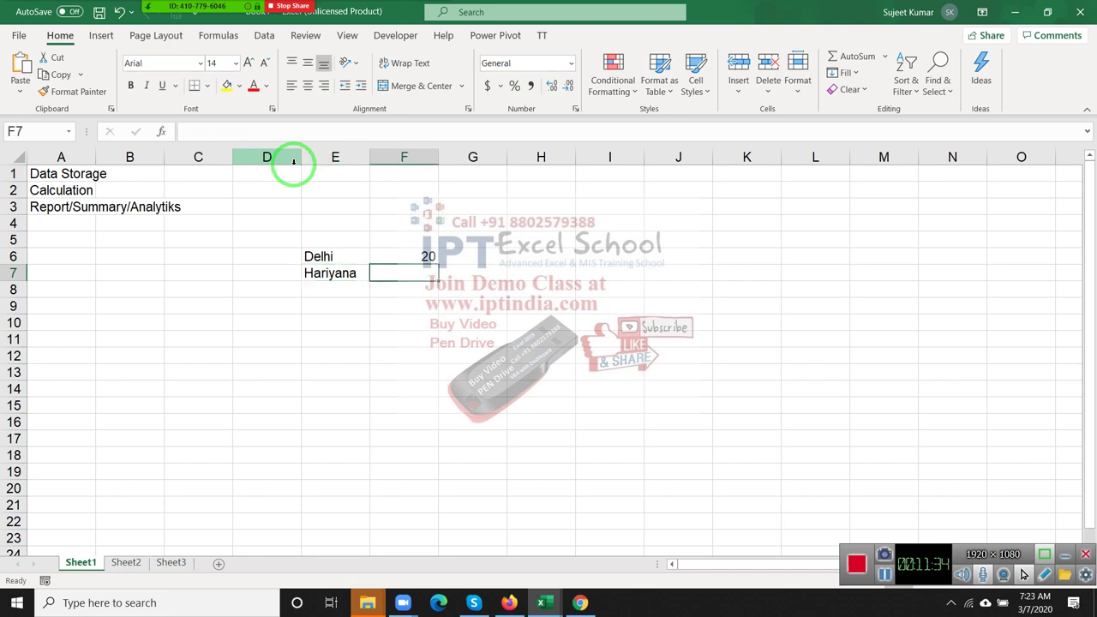
{"action": "type", "text": "?"}
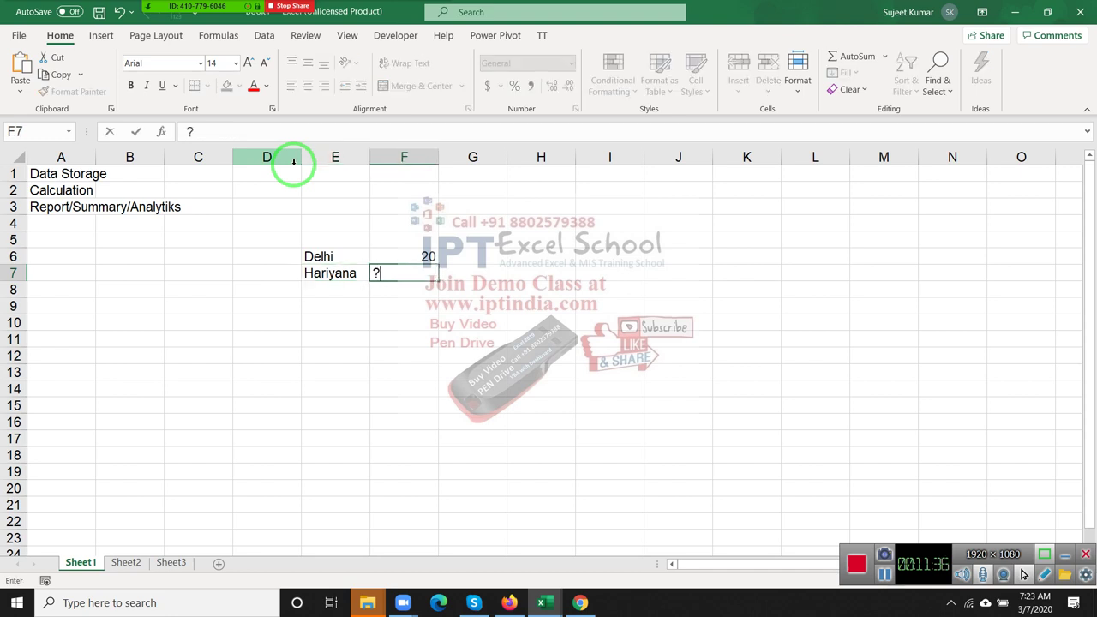
{"action": "key", "text": "Return"}
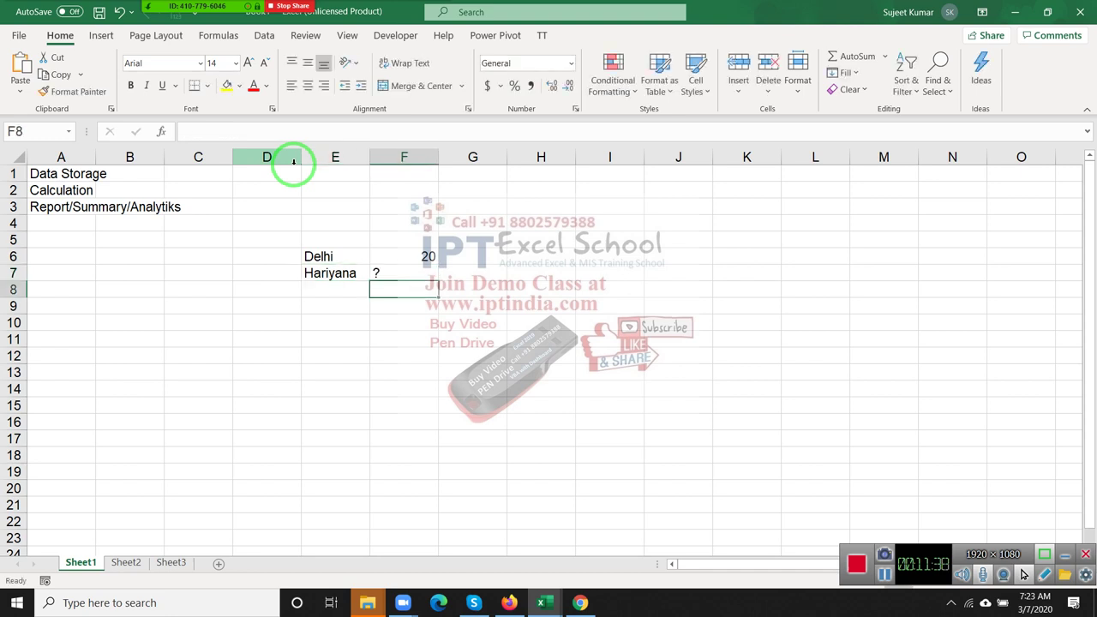
{"action": "key", "text": "Up"}
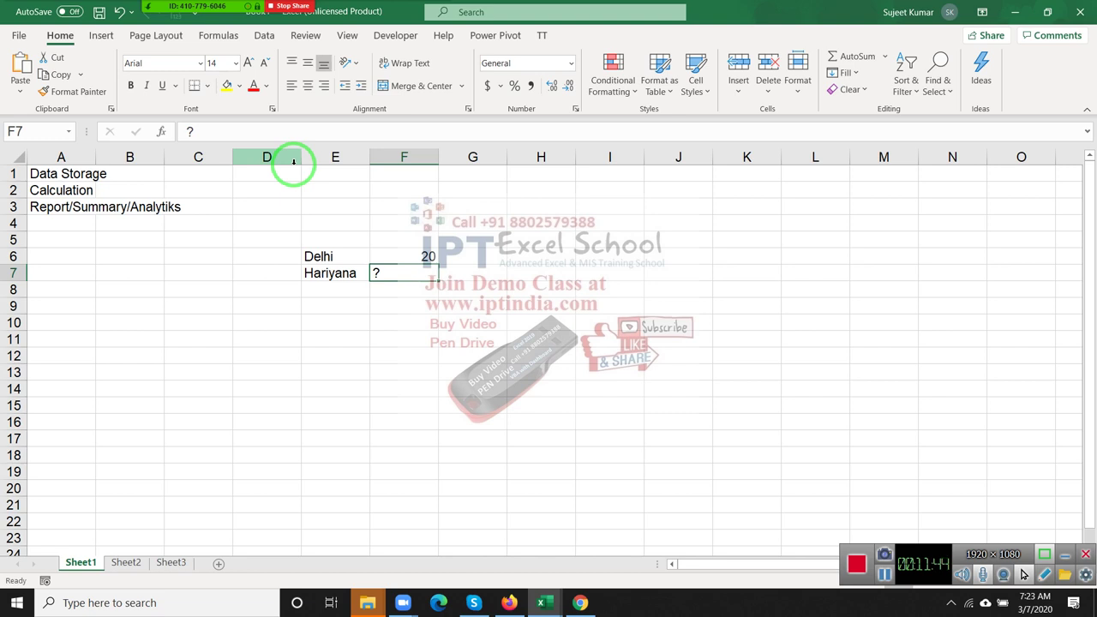
{"action": "key", "text": "Right"}
{"action": "key", "text": "Up"}
{"action": "key", "text": "Up"}
{"action": "key", "text": "Up"}
{"action": "key", "text": "Up"}
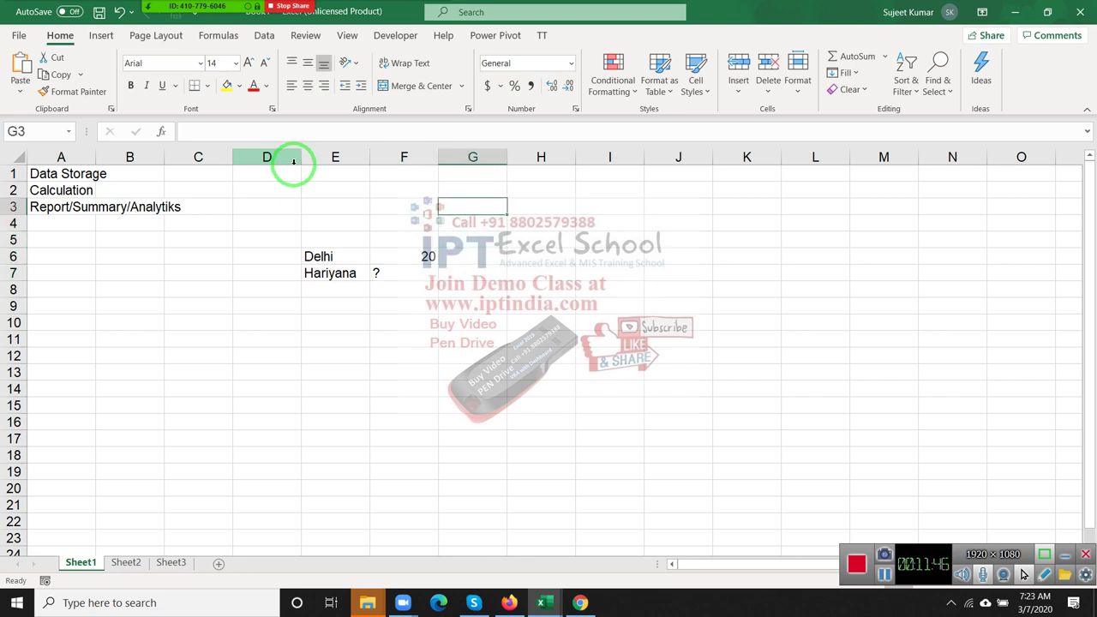
- Enter the label AHT in H3 with 90 in I3
{"action": "key", "text": "Right"}
{"action": "type", "text": "A"}
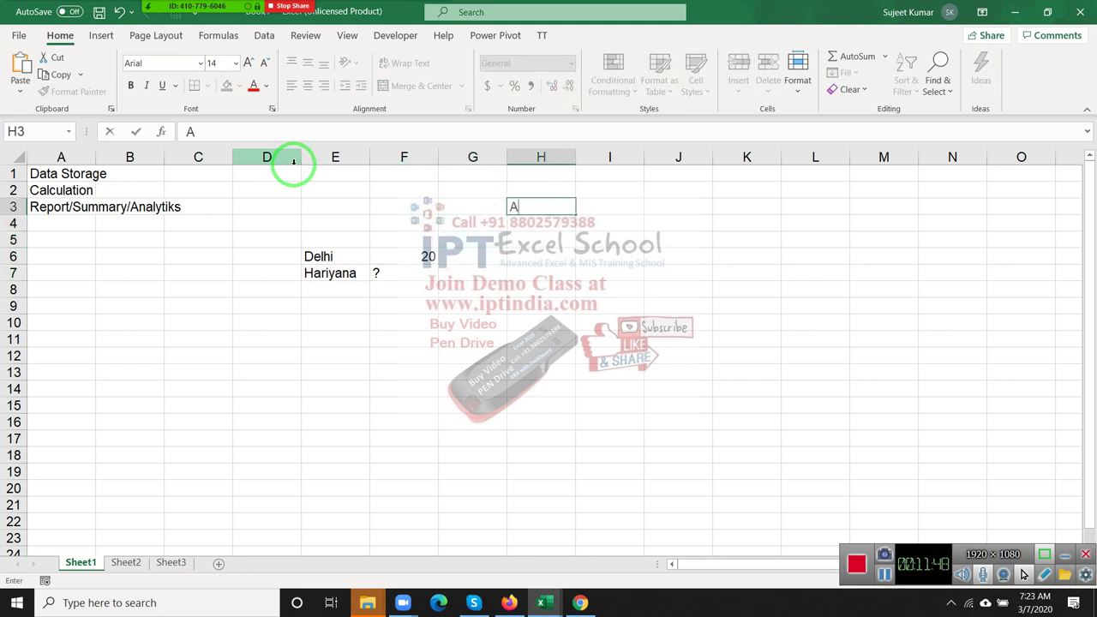
{"action": "type", "text": "HT"}
{"action": "key", "text": "Return"}
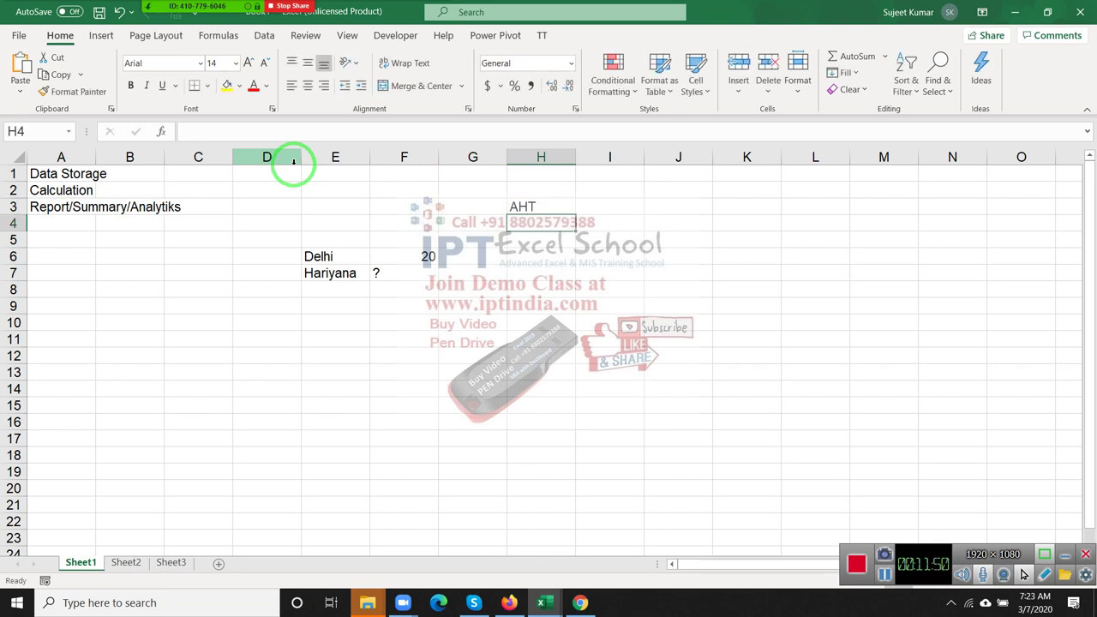
{"action": "key", "text": "Up"}
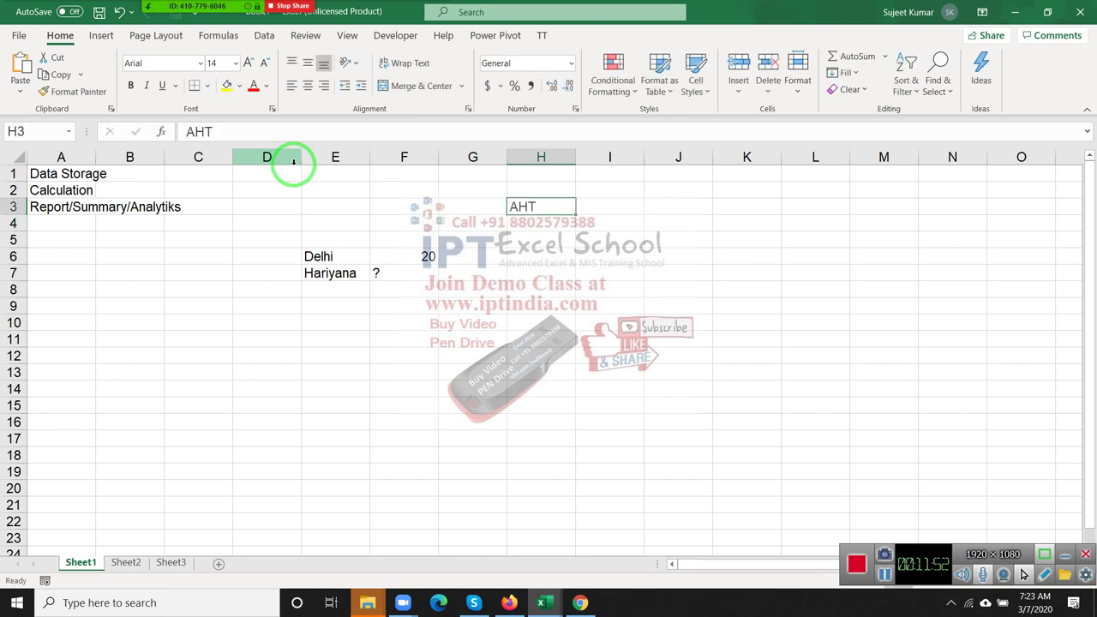
{"action": "key", "text": "Right"}
{"action": "type", "text": "9"}
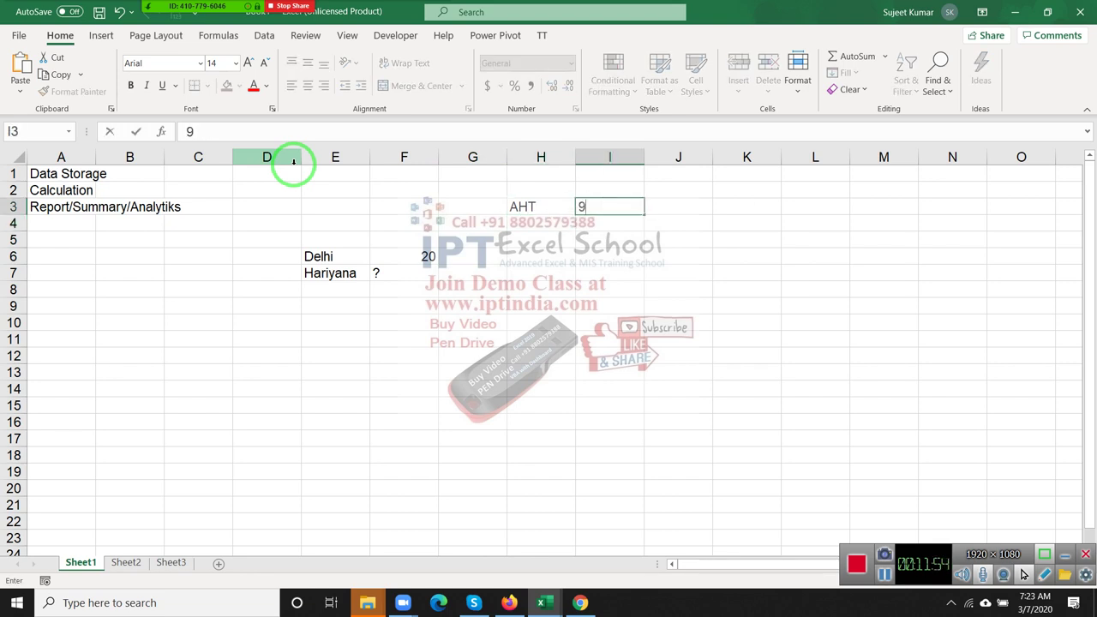
{"action": "type", "text": "0"}
{"action": "key", "text": "Return"}
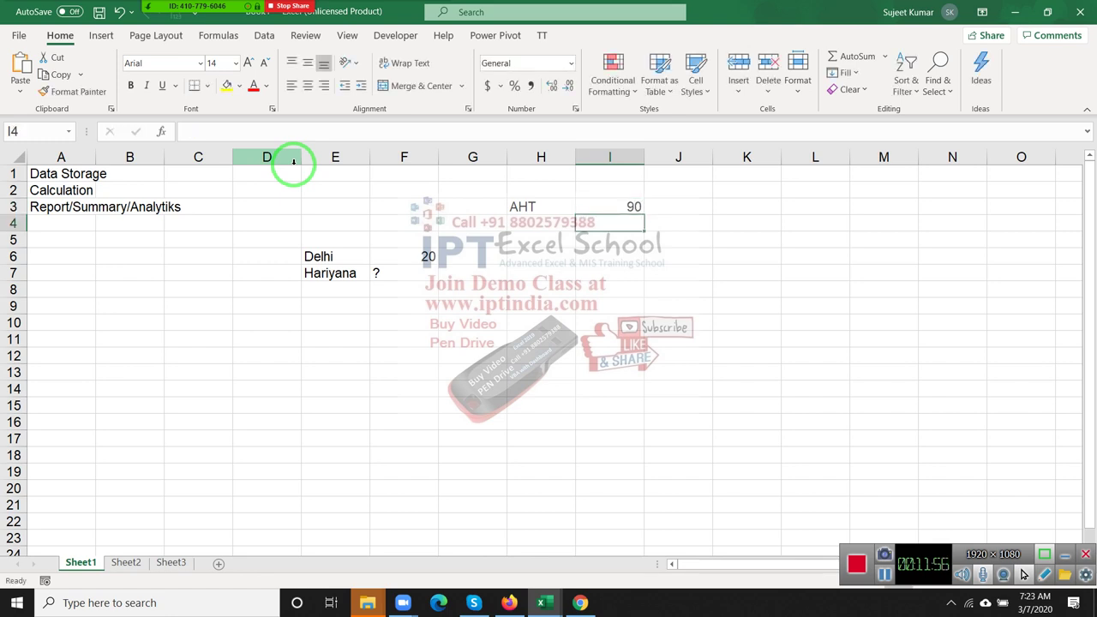
- Enter the label Ac in H4 with 2500 in I4
{"action": "key", "text": "Left"}
{"action": "type", "text": "Ac"}
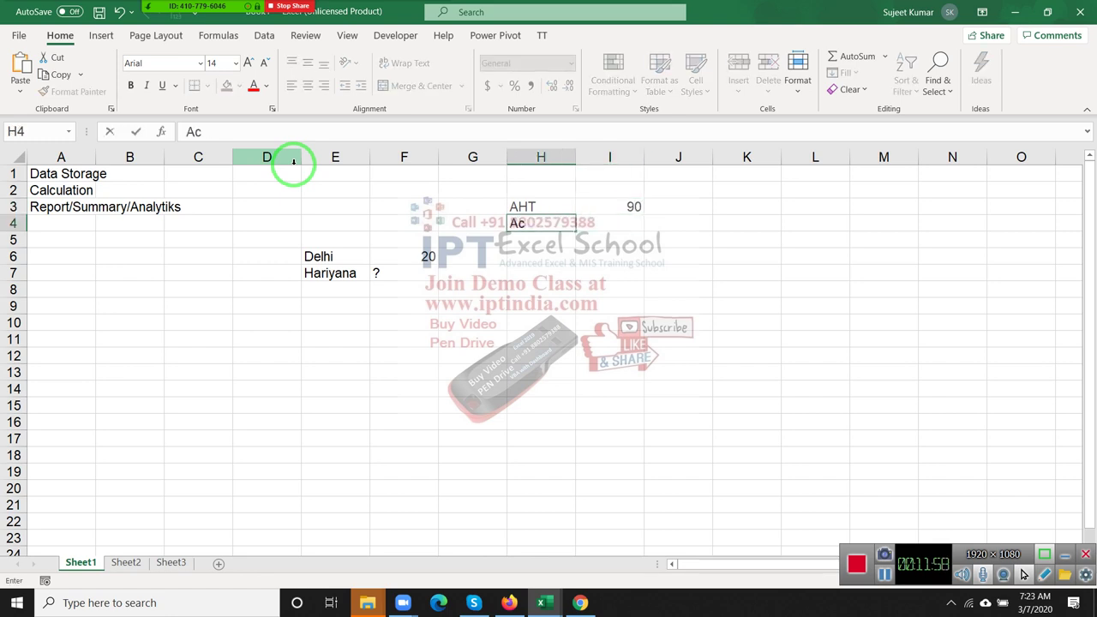
{"action": "key", "text": "Return"}
{"action": "key", "text": "Up"}
{"action": "key", "text": "Right"}
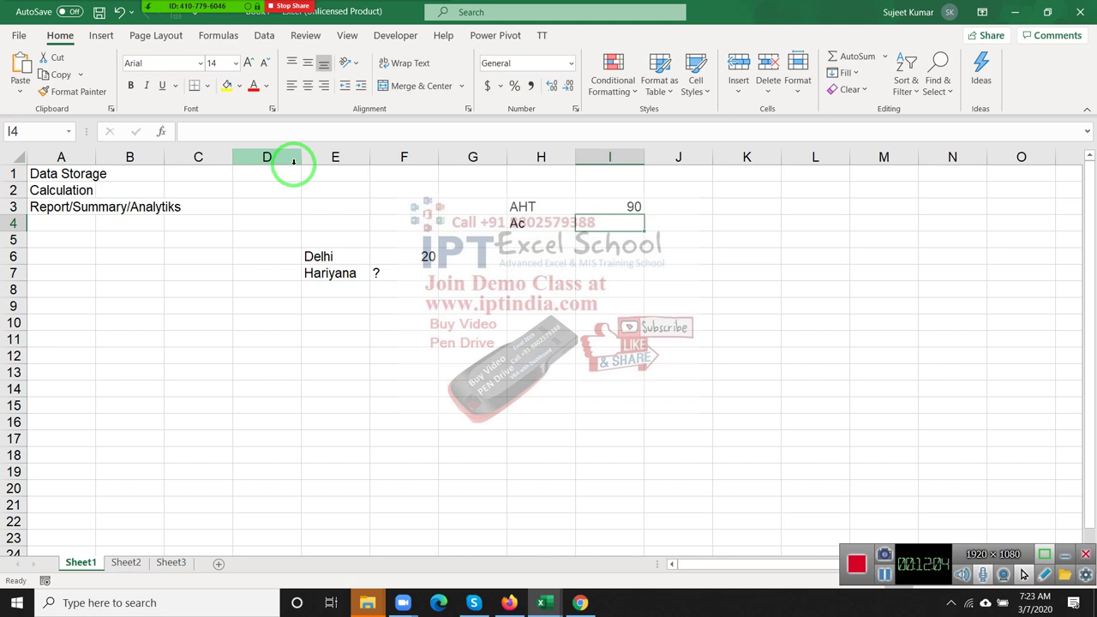
{"action": "type", "text": "25"}
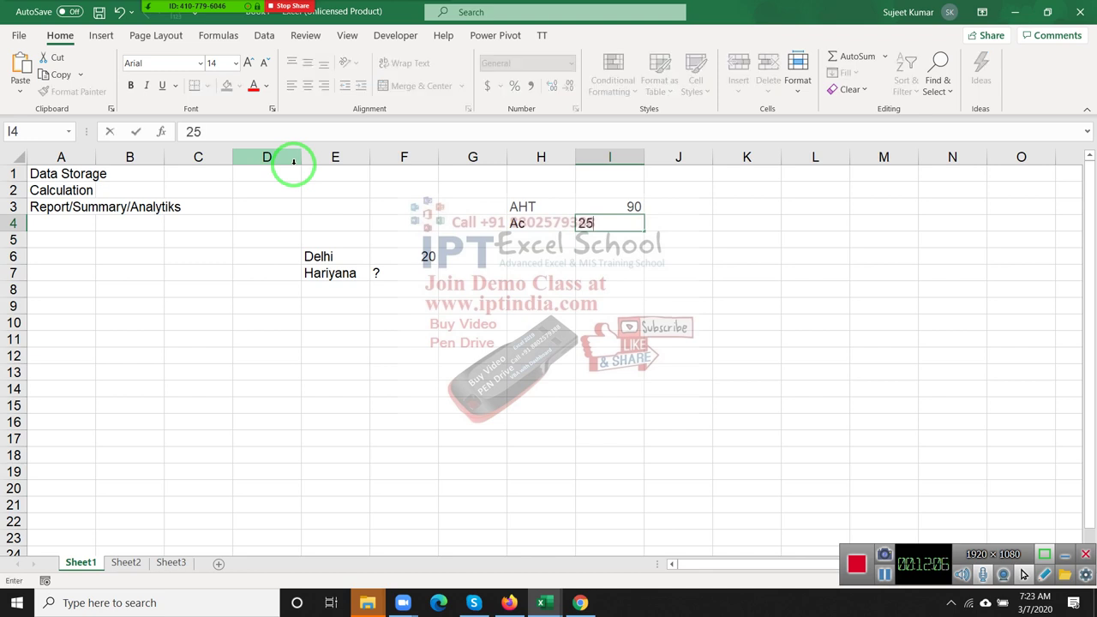
{"action": "type", "text": "00"}
{"action": "key", "text": "Return"}
{"action": "key", "text": "Up"}
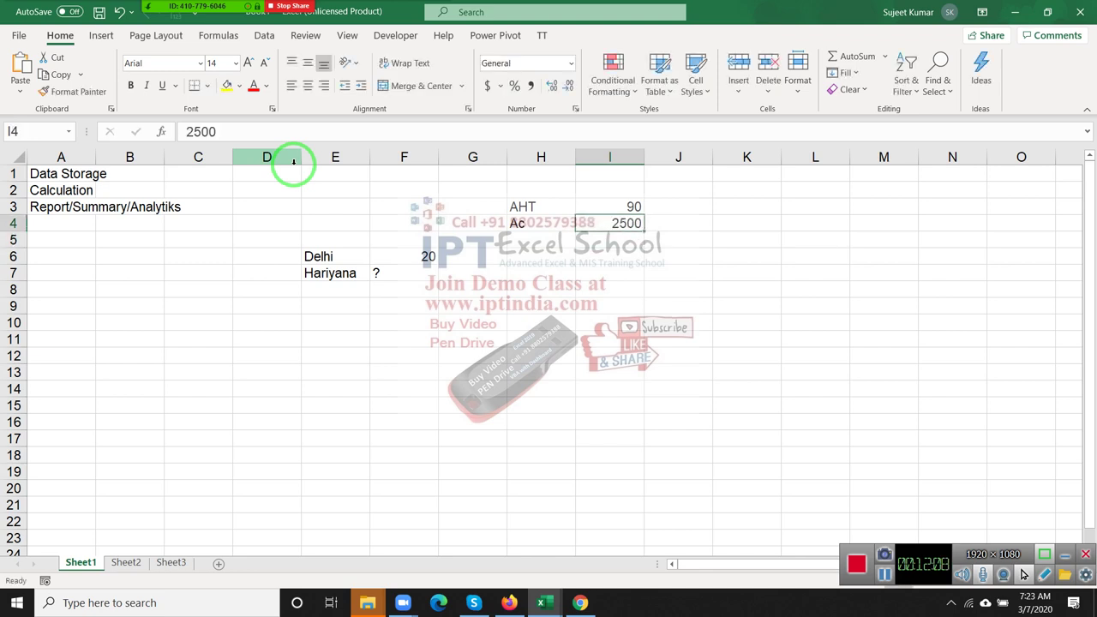
{"action": "key", "text": "Left"}
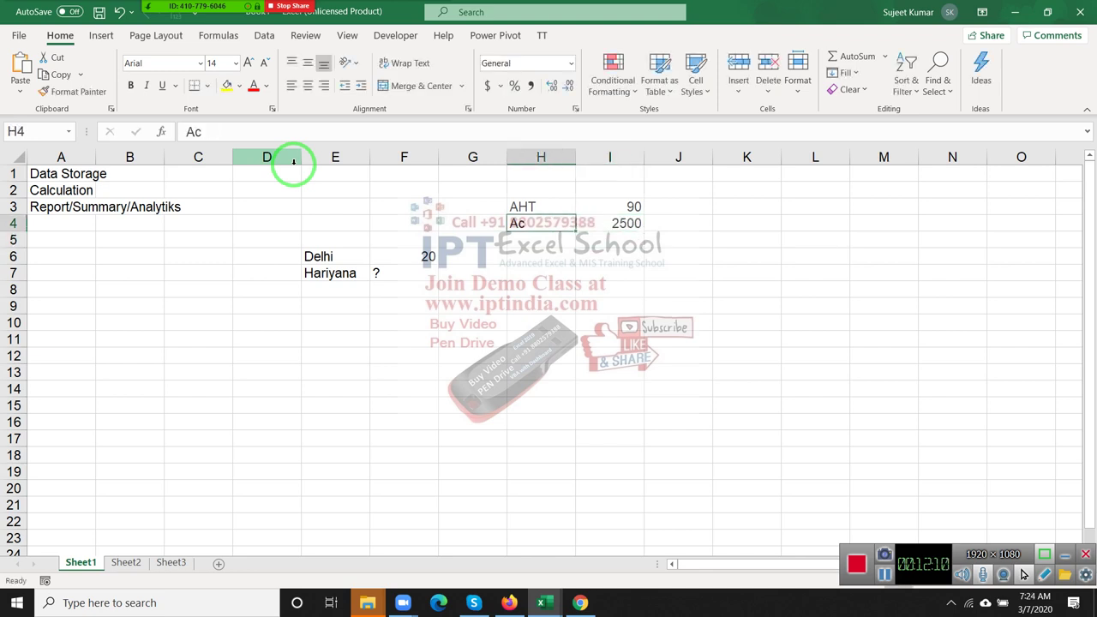
- In I5 enter =I4*I3, giving 225000
{"action": "key", "text": "Down"}
{"action": "key", "text": "Right"}
{"action": "type", "text": "="}
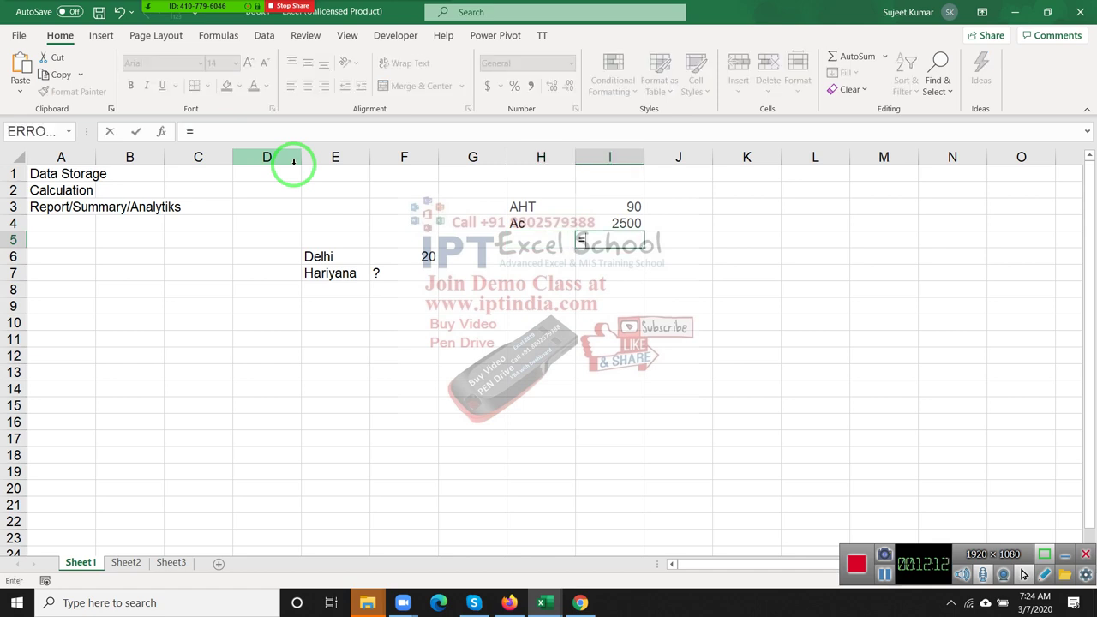
{"action": "key", "text": "Up"}
{"action": "type", "text": "*"}
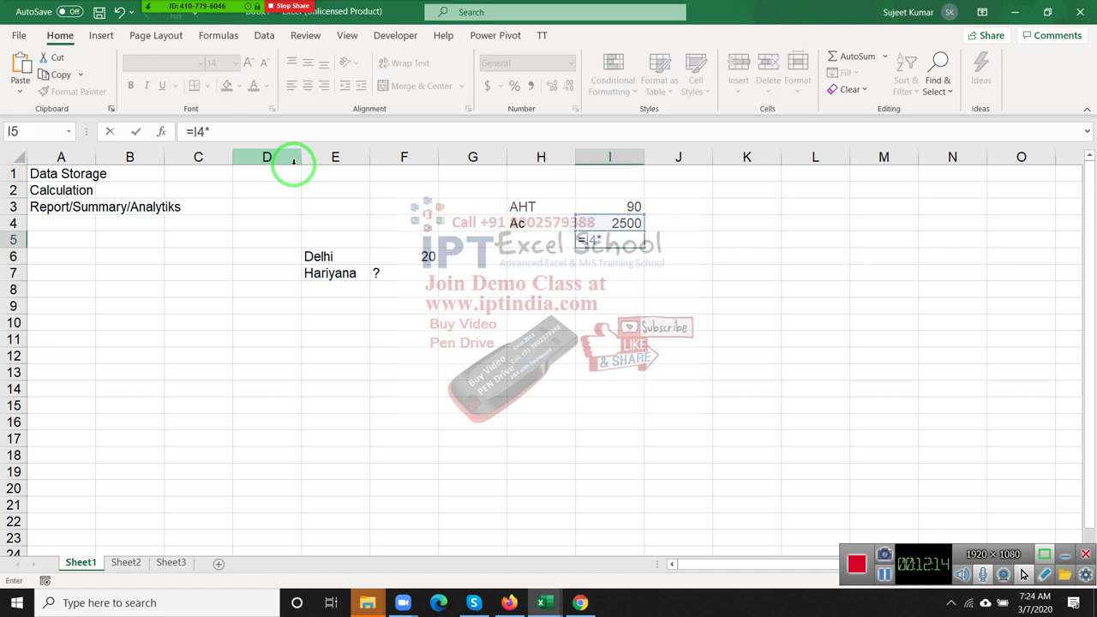
{"action": "key", "text": "Up"}
{"action": "key", "text": "Up"}
{"action": "key", "text": "Return"}
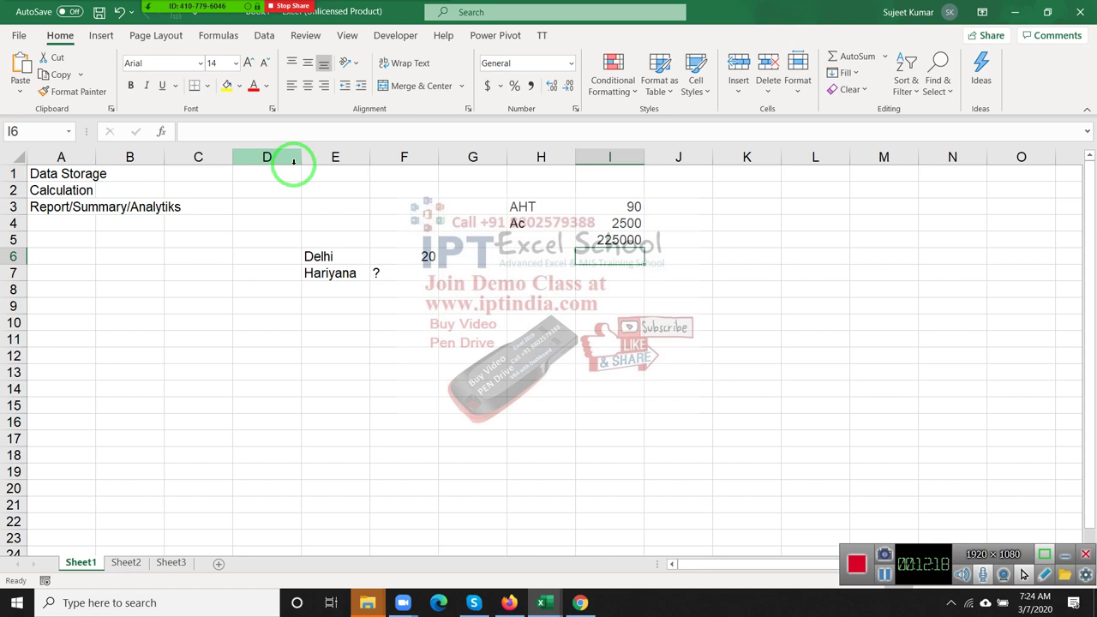
- In G6 enter =F6*8, turning Delhi's 20 into 160
{"action": "key", "text": "Down"}
{"action": "key", "text": "Left"}
{"action": "key", "text": "Left"}
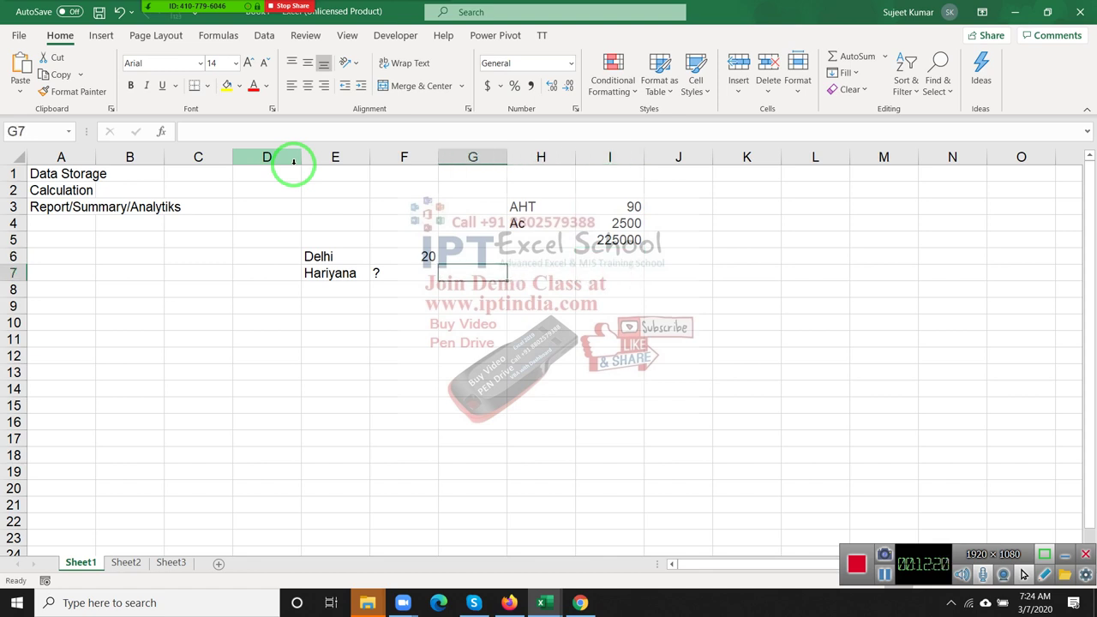
{"action": "key", "text": "Up"}
{"action": "type", "text": "="}
{"action": "key", "text": "Left"}
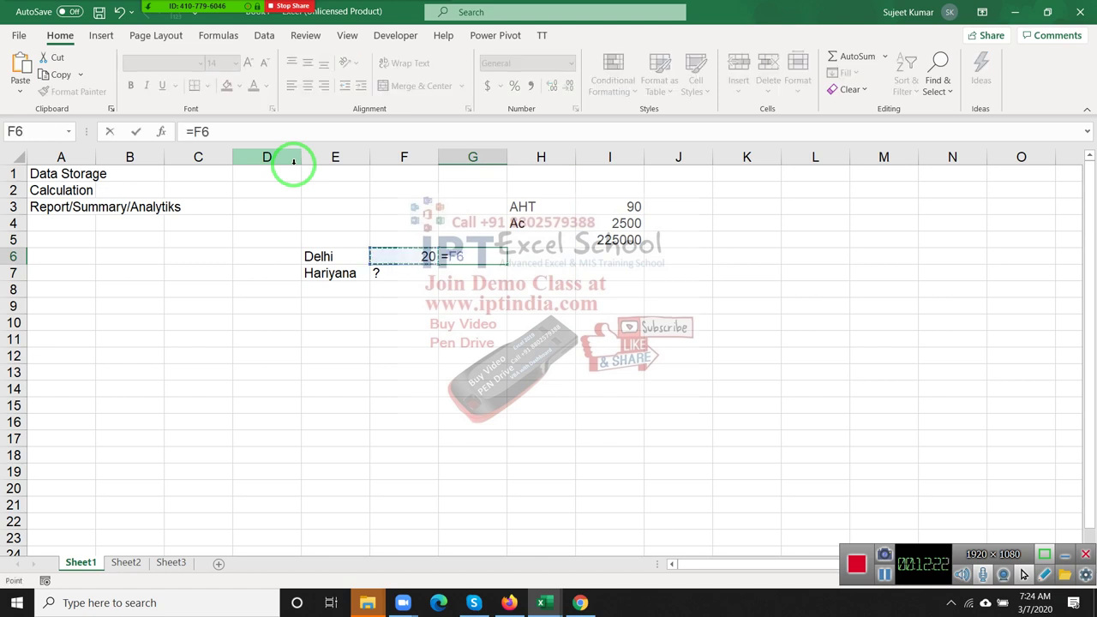
{"action": "type", "text": "*8"}
{"action": "key", "text": "Return"}
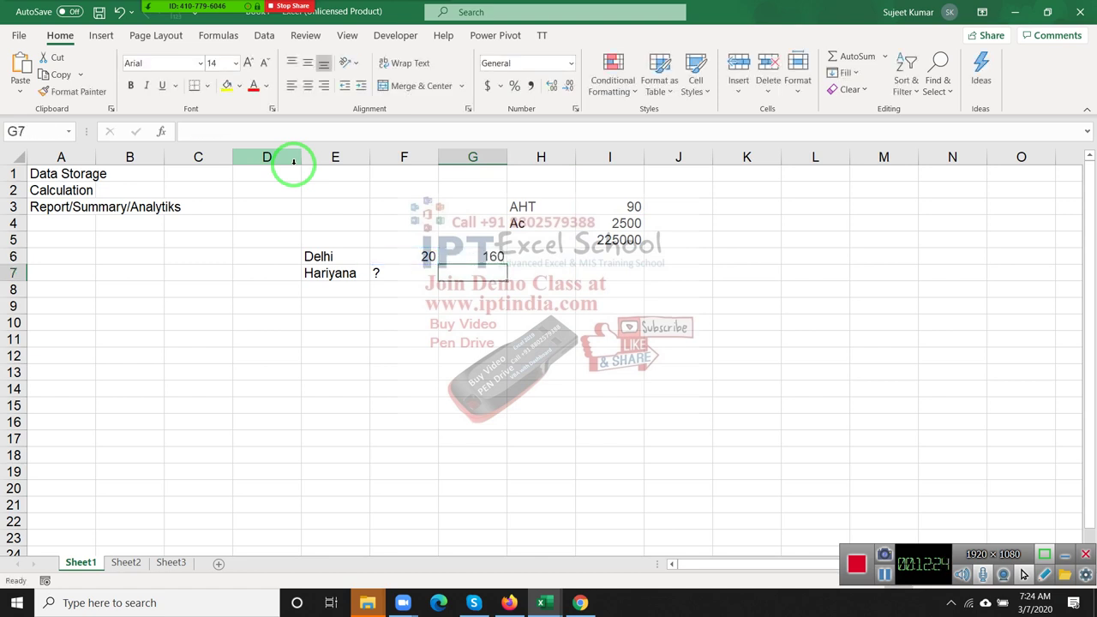
- Enter =G6*60 in H6 (9600) and =H6*60 in I6 (576000)
{"action": "key", "text": "Up"}
{"action": "key", "text": "Right"}
{"action": "type", "text": "="}
{"action": "key", "text": "Left"}
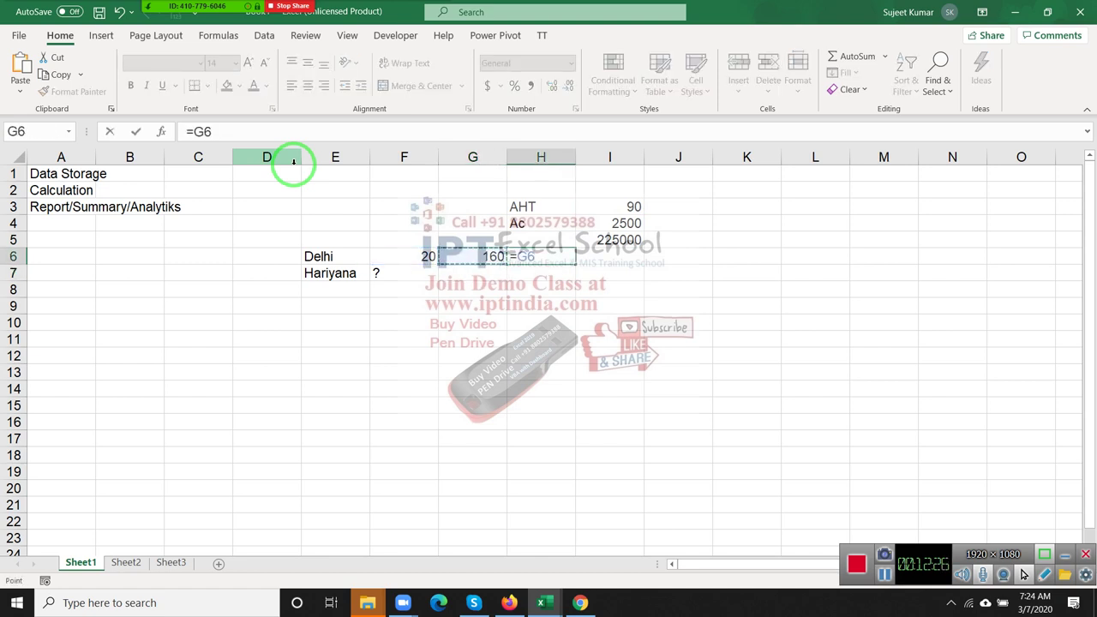
{"action": "type", "text": "*60"}
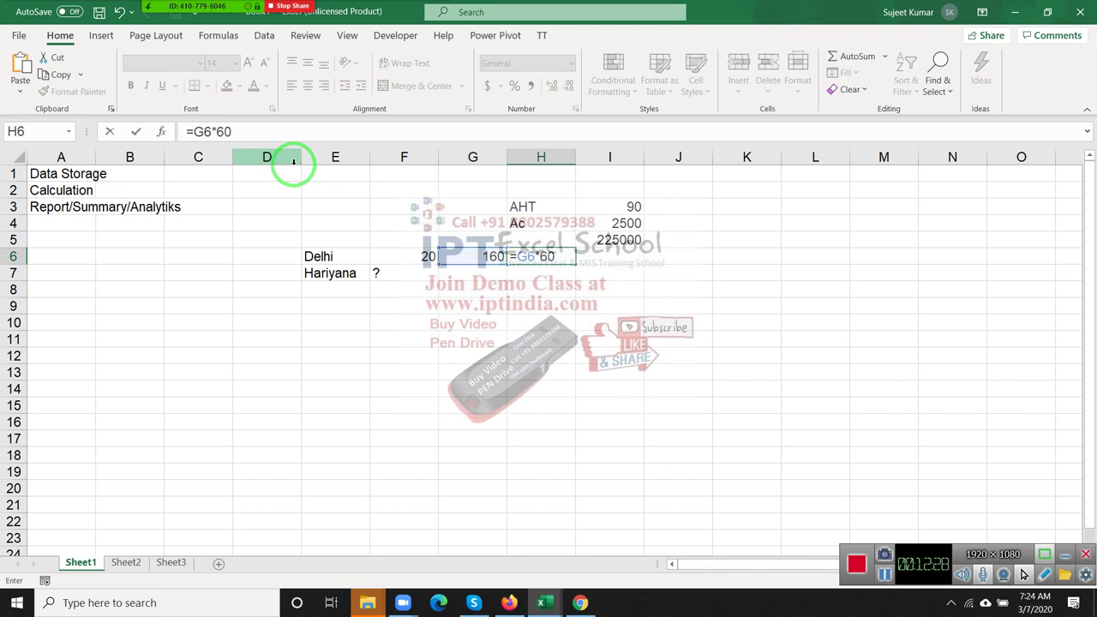
{"action": "key", "text": "Right"}
{"action": "type", "text": "="}
{"action": "key", "text": "Left"}
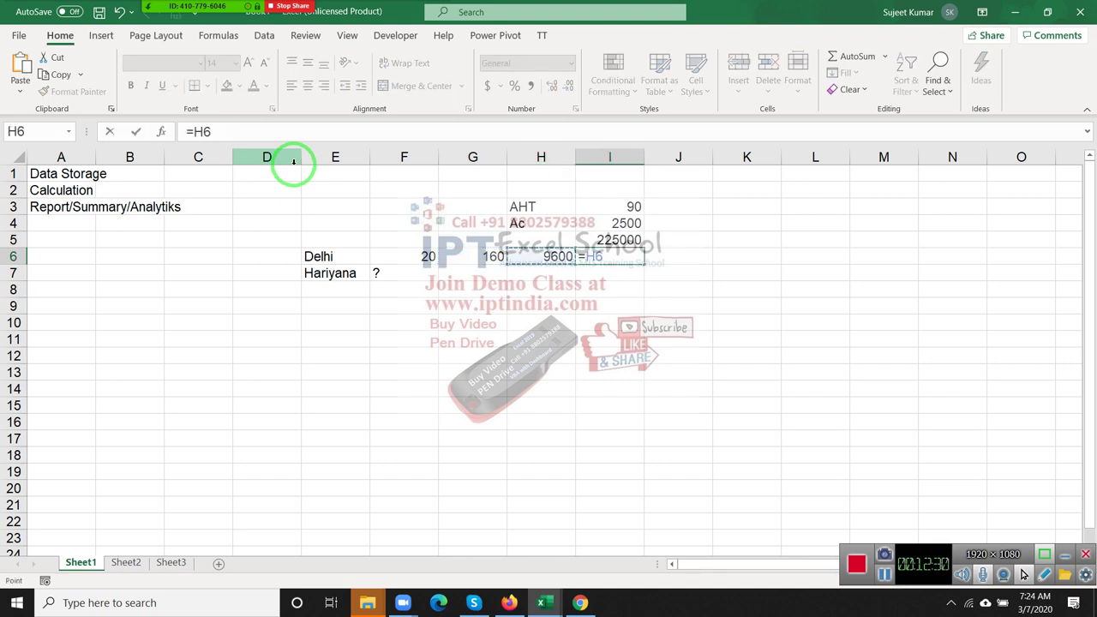
{"action": "type", "text": "*"}
{"action": "type", "text": "60"}
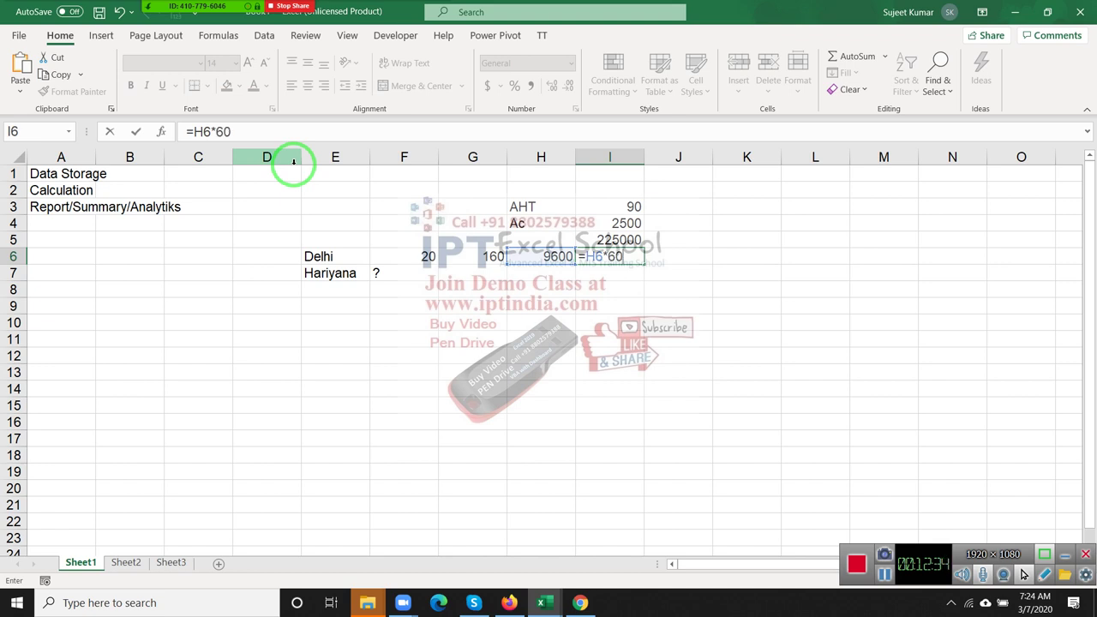
{"action": "key", "text": "Return"}
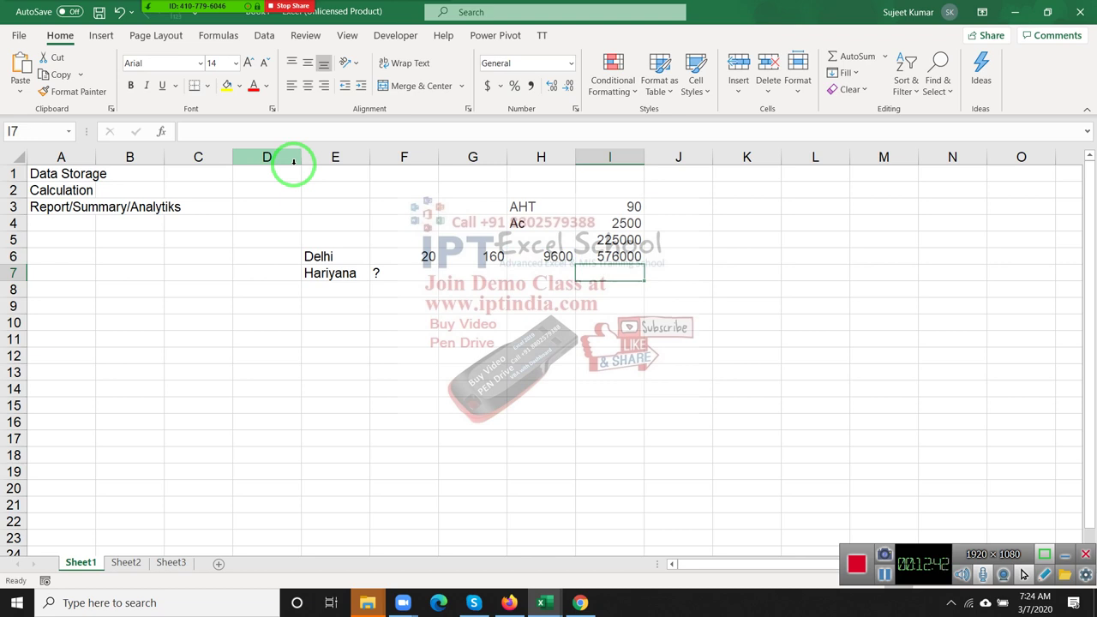
{"action": "key", "text": "Up"}
{"action": "key", "text": "Up"}
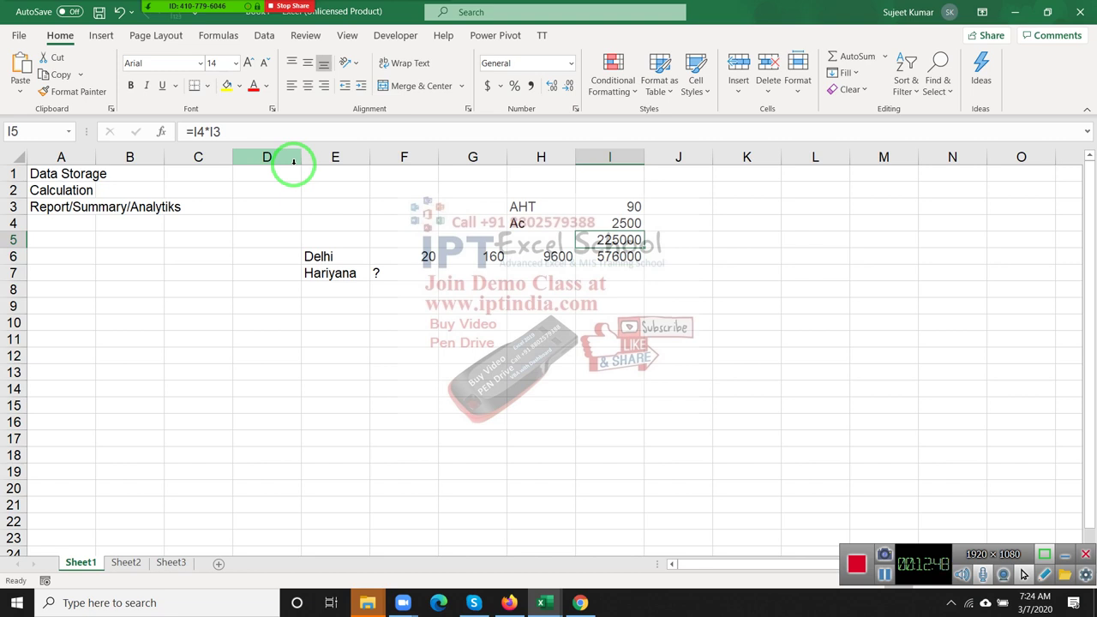
- Try 5000 as Hariyana's value in F7, then restore the '?' placeholder
{"action": "key", "text": "Down"}
{"action": "key", "text": "Left"}
{"action": "key", "text": "Left"}
{"action": "key", "text": "Left"}
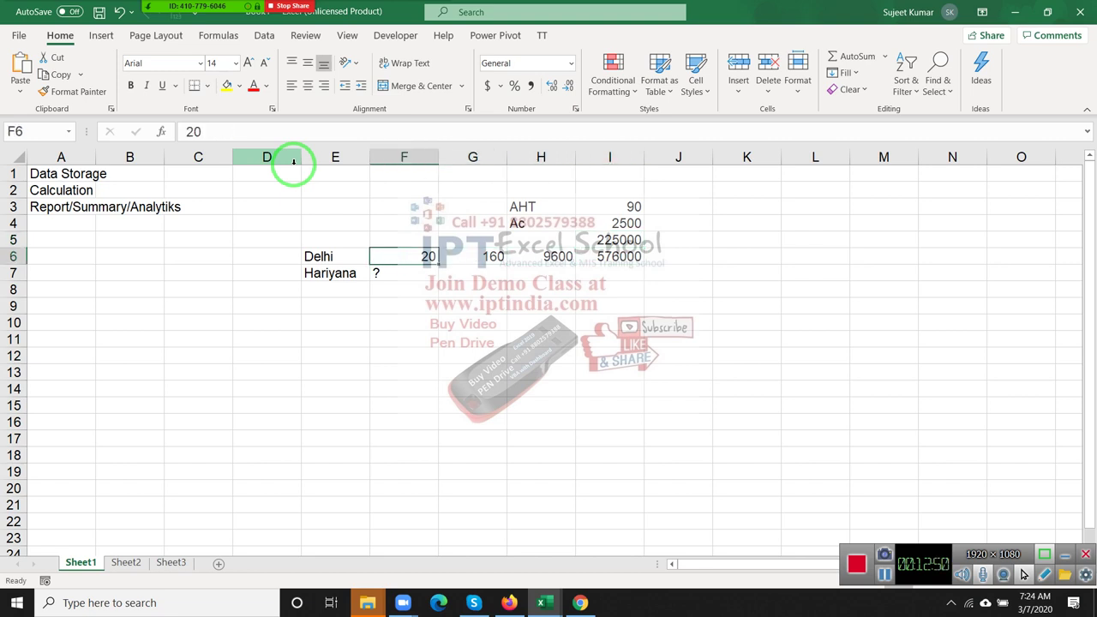
{"action": "key", "text": "Down"}
{"action": "key", "text": "Down"}
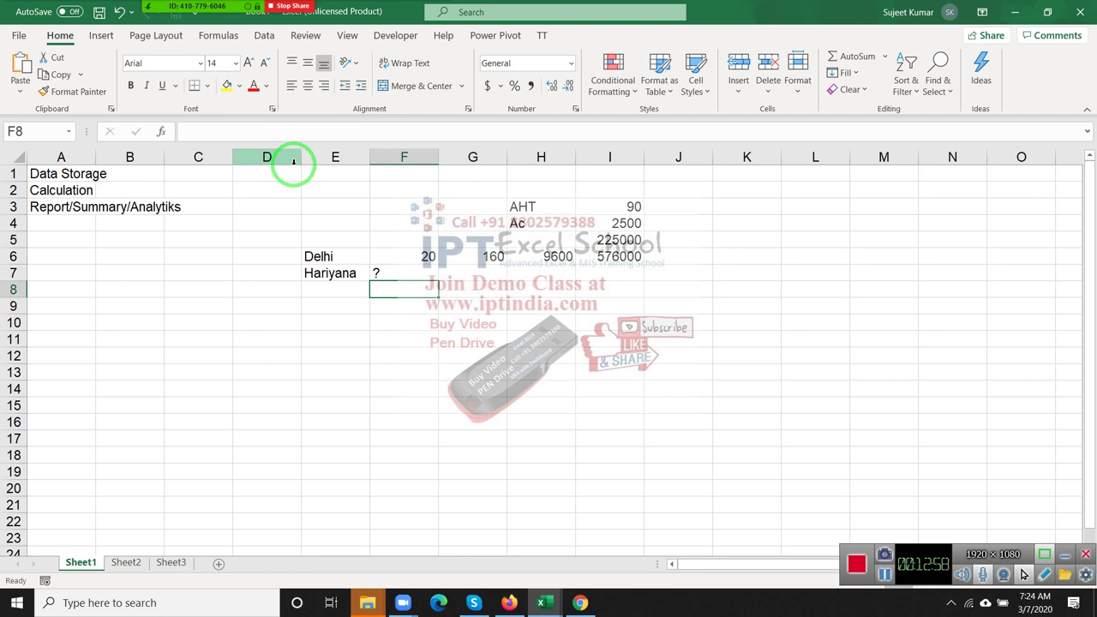
{"action": "key", "text": "Up"}
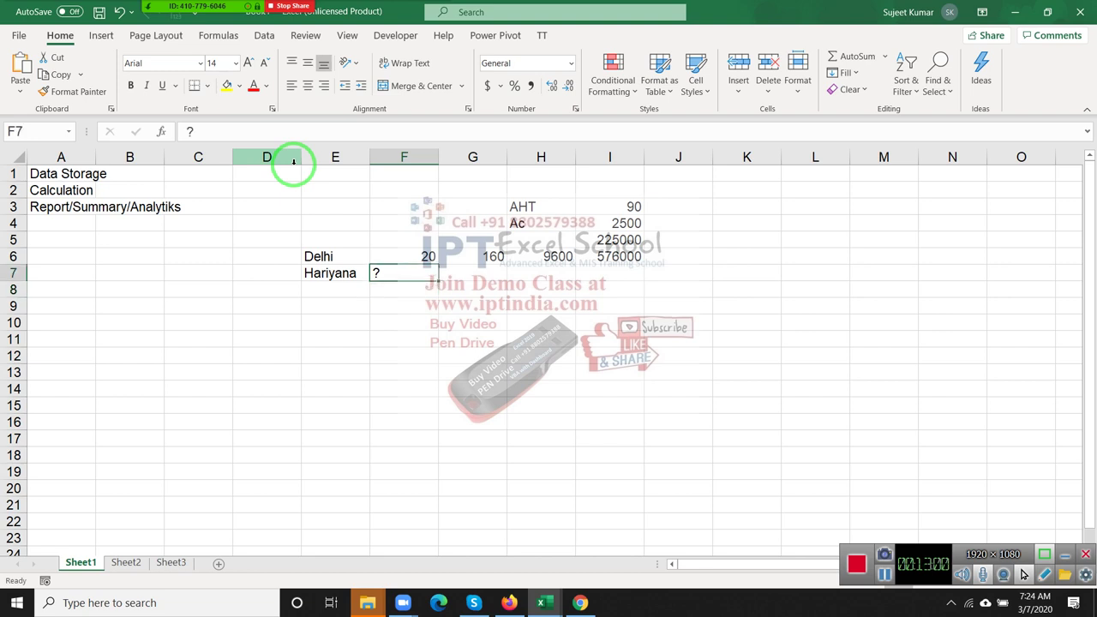
{"action": "type", "text": "5000"}
{"action": "key", "text": "Return"}
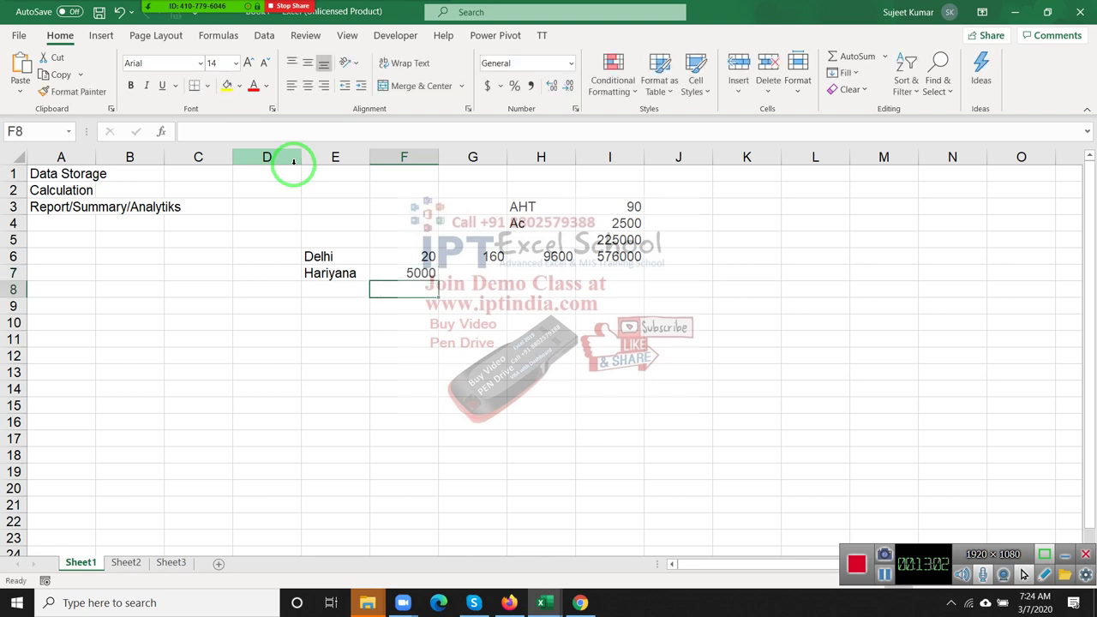
{"action": "key", "text": "Up"}
{"action": "type", "text": "?"}
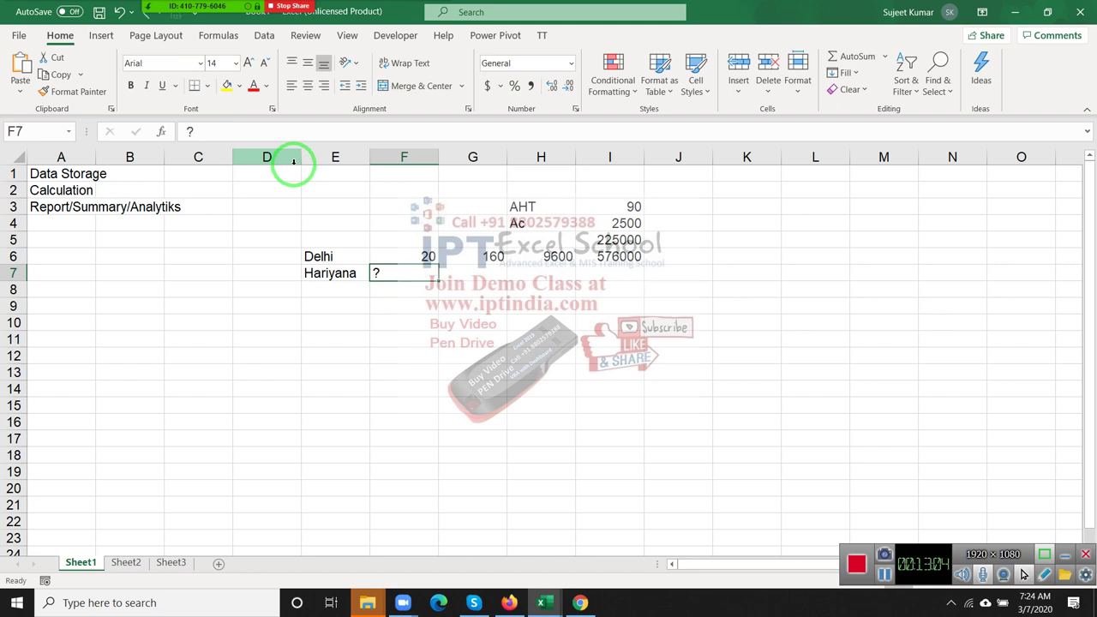
{"action": "key", "text": "Tab"}
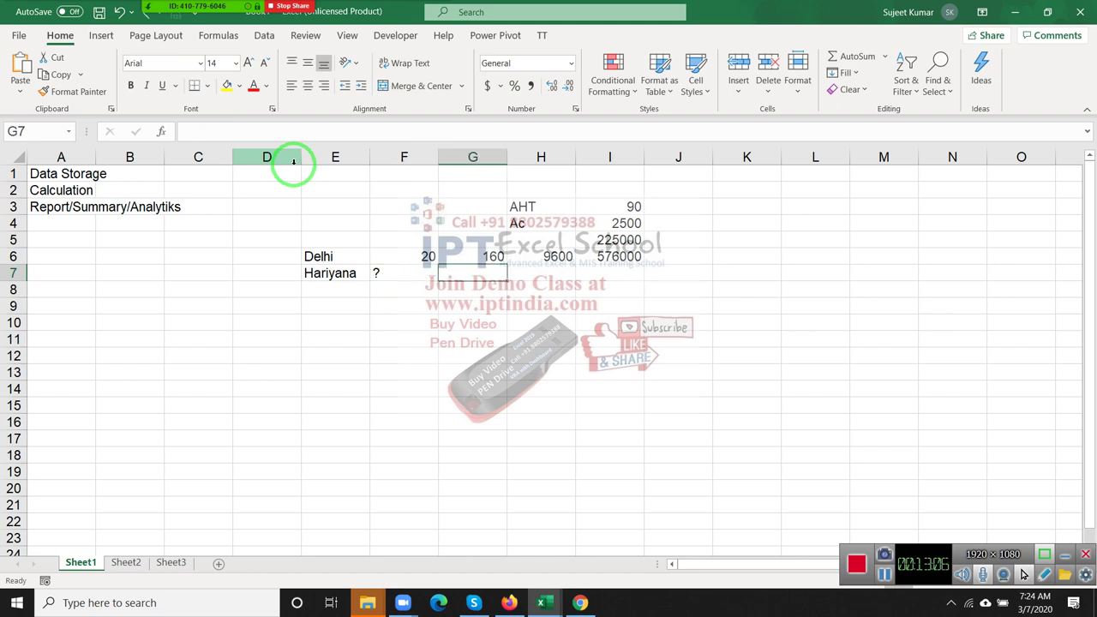
- Enter 5000 in G8 and =G8*90 in H8, giving 450000
{"action": "key", "text": "Down"}
{"action": "type", "text": "5000"}
{"action": "key", "text": "Tab"}
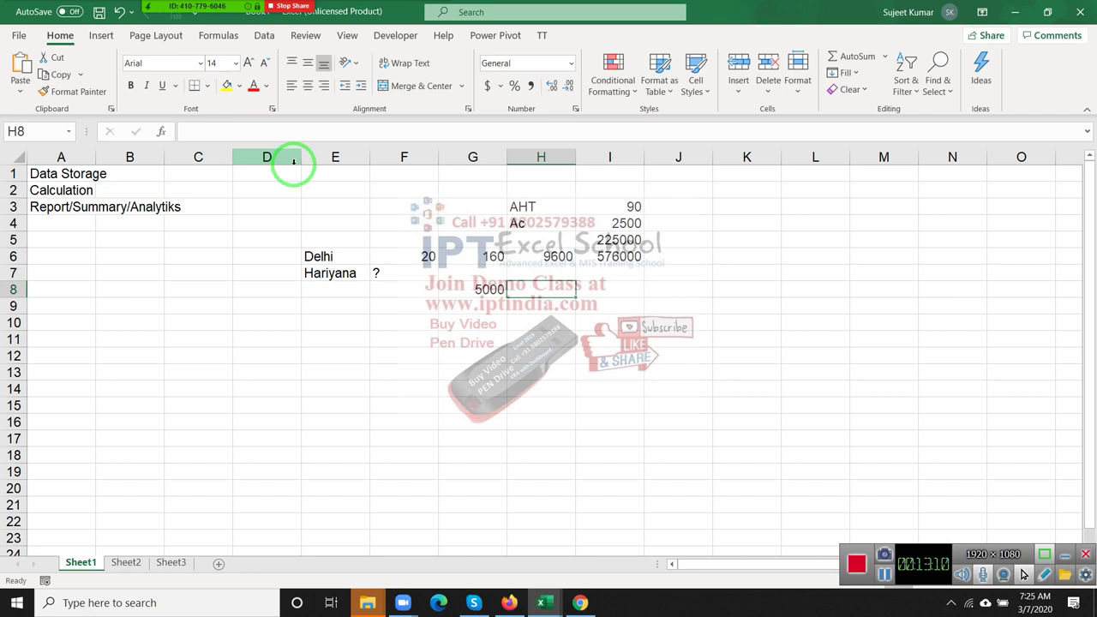
{"action": "type", "text": "="}
{"action": "key", "text": "Left"}
{"action": "type", "text": "*90"}
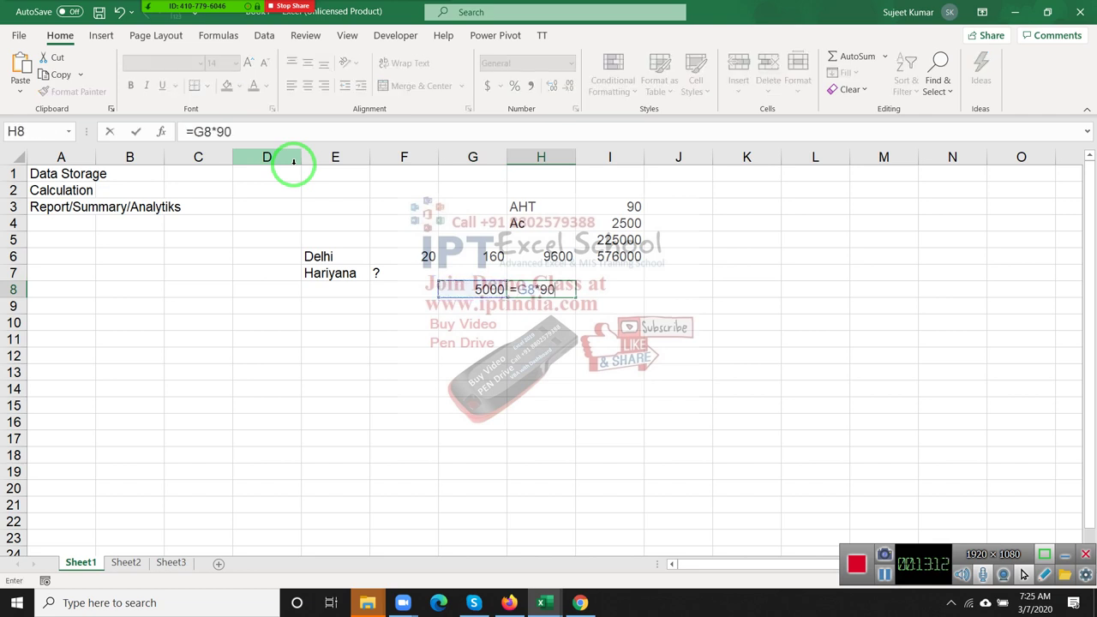
{"action": "key", "text": "Return"}
{"action": "key", "text": "Up"}
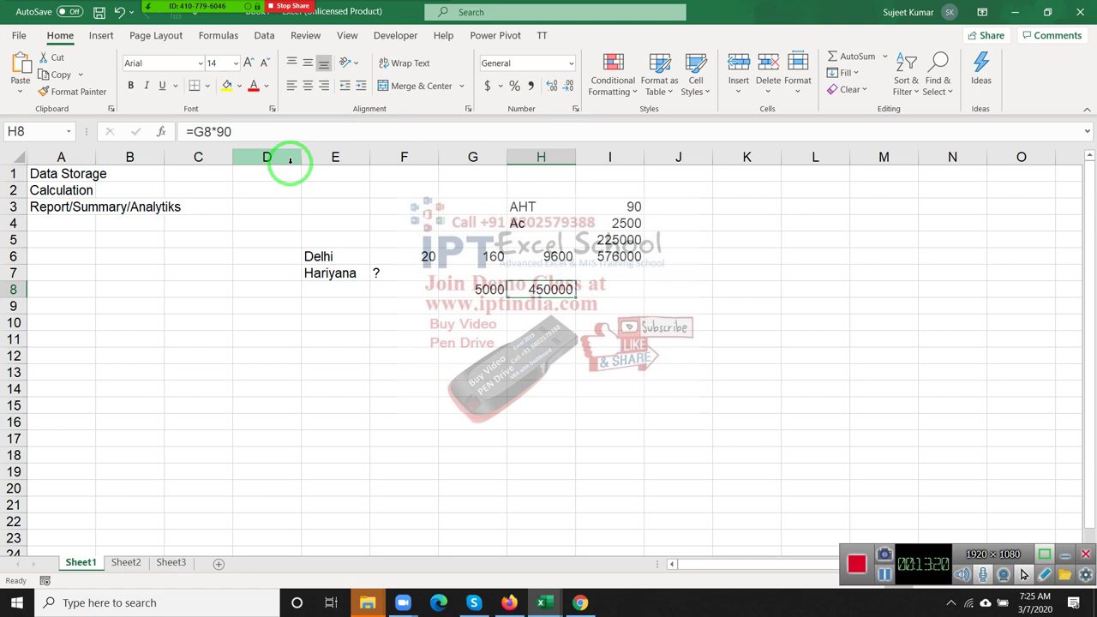
{"action": "key", "text": "Right"}
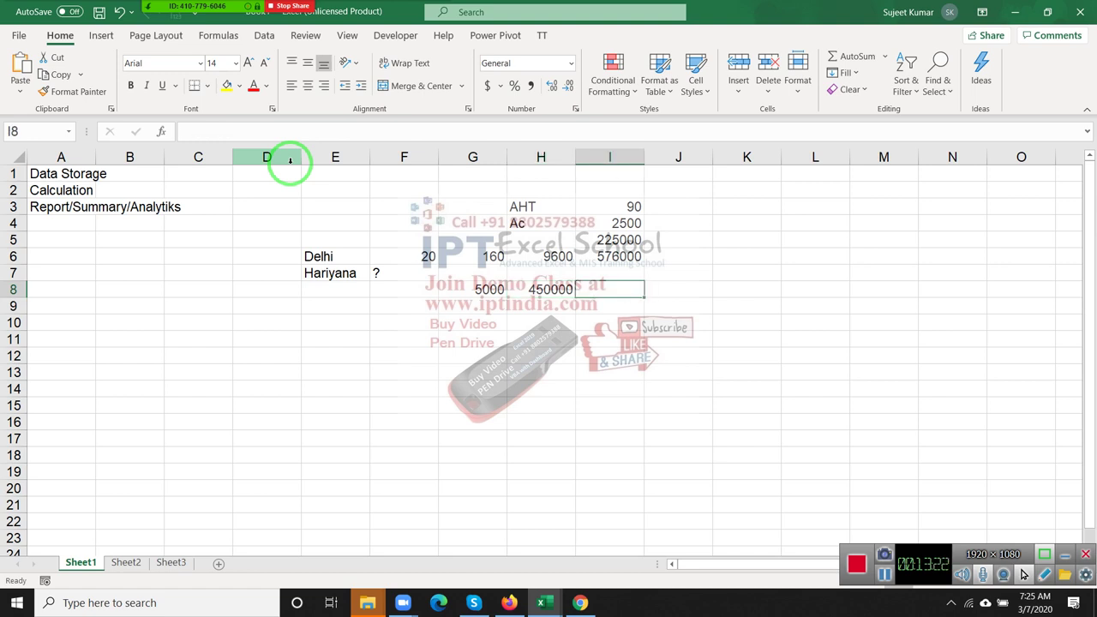
{"action": "key", "text": "Up"}
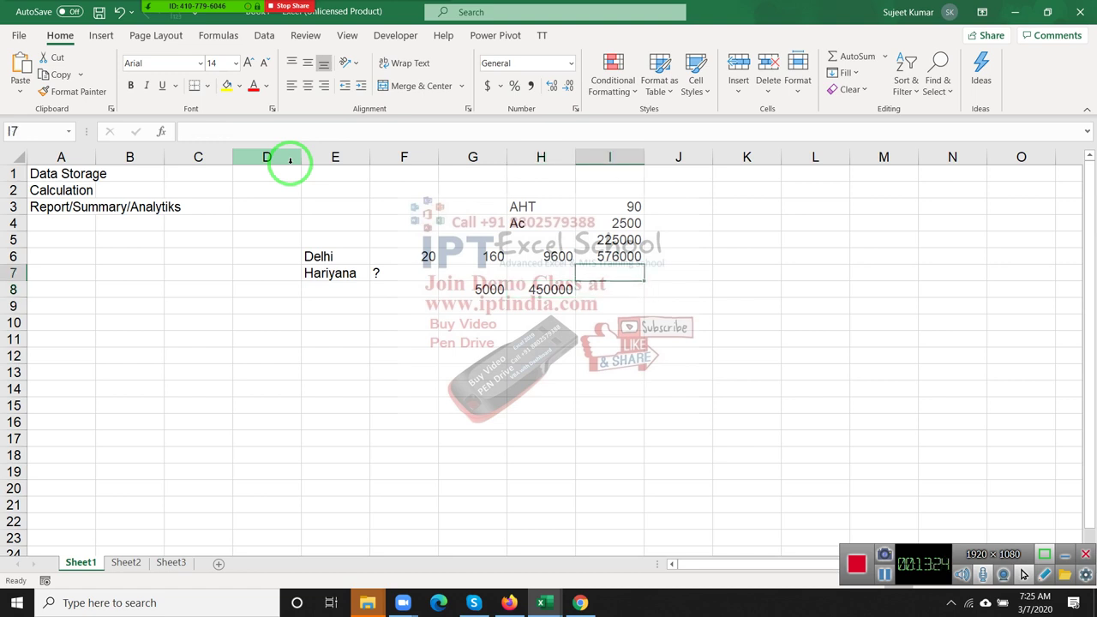
- Enter =I6-I5 in I7 and =H8-I7 in I8, giving 351000 and 99000
{"action": "type", "text": "="}
{"action": "key", "text": "Up"}
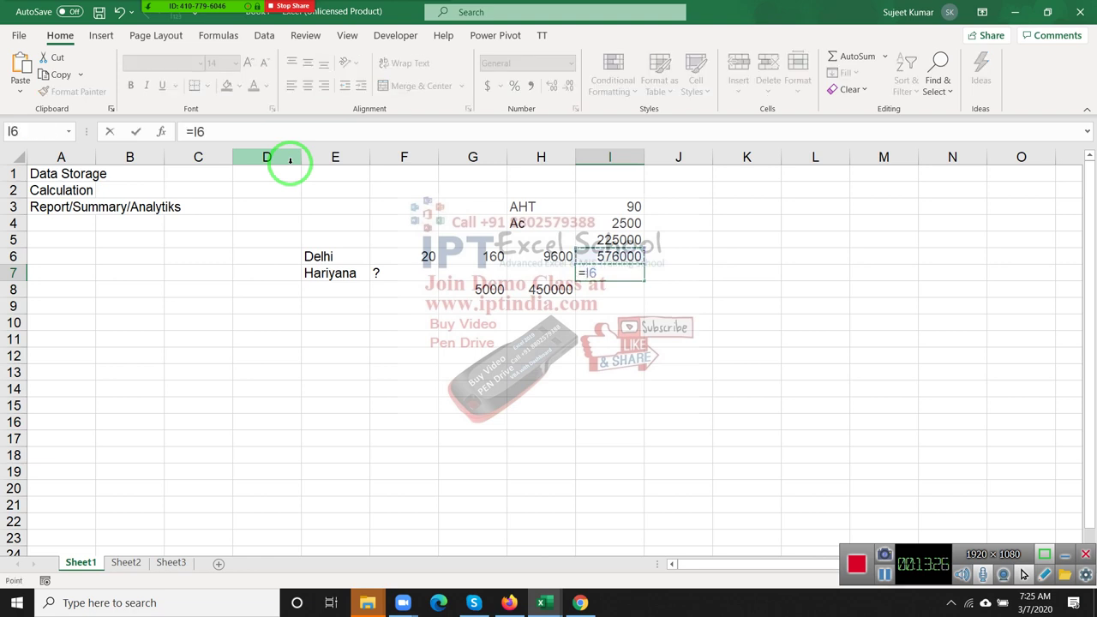
{"action": "type", "text": "-"}
{"action": "key", "text": "Up"}
{"action": "key", "text": "Up"}
{"action": "key", "text": "Return"}
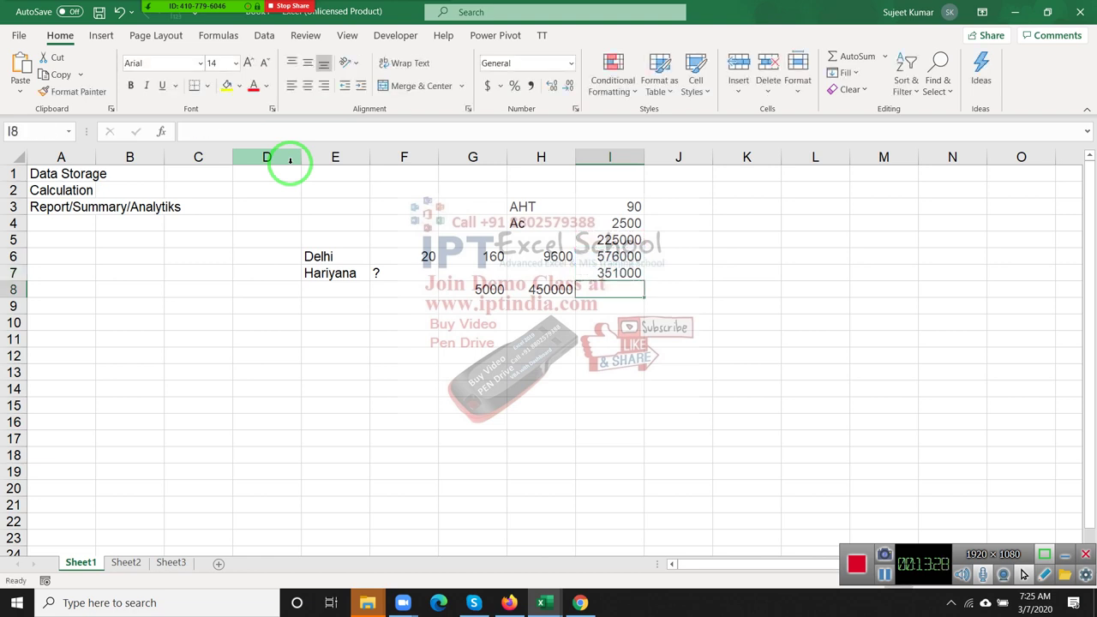
{"action": "key", "text": "Up"}
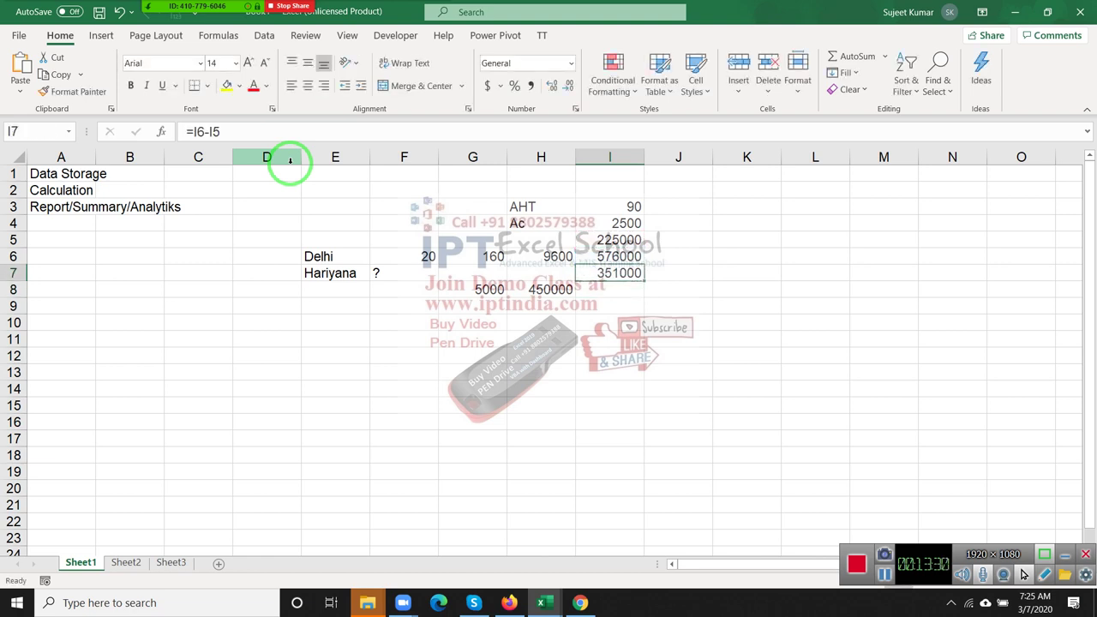
{"action": "key", "text": "Down"}
{"action": "type", "text": "="}
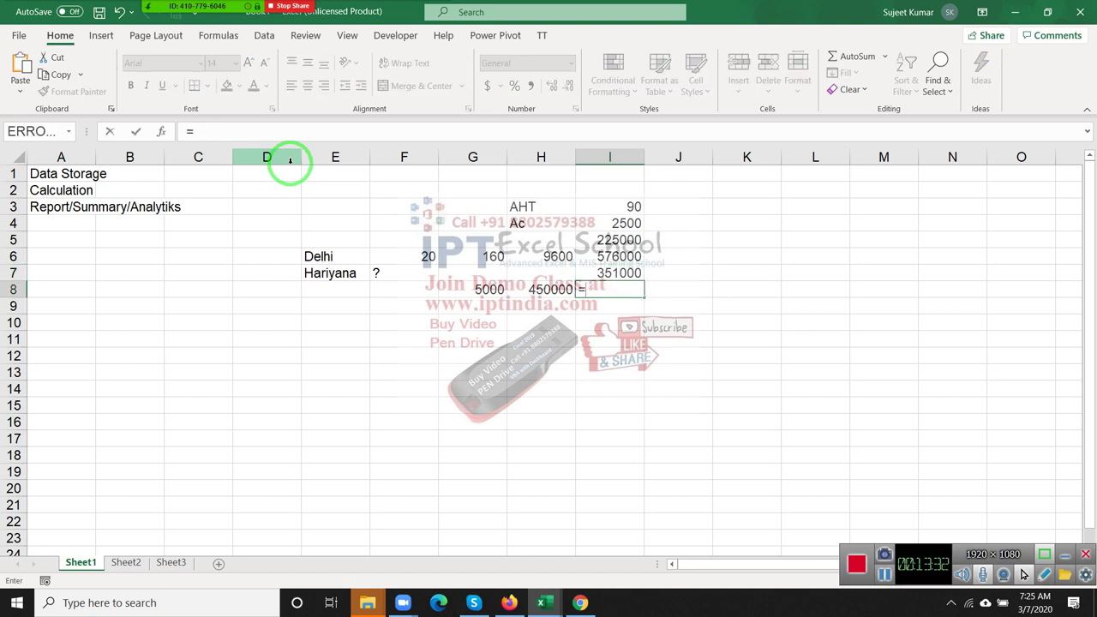
{"action": "key", "text": "Left"}
{"action": "type", "text": "-"}
{"action": "key", "text": "Up"}
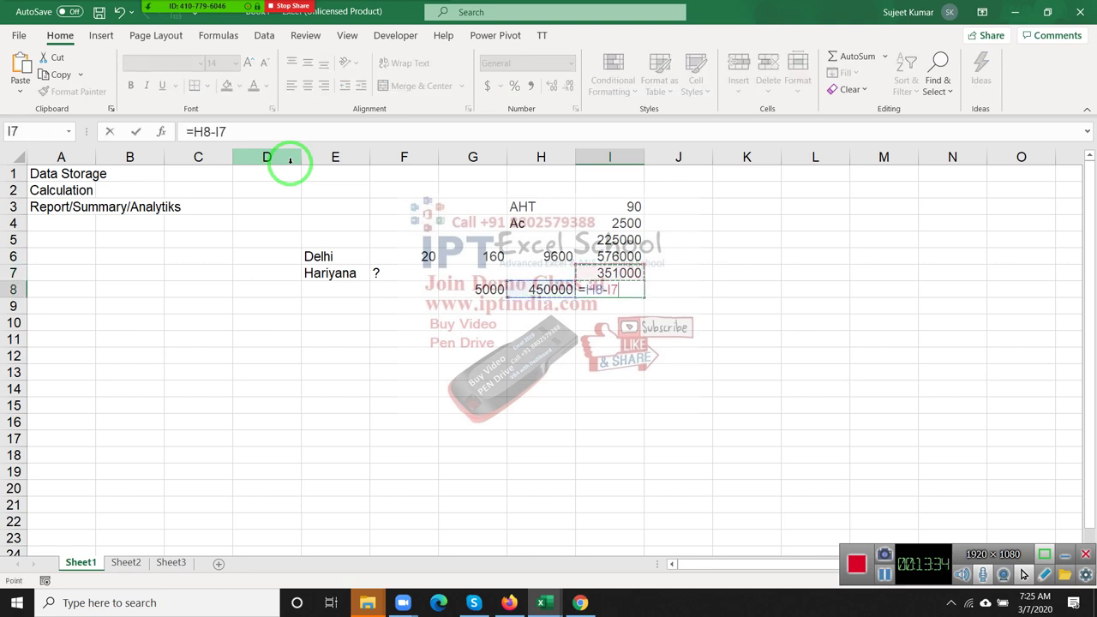
{"action": "key", "text": "Return"}
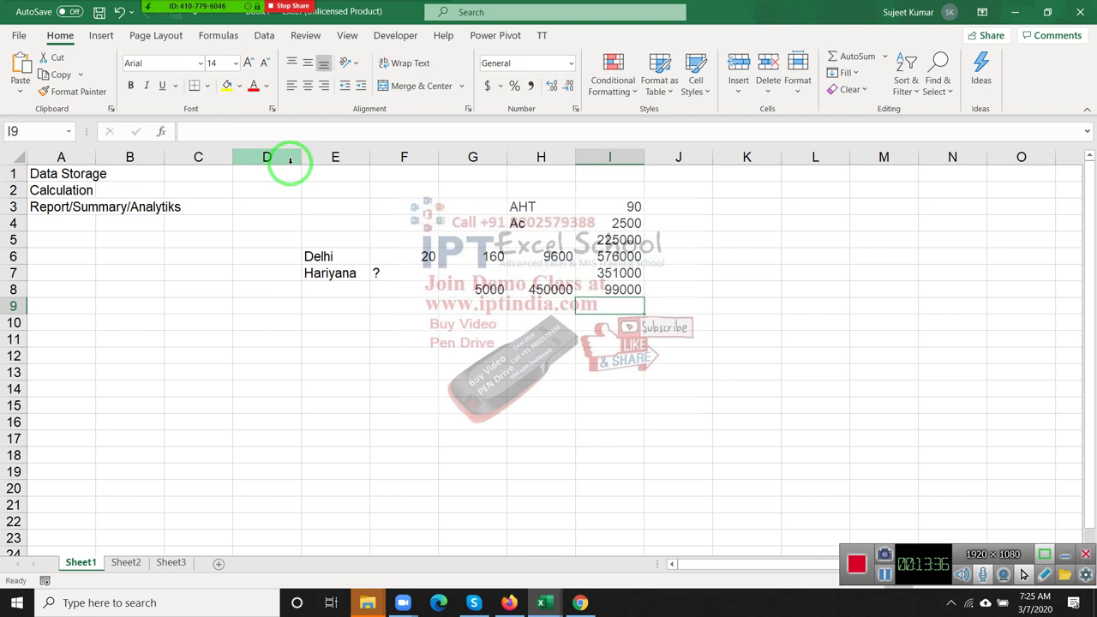
- Enter =I8/60, =I9/60 and =I10/8 in I9:I11, giving 1650, 27.5 and 3.4375
{"action": "type", "text": "="}
{"action": "key", "text": "Up"}
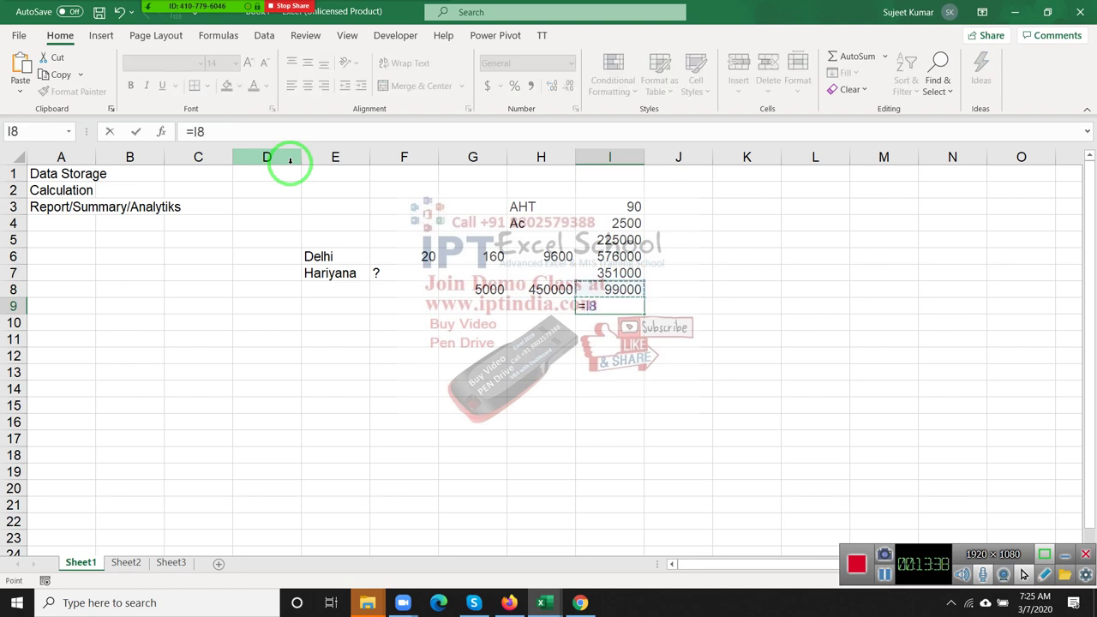
{"action": "type", "text": "/60"}
{"action": "key", "text": "Return"}
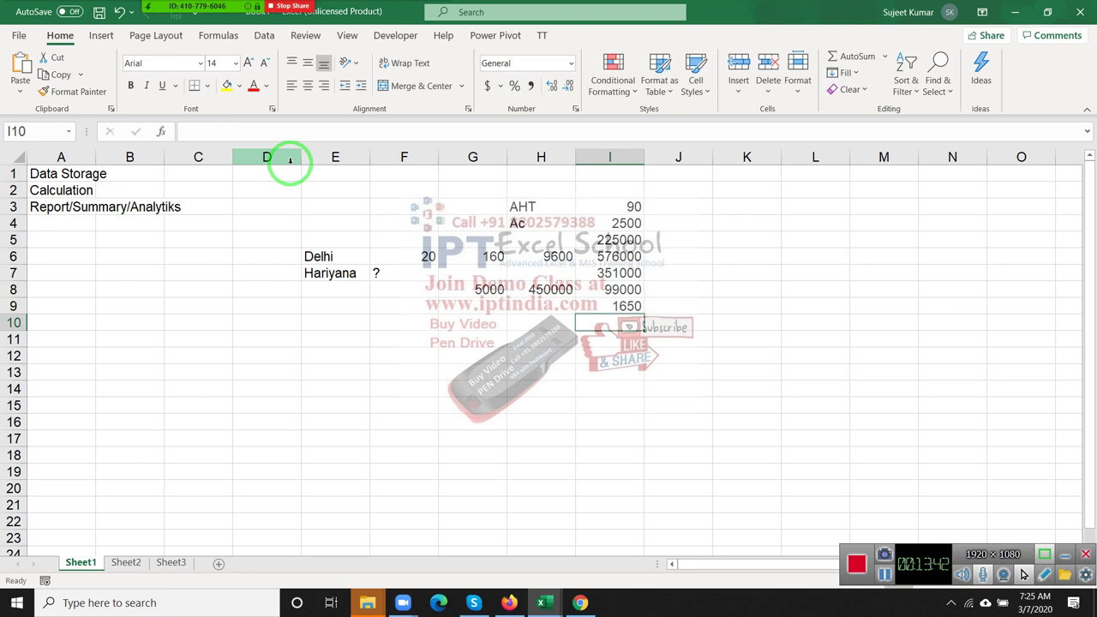
{"action": "type", "text": "="}
{"action": "key", "text": "Up"}
{"action": "type", "text": "/"}
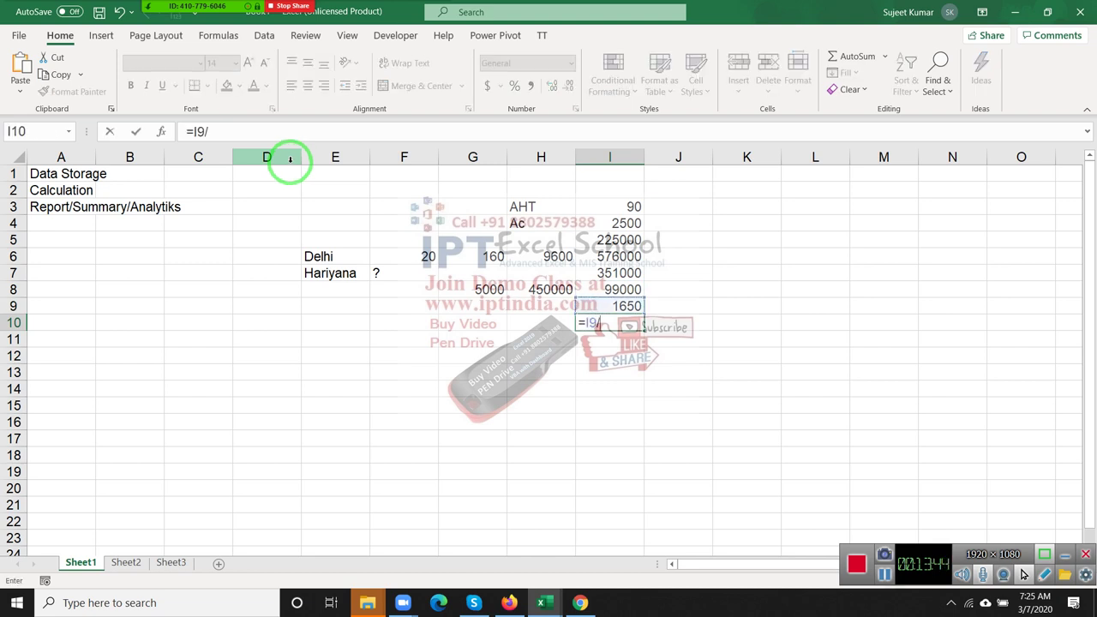
{"action": "type", "text": "60"}
{"action": "key", "text": "Return"}
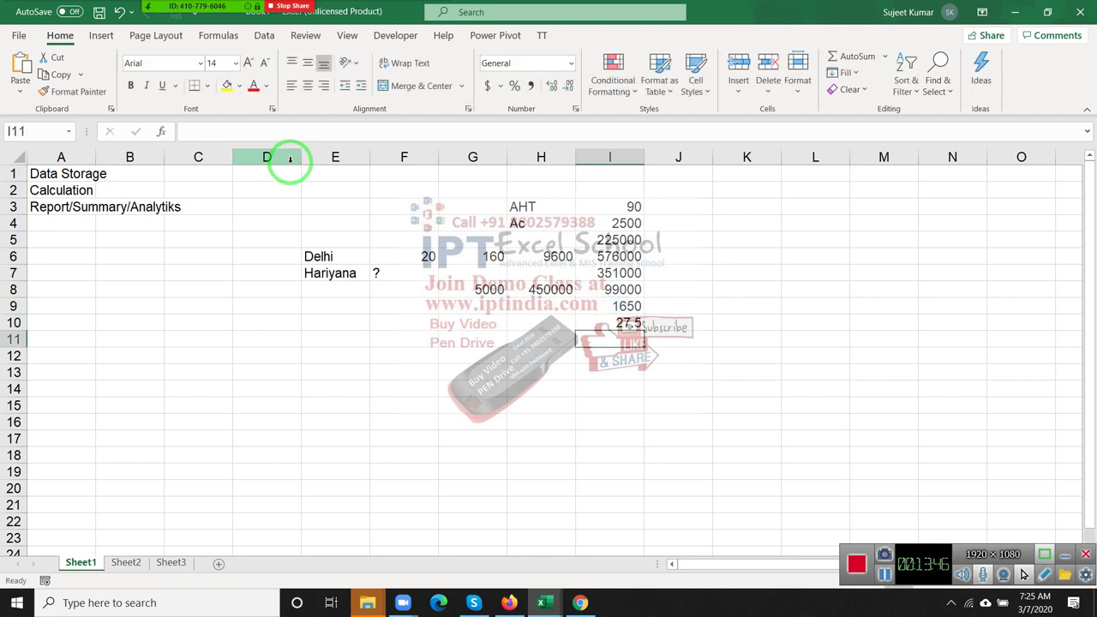
{"action": "type", "text": "="}
{"action": "key", "text": "Up"}
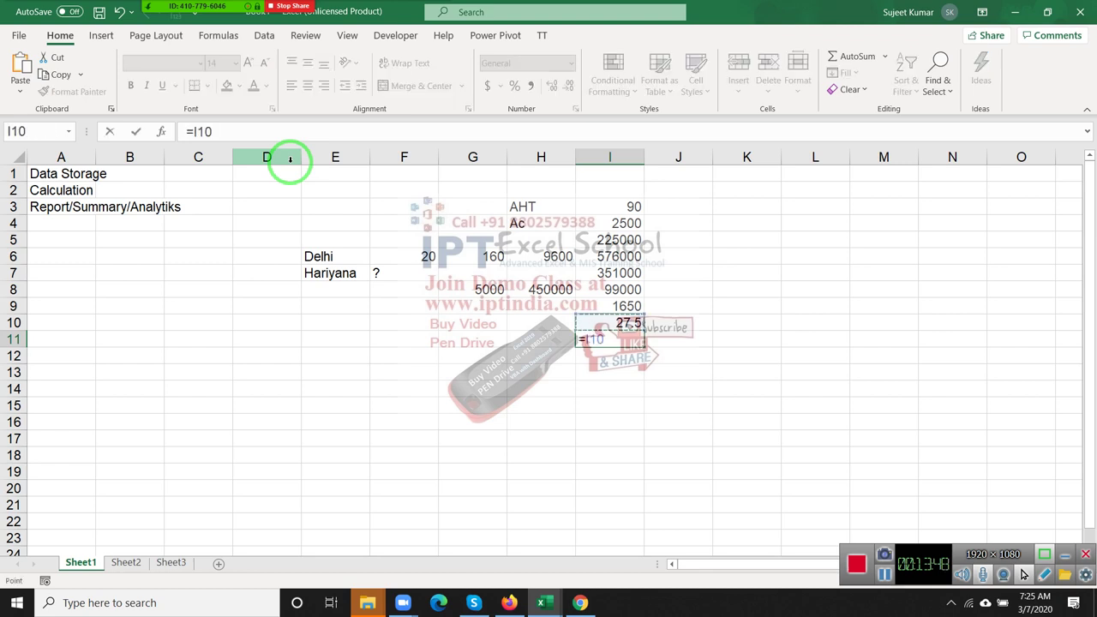
{"action": "type", "text": "/8"}
{"action": "key", "text": "Return"}
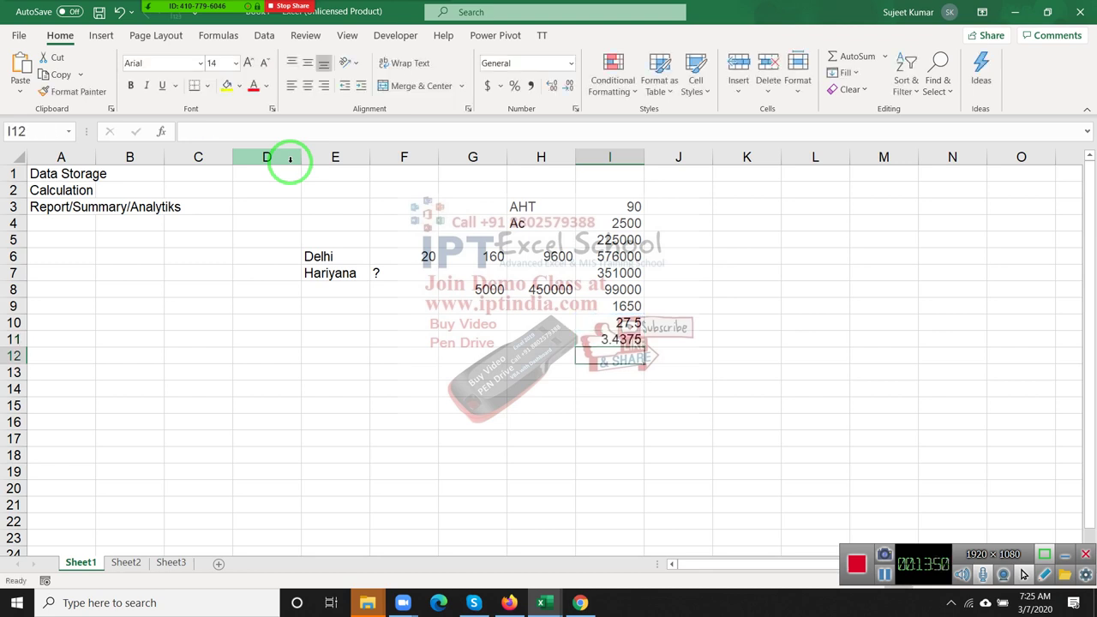
{"action": "key", "text": "Up"}
{"action": "key", "text": "Right"}
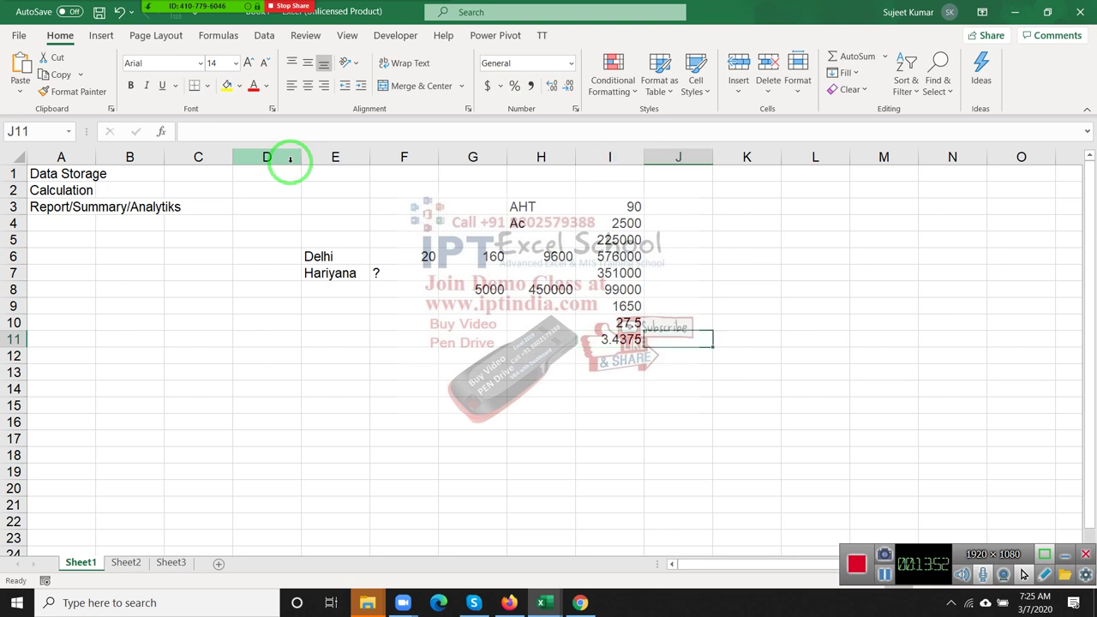
{"action": "type", "text": "4"}
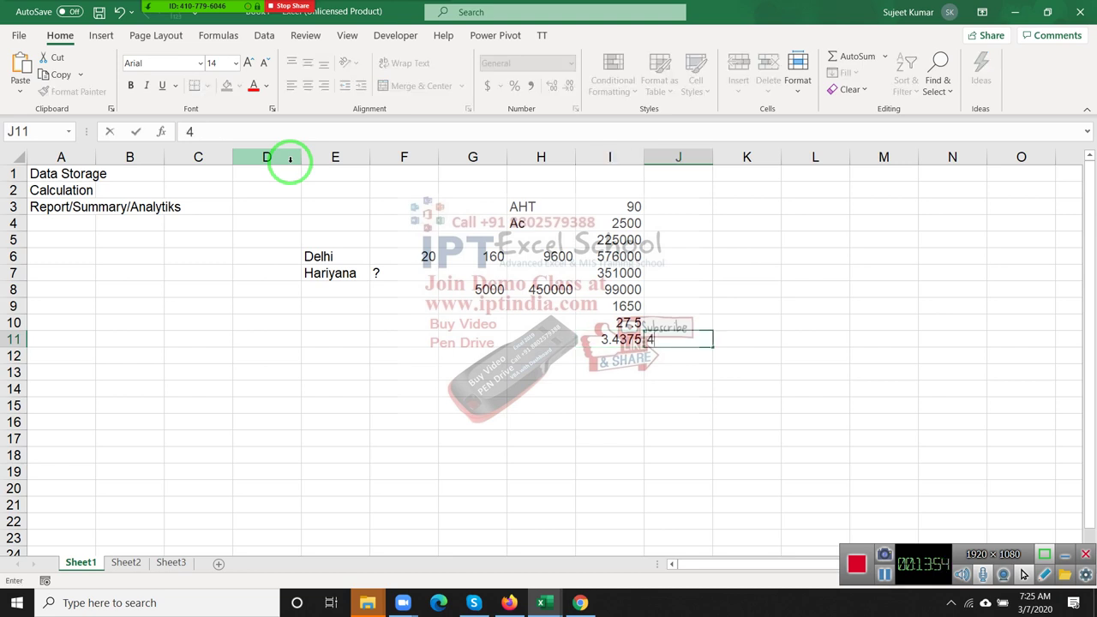
{"action": "key", "text": "Escape"}
{"action": "key", "text": "Left"}
{"action": "key", "text": "Left"}
{"action": "key", "text": "Left"}
{"action": "key", "text": "Left"}
{"action": "key", "text": "Up"}
{"action": "key", "text": "Up"}
{"action": "key", "text": "Up"}
{"action": "key", "text": "Up"}
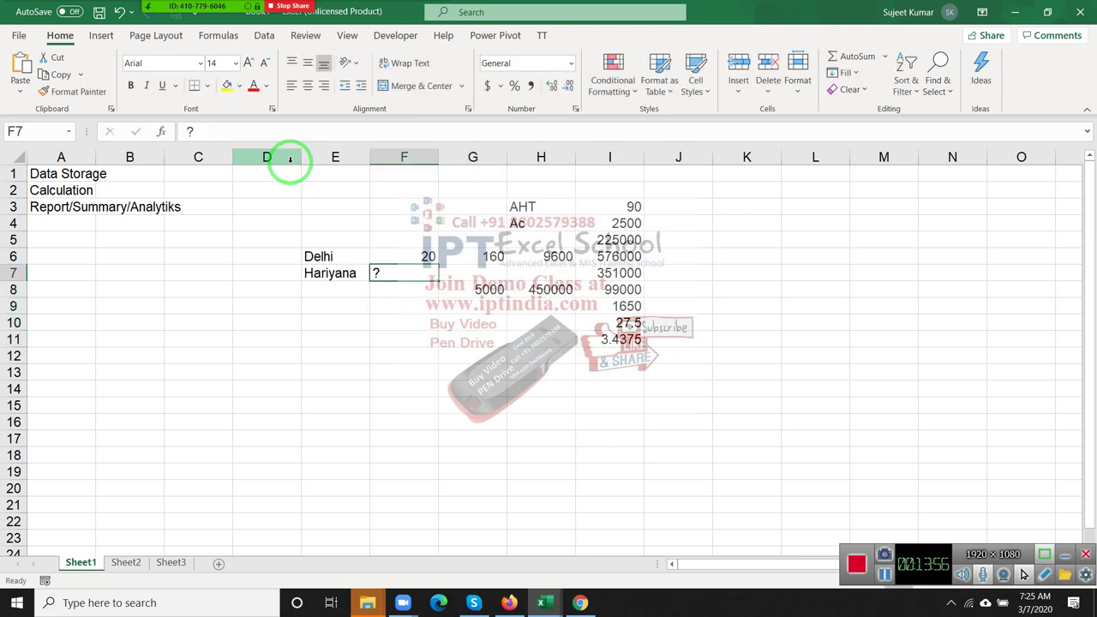
{"action": "key", "text": "Down"}
{"action": "key", "text": "Right"}
{"action": "key", "text": "Right"}
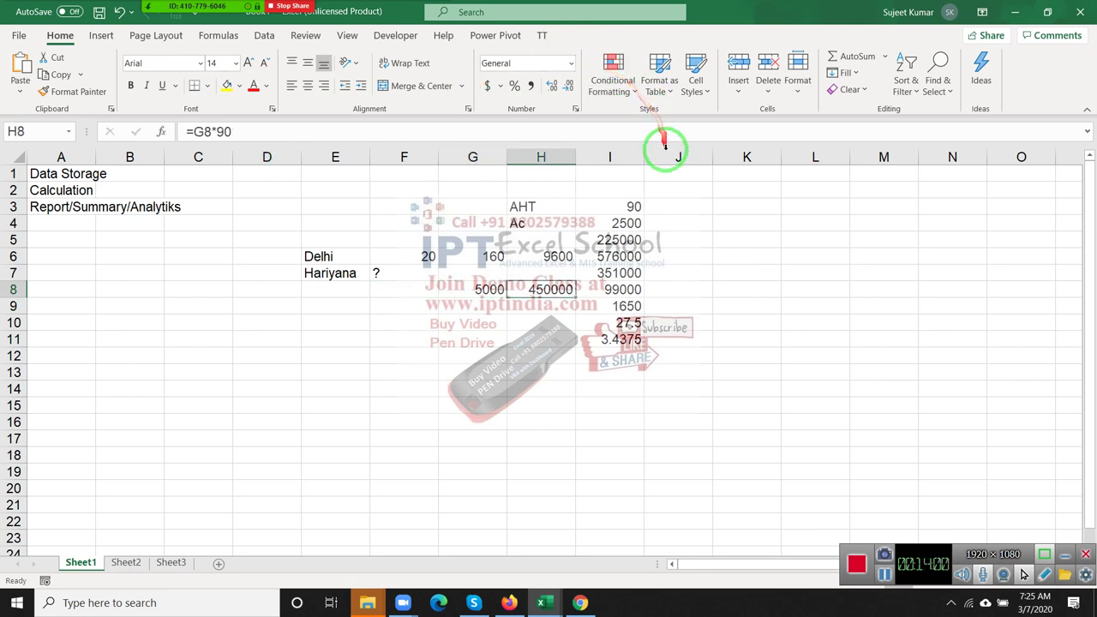
{"action": "left_click_drag", "start_coordinate": [627, 199], "coordinate": [630, 340]}
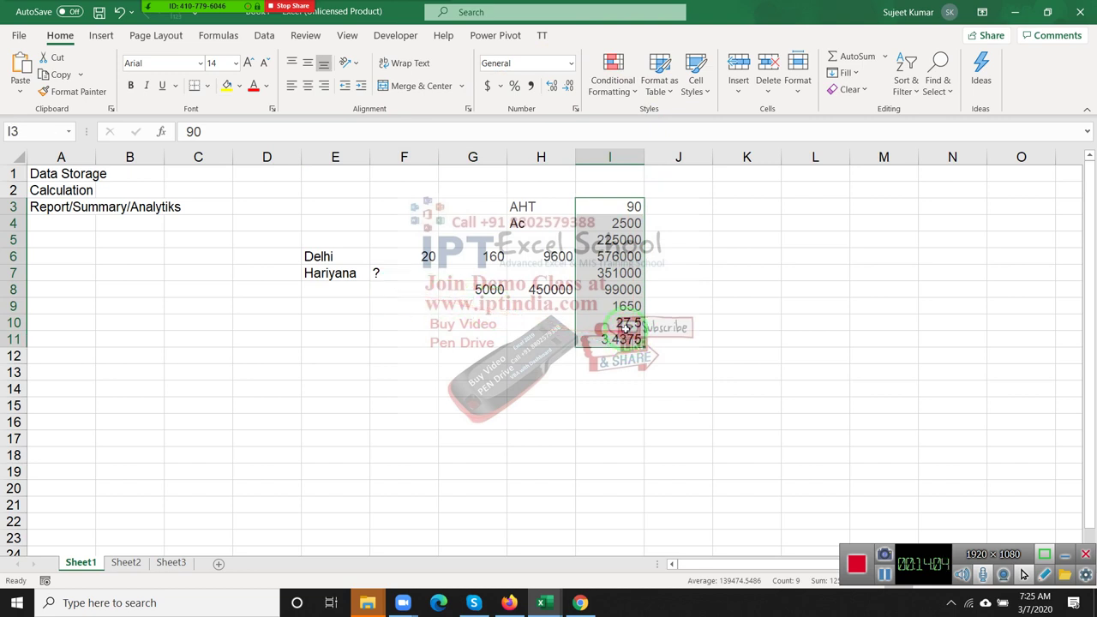
- Enter 4 in cell F8 beside Hariyana
{"action": "left_click", "coordinate": [396, 273]}
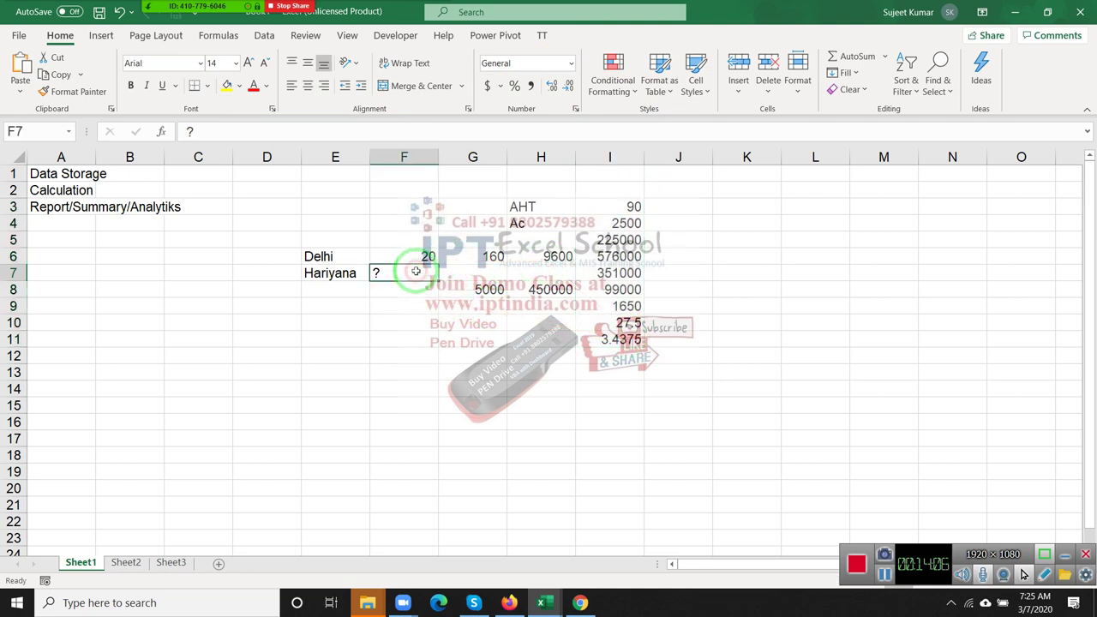
{"action": "left_click", "coordinate": [406, 288]}
{"action": "type", "text": "4"}
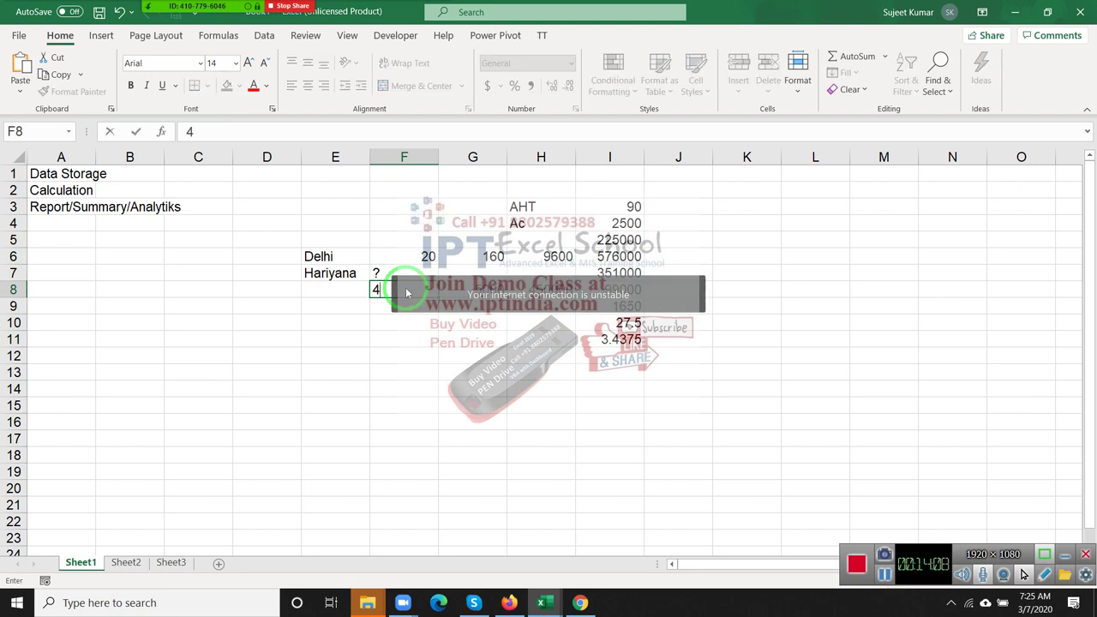
{"action": "key", "text": "Escape"}
- Enter 1 in cell K3
{"action": "left_click", "coordinate": [826, 320]}
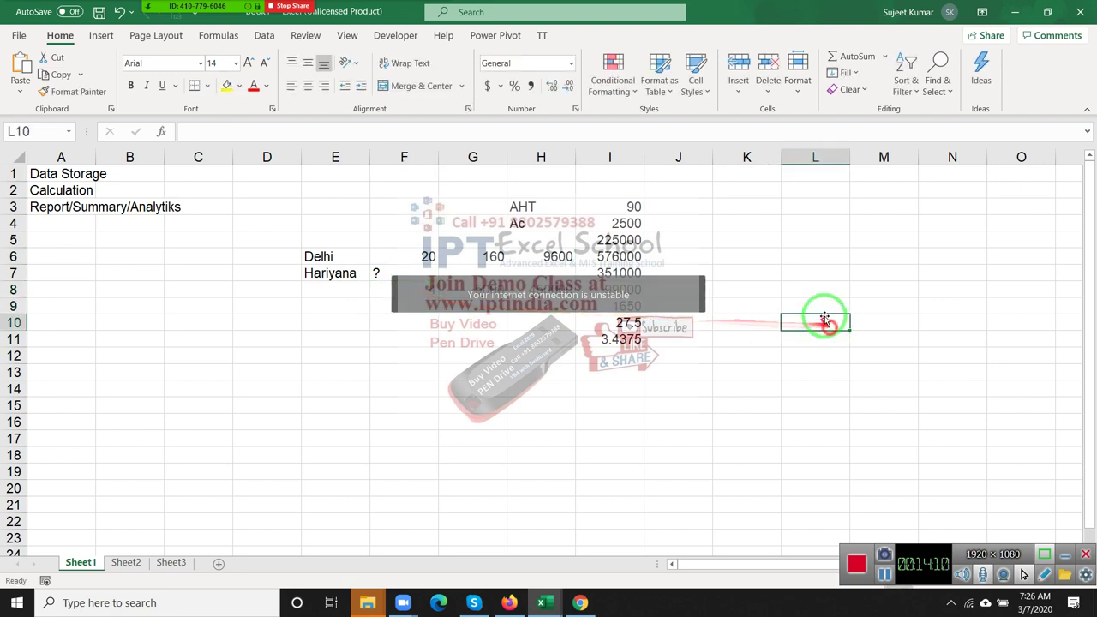
{"action": "left_click", "coordinate": [768, 206]}
{"action": "type", "text": "1"}
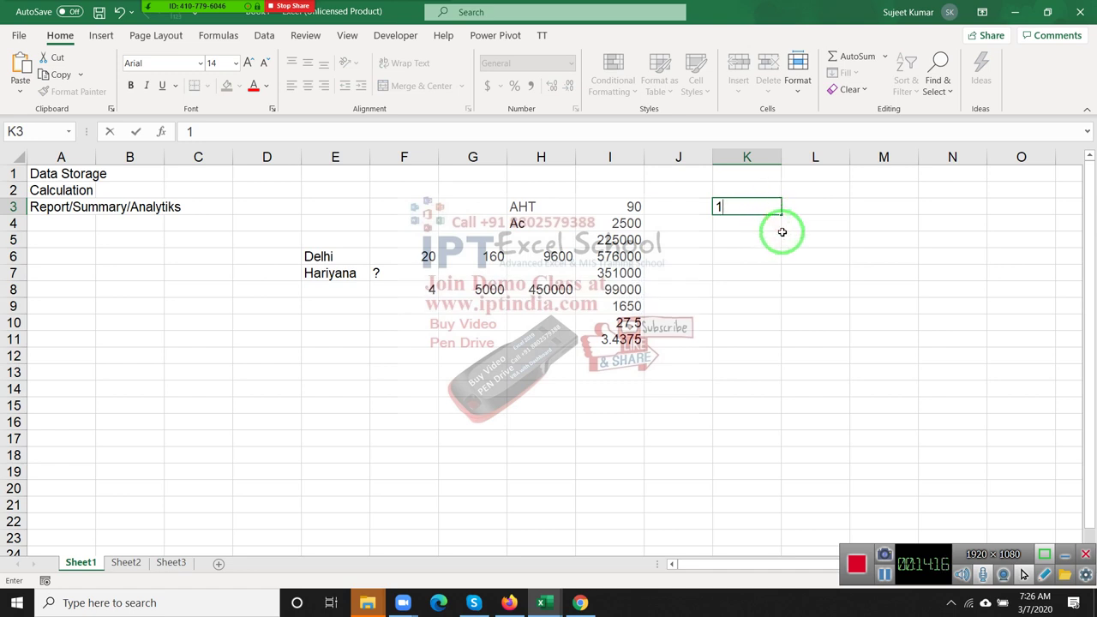
{"action": "left_click", "coordinate": [766, 240]}
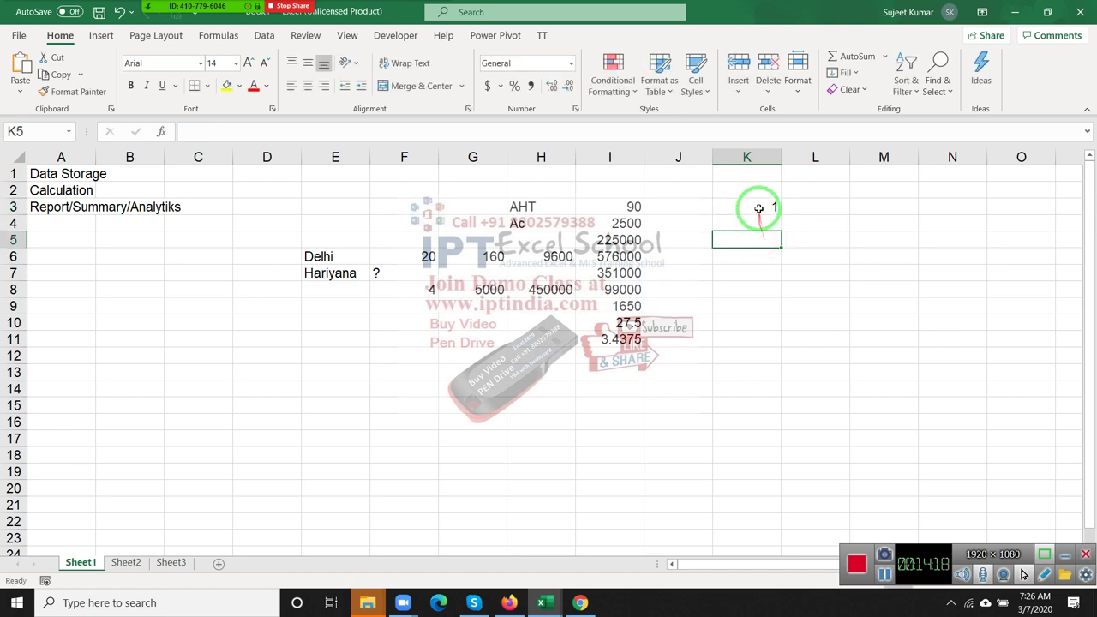
- Preview a fill from K3, check nearby cells, and return to F7
{"action": "left_click", "coordinate": [760, 207]}
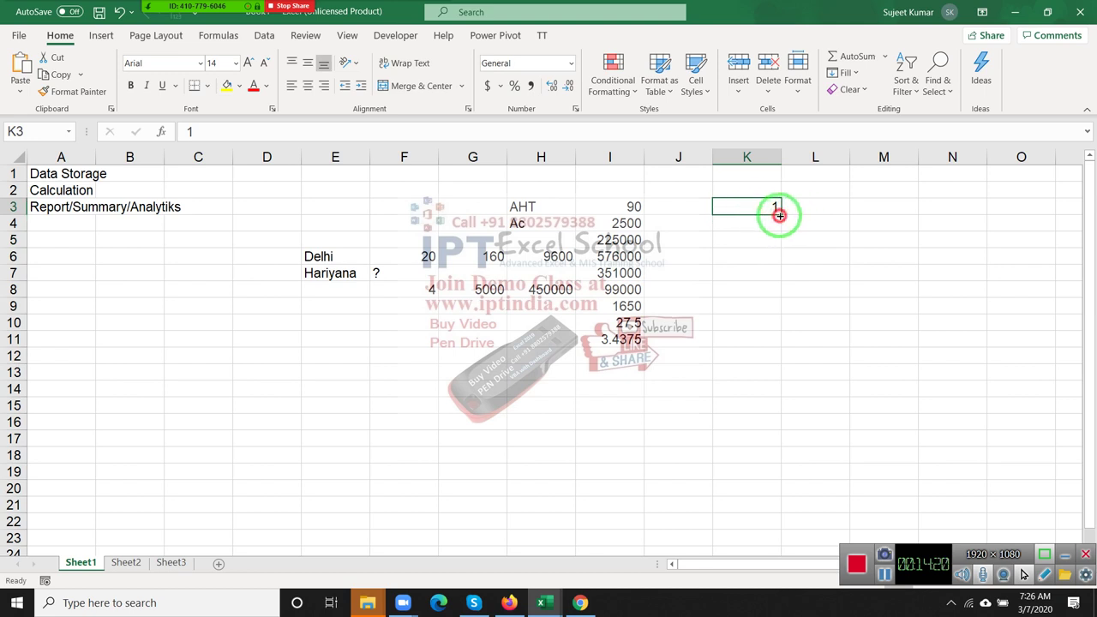
{"action": "left_click_drag", "start_coordinate": [779, 215], "coordinate": [776, 216]}
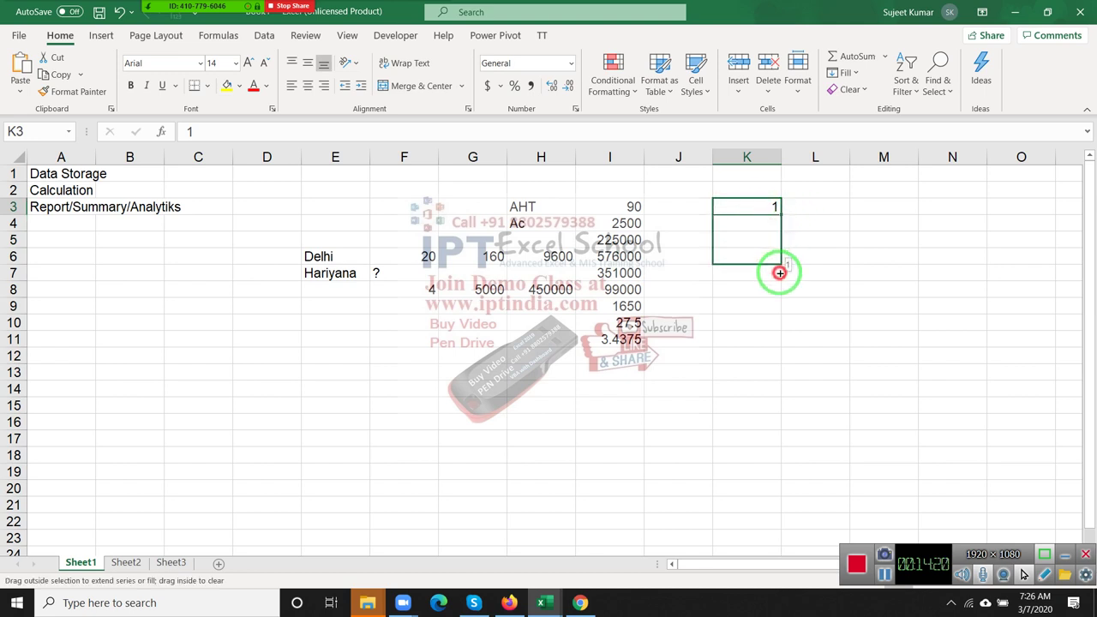
{"action": "left_click", "coordinate": [806, 213]}
{"action": "left_click", "coordinate": [821, 190]}
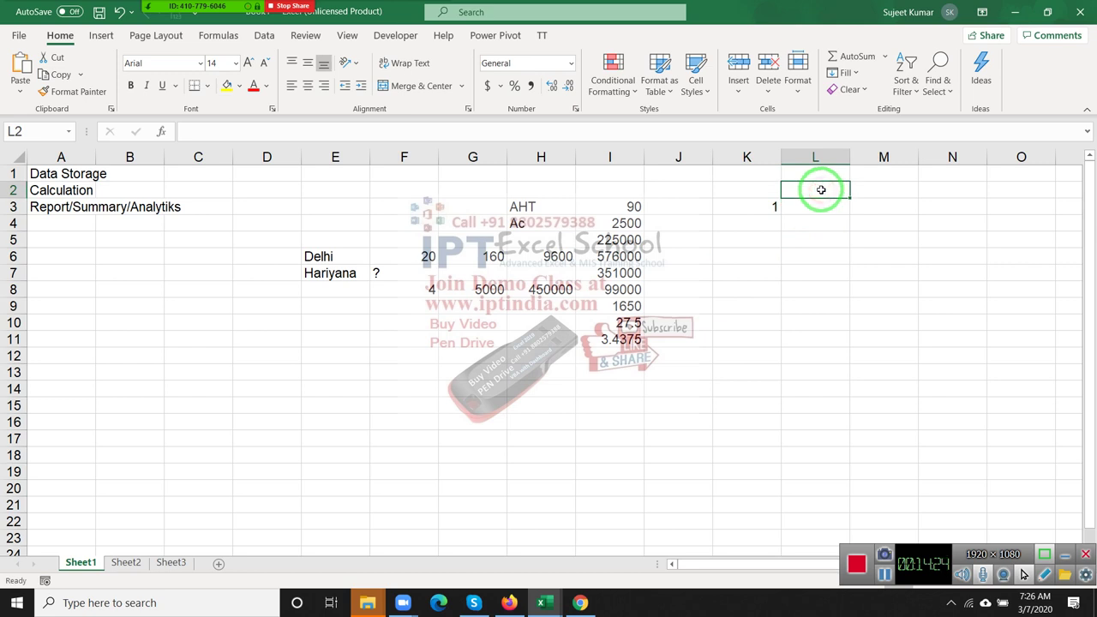
{"action": "left_click", "coordinate": [878, 207]}
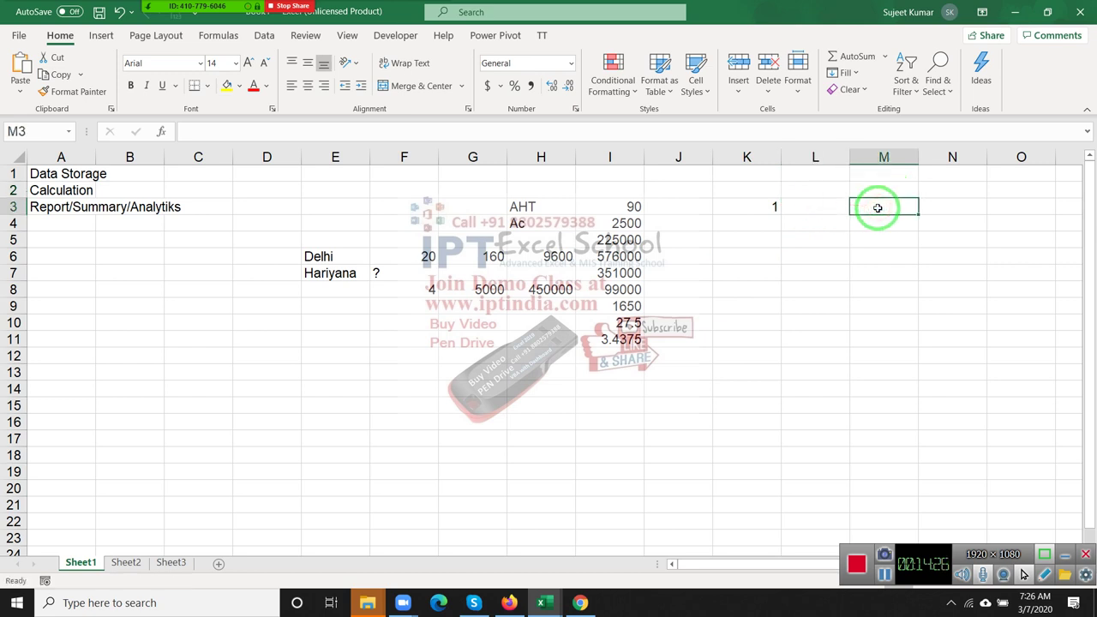
{"action": "left_click_drag", "start_coordinate": [913, 211], "coordinate": [992, 231]}
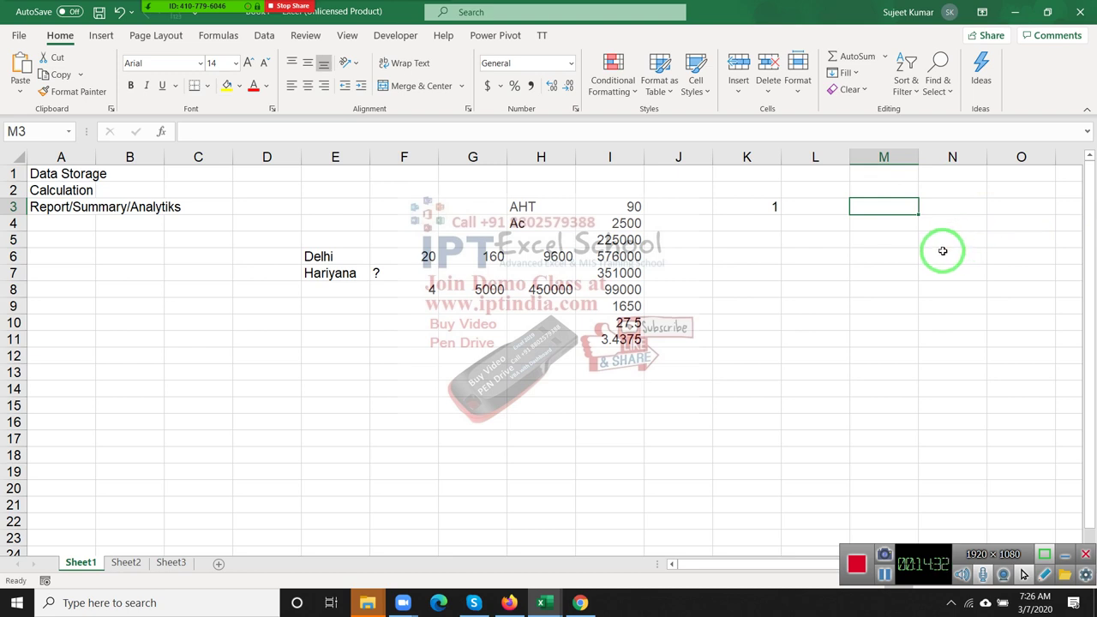
{"action": "mouse_move", "coordinate": [938, 251]}
{"action": "left_mouse_down"}
{"action": "mouse_move", "coordinate": [314, 317]}
{"action": "mouse_move", "coordinate": [395, 272]}
{"action": "left_mouse_up"}
{"action": "left_click", "coordinate": [395, 273]}
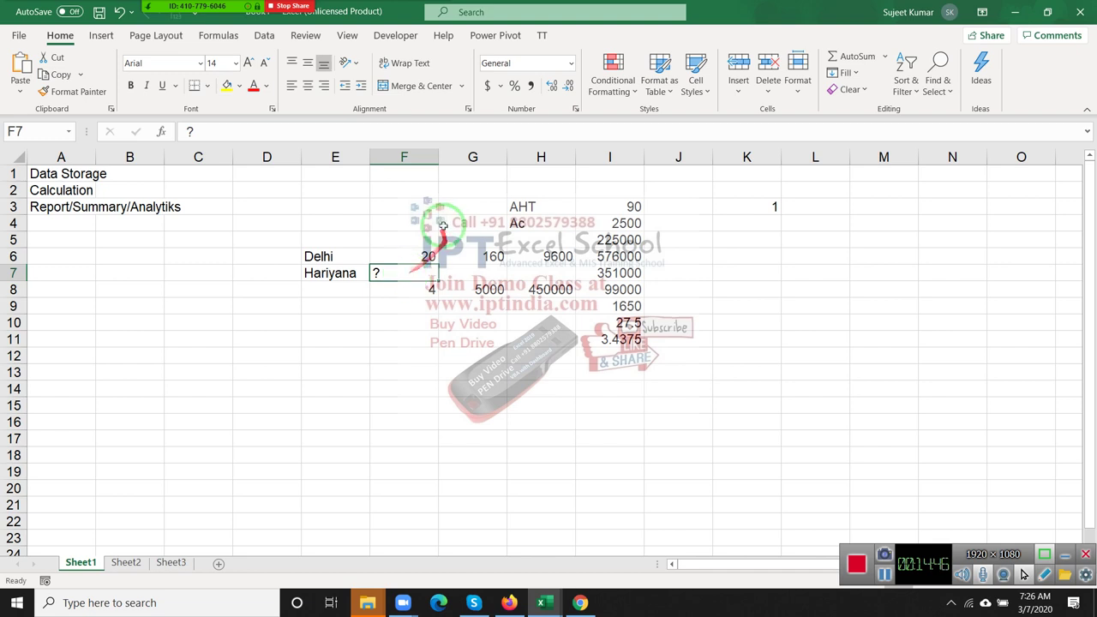
- Review the example figures, checking the values in K3, I11, F8 and I4
{"action": "mouse_move", "coordinate": [472, 172]}
{"action": "left_mouse_down"}
{"action": "mouse_move", "coordinate": [757, 395]}
{"action": "mouse_move", "coordinate": [899, 432]}
{"action": "left_mouse_up"}
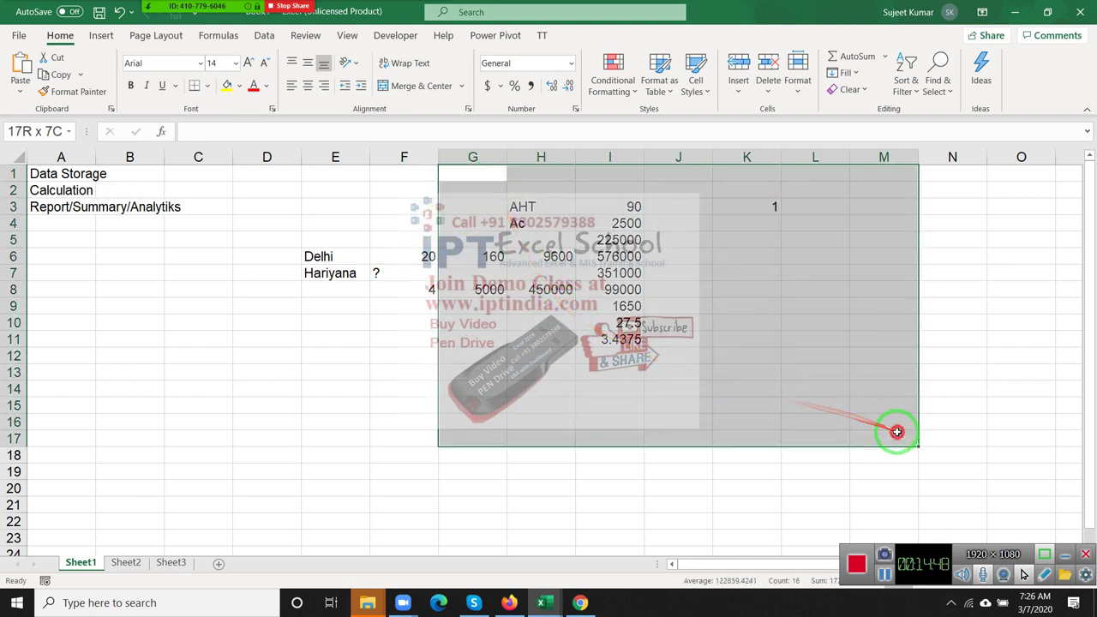
{"action": "left_click", "coordinate": [770, 207]}
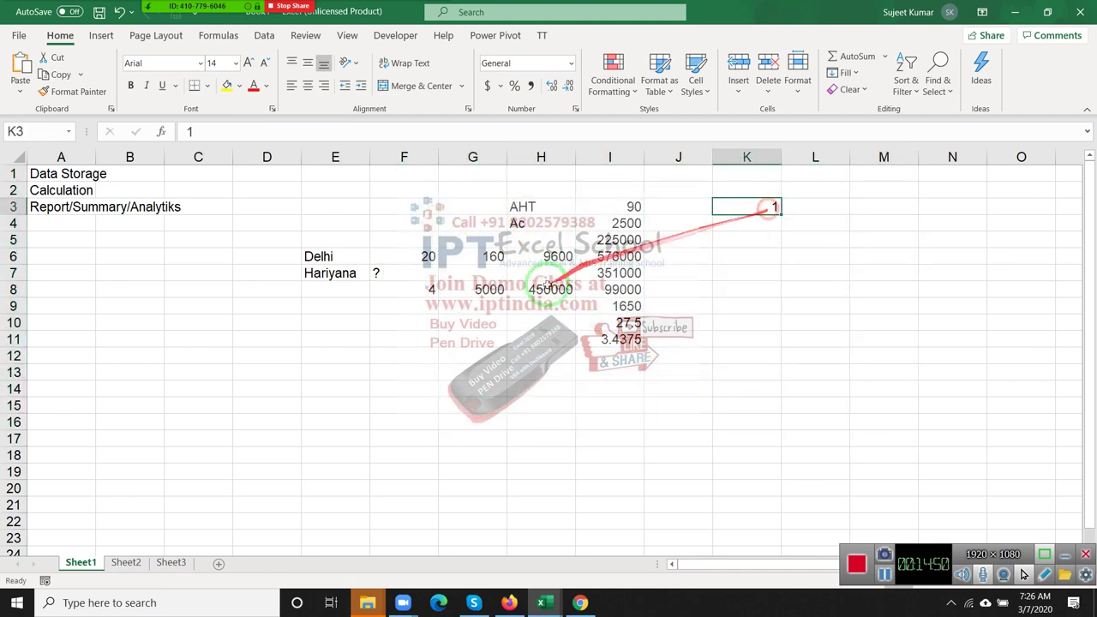
{"action": "left_click", "coordinate": [597, 342]}
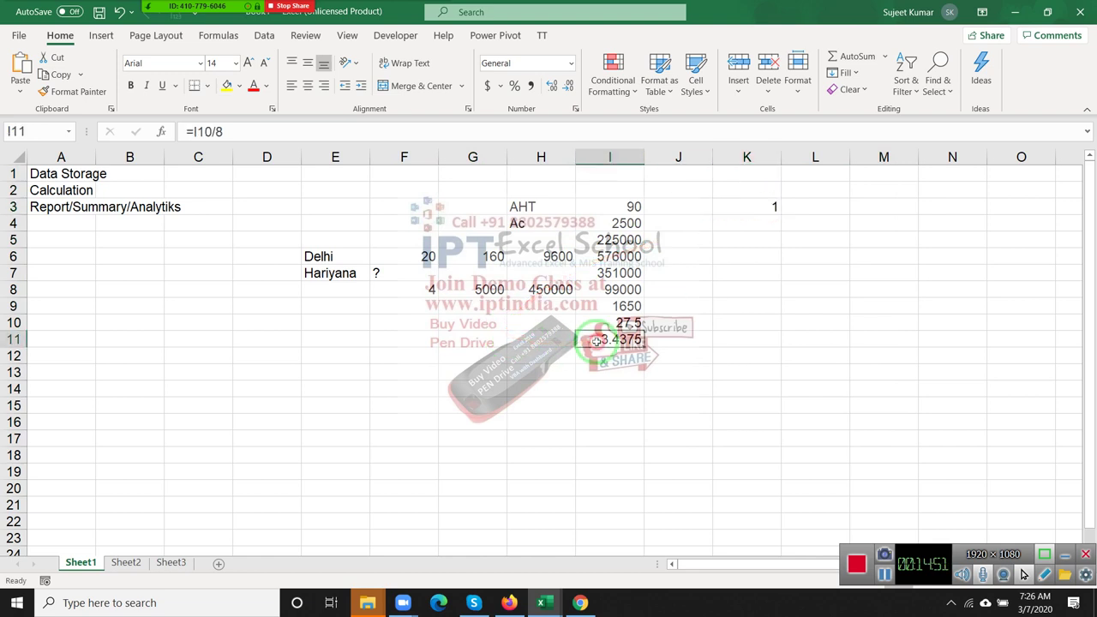
{"action": "left_click", "coordinate": [401, 293]}
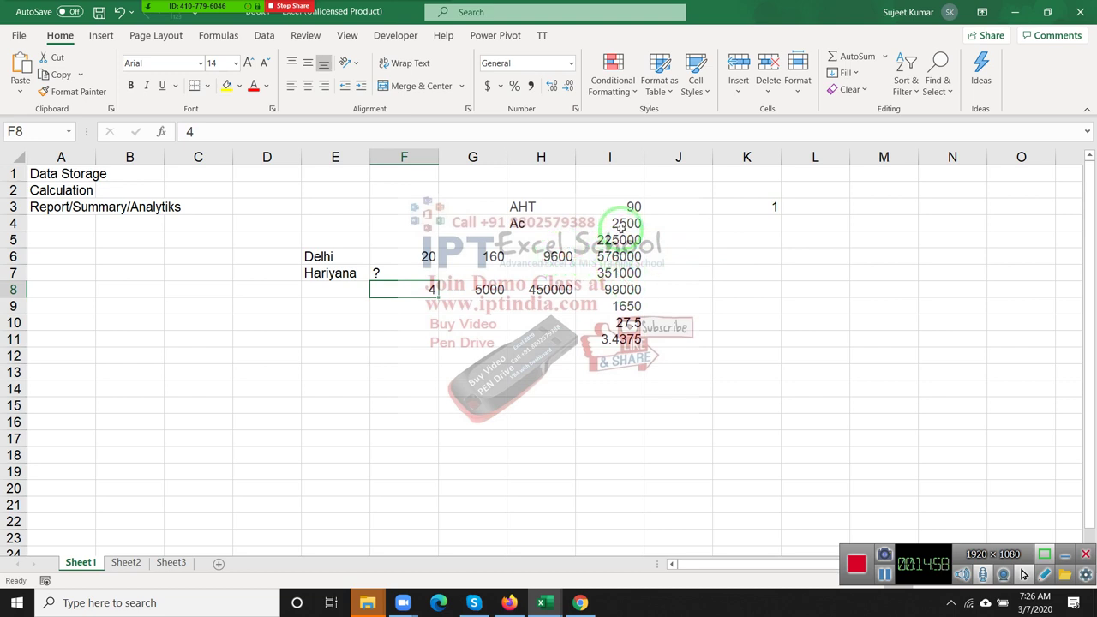
{"action": "left_click", "coordinate": [625, 226]}
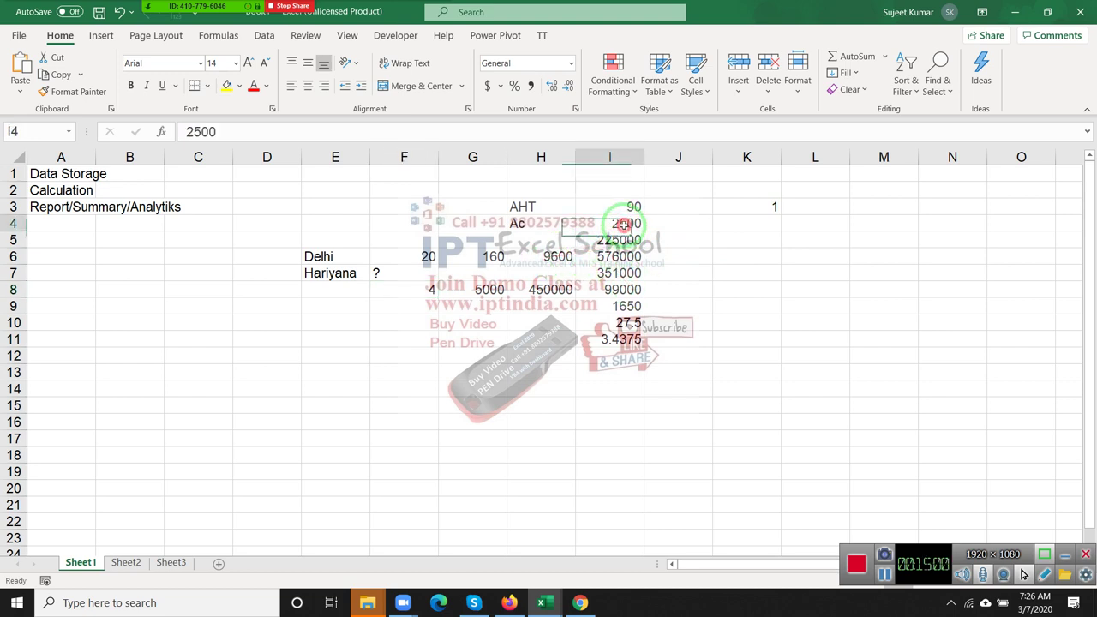
- Enter 2000 in K7, then enter 2-4 in L7 and delete it again
{"action": "left_click", "coordinate": [763, 261]}
{"action": "type", "text": "200"}
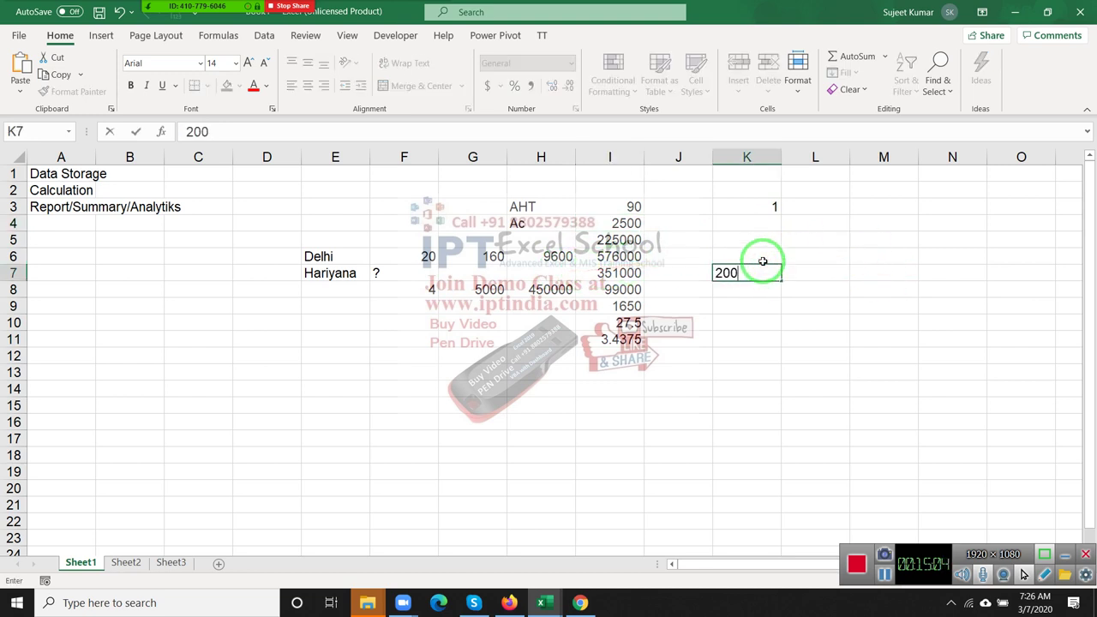
{"action": "type", "text": "0"}
{"action": "key", "text": "Tab"}
{"action": "type", "text": "2-"}
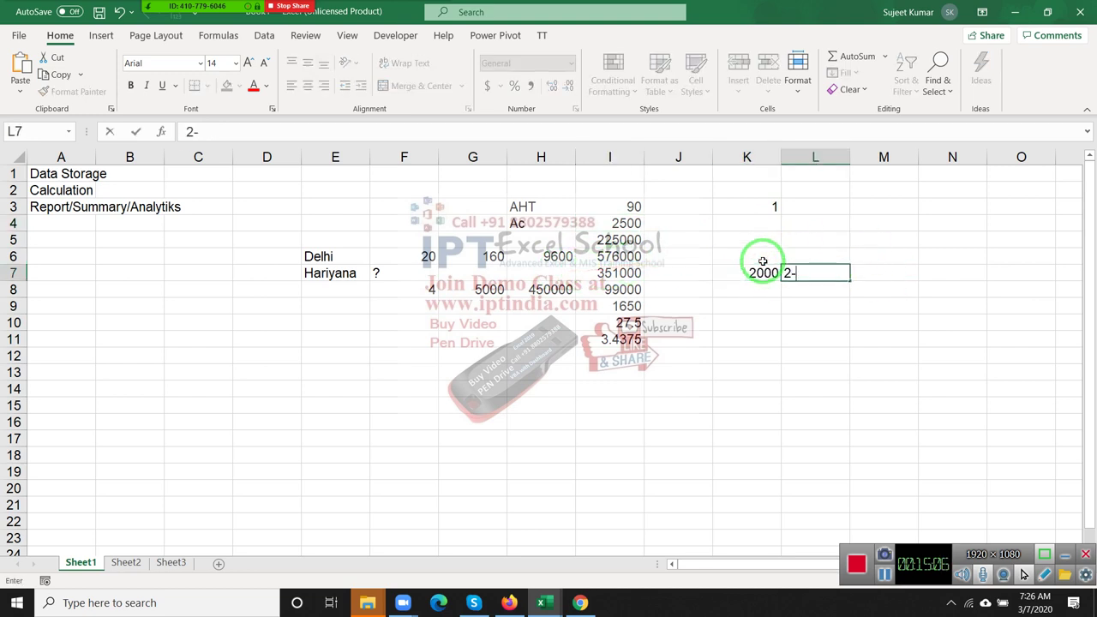
{"action": "type", "text": "4"}
{"action": "key", "text": "Return"}
{"action": "key", "text": "Up"}
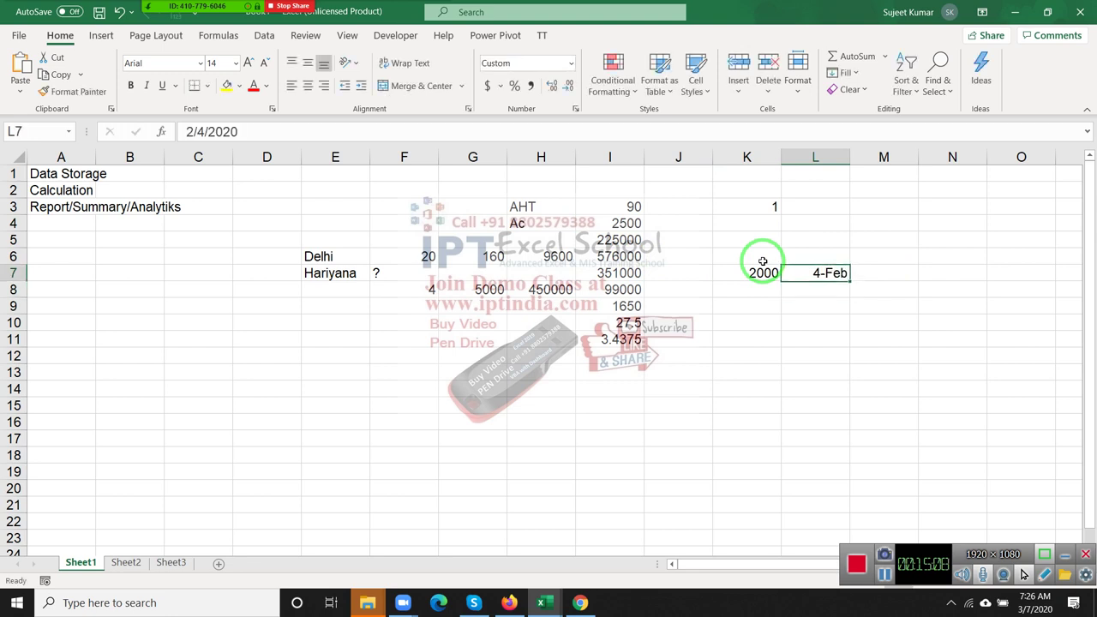
{"action": "key", "text": "Delete"}
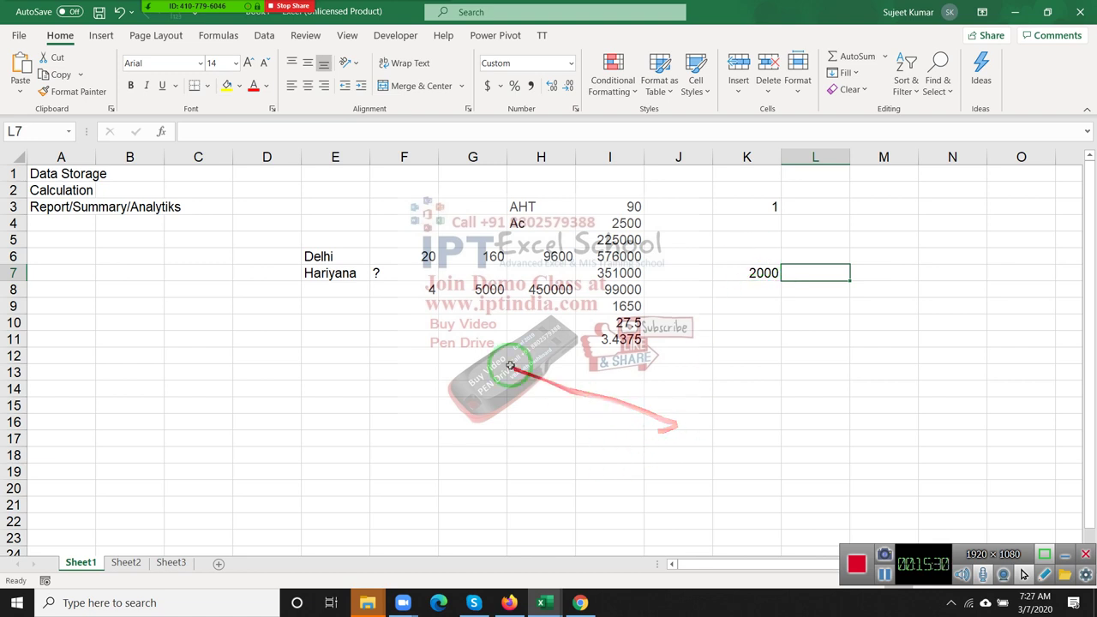
- Enter 63 in F9 and 42 in F10
{"action": "left_click", "coordinate": [421, 305]}
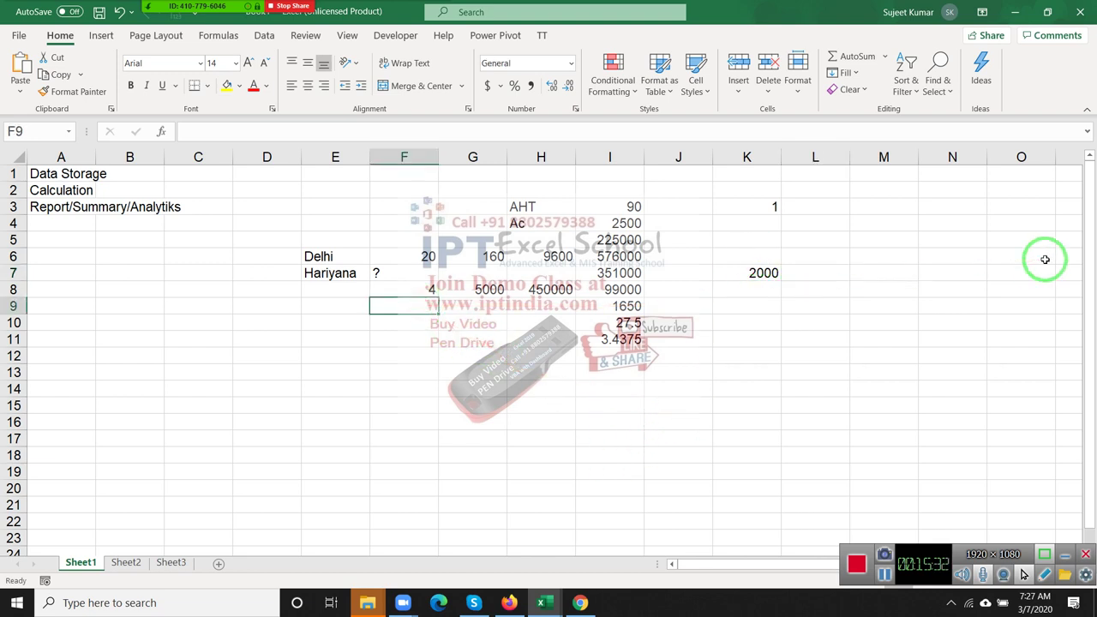
{"action": "type", "text": "63"}
{"action": "key", "text": "Return"}
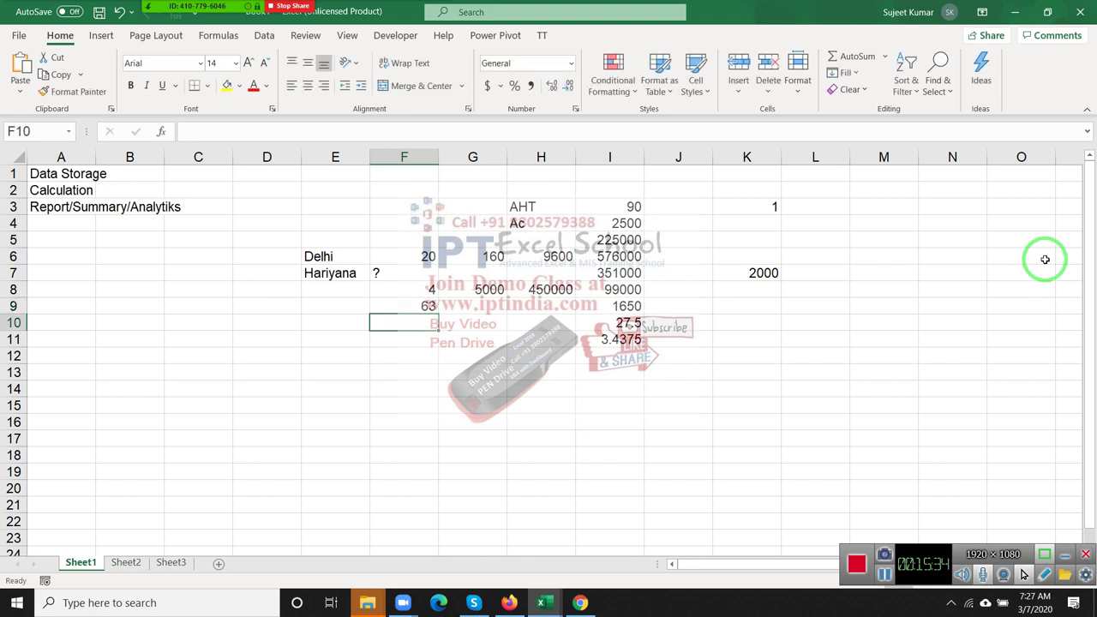
{"action": "key", "text": "Up"}
{"action": "key", "text": "Down"}
{"action": "type", "text": "42"}
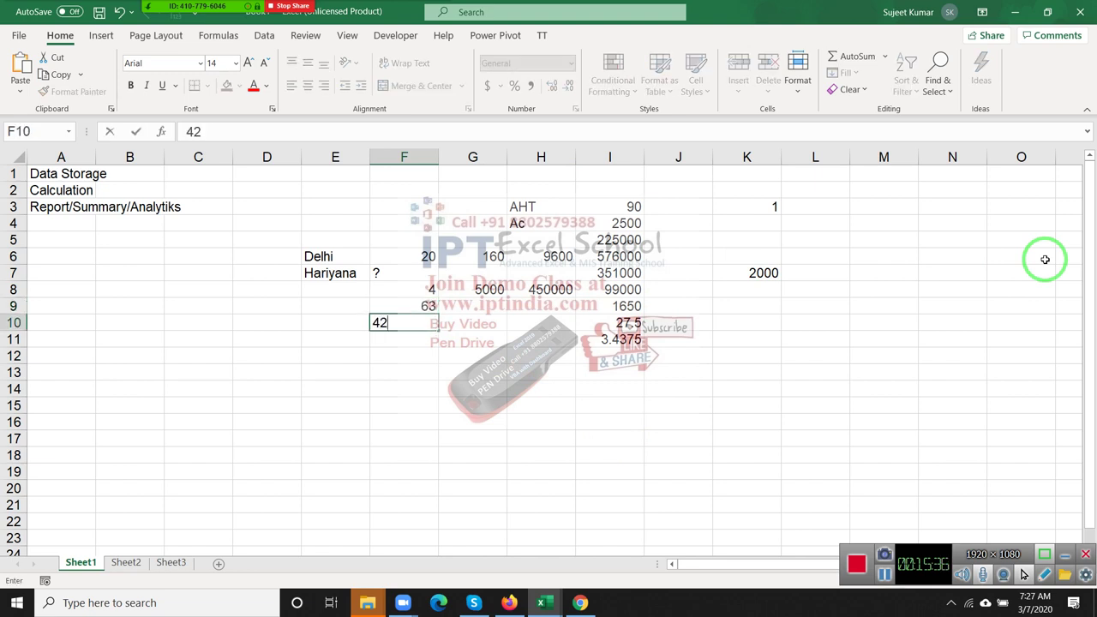
{"action": "key", "text": "Tab"}
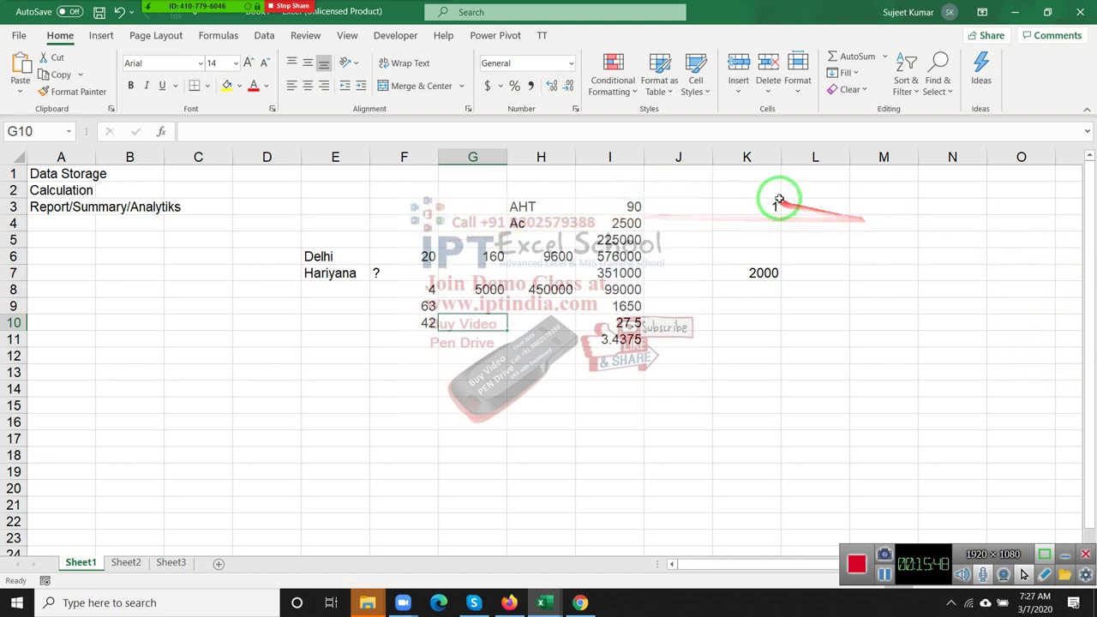
- Select the example range D1:L12 and delete its contents
{"action": "left_click_drag", "start_coordinate": [778, 201], "coordinate": [767, 403]}
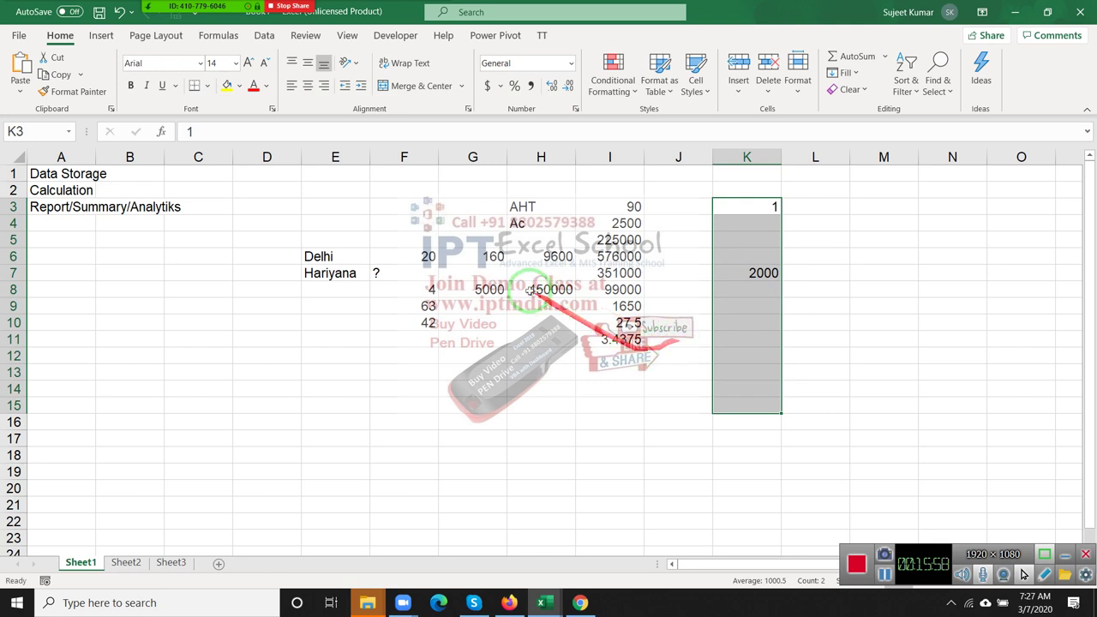
{"action": "left_click", "coordinate": [425, 324]}
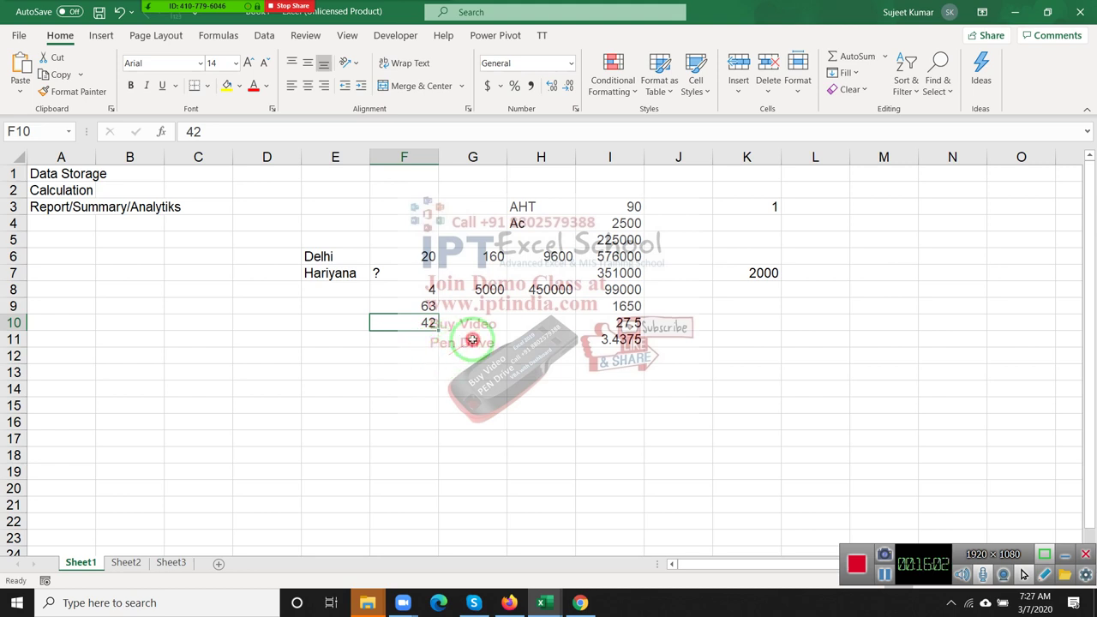
{"action": "left_click_drag", "start_coordinate": [296, 173], "coordinate": [806, 354]}
{"action": "key", "text": "Delete"}
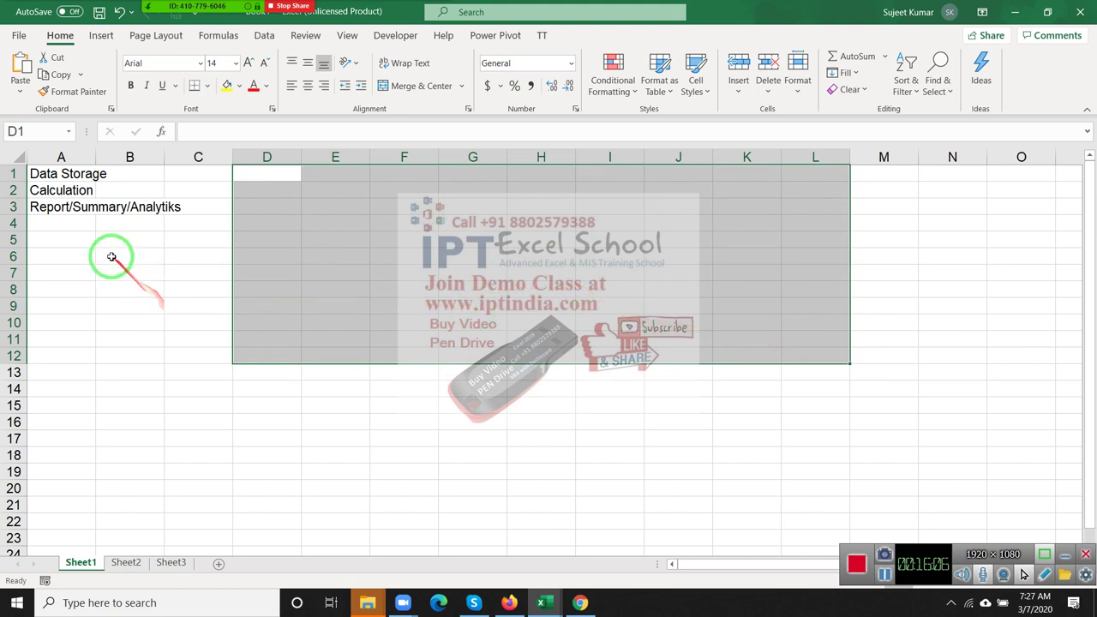
- Type 'Sharing' into cell A4 below the existing list items
{"action": "left_click", "coordinate": [79, 210]}
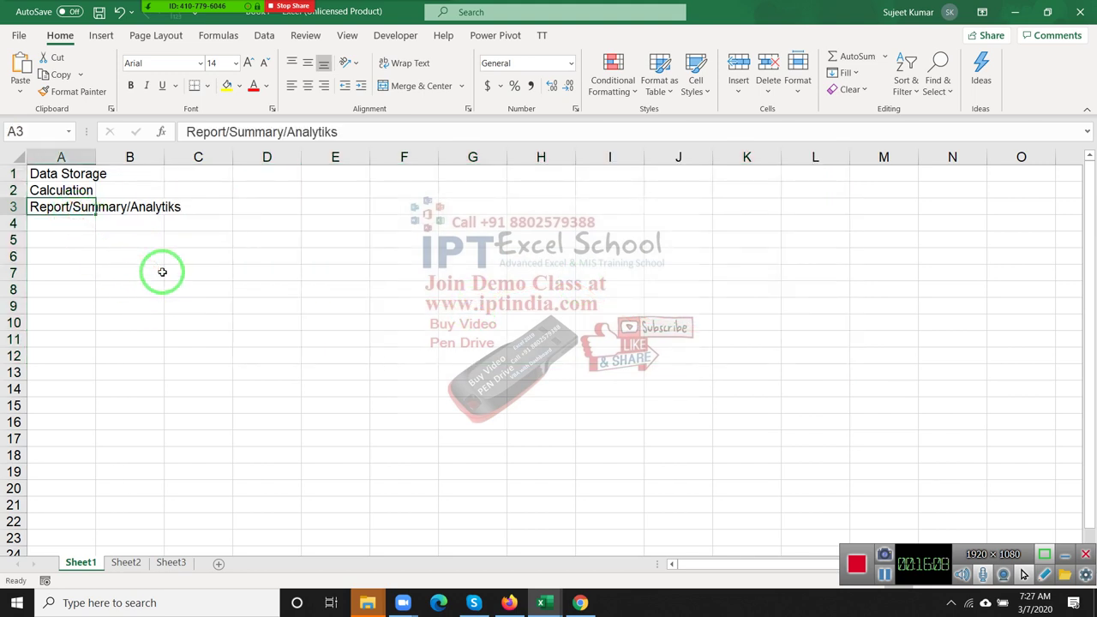
{"action": "left_click", "coordinate": [89, 225]}
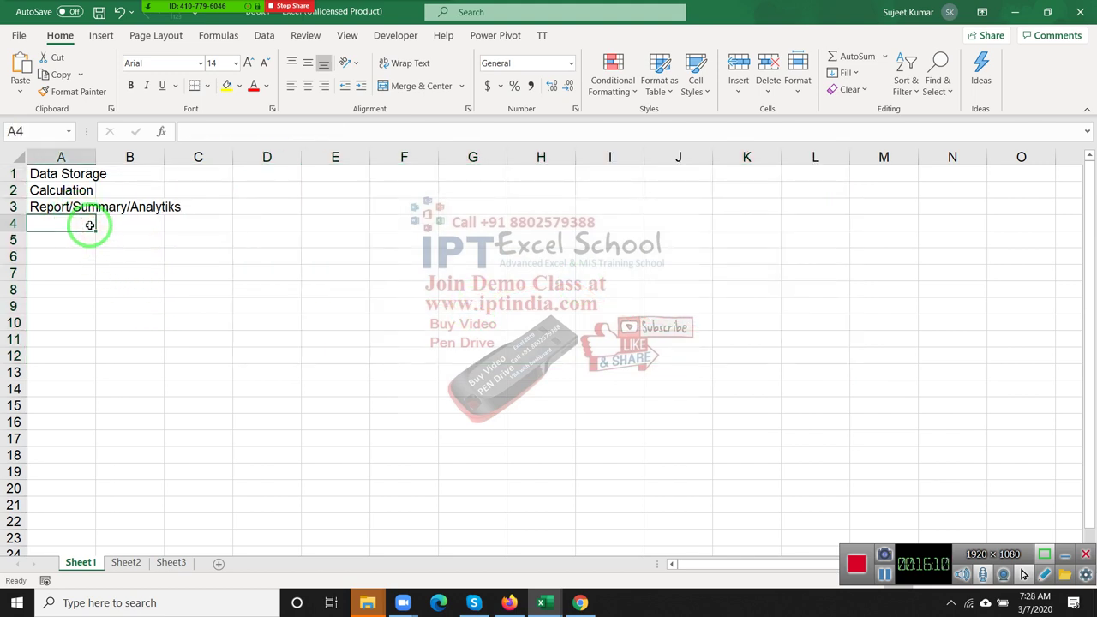
{"action": "type", "text": "S"}
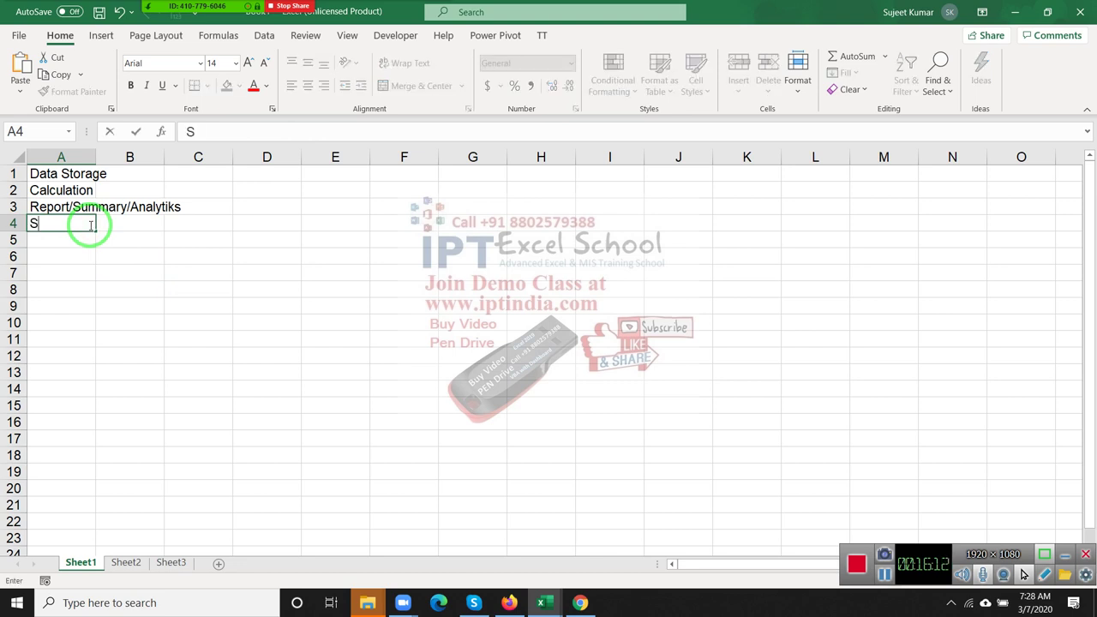
{"action": "type", "text": "har"}
{"action": "type", "text": "ing"}
{"action": "key", "text": "Return"}
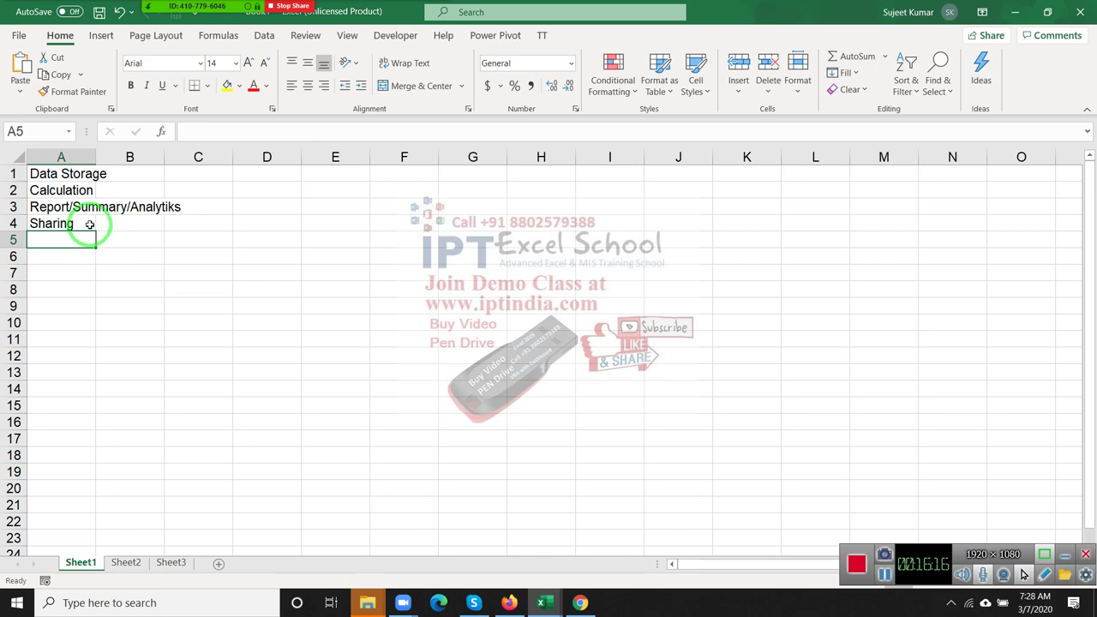
{"action": "left_click_drag", "start_coordinate": [141, 236], "coordinate": [894, 97]}
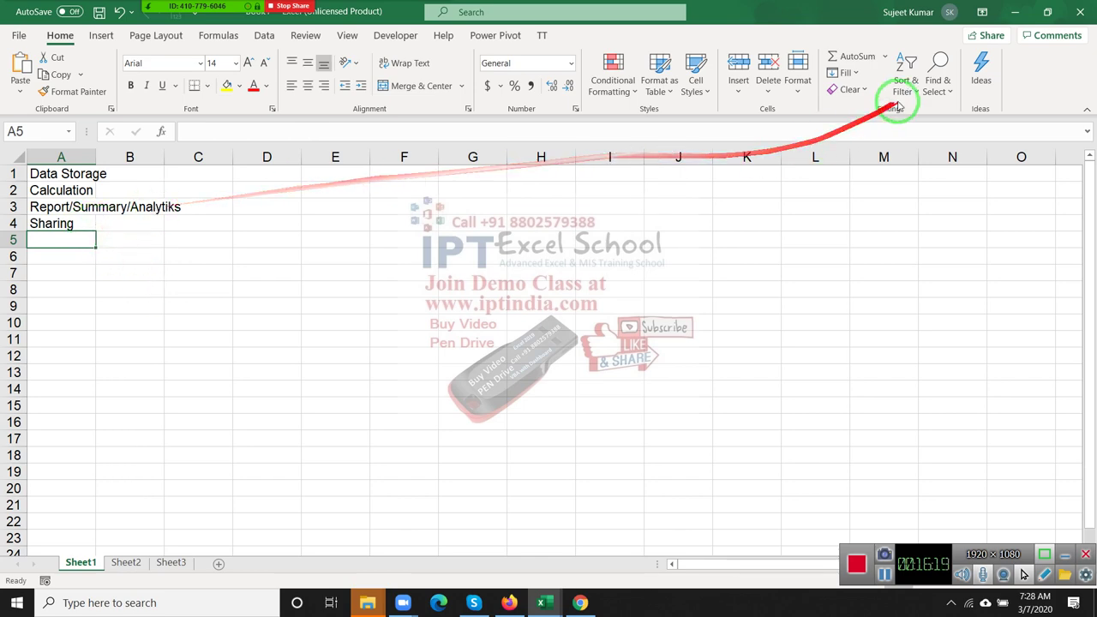
- Minimise Excel and drag selection boxes across the desktop wallpaper
{"action": "left_click", "coordinate": [1015, 17]}
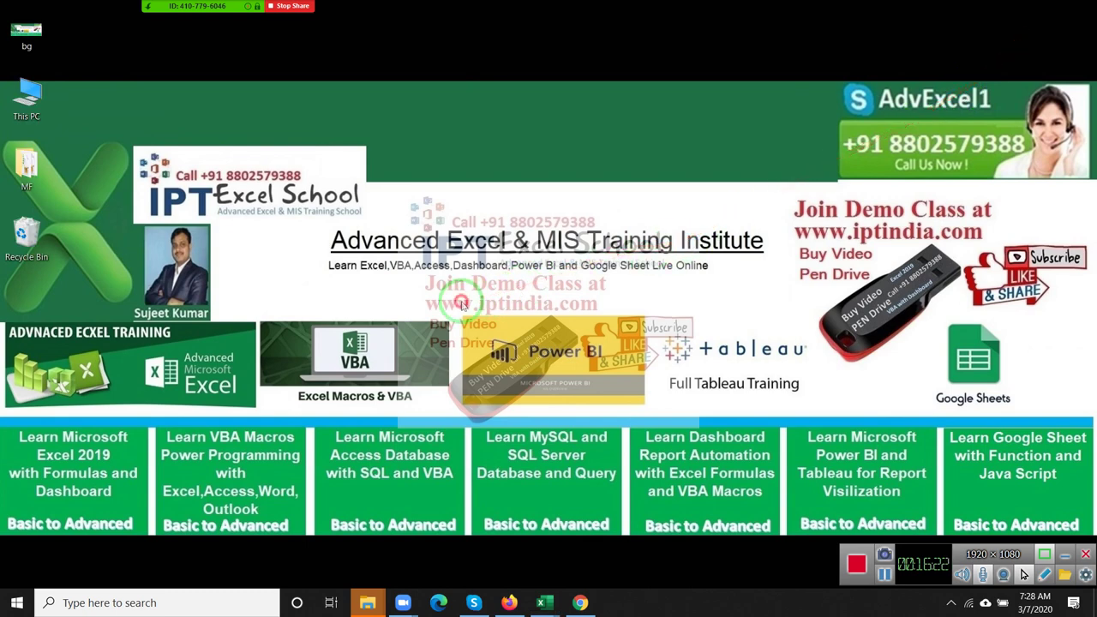
{"action": "left_click_drag", "start_coordinate": [463, 302], "coordinate": [621, 439]}
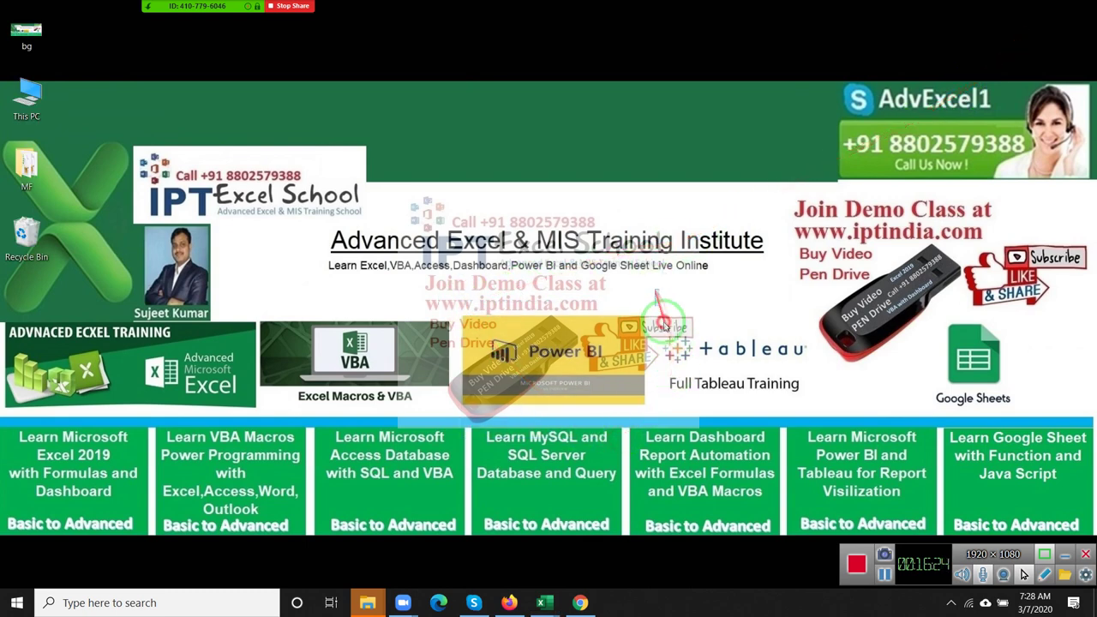
{"action": "mouse_move", "coordinate": [655, 290]}
{"action": "left_mouse_down"}
{"action": "mouse_move", "coordinate": [828, 422]}
{"action": "mouse_move", "coordinate": [815, 407]}
{"action": "left_mouse_up"}
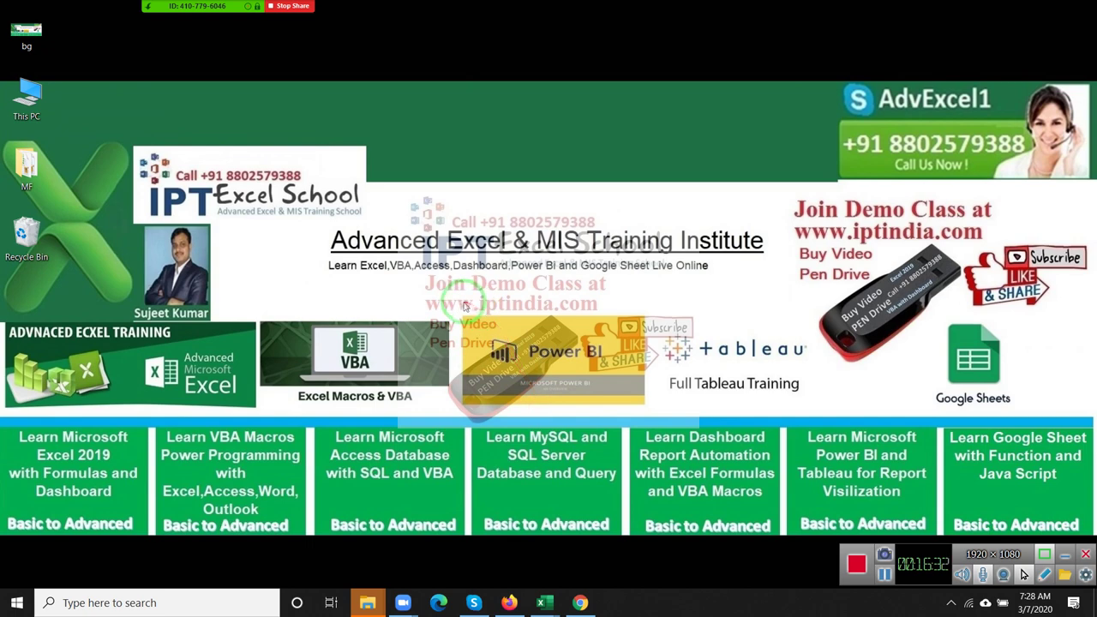
{"action": "mouse_move", "coordinate": [458, 301]}
{"action": "left_mouse_down"}
{"action": "mouse_move", "coordinate": [600, 425]}
{"action": "mouse_move", "coordinate": [653, 411]}
{"action": "left_mouse_up"}
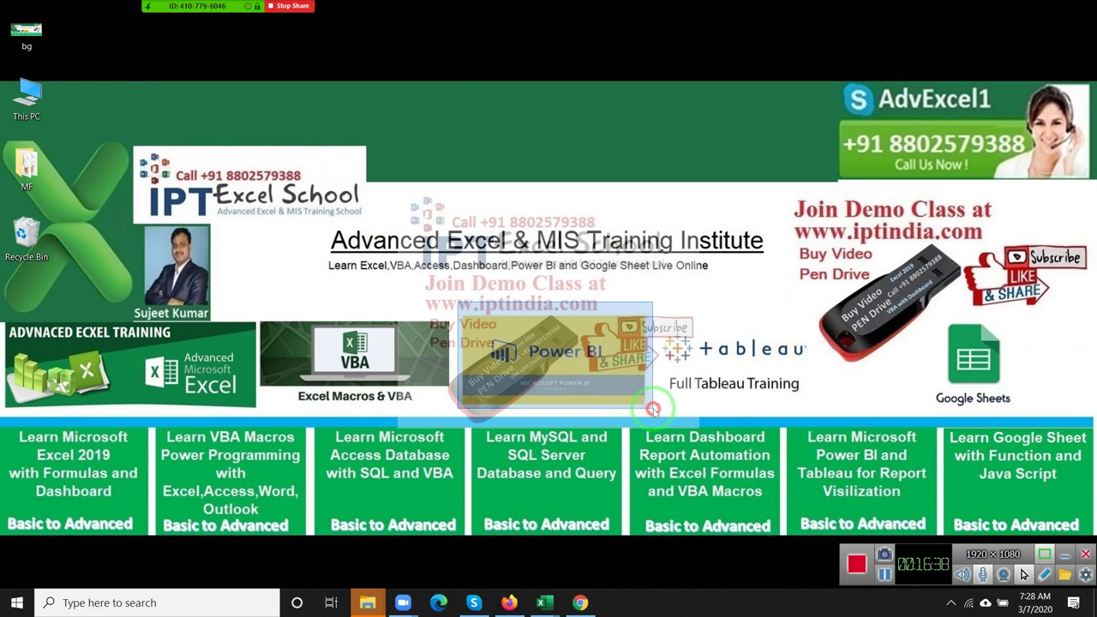
{"action": "left_click_drag", "start_coordinate": [654, 411], "coordinate": [651, 413]}
{"action": "mouse_move", "coordinate": [639, 408]}
{"action": "left_mouse_down"}
{"action": "mouse_move", "coordinate": [460, 310]}
{"action": "mouse_move", "coordinate": [661, 413]}
{"action": "left_mouse_up"}
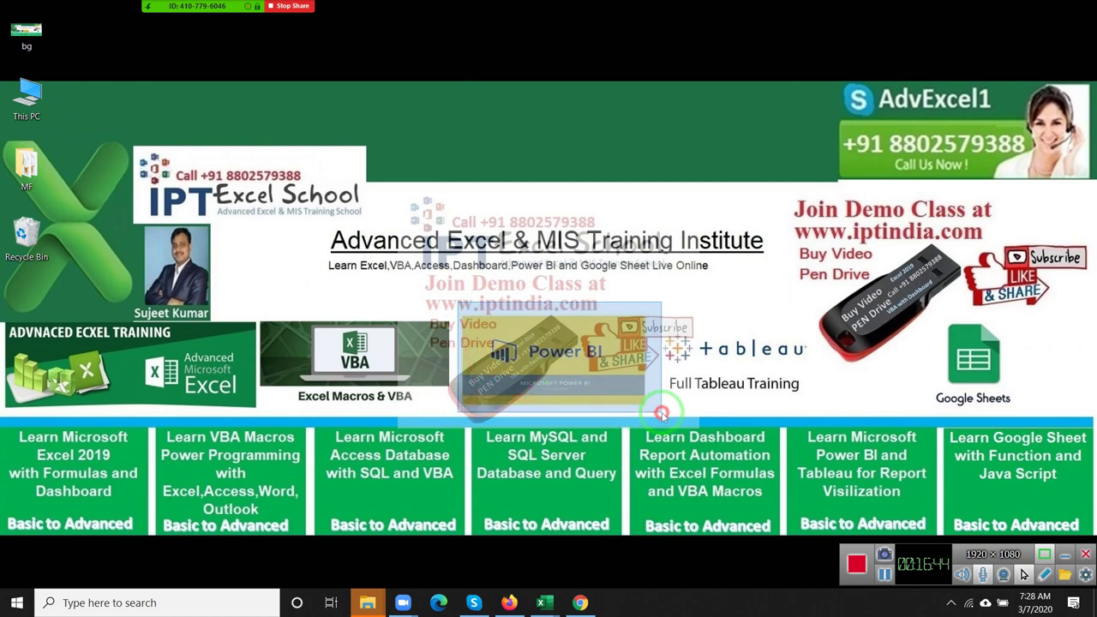
{"action": "left_click_drag", "start_coordinate": [662, 413], "coordinate": [654, 412]}
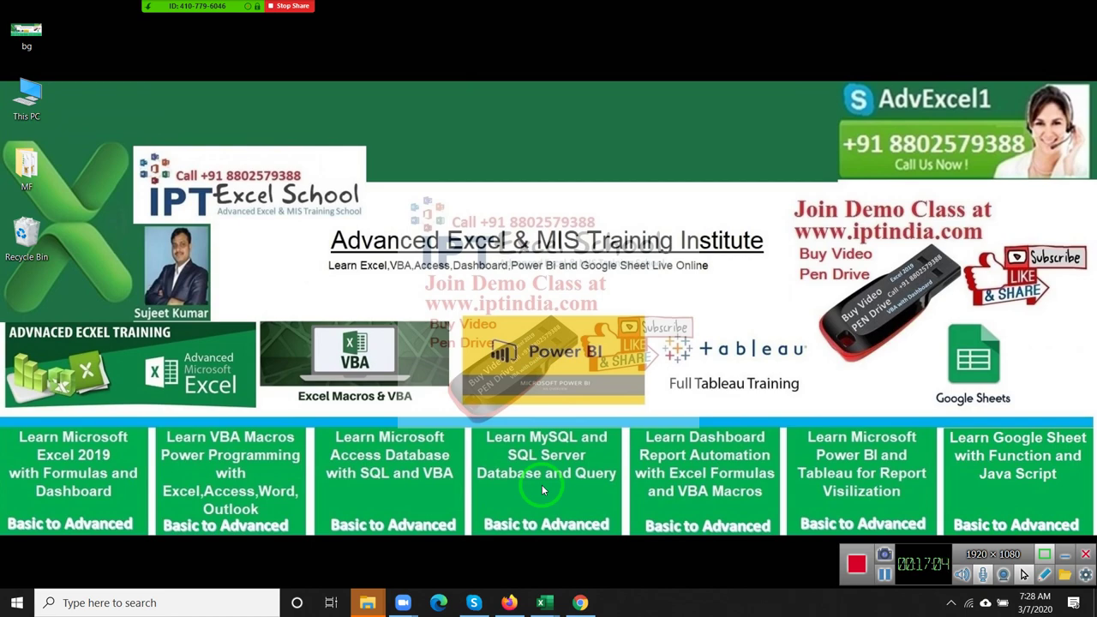
- Switch to Chrome, open the Gmail Inbox, and preview the Form.xlsm attachment
{"action": "left_click", "coordinate": [580, 603]}
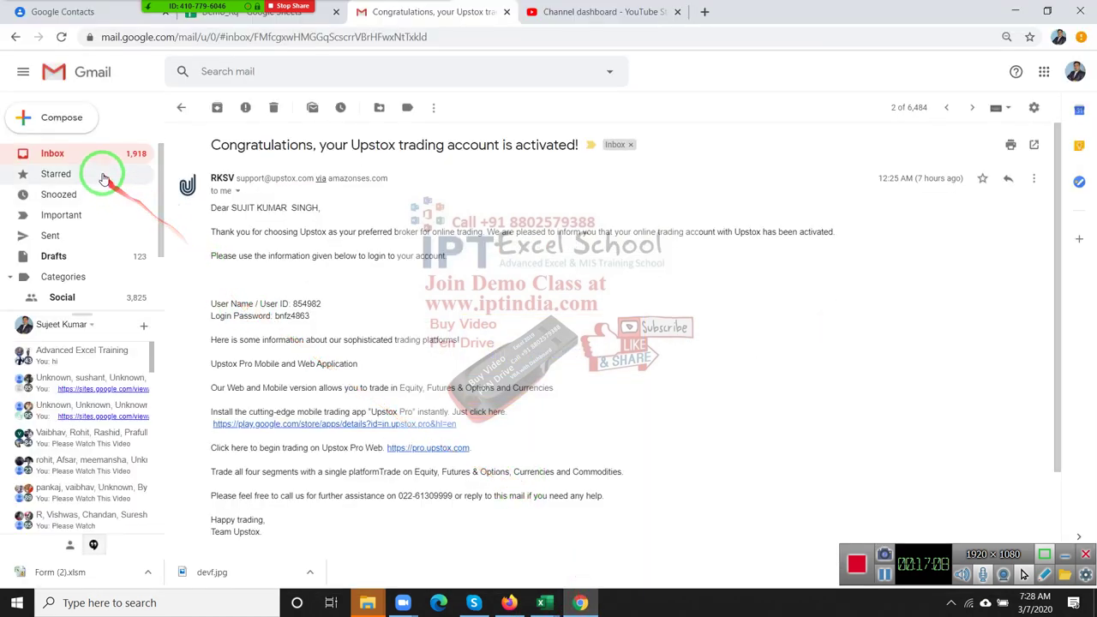
{"action": "left_click", "coordinate": [102, 150]}
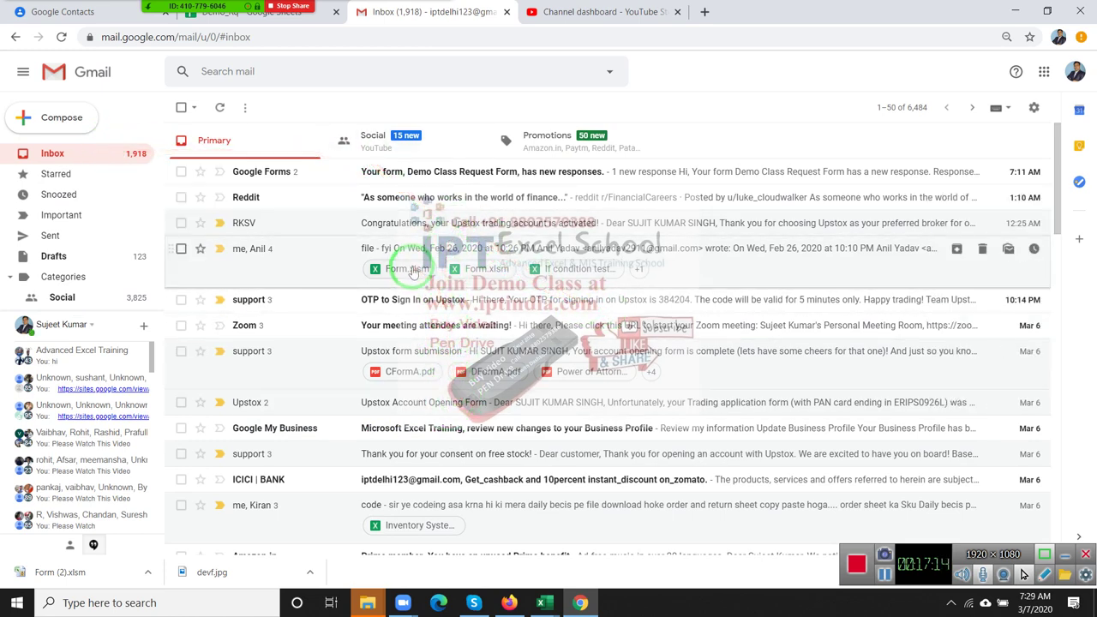
{"action": "left_click", "coordinate": [411, 272]}
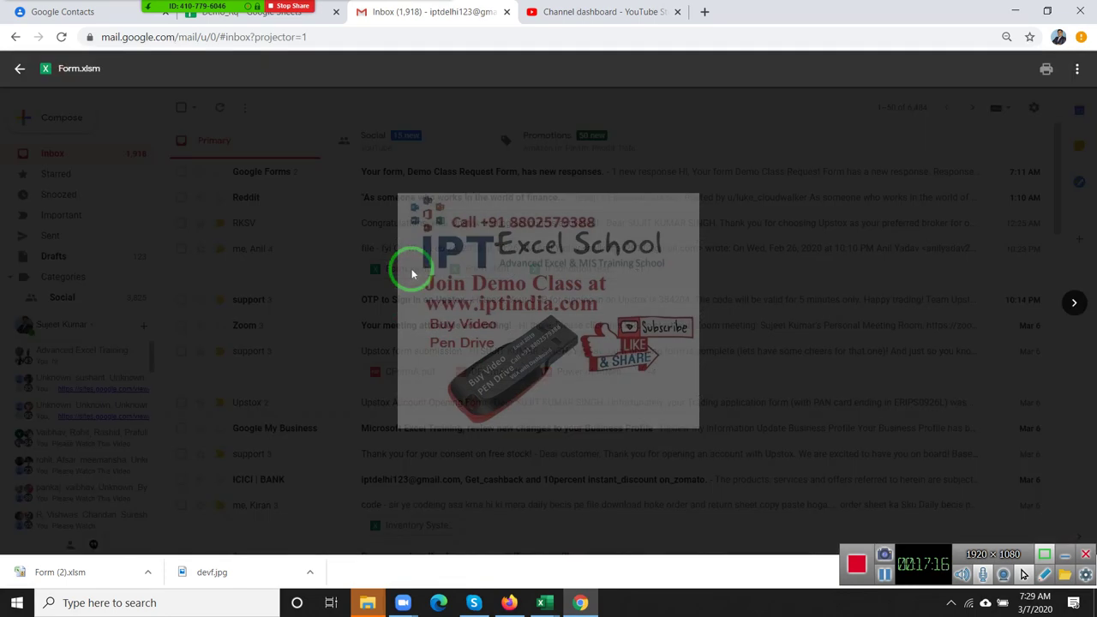
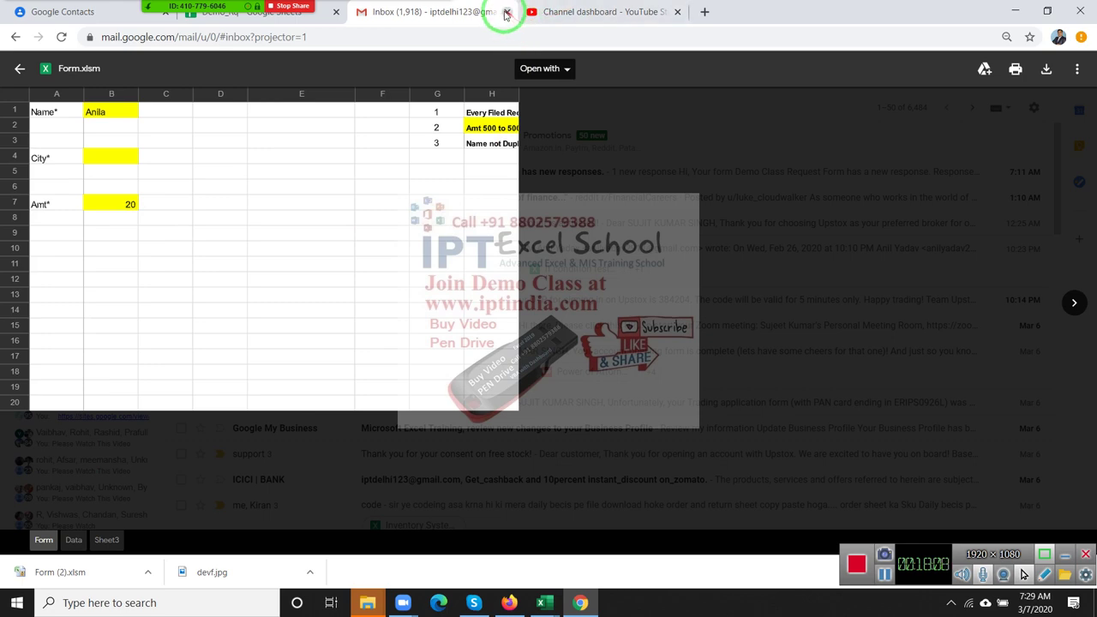
- Close the Gmail tab and hide Chrome to reveal the desktop
{"action": "left_click", "coordinate": [507, 12]}
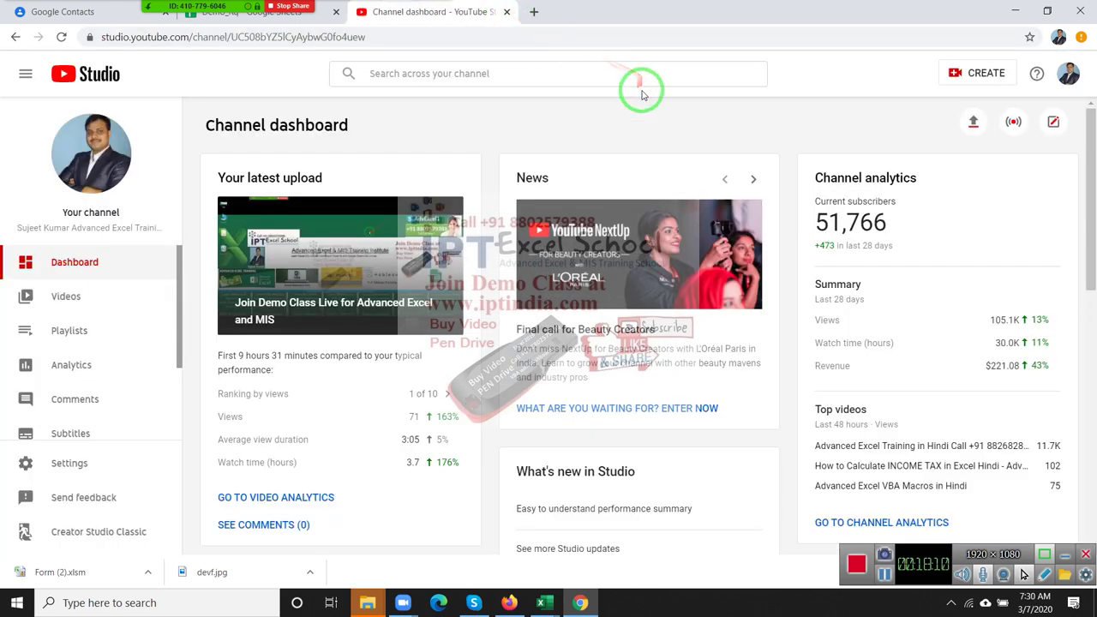
{"action": "key", "text": "super+d"}
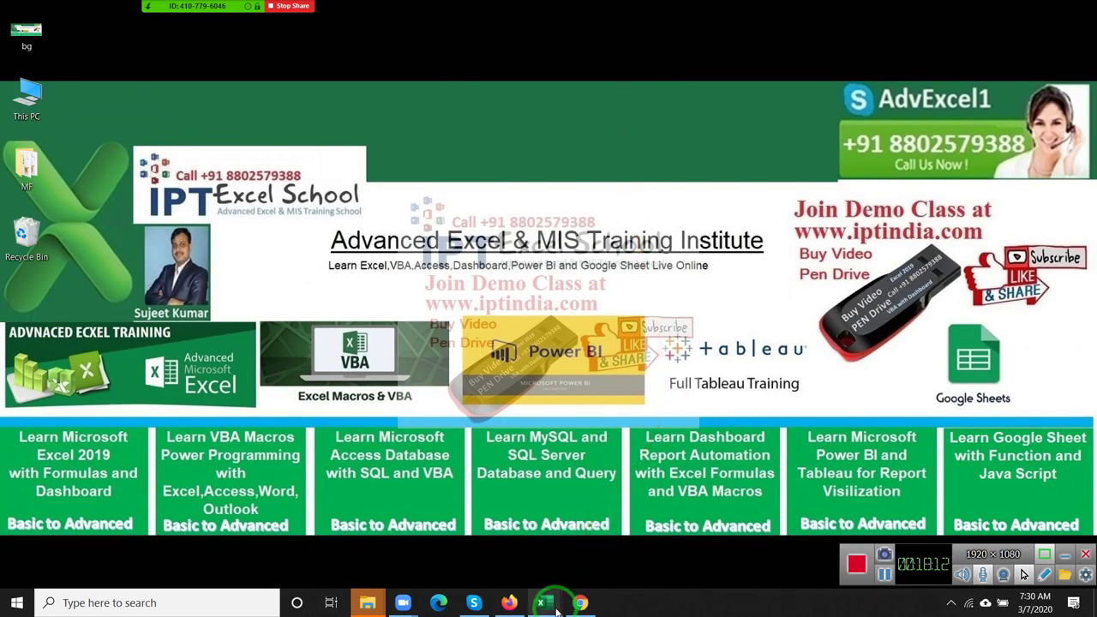
- Bring the Excel workbook forward and select cell B9, range A1:A4, cell E4 and column D
{"action": "mouse_move", "coordinate": [555, 609]}
{"action": "left_click", "coordinate": [615, 564]}
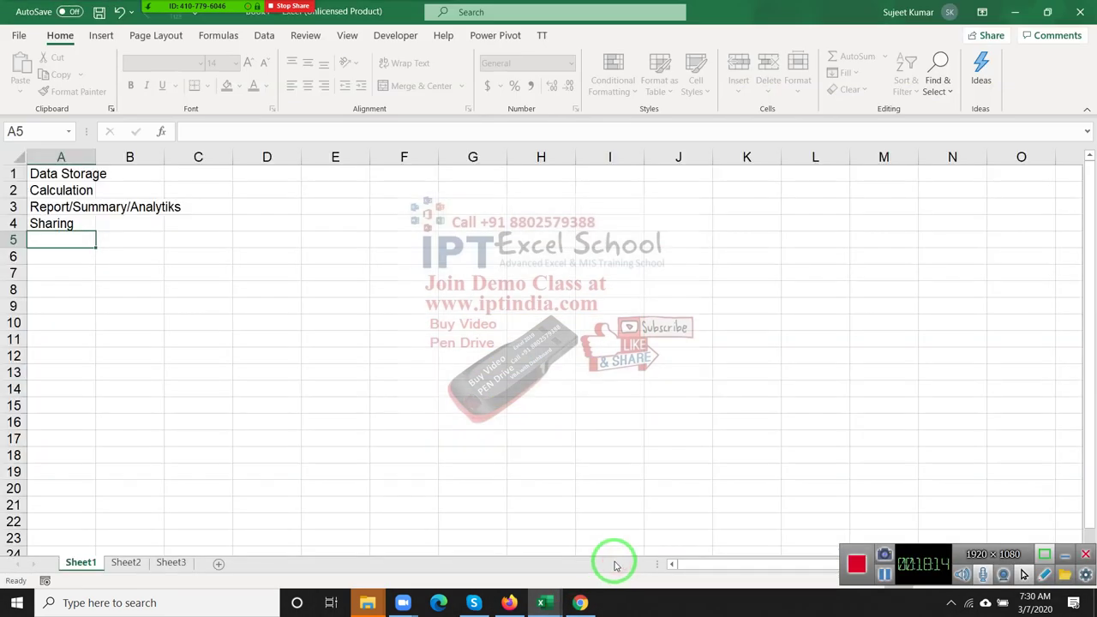
{"action": "left_click", "coordinate": [161, 308]}
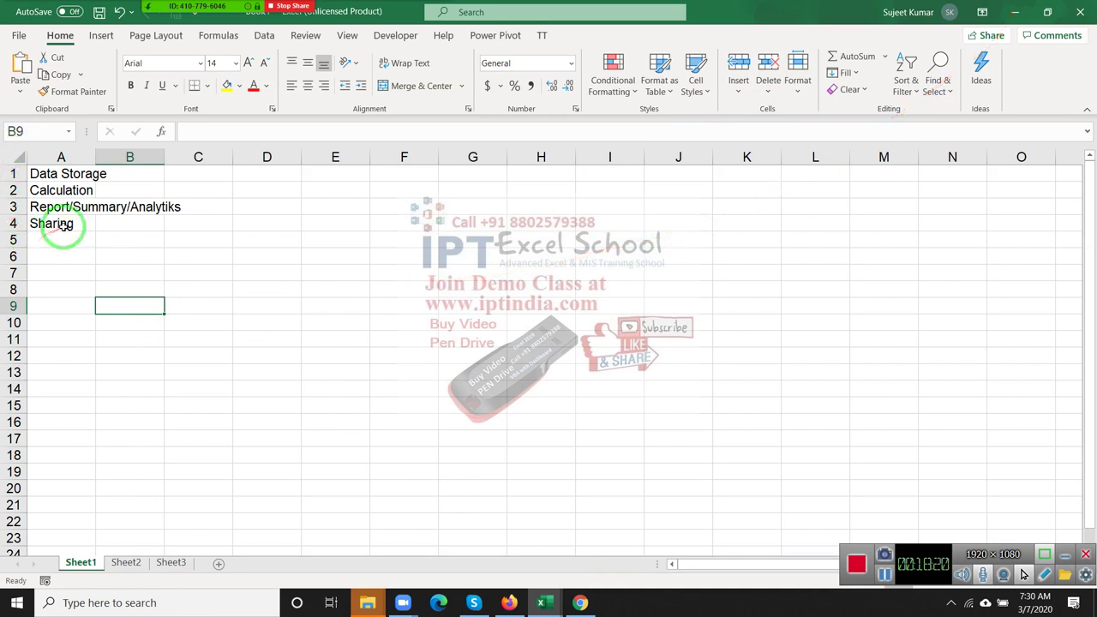
{"action": "left_click_drag", "start_coordinate": [64, 224], "coordinate": [60, 168]}
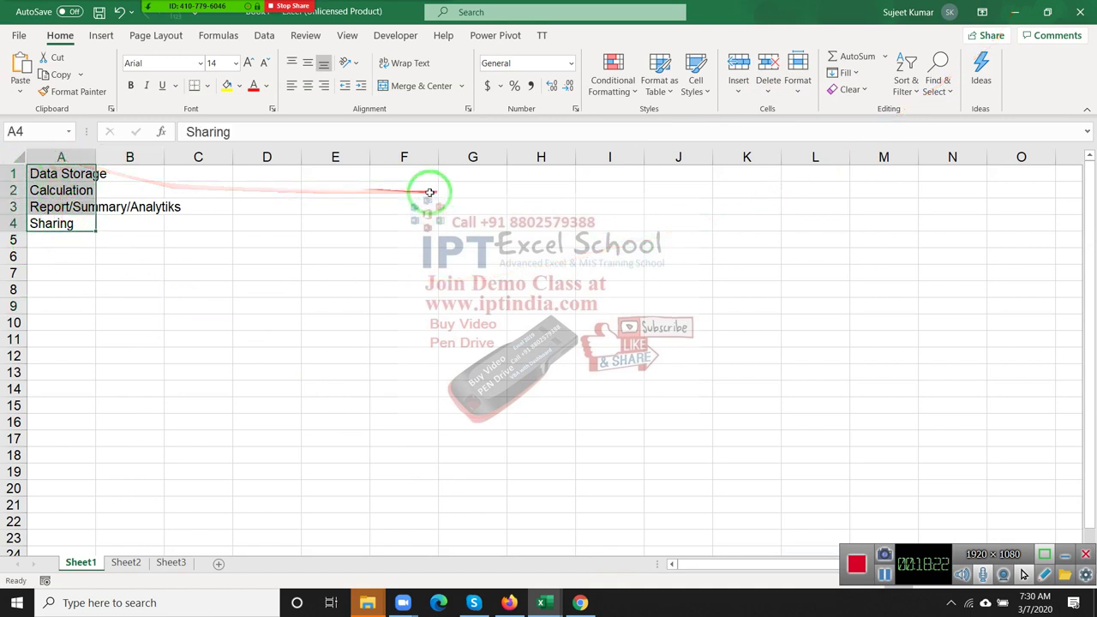
{"action": "left_click", "coordinate": [339, 223]}
{"action": "left_click", "coordinate": [267, 157]}
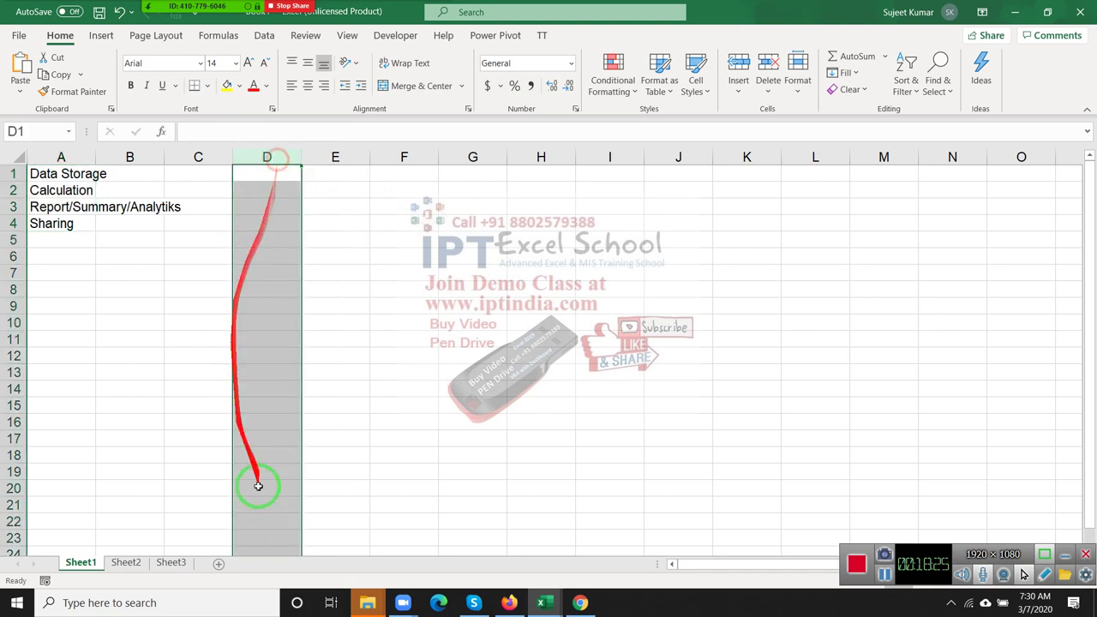
- Add a new blank Sheet4 and select cell A1 on it
{"action": "left_click", "coordinate": [217, 563]}
{"action": "left_click", "coordinate": [126, 157]}
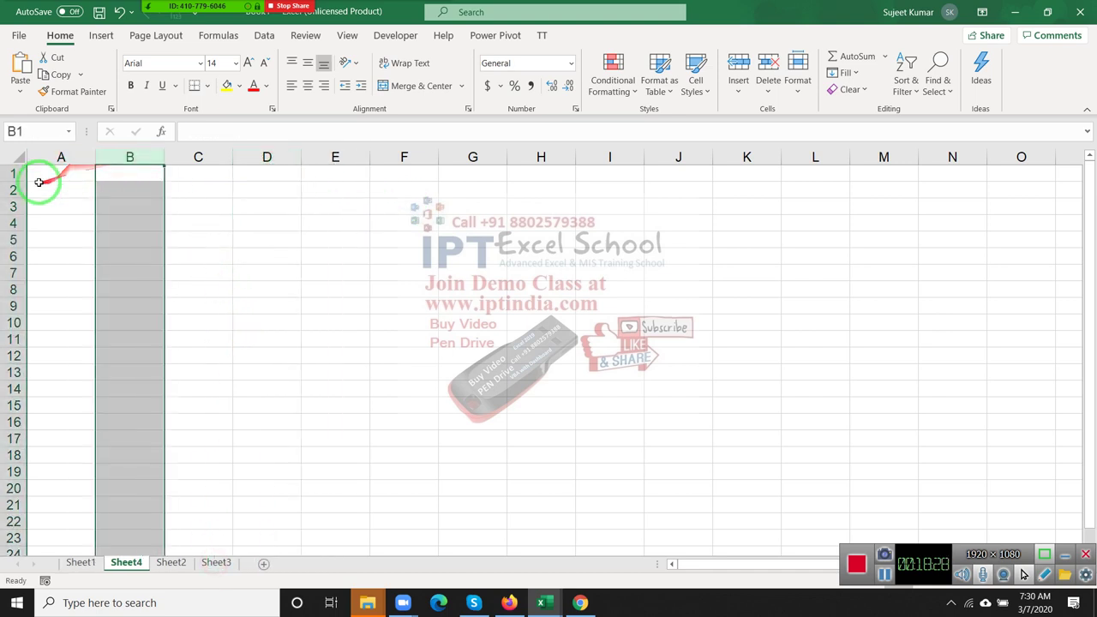
{"action": "left_click", "coordinate": [13, 173]}
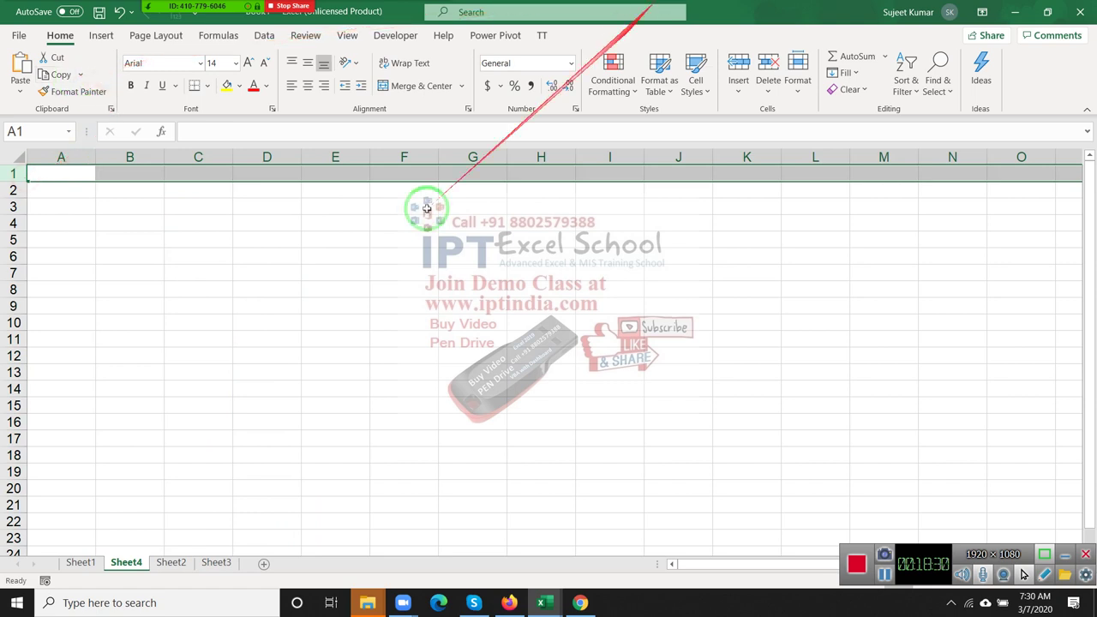
{"action": "left_click", "coordinate": [157, 268]}
{"action": "left_click", "coordinate": [64, 157]}
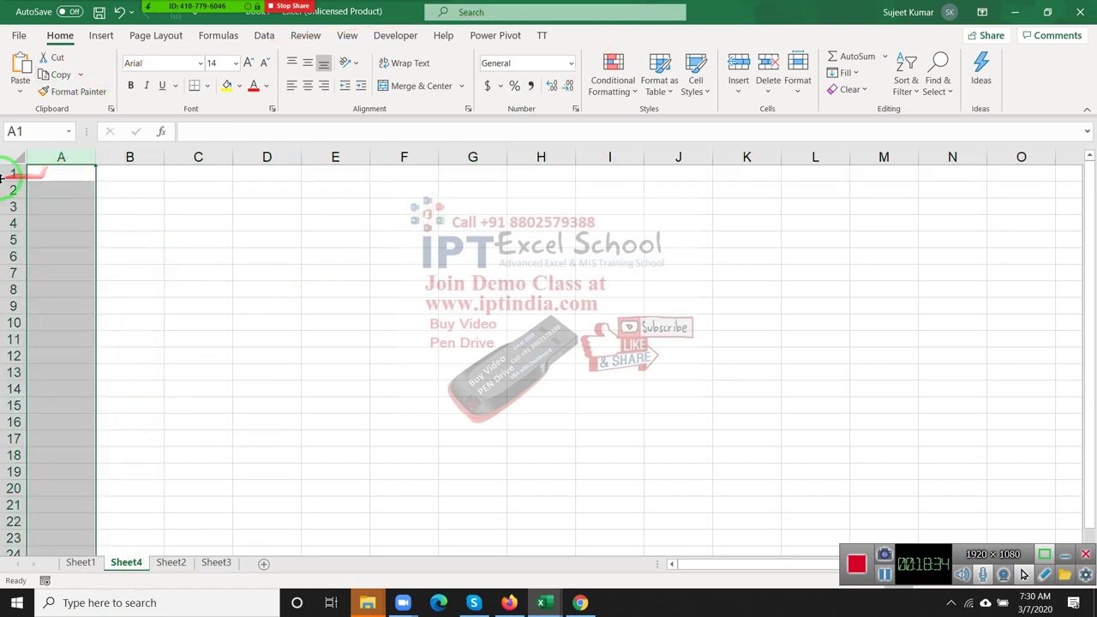
{"action": "left_click", "coordinate": [6, 174]}
{"action": "left_click", "coordinate": [56, 174]}
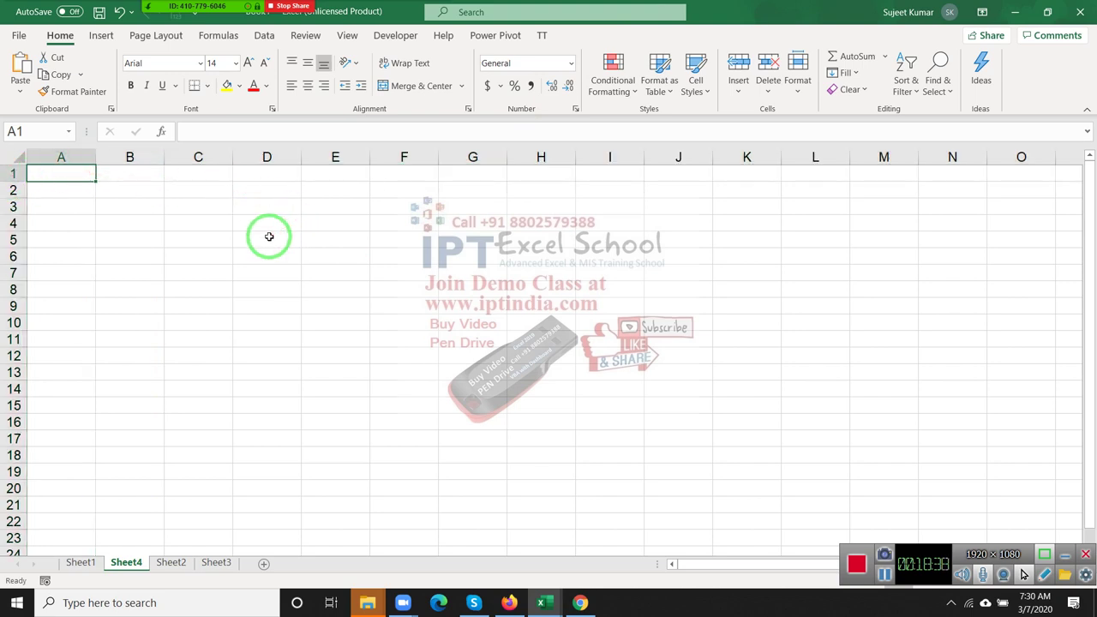
- Enter 124 in cell A1 of Sheet4, discarding the mistyped 12152
{"action": "type", "text": "12152"}
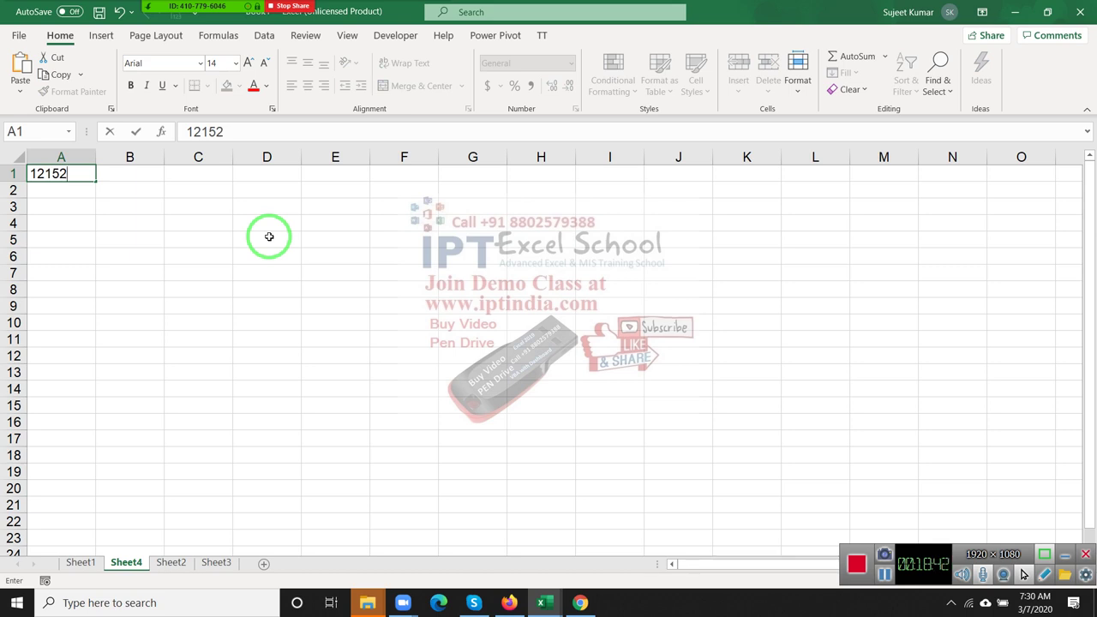
{"action": "key", "text": "Escape"}
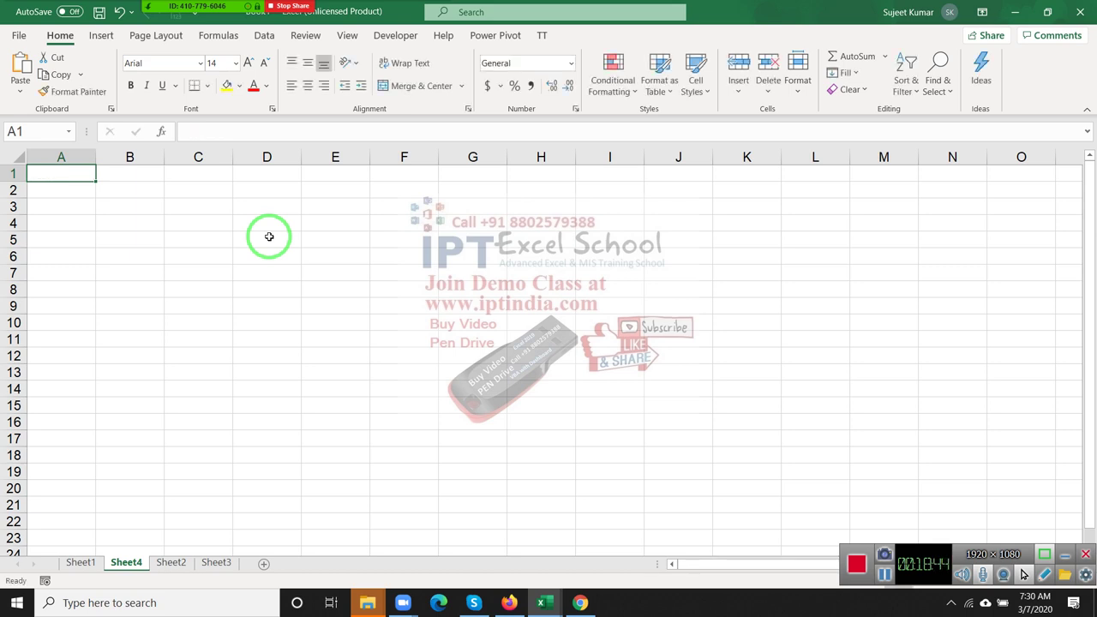
{"action": "type", "text": "124"}
{"action": "key", "text": "Return"}
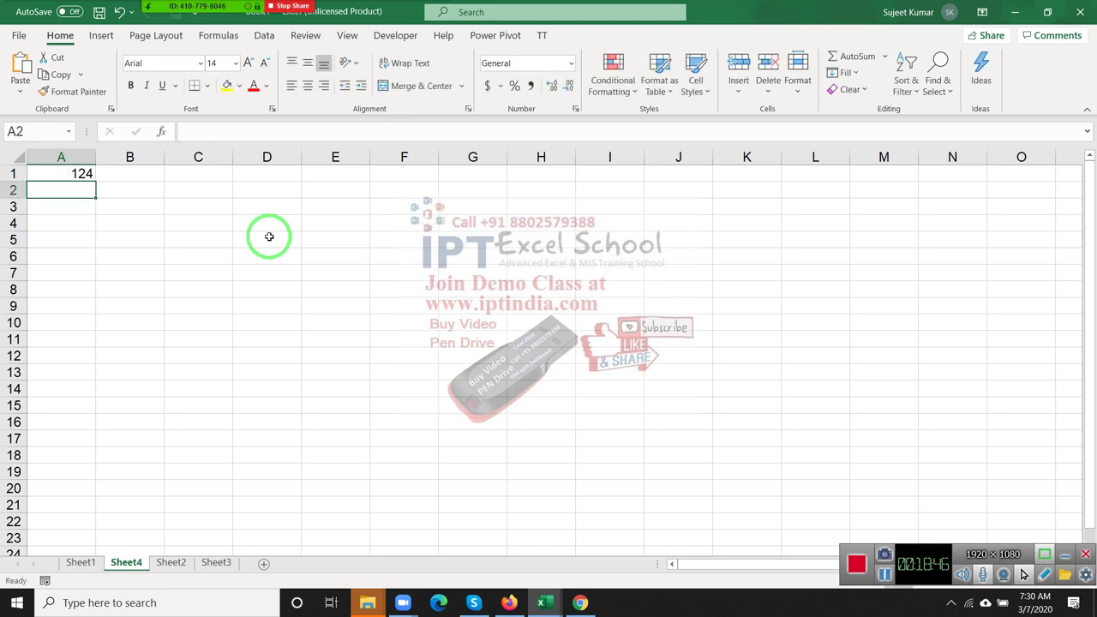
{"action": "key", "text": "Up"}
{"action": "key", "text": "Down"}
{"action": "key", "text": "Up"}
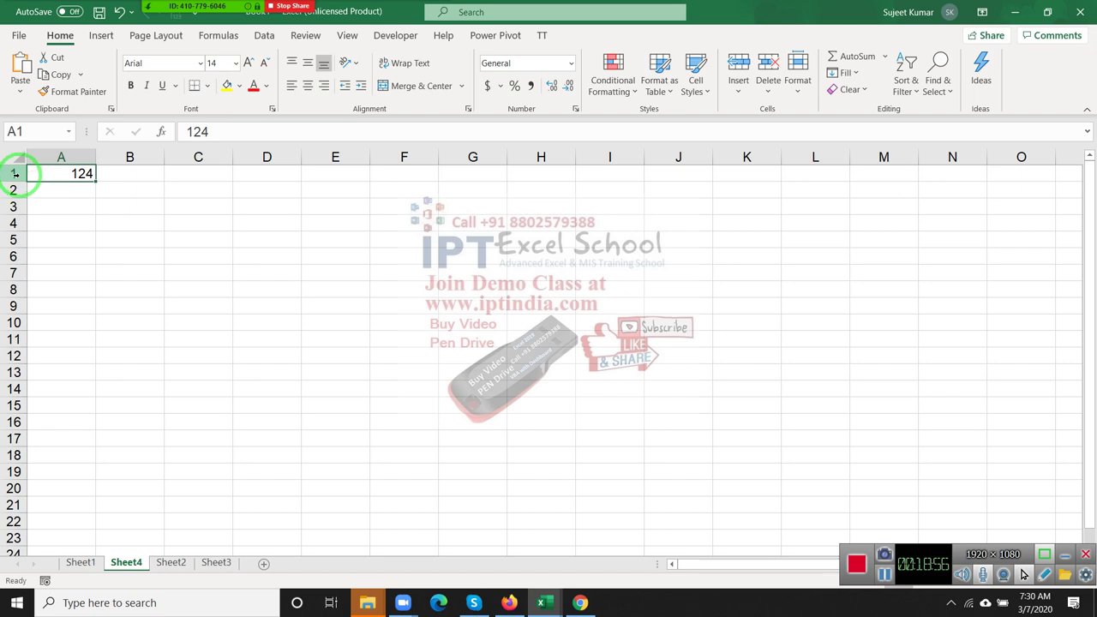
{"action": "left_click", "coordinate": [341, 282]}
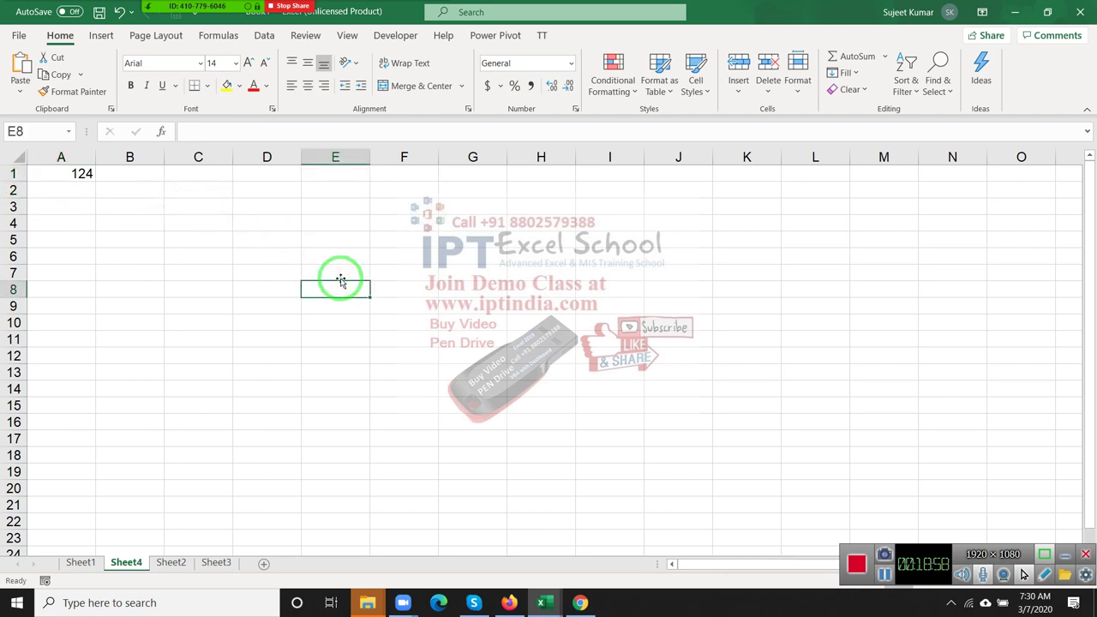
- Enter the formula =124+30 in E8 so it displays 154
{"action": "type", "text": "="}
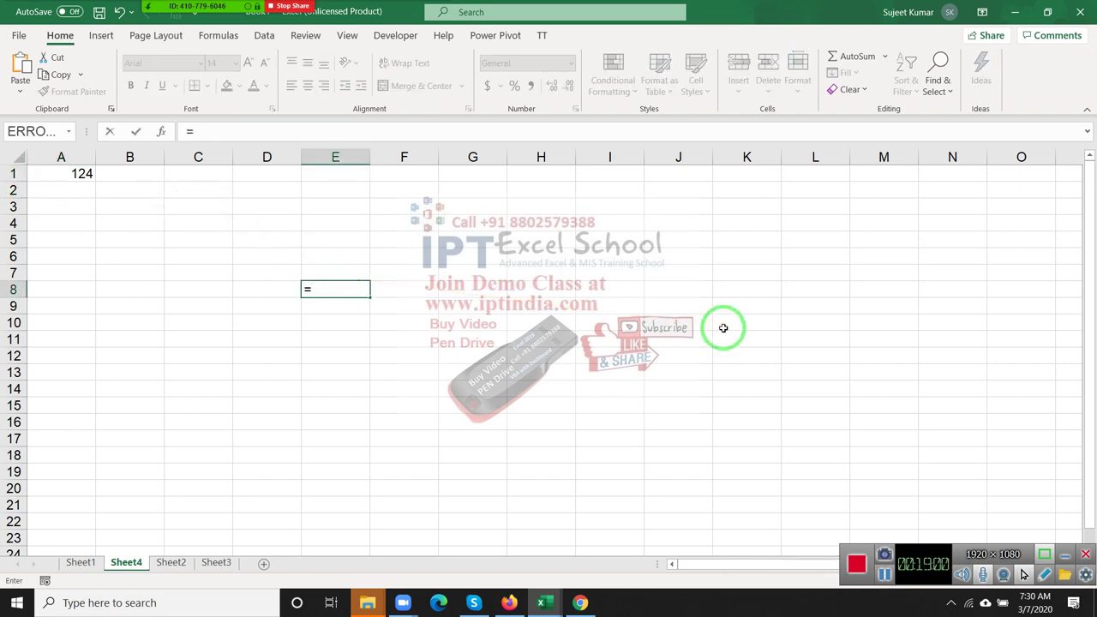
{"action": "key", "text": "Escape"}
{"action": "type", "text": "="}
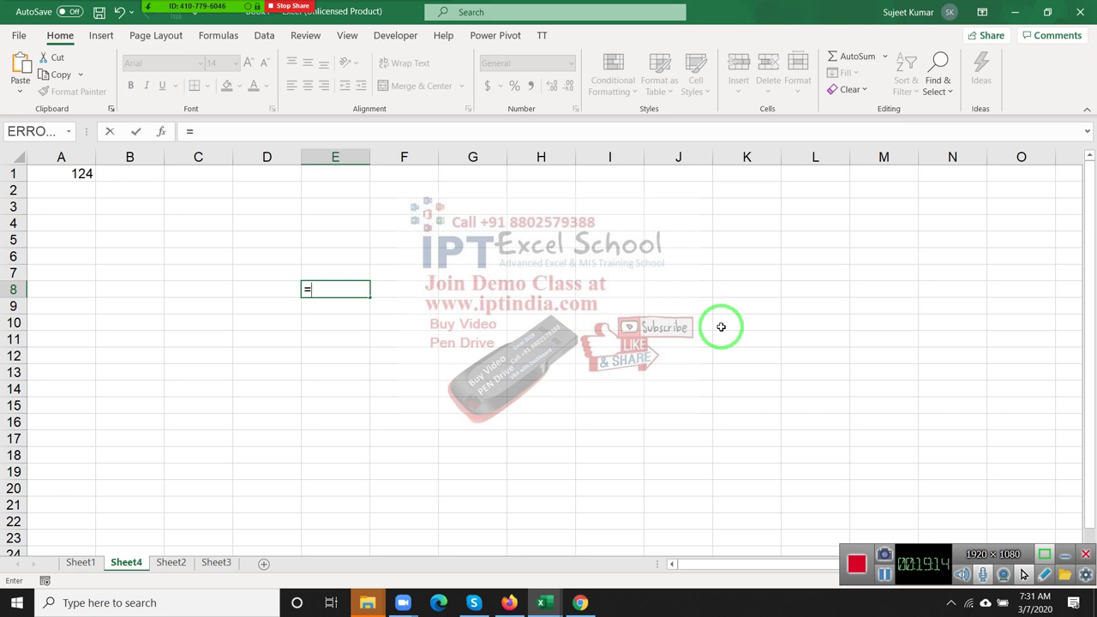
{"action": "key", "text": "Escape"}
{"action": "type", "text": "124"}
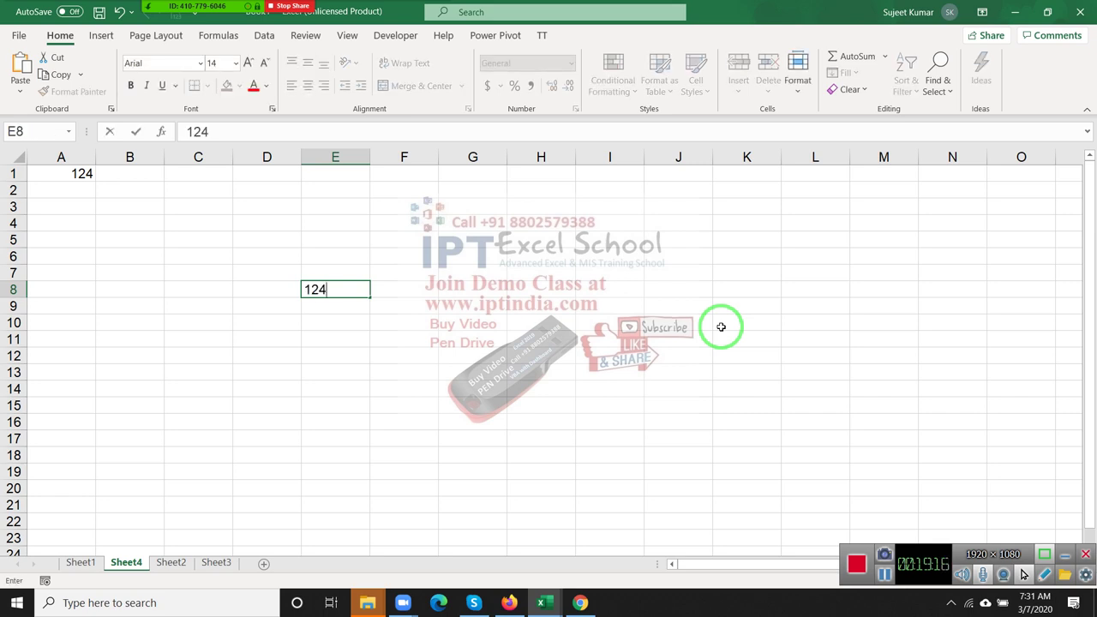
{"action": "type", "text": "+30"}
{"action": "key", "text": "Return"}
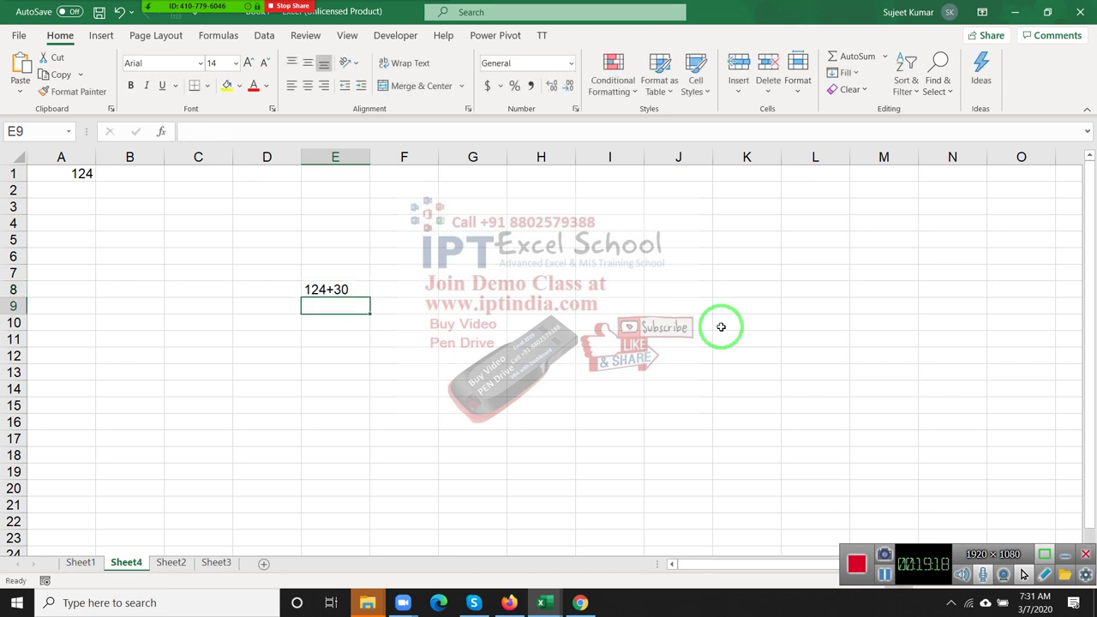
{"action": "key", "text": "Up"}
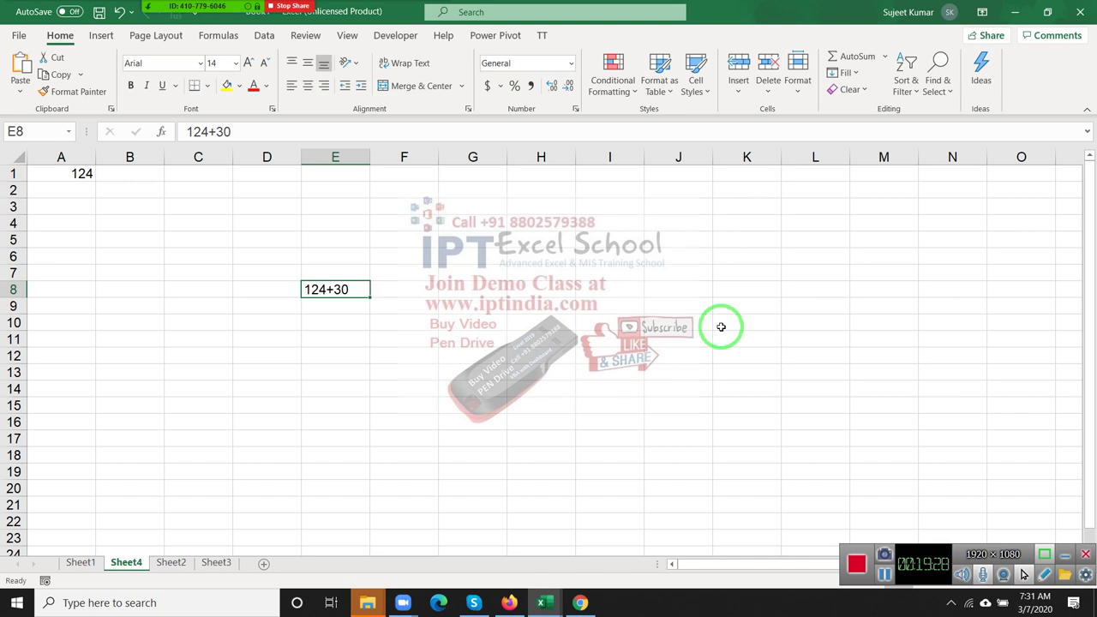
{"action": "double_click", "coordinate": [309, 290]}
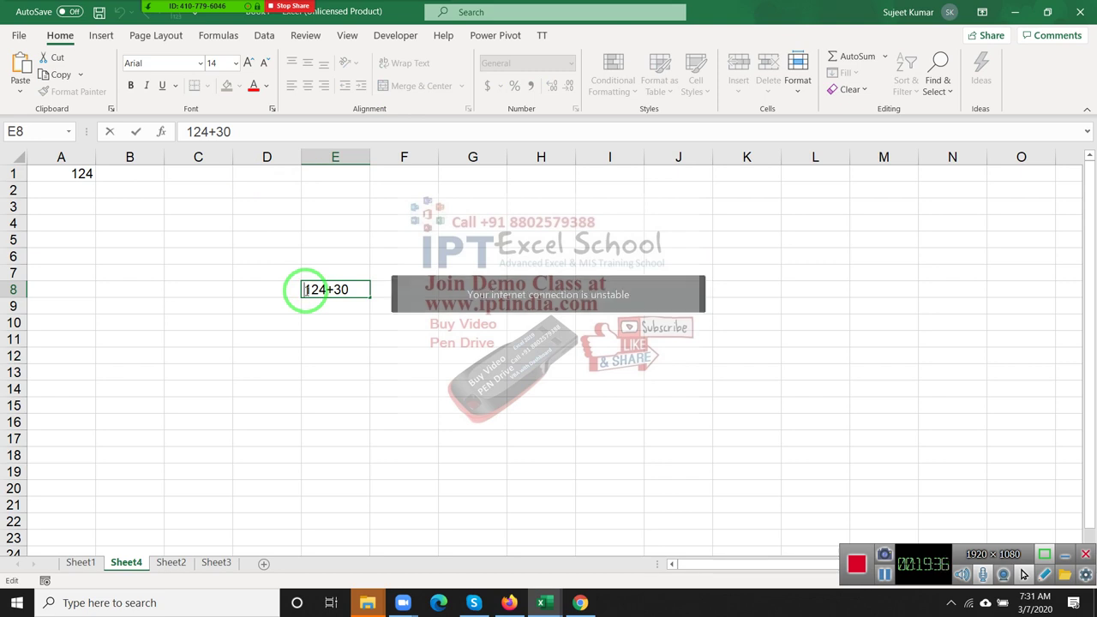
{"action": "type", "text": "="}
{"action": "key", "text": "Return"}
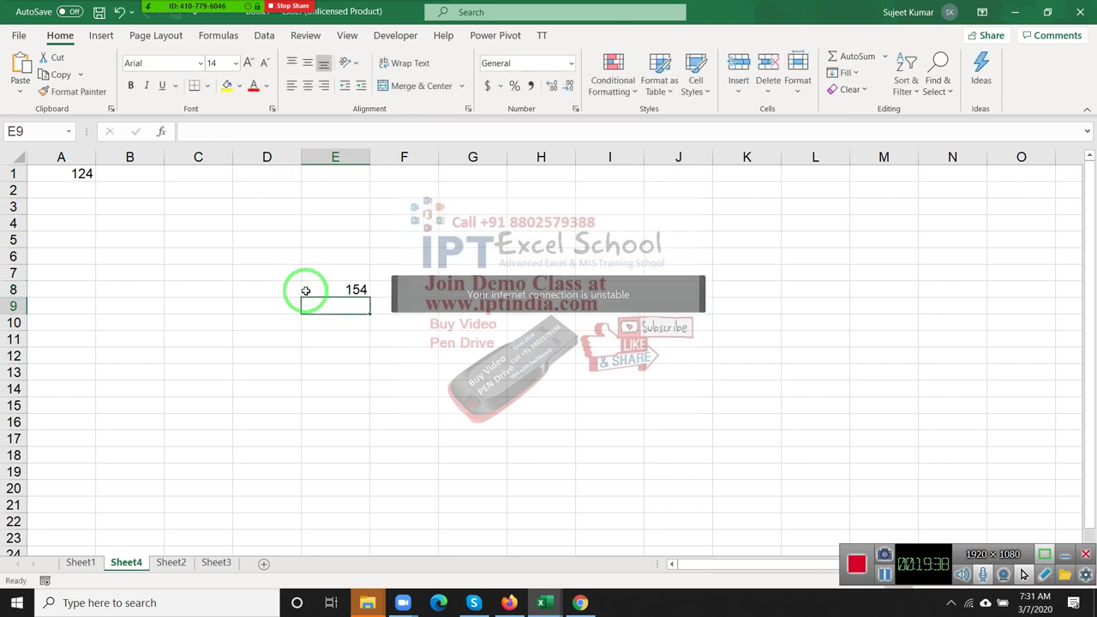
{"action": "left_click", "coordinate": [305, 291]}
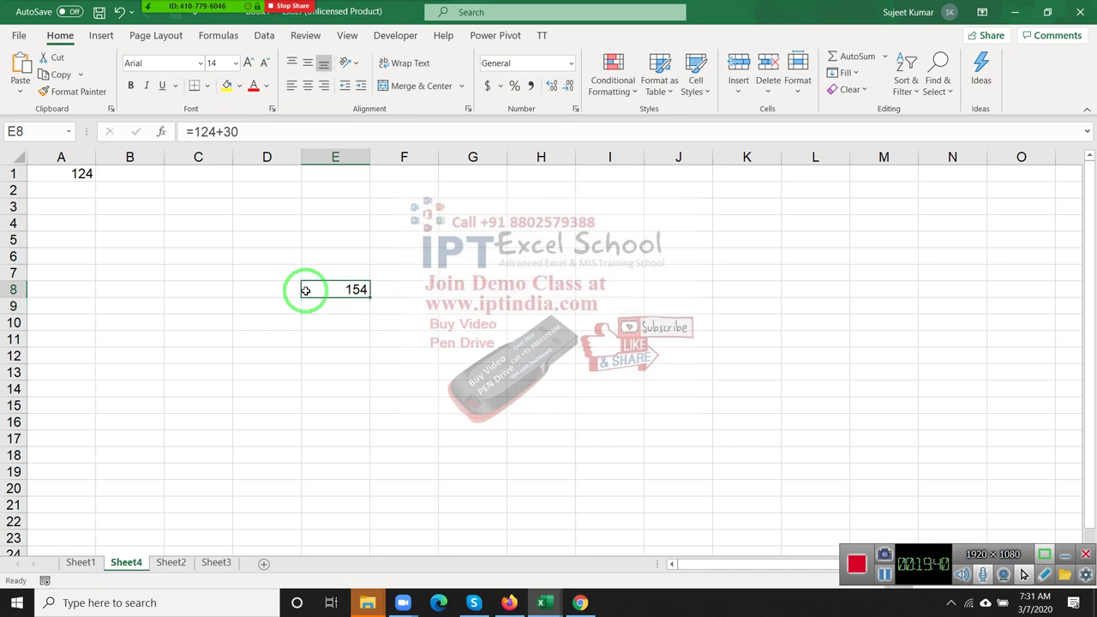
{"action": "key", "text": "Return"}
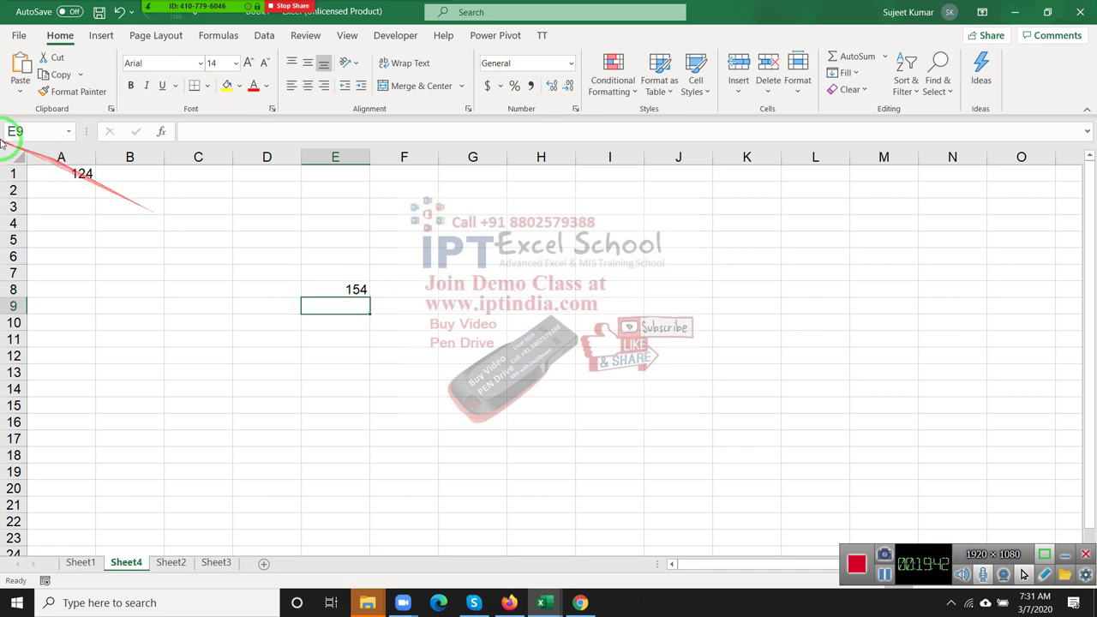
- Set A1 to 130 and change E8's formula to =A1+30
{"action": "left_click", "coordinate": [56, 171]}
{"action": "type", "text": "130"}
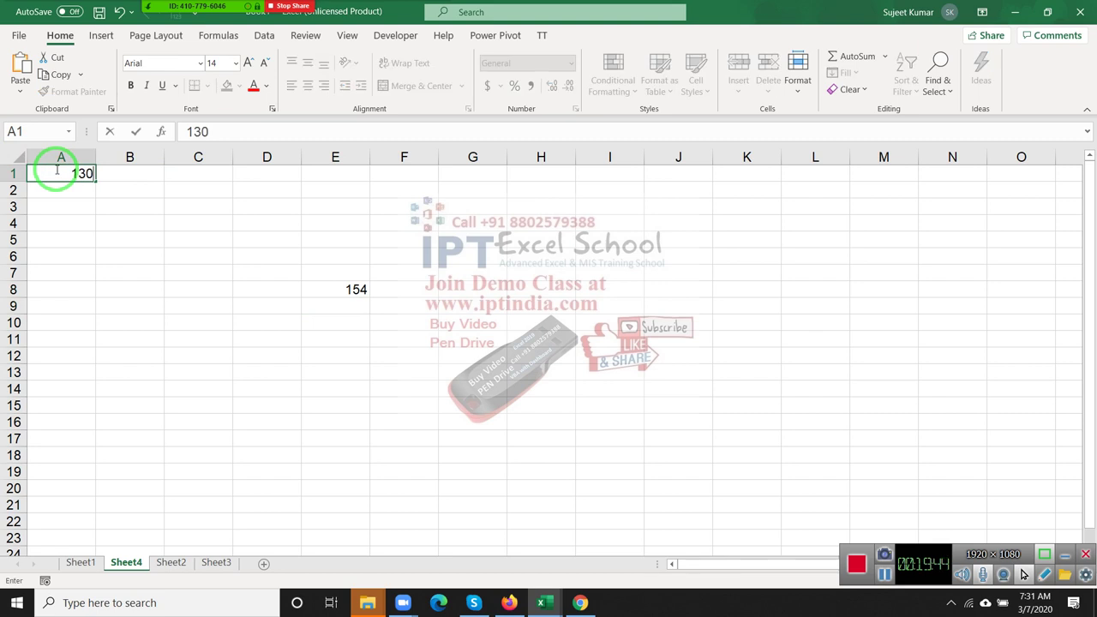
{"action": "key", "text": "Return"}
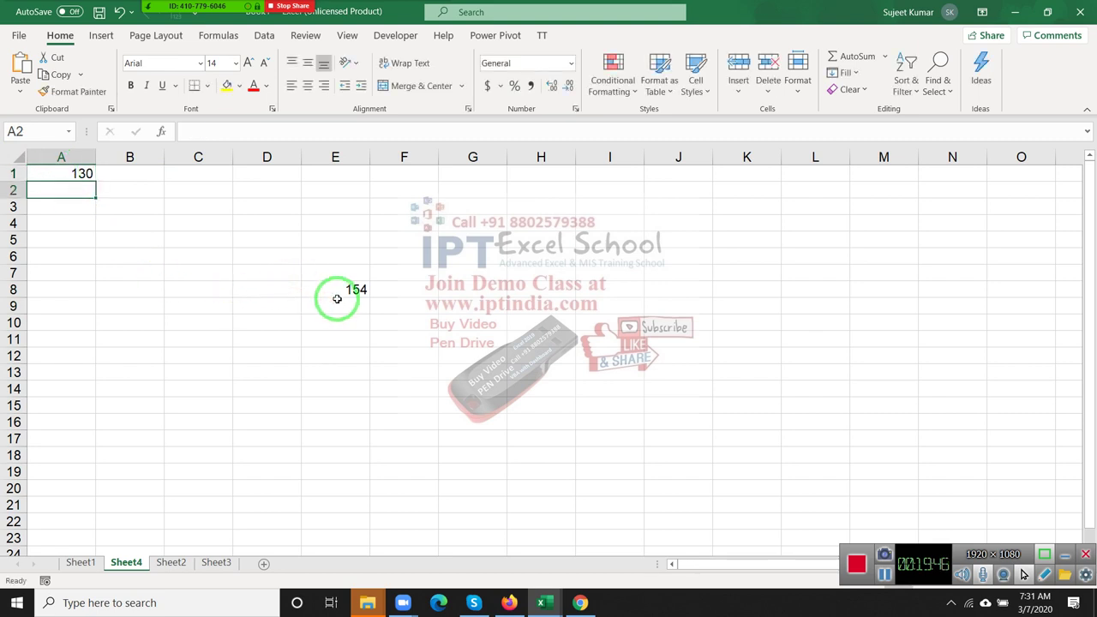
{"action": "left_click", "coordinate": [333, 289]}
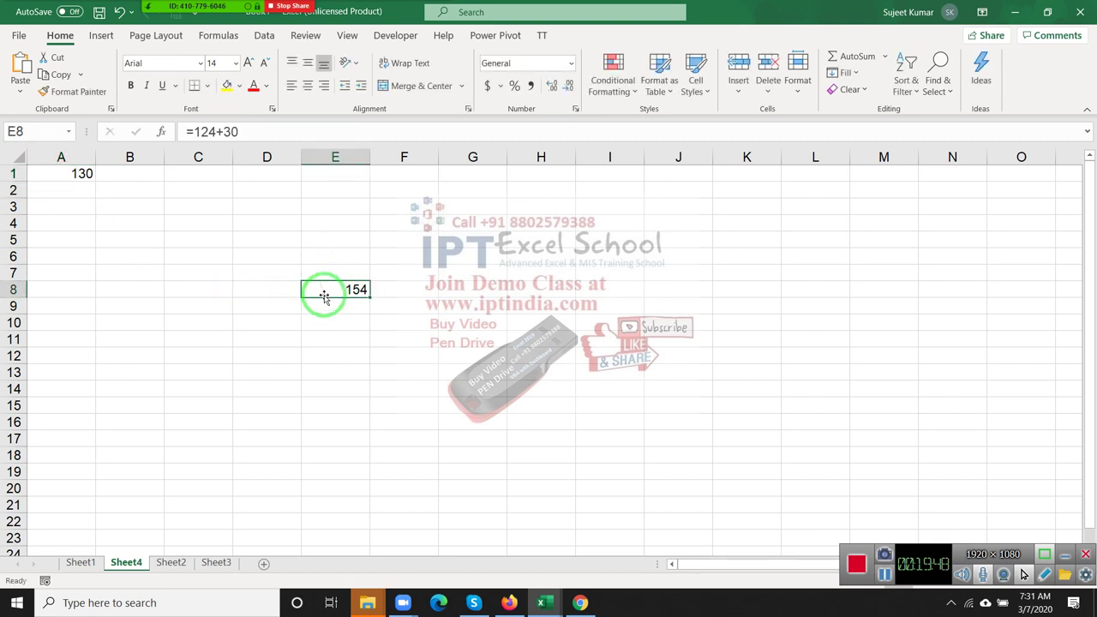
{"action": "double_click", "coordinate": [324, 289]}
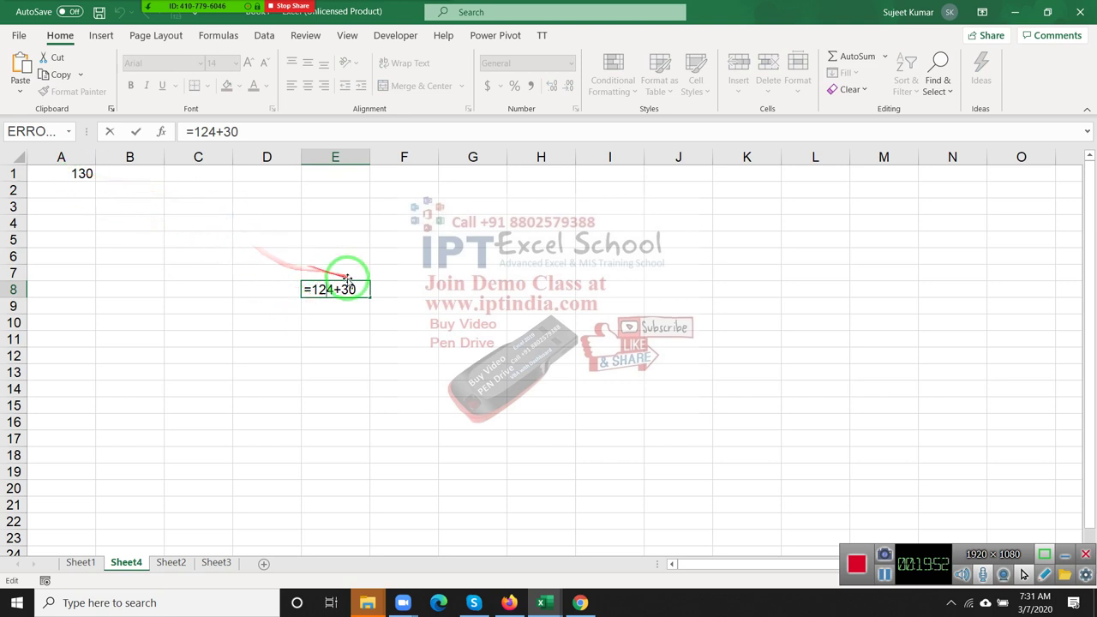
{"action": "left_click_drag", "start_coordinate": [334, 290], "coordinate": [311, 289]}
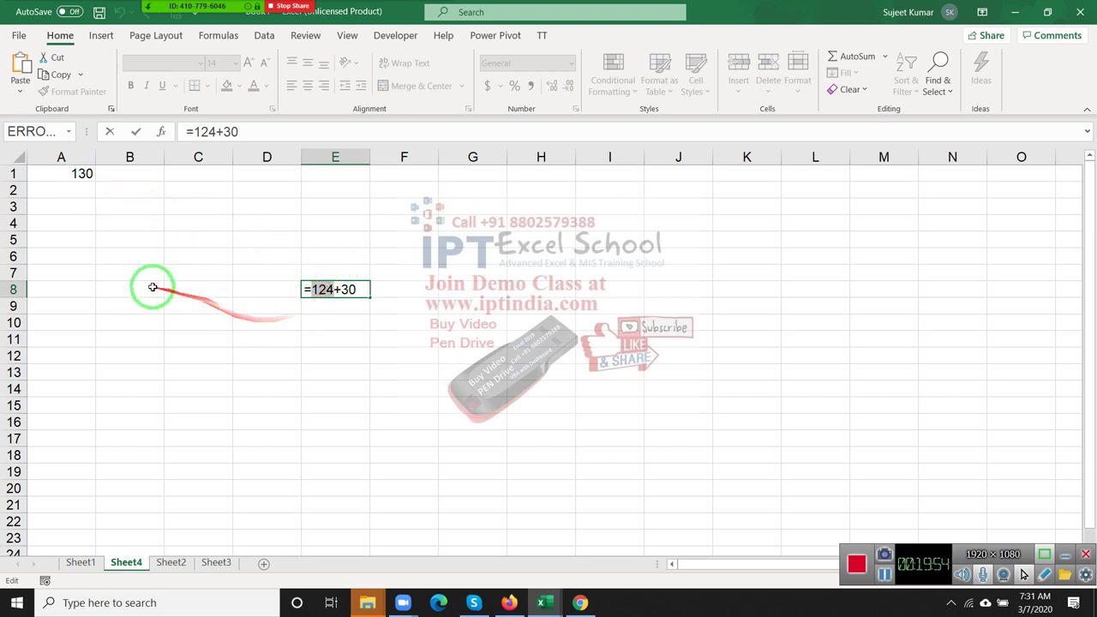
{"action": "type", "text": "a1"}
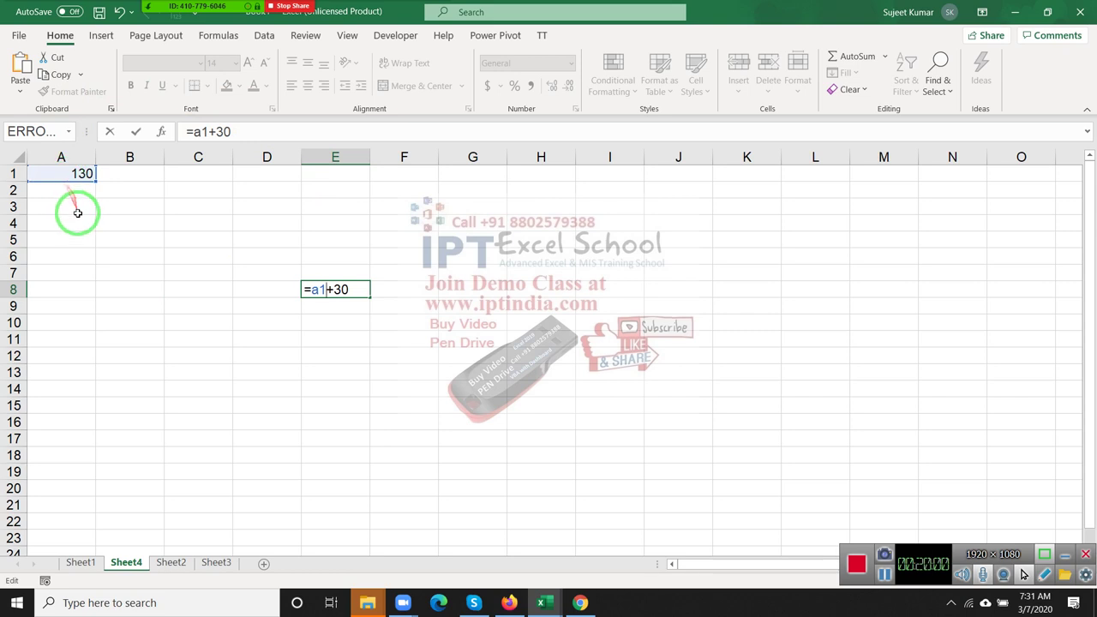
{"action": "key", "text": "Return"}
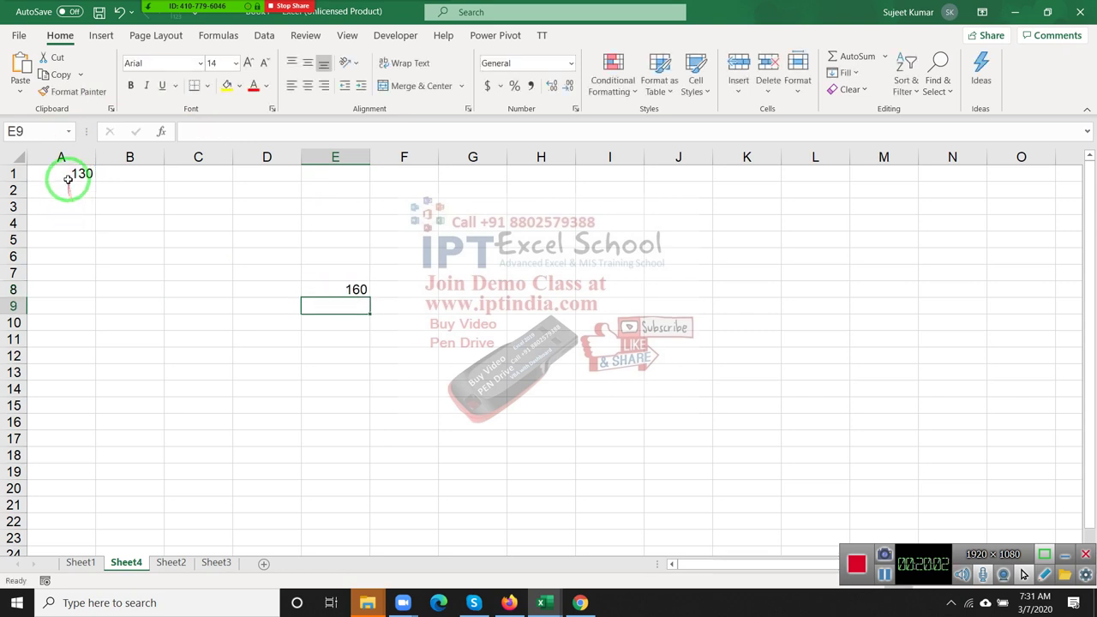
- Change A1 to 785 so E8 shows 815, highlighting A1:E9 to show the link
{"action": "left_click", "coordinate": [69, 175]}
{"action": "type", "text": "785"}
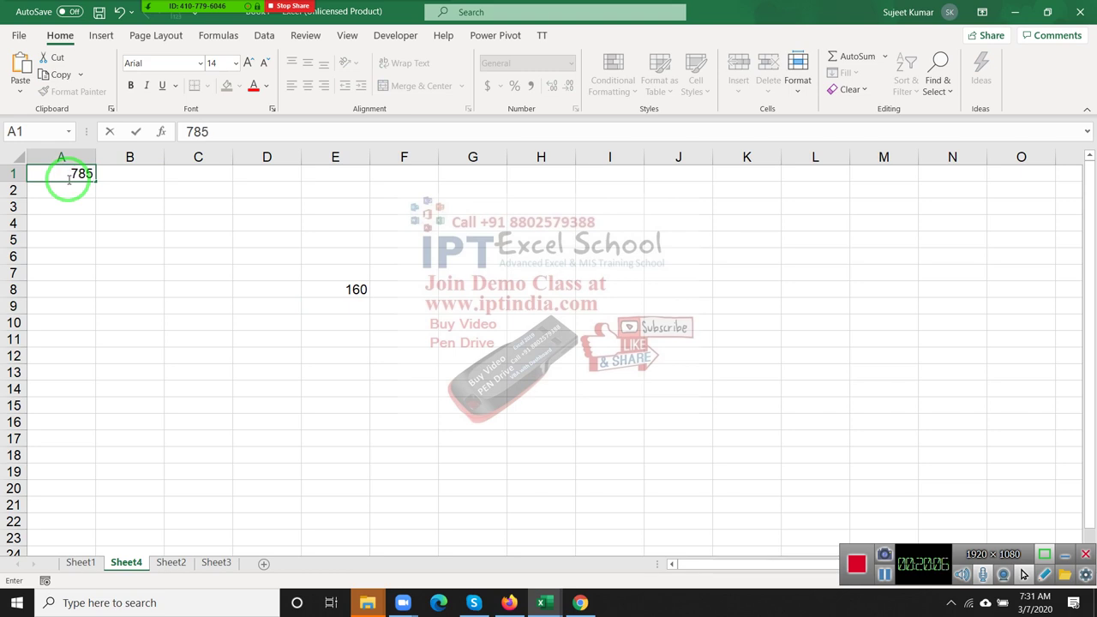
{"action": "key", "text": "Return"}
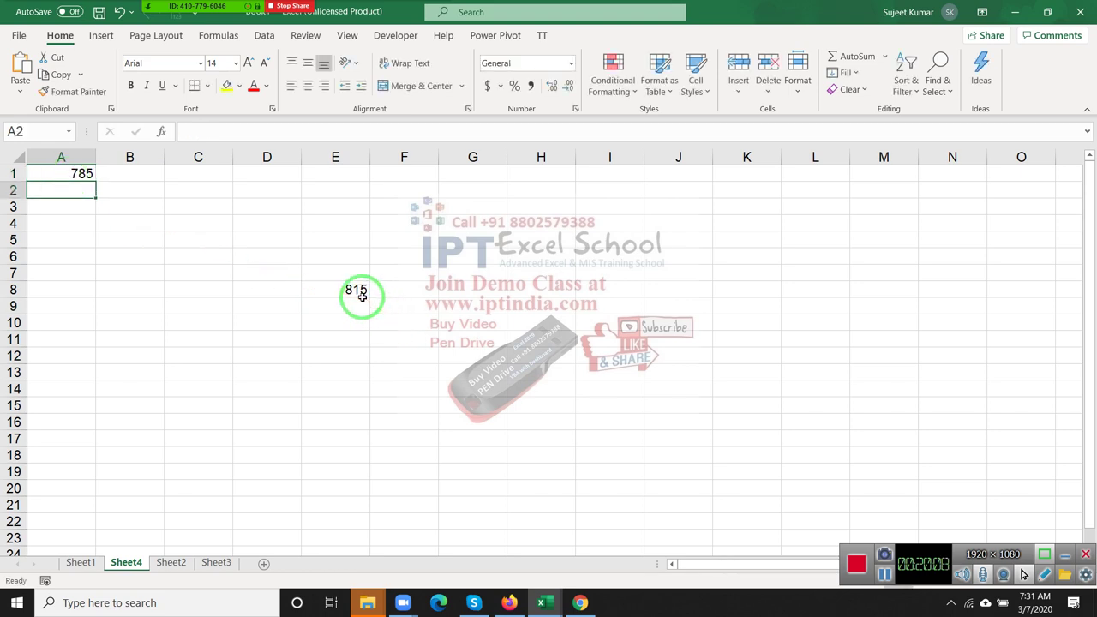
{"action": "left_click", "coordinate": [362, 296]}
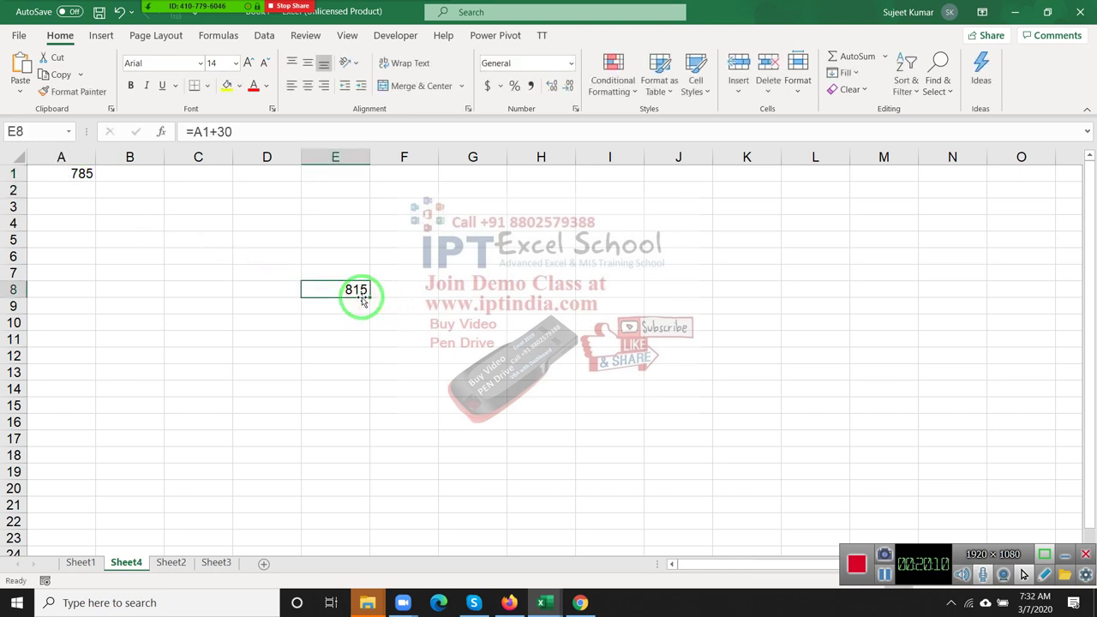
{"action": "left_click_drag", "start_coordinate": [360, 298], "coordinate": [335, 289]}
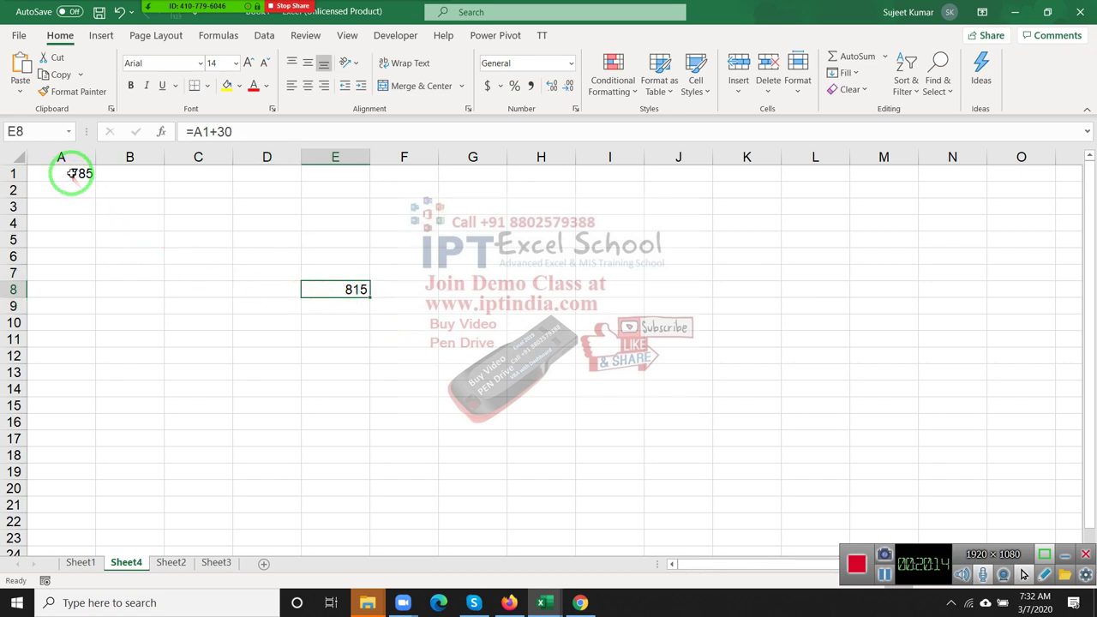
{"action": "left_click_drag", "start_coordinate": [73, 174], "coordinate": [321, 306]}
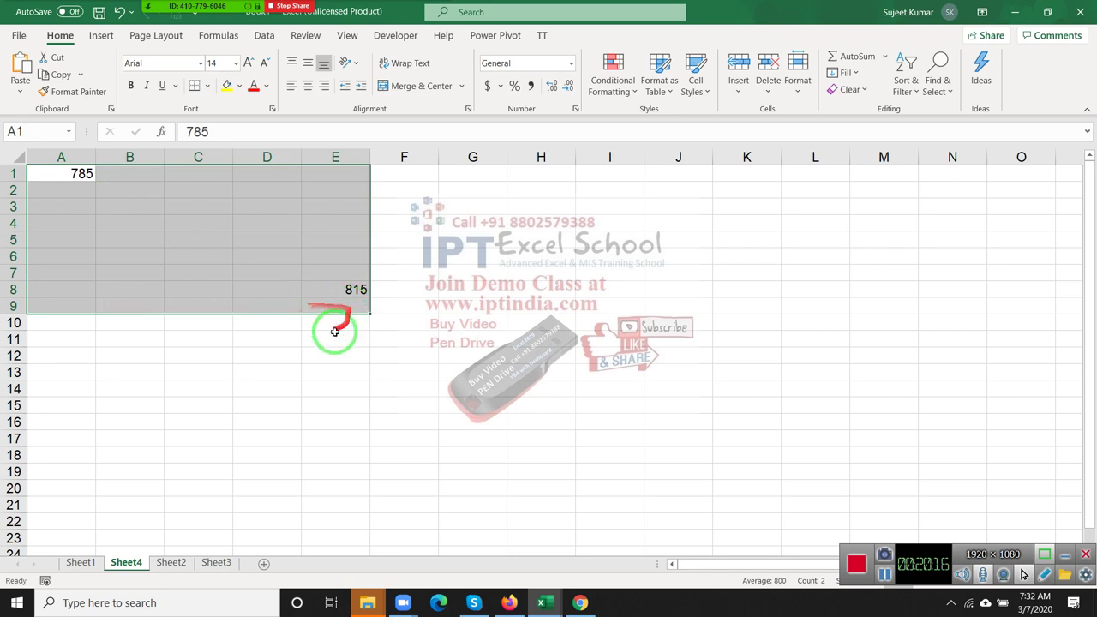
{"action": "left_click", "coordinate": [336, 333]}
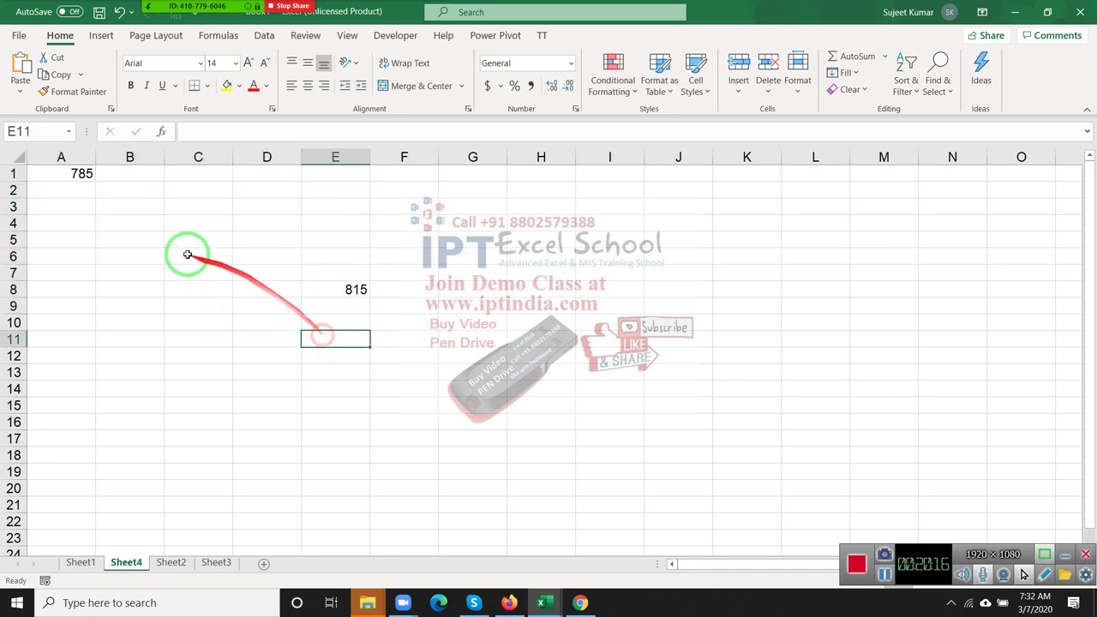
{"action": "left_click", "coordinate": [363, 289]}
{"action": "left_click", "coordinate": [350, 314]}
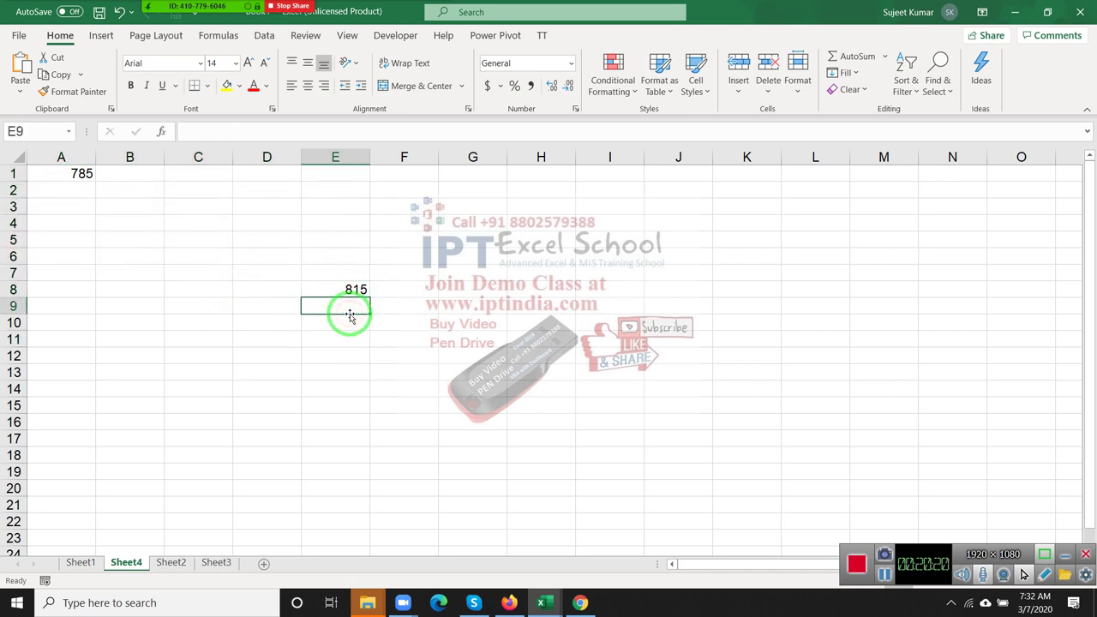
- Enter =Sheet2!A3 in E9 to pull in the name from Sheet2's cell A3
{"action": "type", "text": "="}
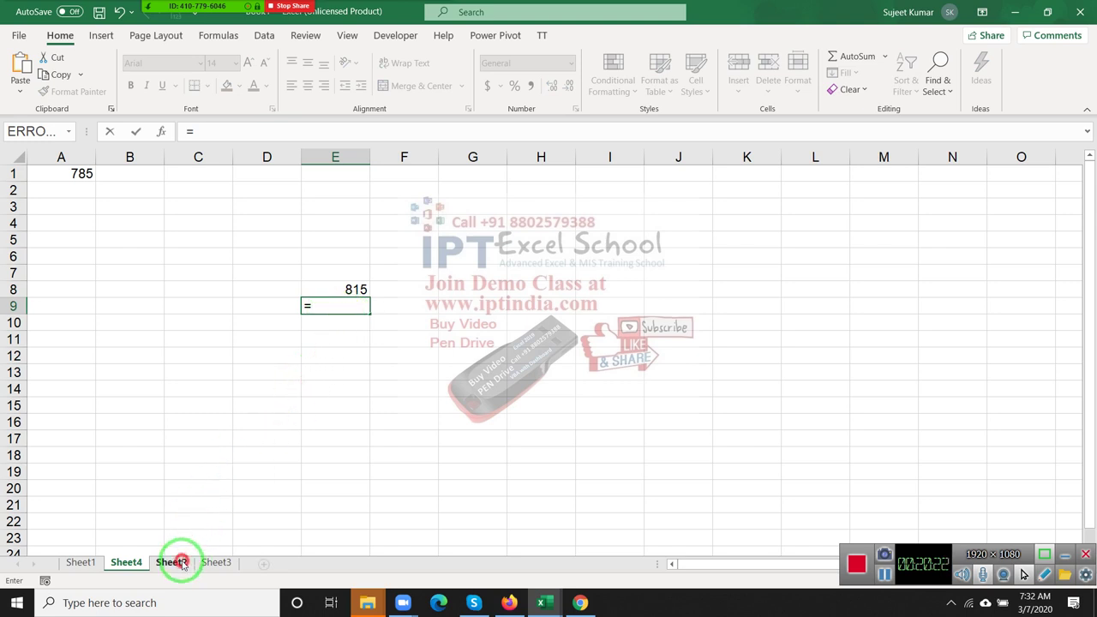
{"action": "left_click", "coordinate": [182, 565]}
{"action": "left_click", "coordinate": [83, 207]}
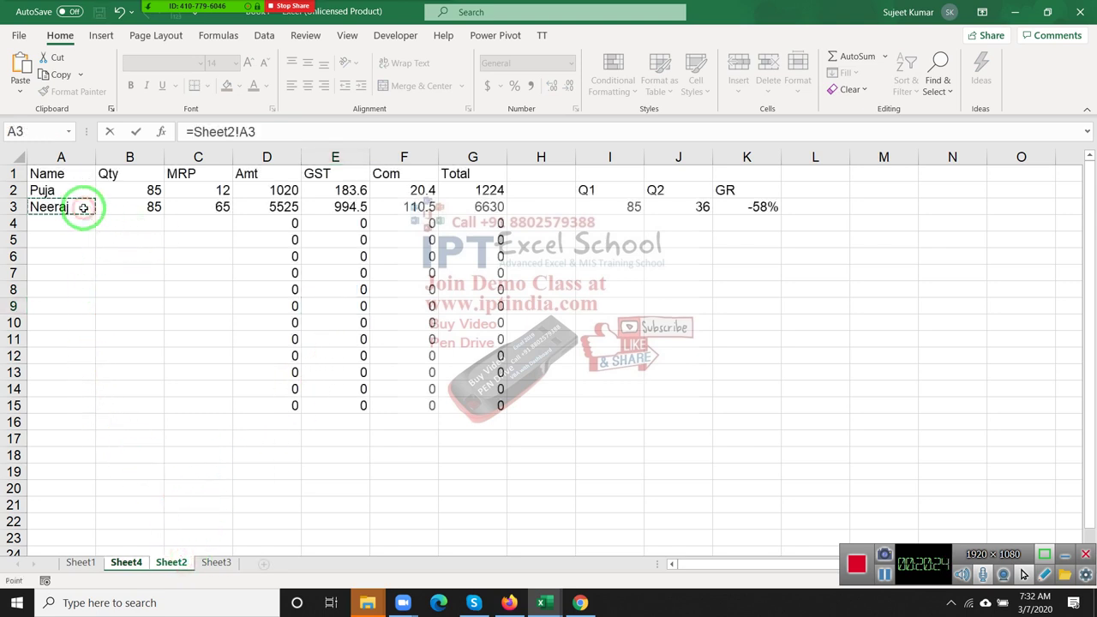
{"action": "key", "text": "Return"}
{"action": "left_click", "coordinate": [325, 306]}
{"action": "double_click", "coordinate": [326, 306]}
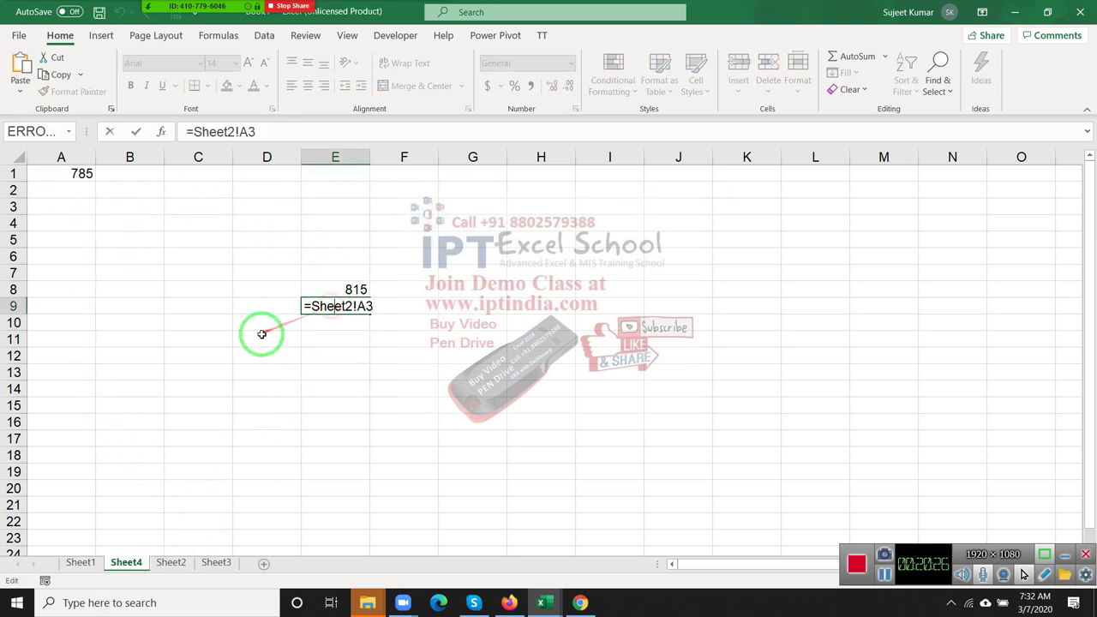
{"action": "key", "text": "Escape"}
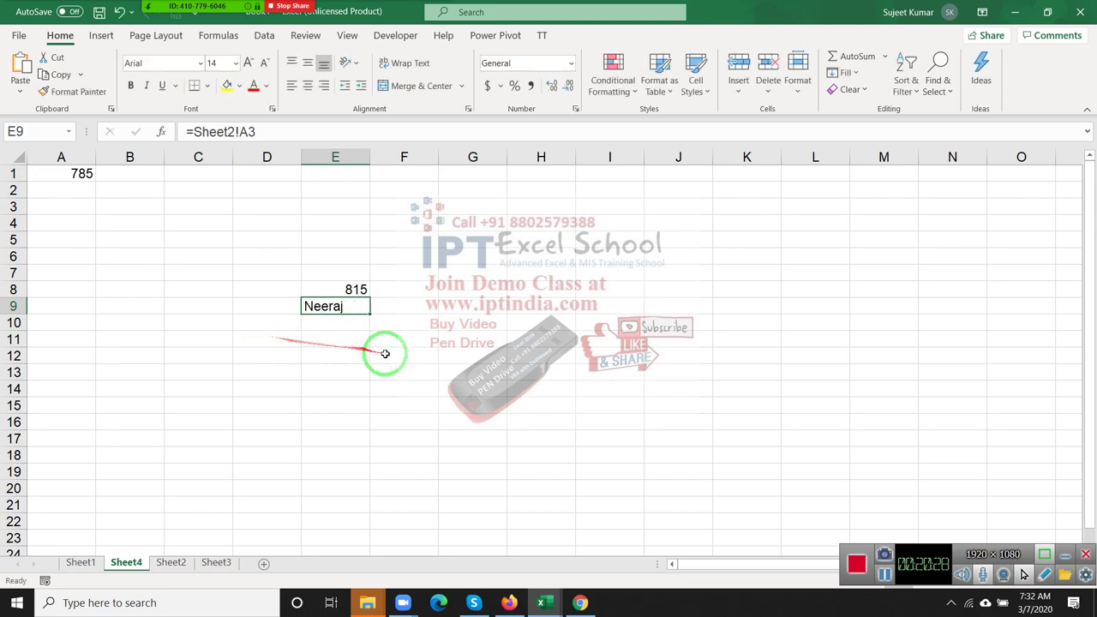
{"action": "left_click", "coordinate": [357, 321]}
- Link E10 to cell L18 on Sheet1 of the loop workbook
{"action": "type", "text": "="}
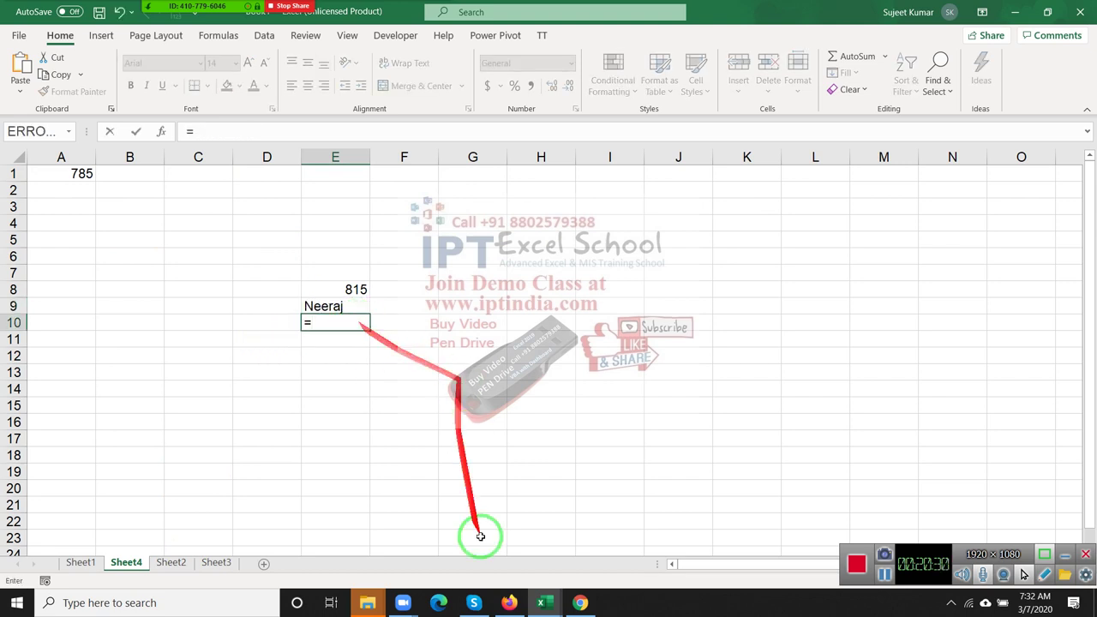
{"action": "left_click", "coordinate": [552, 605]}
{"action": "left_click", "coordinate": [502, 561]}
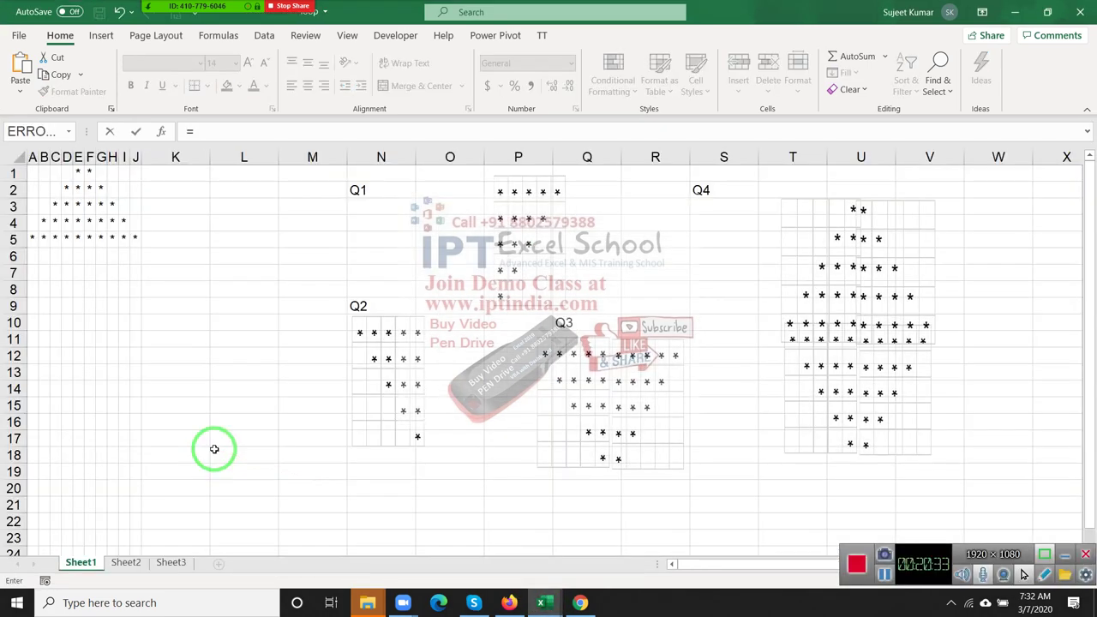
{"action": "left_click", "coordinate": [214, 450]}
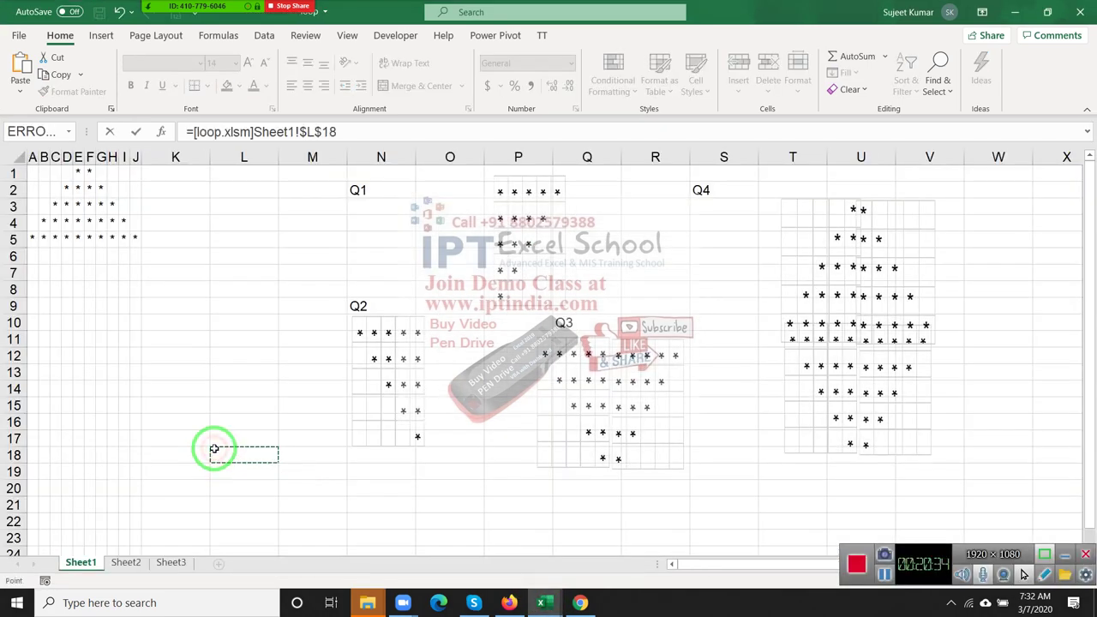
{"action": "key", "text": "Return"}
{"action": "left_click", "coordinate": [336, 325]}
{"action": "double_click", "coordinate": [336, 325]}
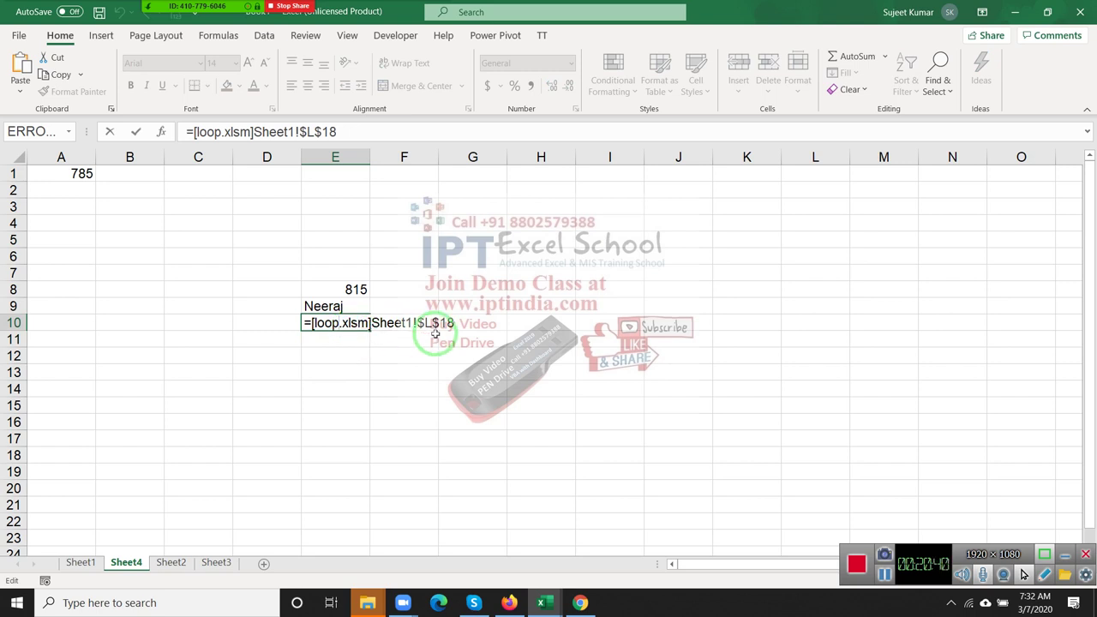
{"action": "key", "text": "Return"}
{"action": "left_click", "coordinate": [356, 330]}
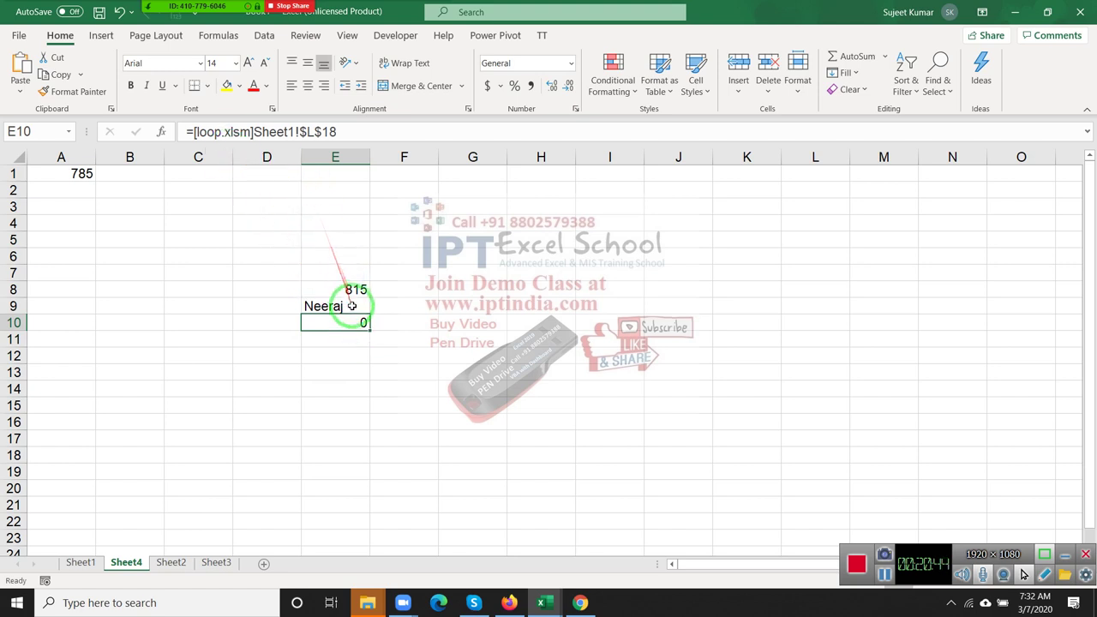
- Close loop.xlsm without saving and inspect E10's link, now showing the full file path
{"action": "key", "text": "alt+Tab"}
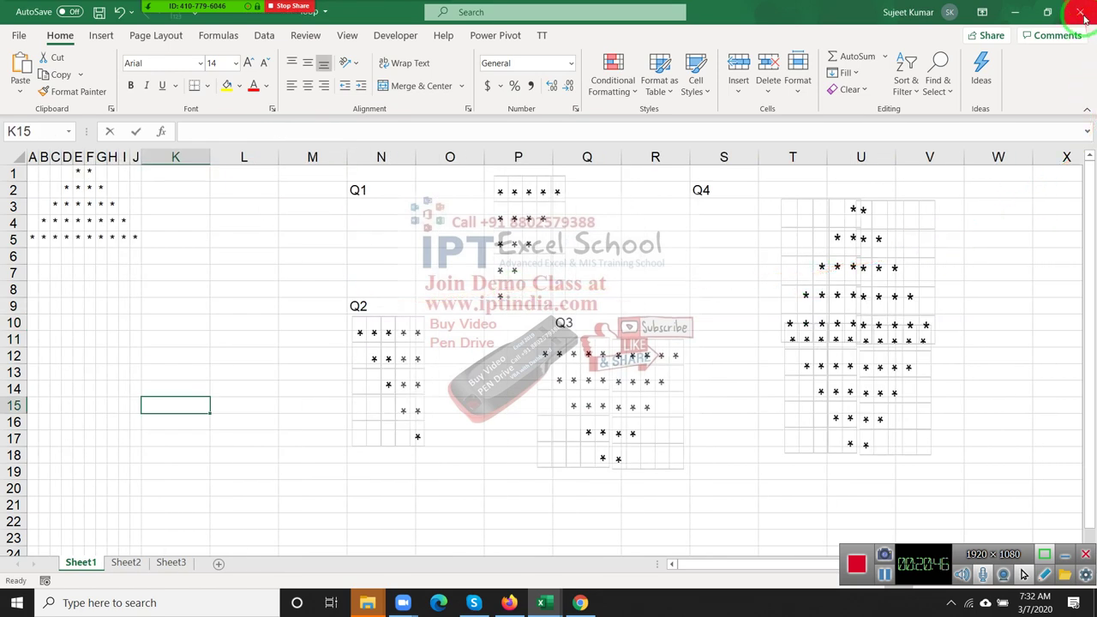
{"action": "left_click", "coordinate": [1080, 12]}
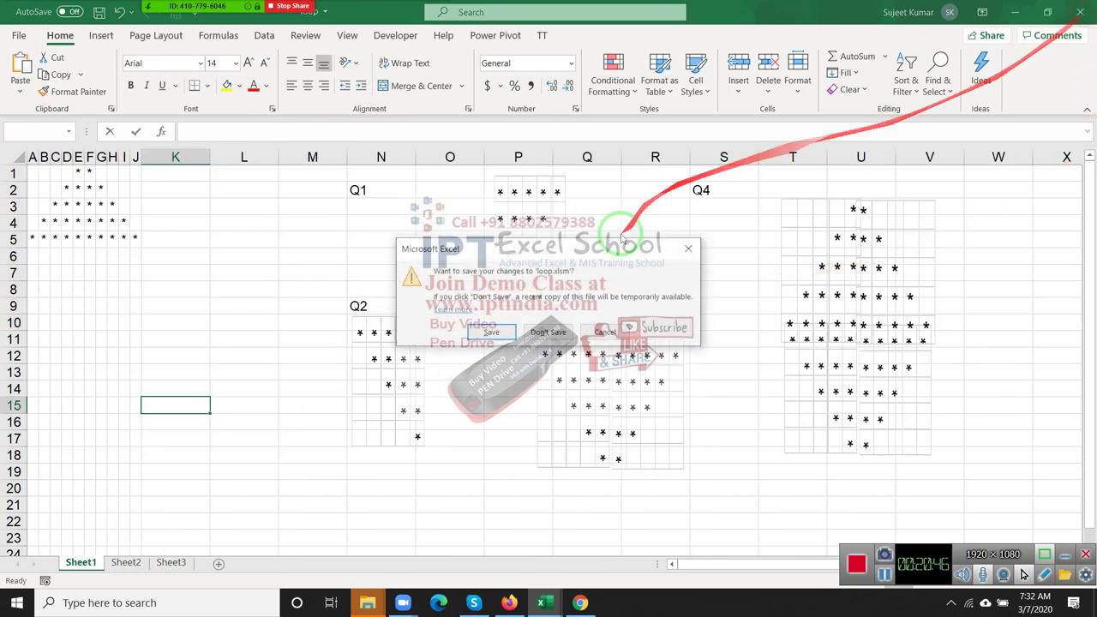
{"action": "left_click", "coordinate": [550, 333]}
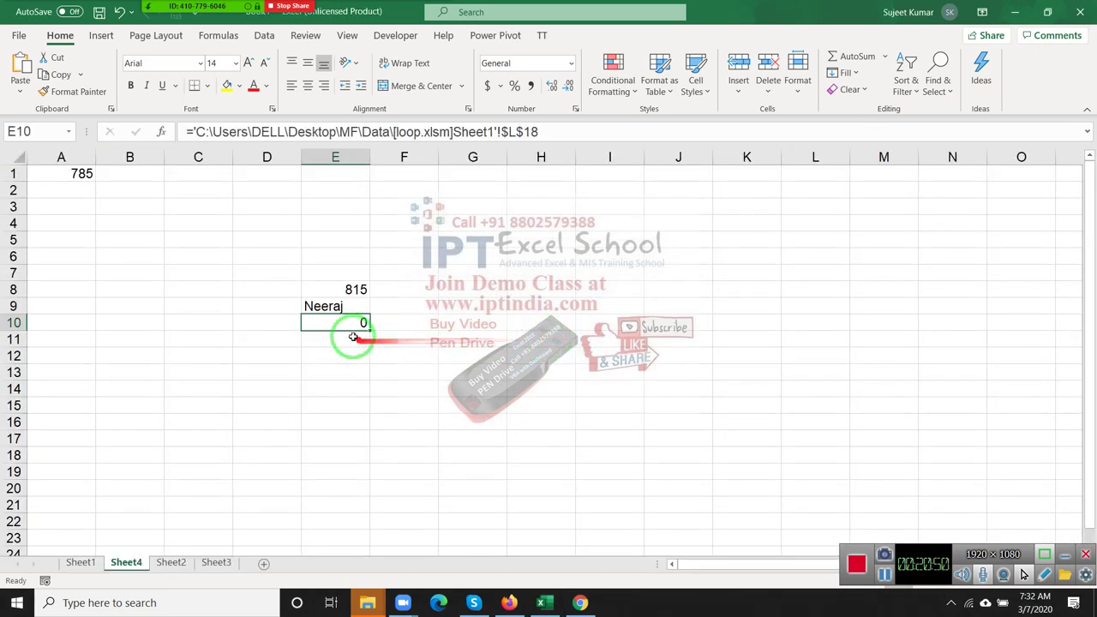
{"action": "double_click", "coordinate": [340, 324]}
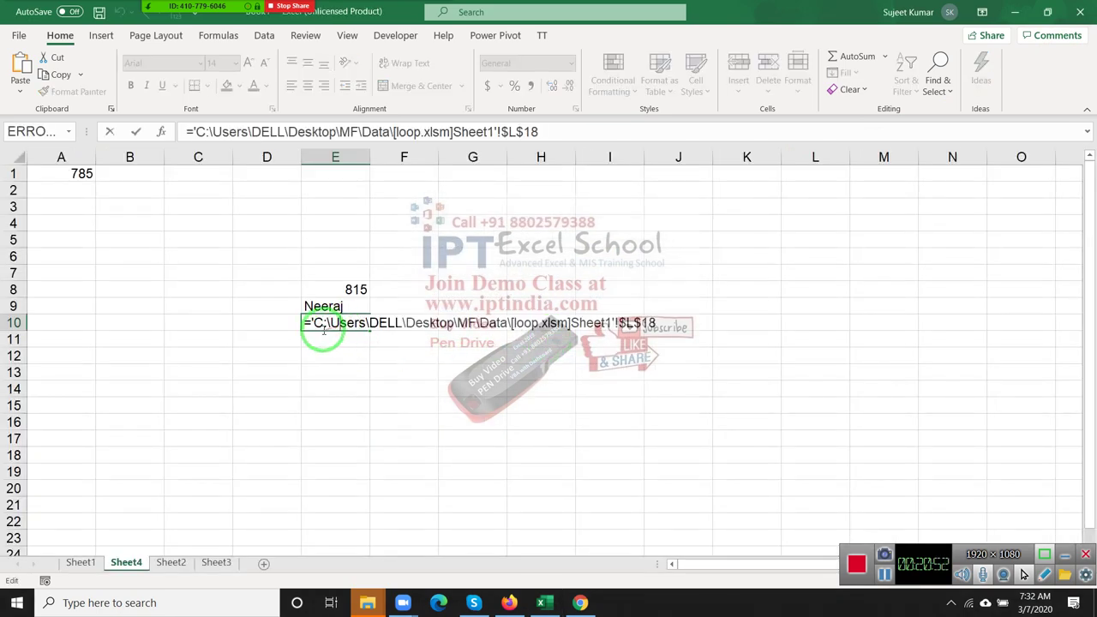
{"action": "left_click_drag", "start_coordinate": [310, 323], "coordinate": [656, 323]}
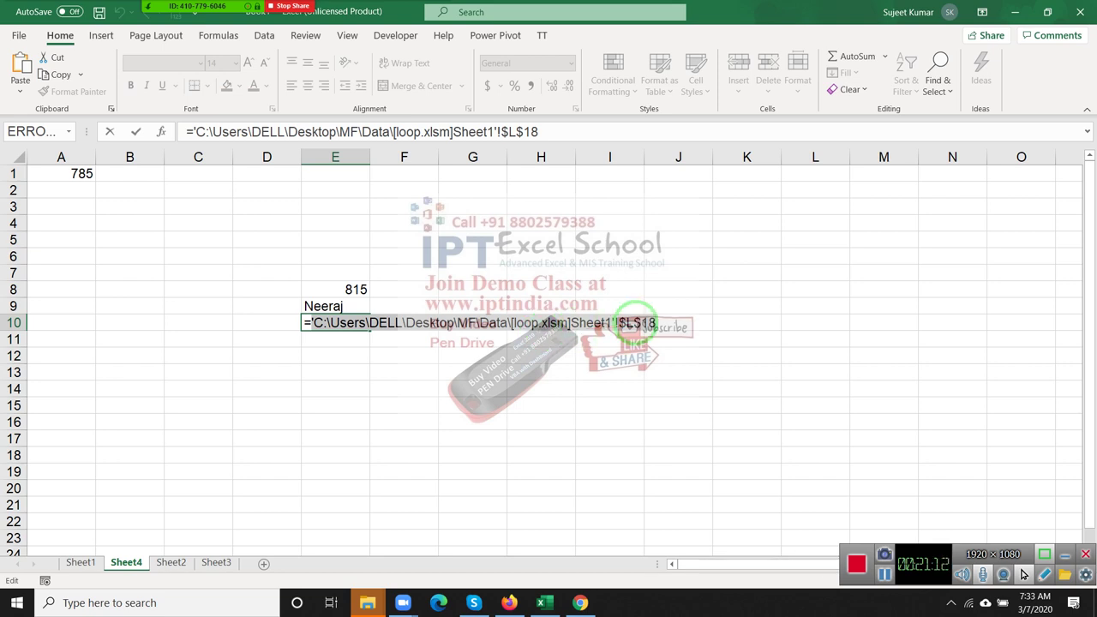
{"action": "key", "text": "Return"}
- Review the formulas in E8, E9 and E10 with F2, leaving them unchanged
{"action": "key", "text": "Down"}
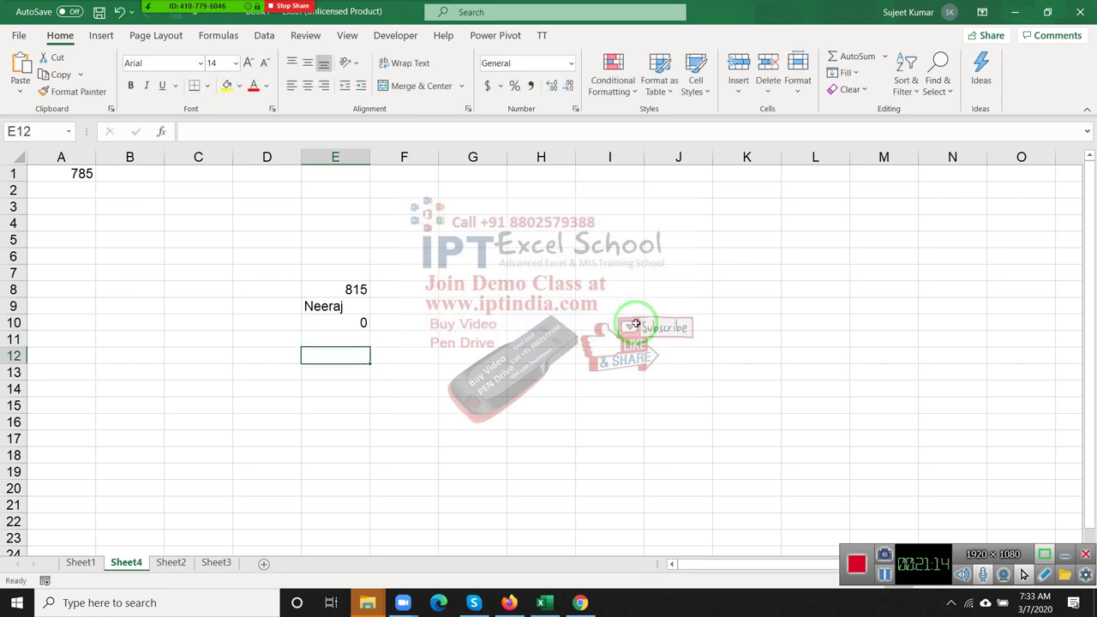
{"action": "key", "text": "Up"}
{"action": "key", "text": "Up"}
{"action": "key", "text": "Up"}
{"action": "key", "text": "Up"}
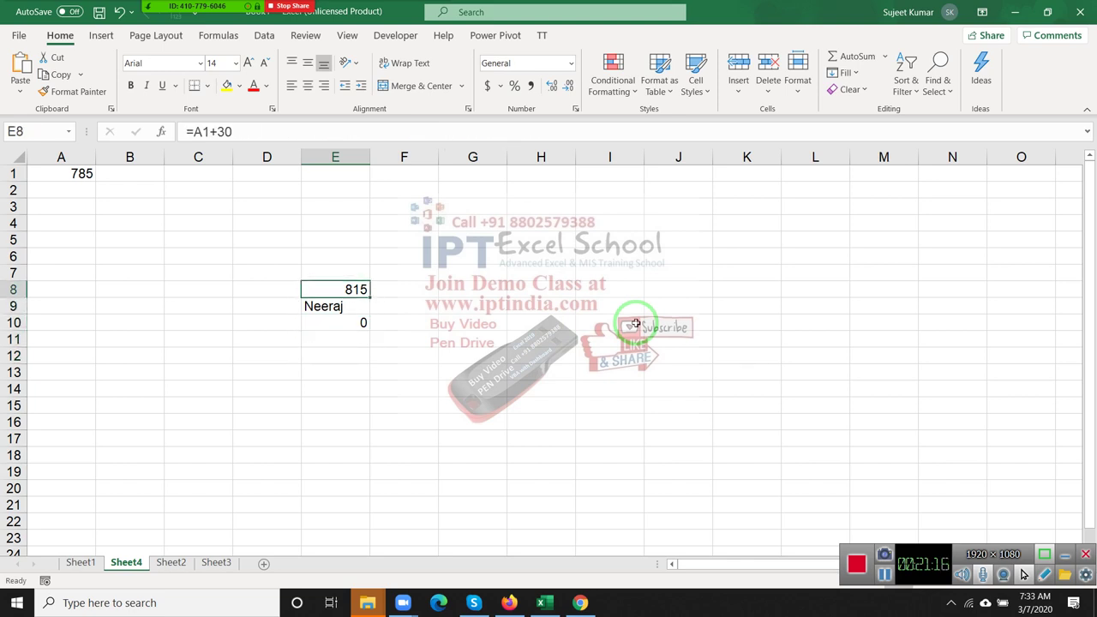
{"action": "key", "text": "F2"}
{"action": "key", "text": "Return"}
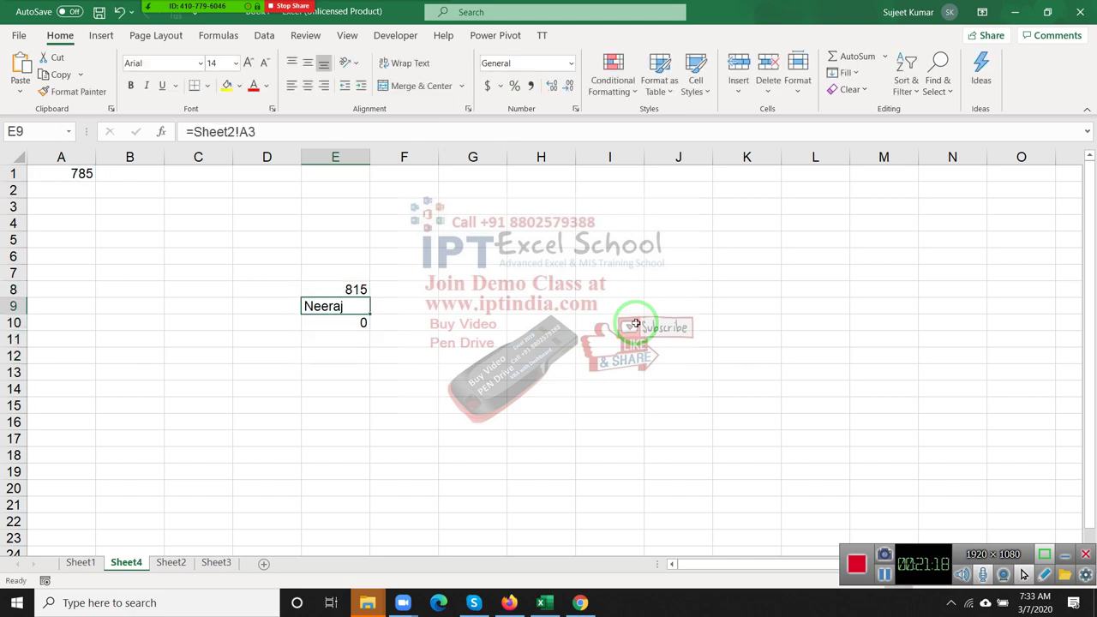
{"action": "key", "text": "F2"}
{"action": "key", "text": "Escape"}
{"action": "key", "text": "Down"}
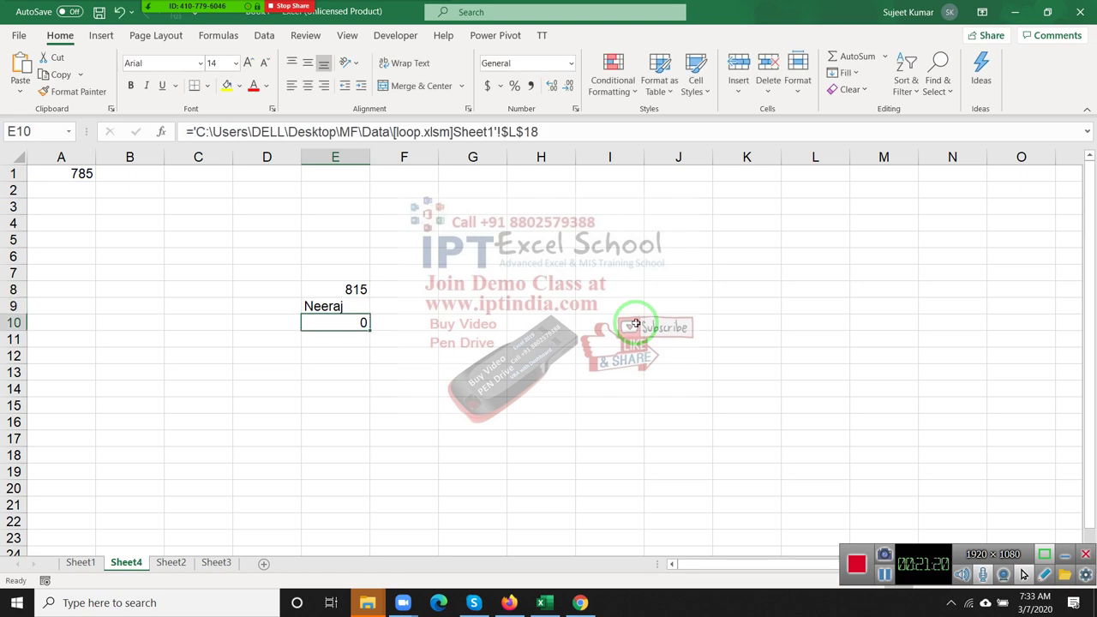
{"action": "key", "text": "F2"}
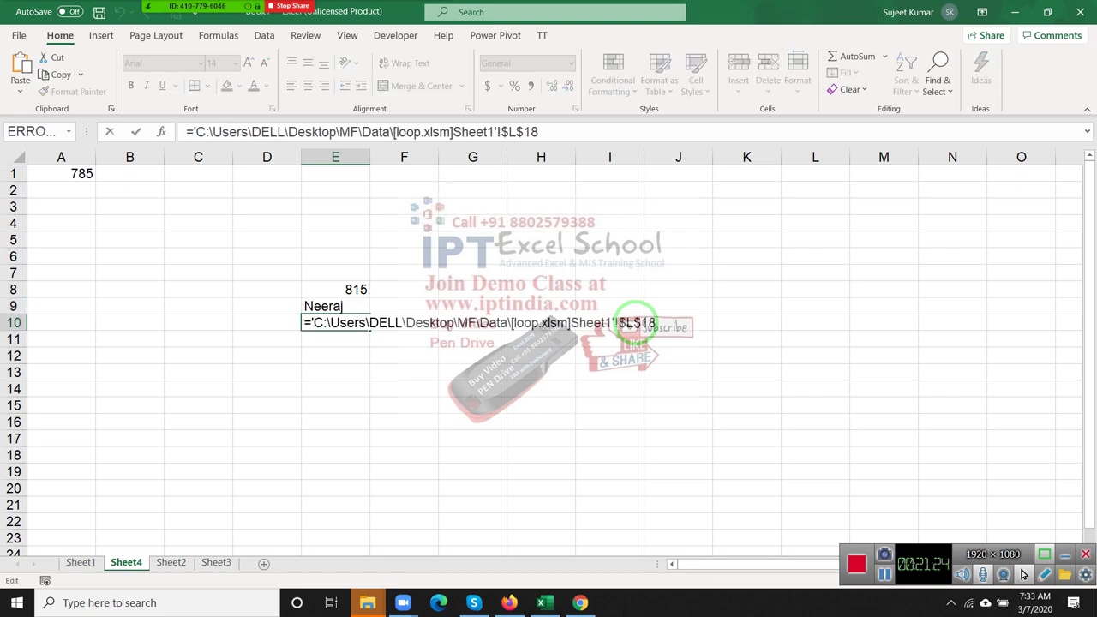
{"action": "key", "text": "Escape"}
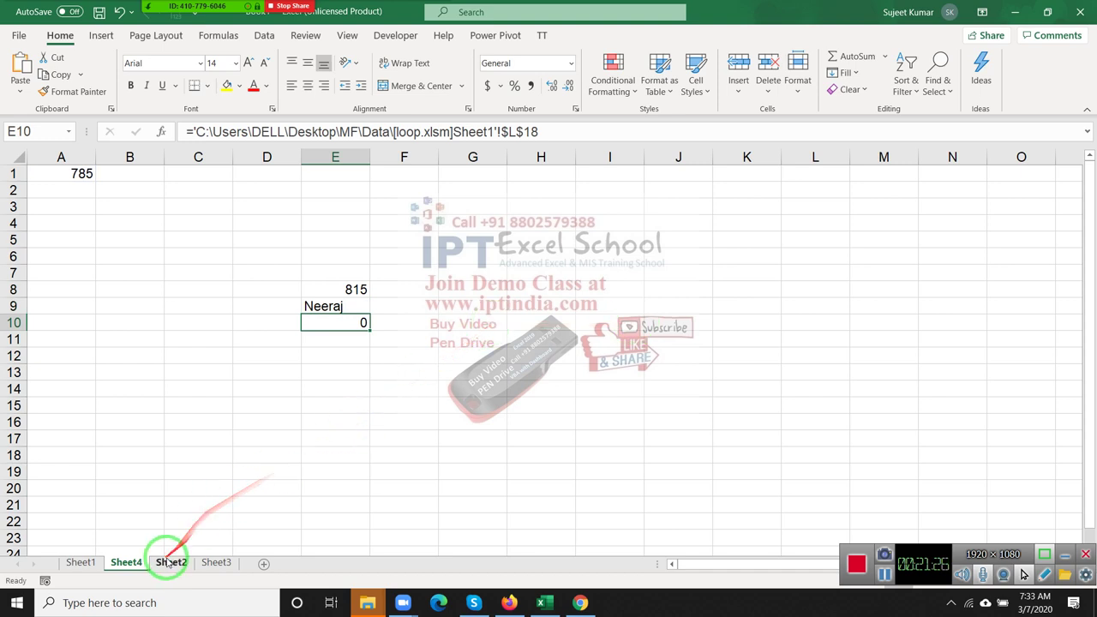
{"action": "left_click", "coordinate": [169, 562]}
- On Sheet3, enter 85, 36, 52, 36, 85, 14, 74 and 36 into A1:A8
{"action": "left_click", "coordinate": [219, 563]}
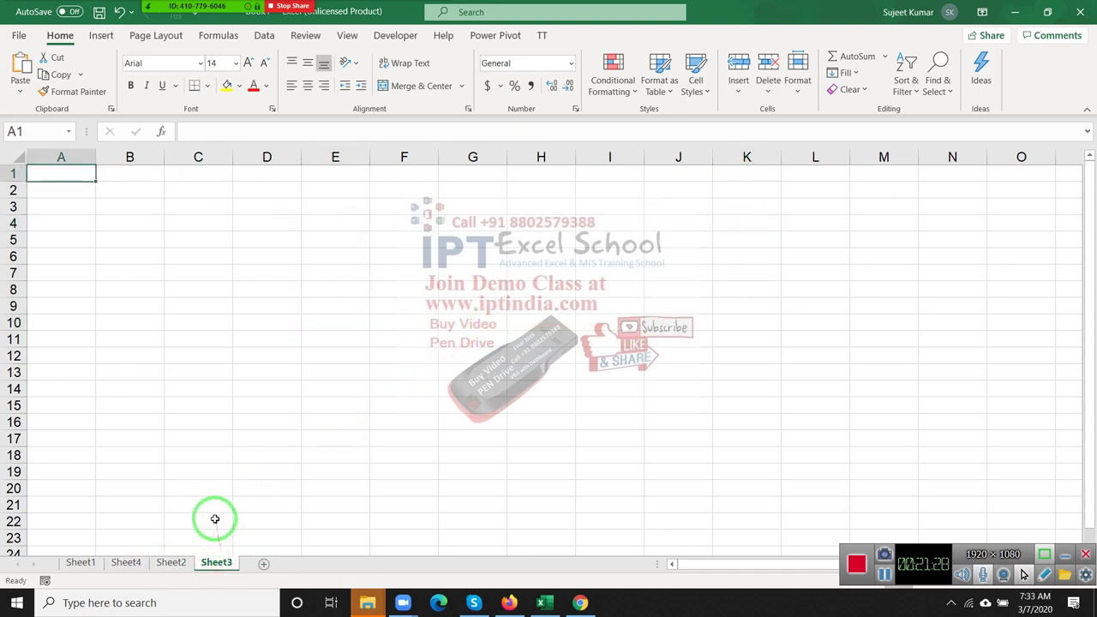
{"action": "type", "text": "85"}
{"action": "key", "text": "Return"}
{"action": "type", "text": "36"}
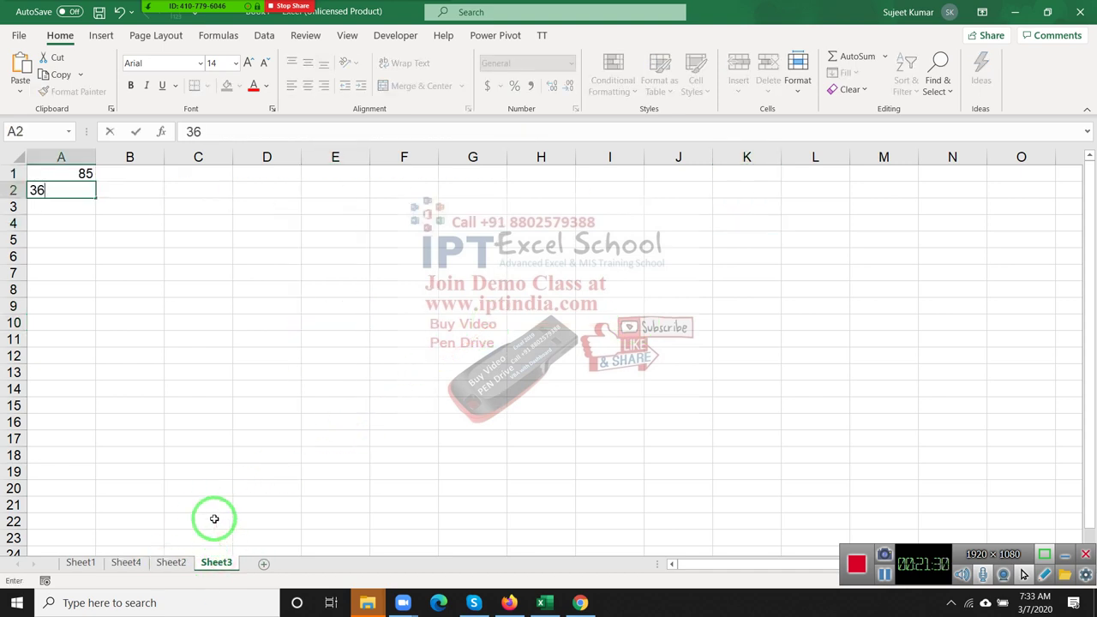
{"action": "key", "text": "Return"}
{"action": "type", "text": "52"}
{"action": "key", "text": "Return"}
{"action": "type", "text": "36"}
{"action": "key", "text": "Return"}
{"action": "type", "text": "85"}
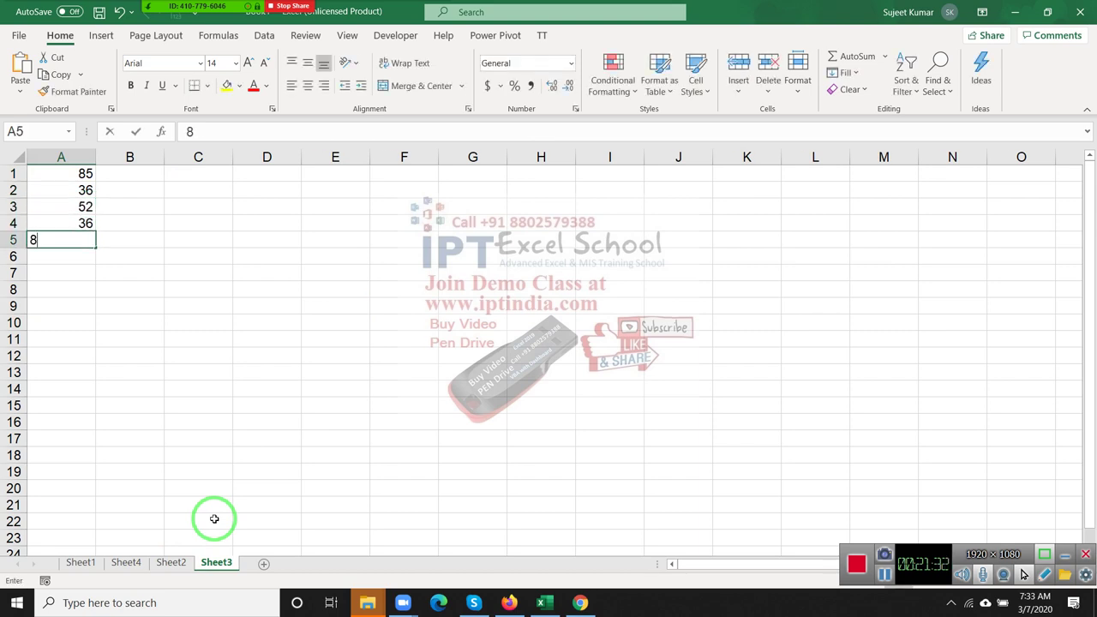
{"action": "key", "text": "Return"}
{"action": "type", "text": "14"}
{"action": "key", "text": "Return"}
{"action": "type", "text": "74"}
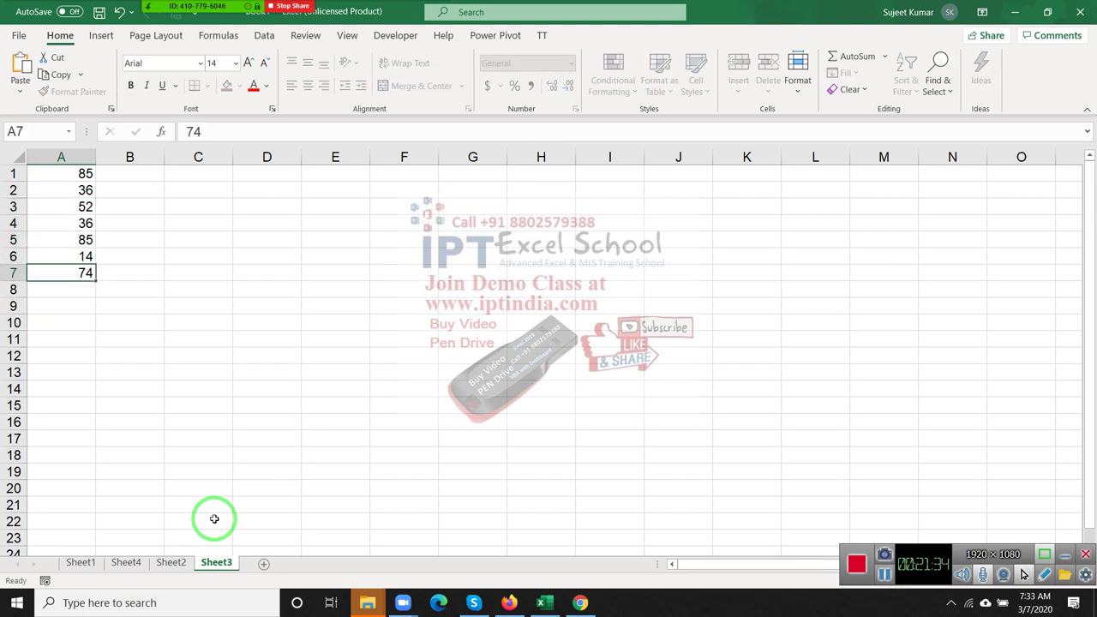
{"action": "key", "text": "Return"}
{"action": "type", "text": "36"}
{"action": "key", "text": "Return"}
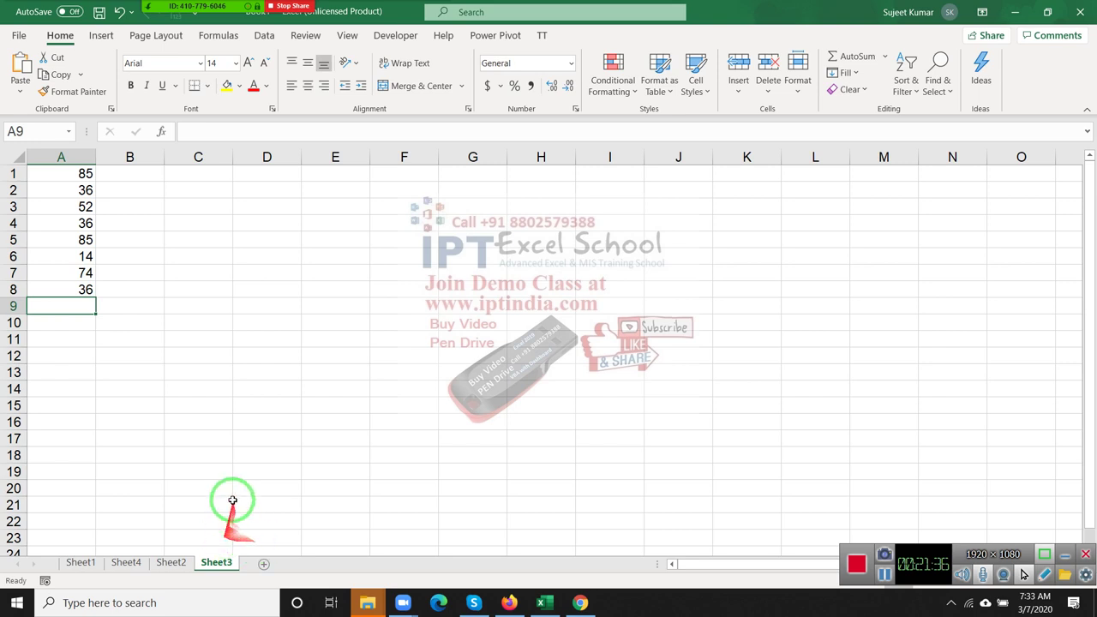
{"action": "left_click_drag", "start_coordinate": [81, 288], "coordinate": [76, 162]}
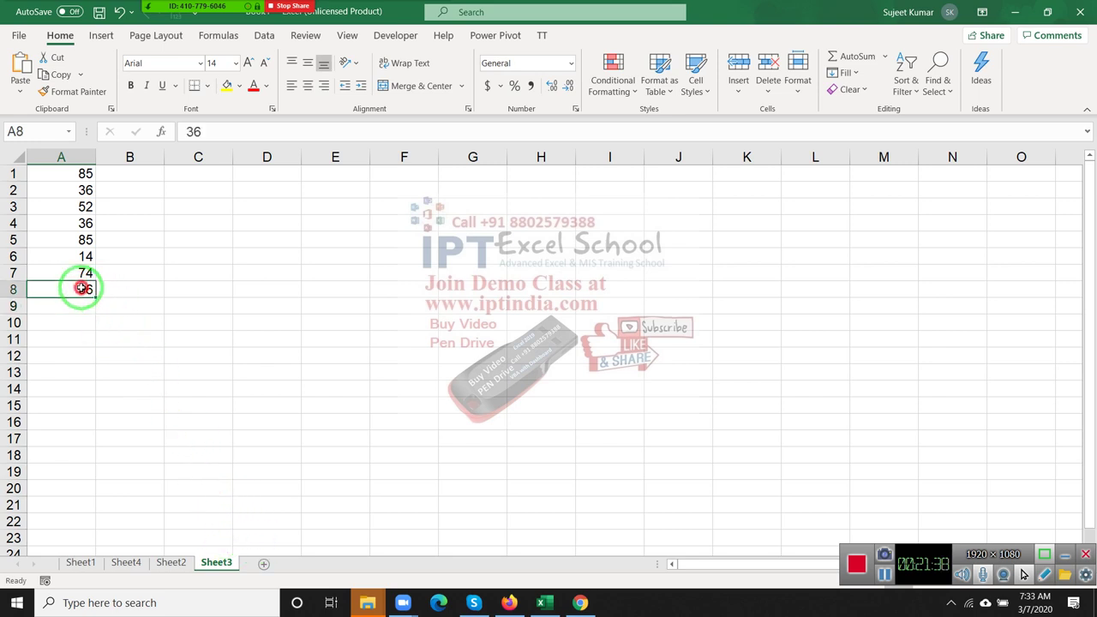
{"action": "left_click", "coordinate": [128, 175]}
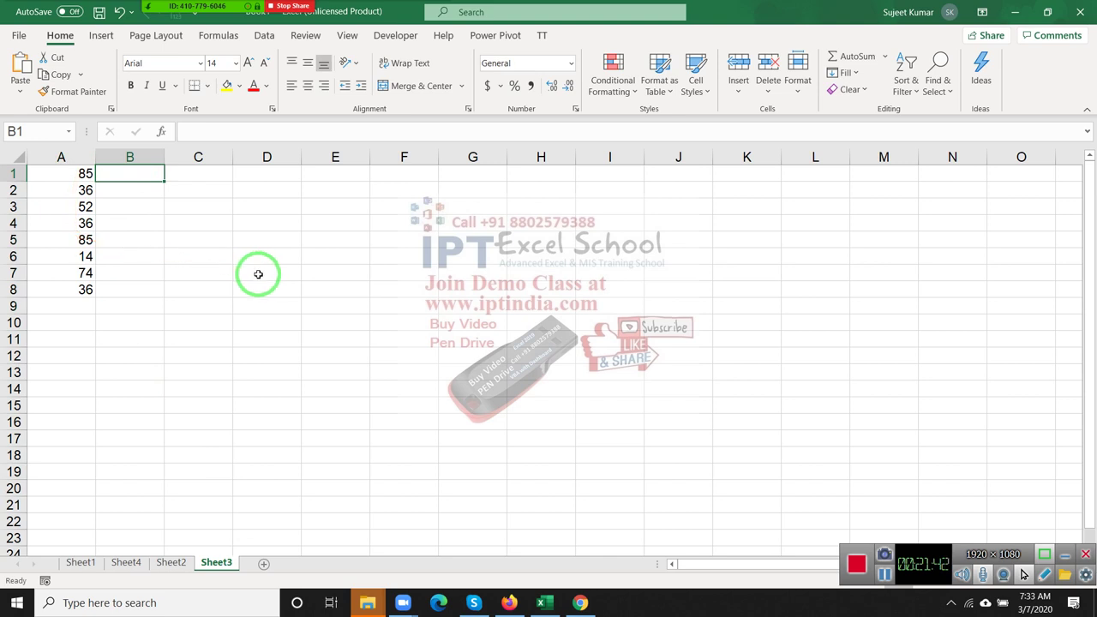
- Enter =A1+20 in B1 and fill it down to B8
{"action": "type", "text": "="}
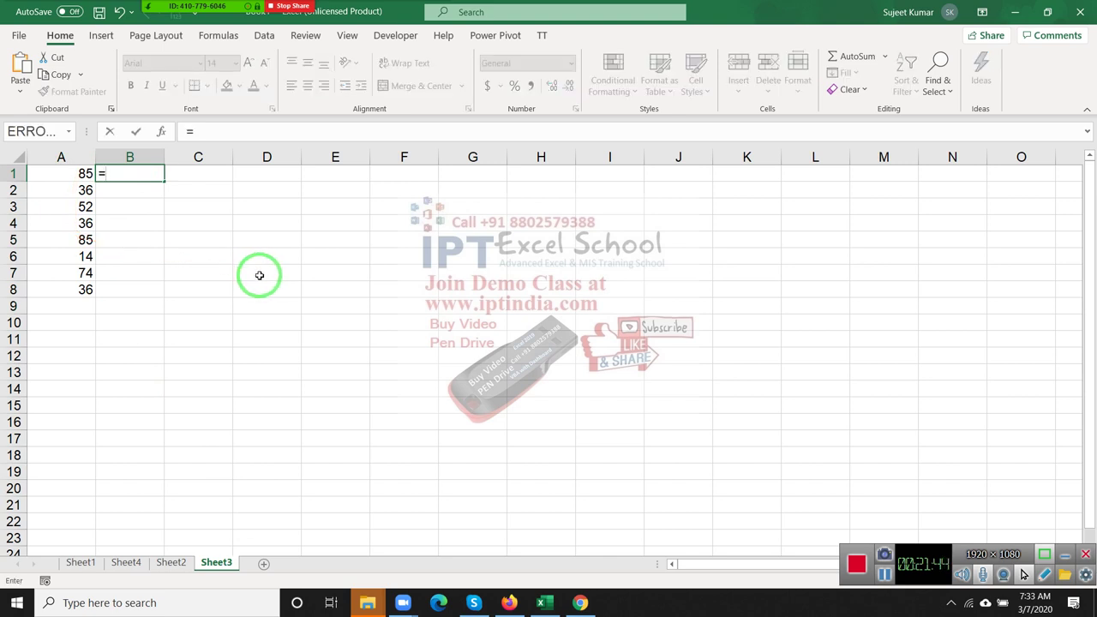
{"action": "type", "text": "a1+20"}
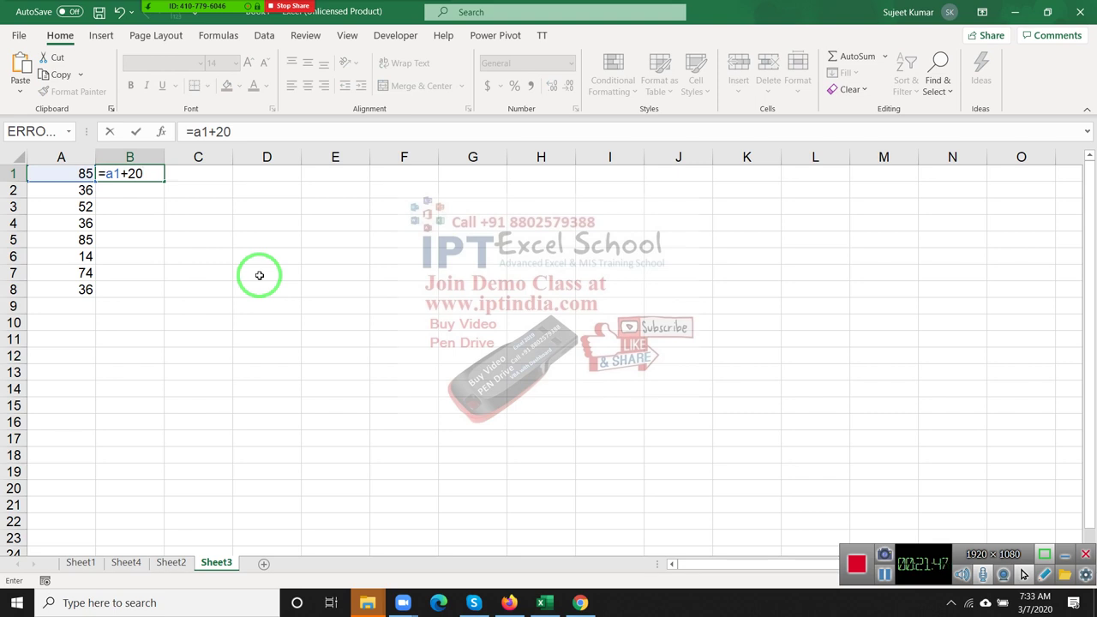
{"action": "key", "text": "Return"}
{"action": "key", "text": "Up"}
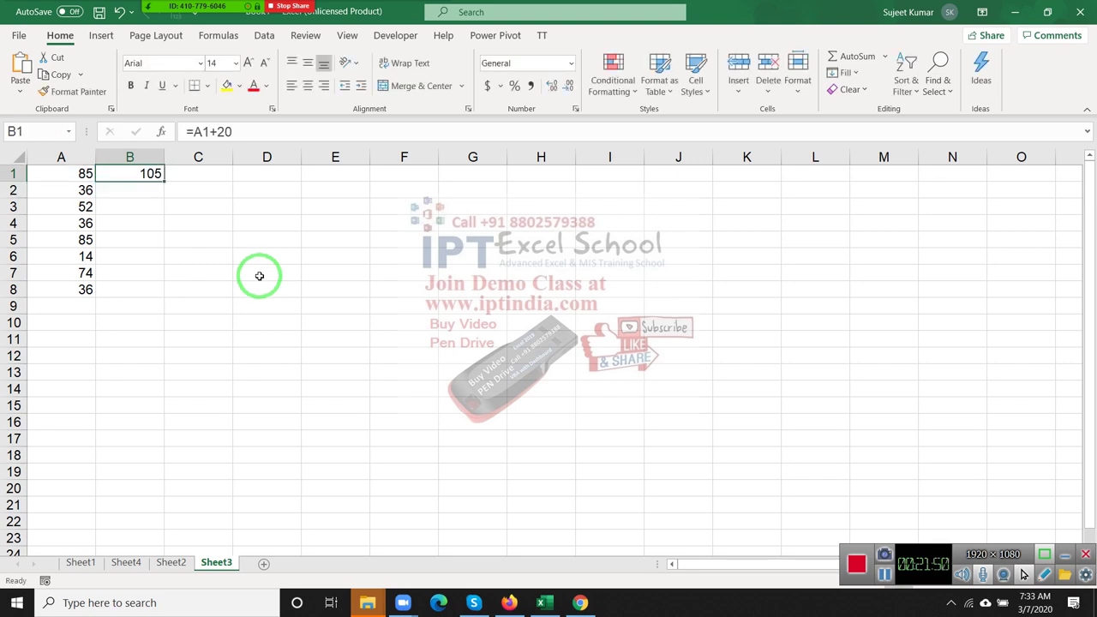
{"action": "key", "text": "Down"}
{"action": "key", "text": "shift+Down"}
{"action": "key", "text": "shift+Down"}
{"action": "key", "text": "shift+Down"}
{"action": "key", "text": "shift+Down"}
{"action": "key", "text": "shift+Down"}
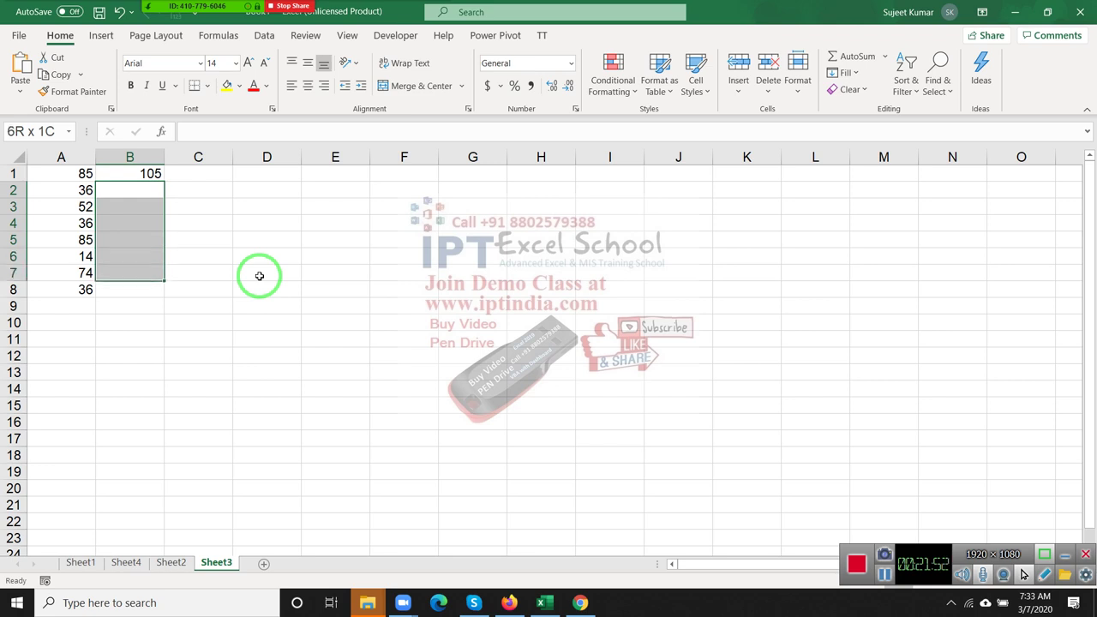
{"action": "key", "text": "shift+Down"}
{"action": "key", "text": "Up"}
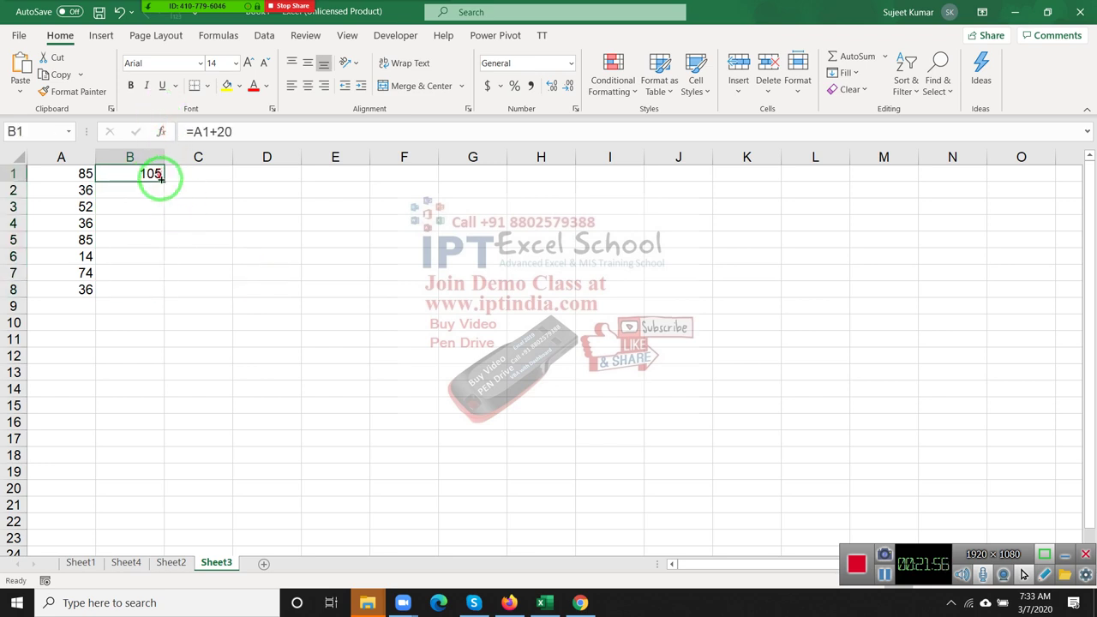
{"action": "left_click_drag", "start_coordinate": [165, 180], "coordinate": [158, 293]}
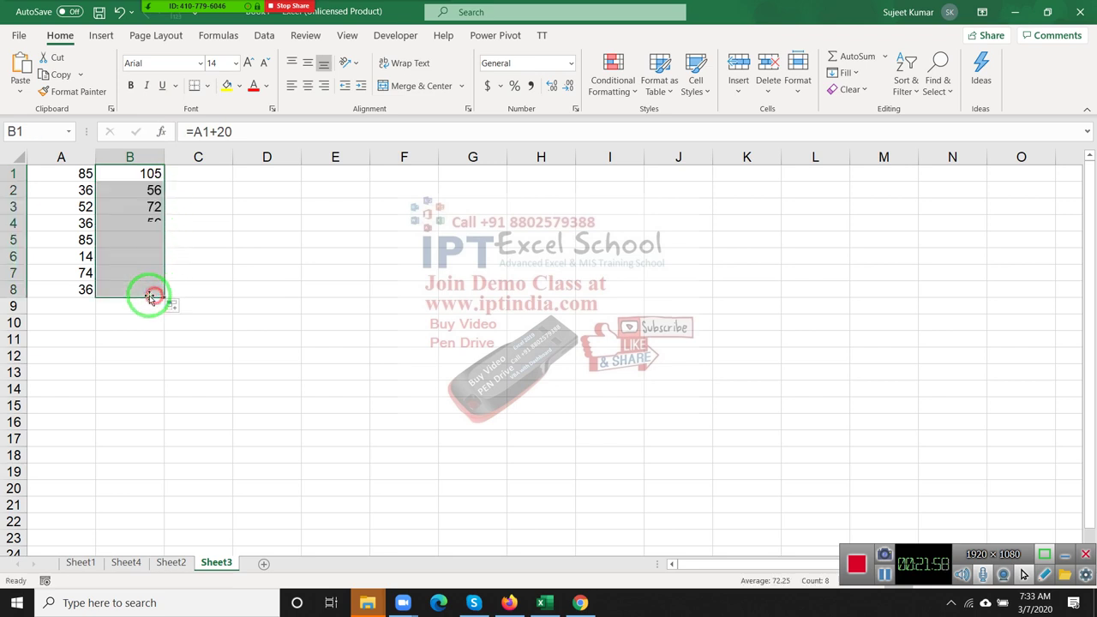
{"action": "left_click", "coordinate": [193, 247]}
{"action": "left_click", "coordinate": [120, 171]}
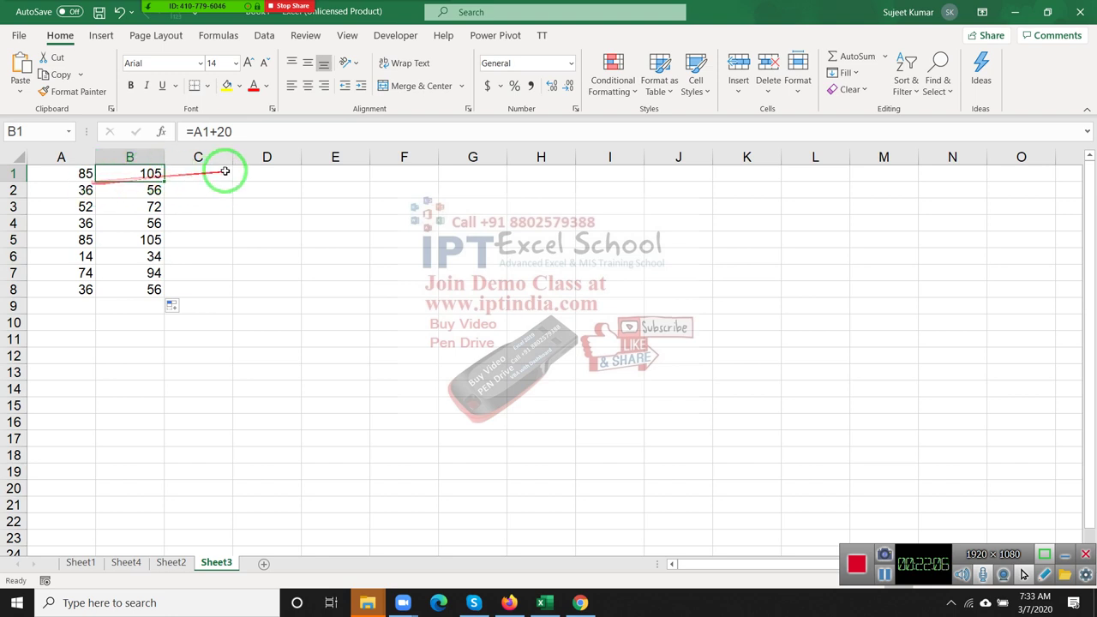
- Inspect the relative references in B1 and B2, then clear the copied formulas from B2:B8
{"action": "double_click", "coordinate": [162, 174]}
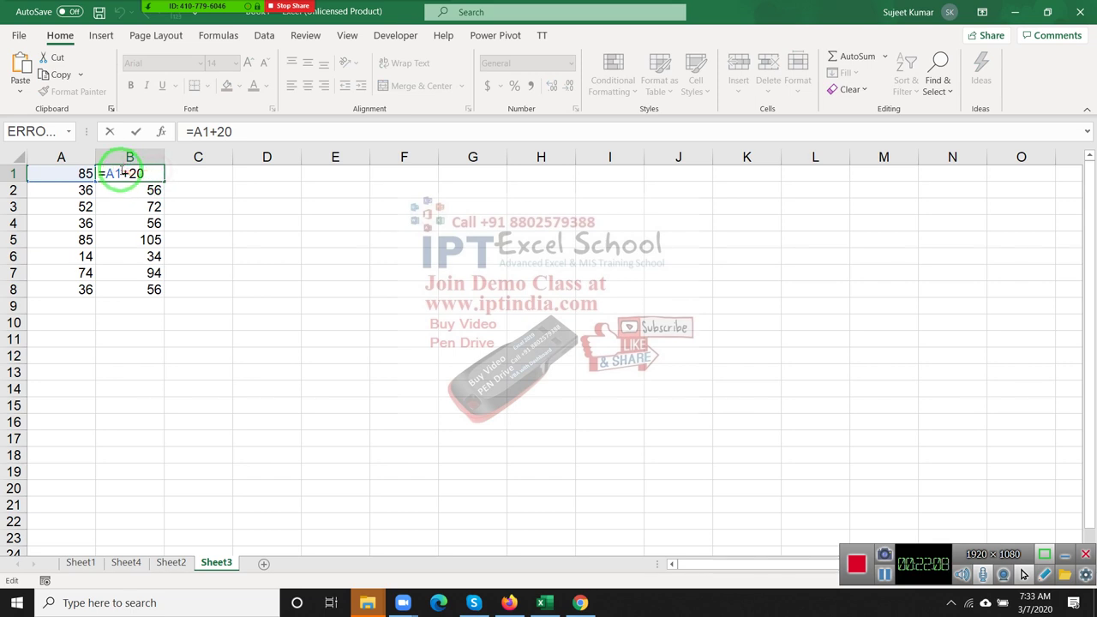
{"action": "left_click", "coordinate": [118, 174]}
{"action": "left_click_drag", "start_coordinate": [119, 174], "coordinate": [103, 175]}
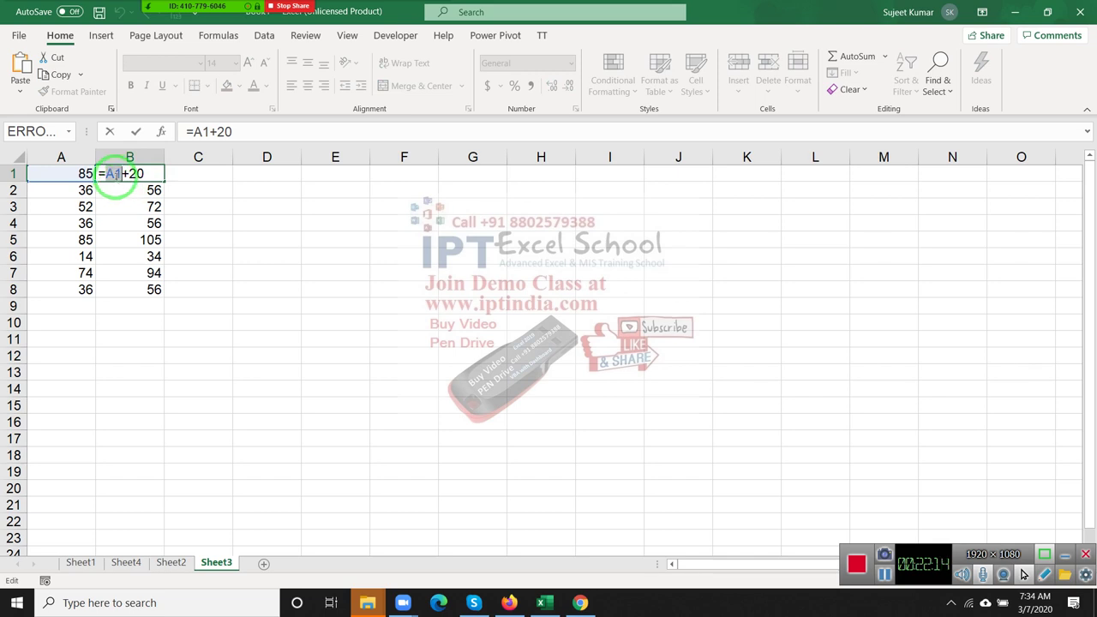
{"action": "key", "text": "Escape"}
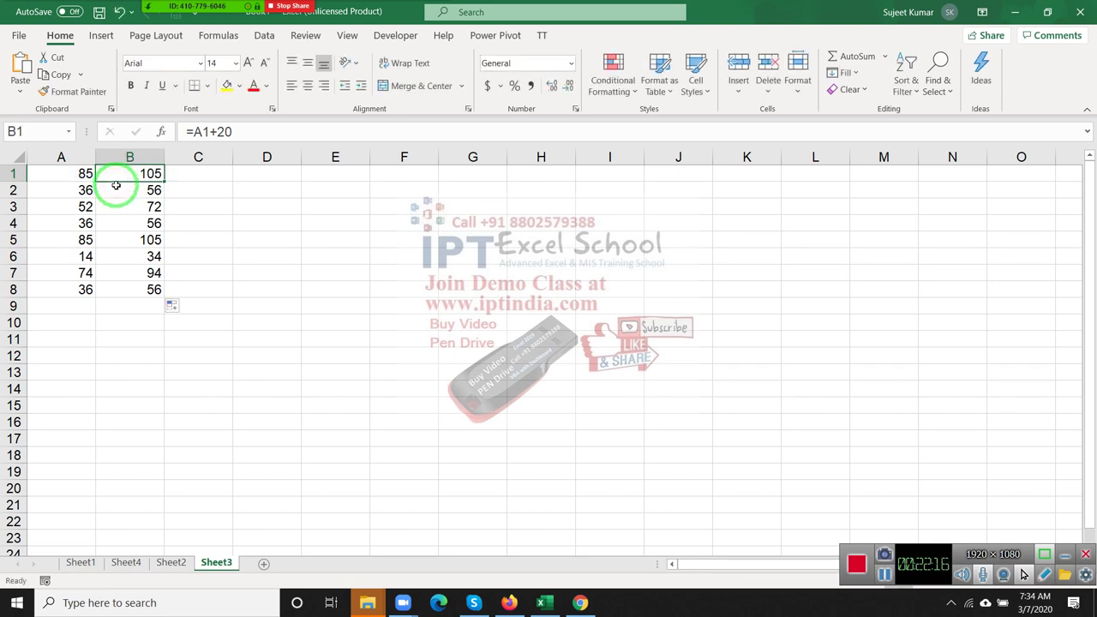
{"action": "double_click", "coordinate": [114, 187]}
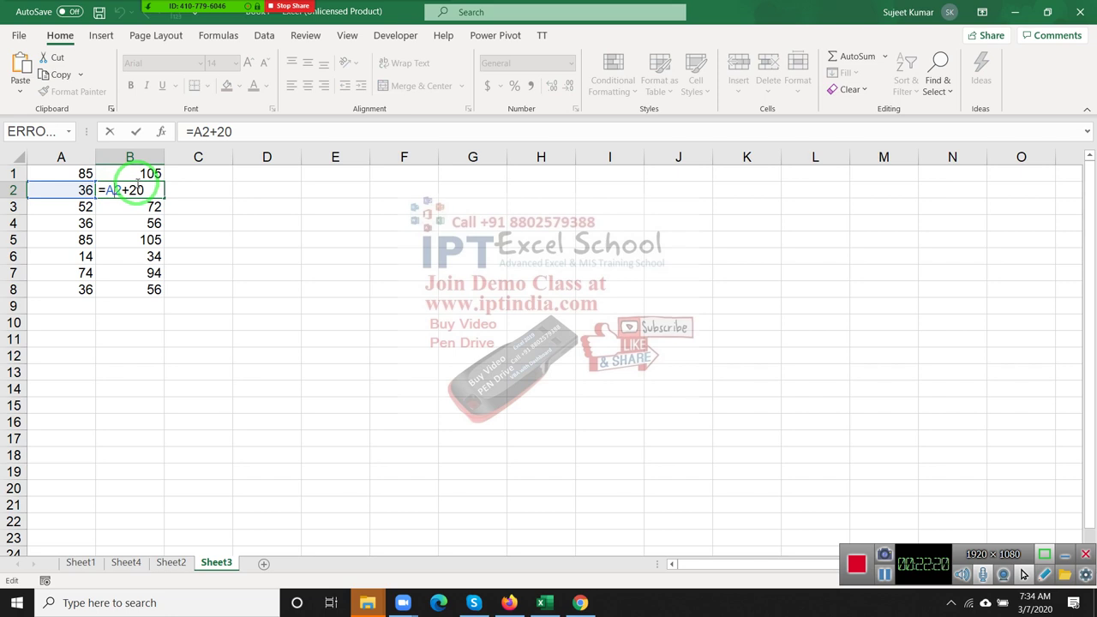
{"action": "key", "text": "Escape"}
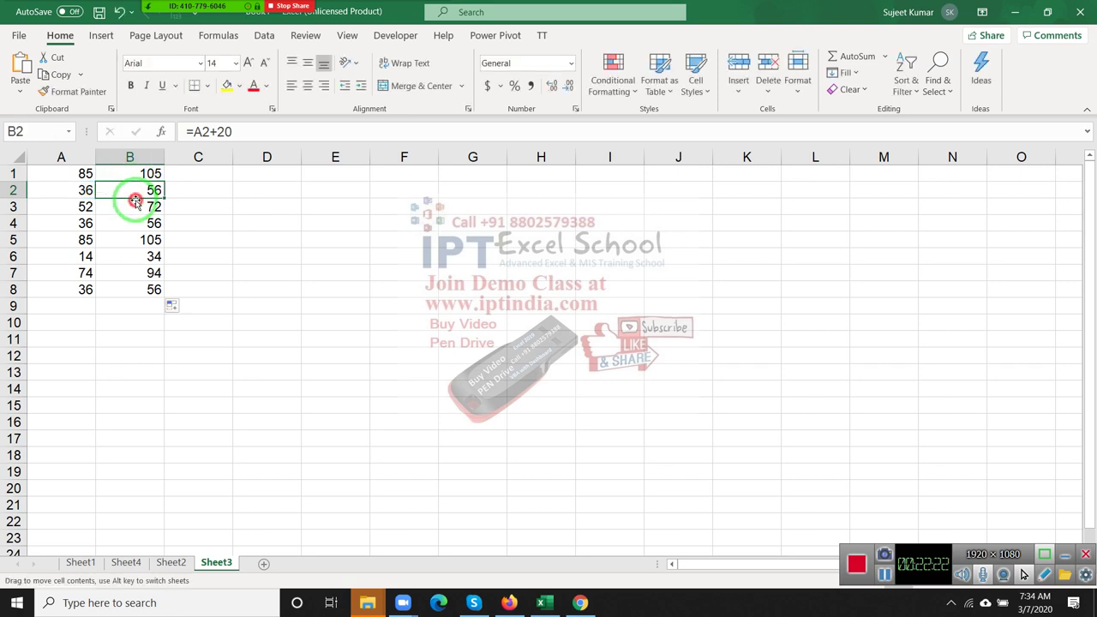
{"action": "key", "text": "ctrl+Down"}
{"action": "left_click", "coordinate": [136, 201]}
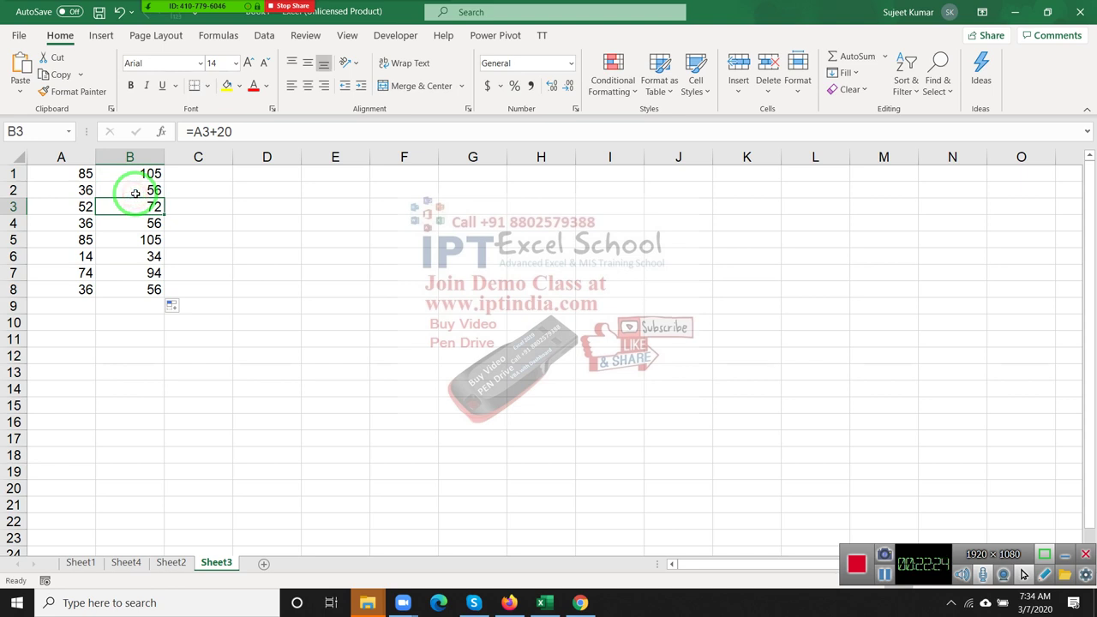
{"action": "left_click", "coordinate": [136, 194]}
{"action": "key", "text": "ctrl+shift+Down"}
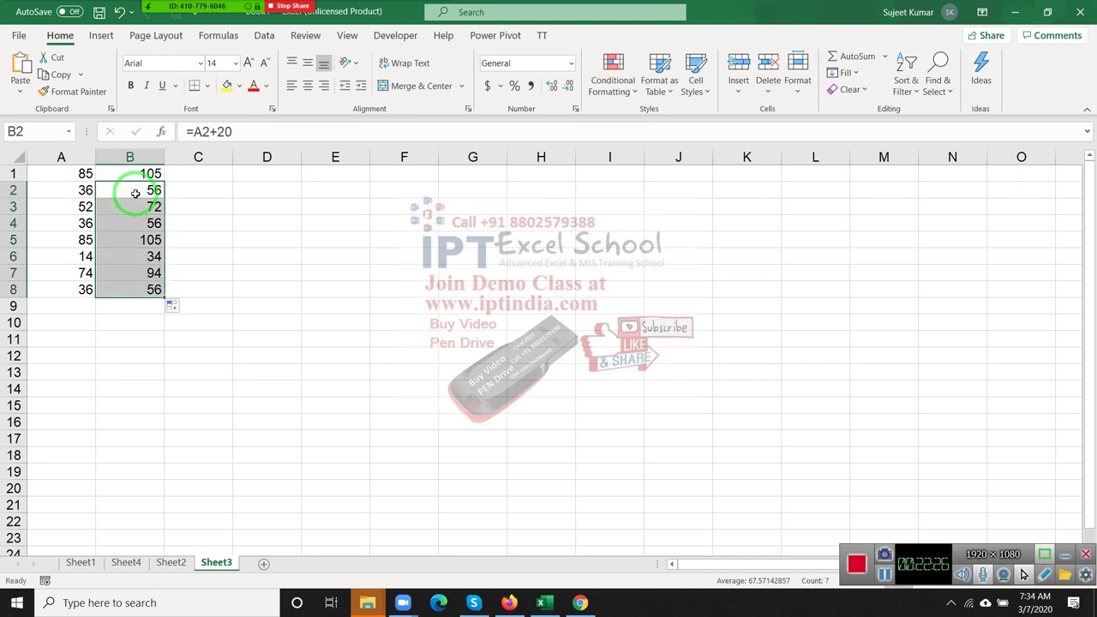
{"action": "key", "text": "Delete"}
- Clear the formula from B1 and enter 80 in D1
{"action": "key", "text": "Up"}
{"action": "key", "text": "Down"}
{"action": "key", "text": "Down"}
{"action": "key", "text": "Down"}
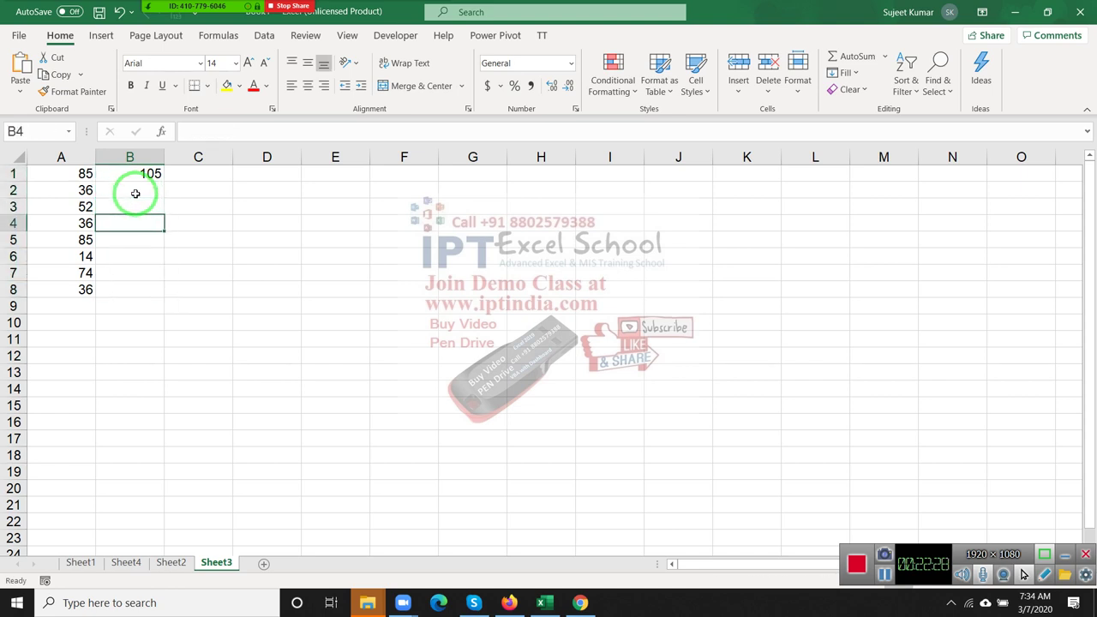
{"action": "key", "text": "Down"}
{"action": "key", "text": "Down"}
{"action": "key", "text": "Down"}
{"action": "key", "text": "Down"}
{"action": "key", "text": "Up"}
{"action": "key", "text": "Up"}
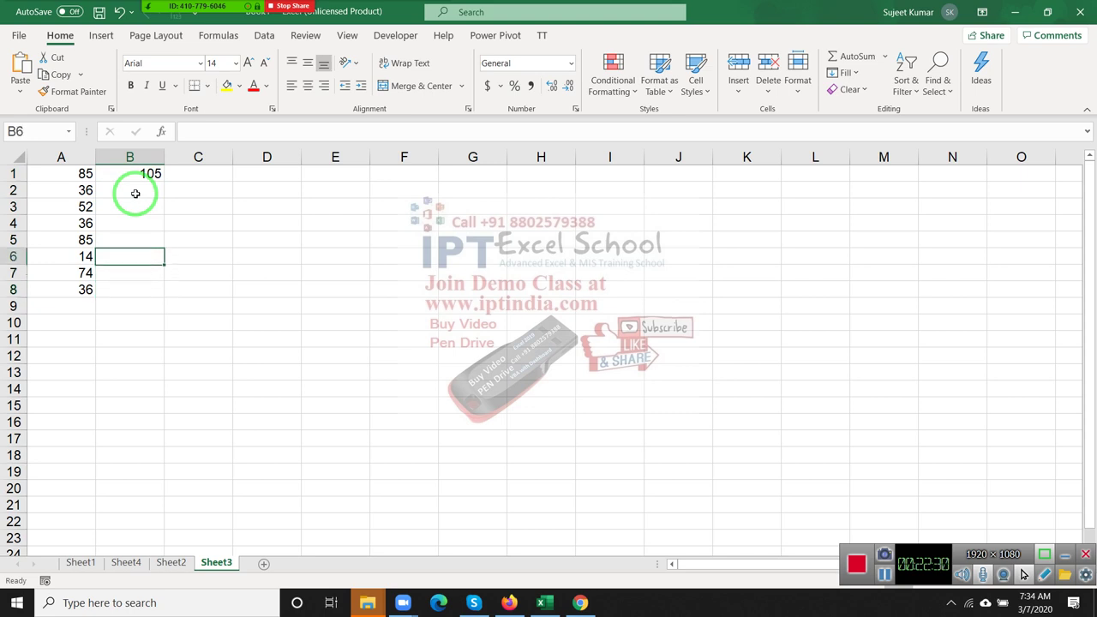
{"action": "key", "text": "Up"}
{"action": "key", "text": "Up"}
{"action": "key", "text": "Up"}
{"action": "key", "text": "Up"}
{"action": "key", "text": "Up"}
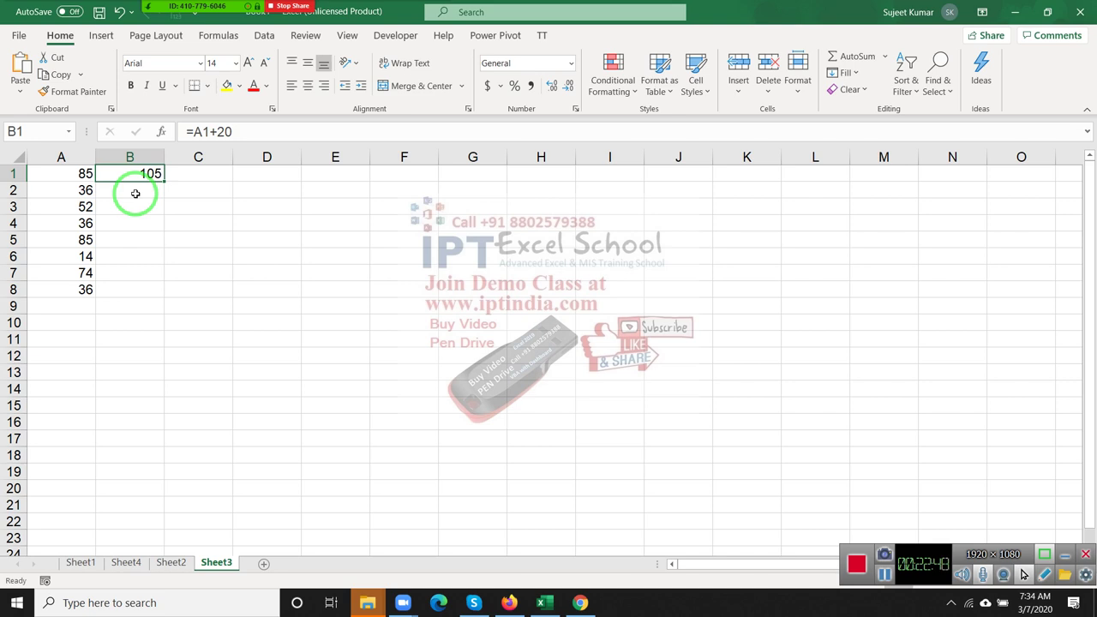
{"action": "key", "text": "Delete"}
{"action": "key", "text": "Right"}
{"action": "key", "text": "Right"}
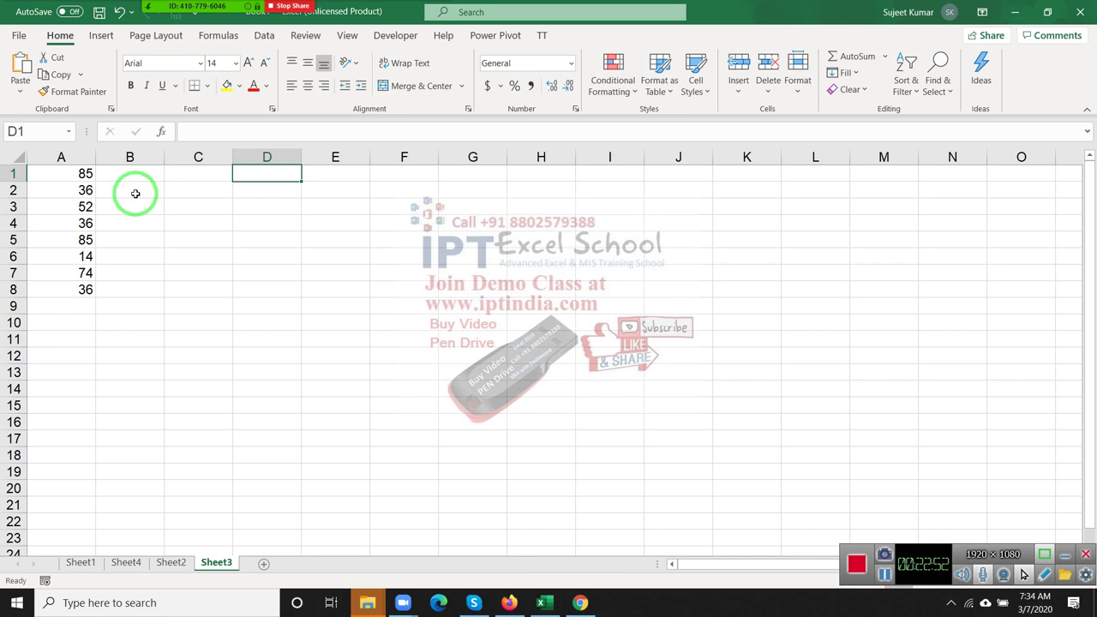
{"action": "type", "text": "8"}
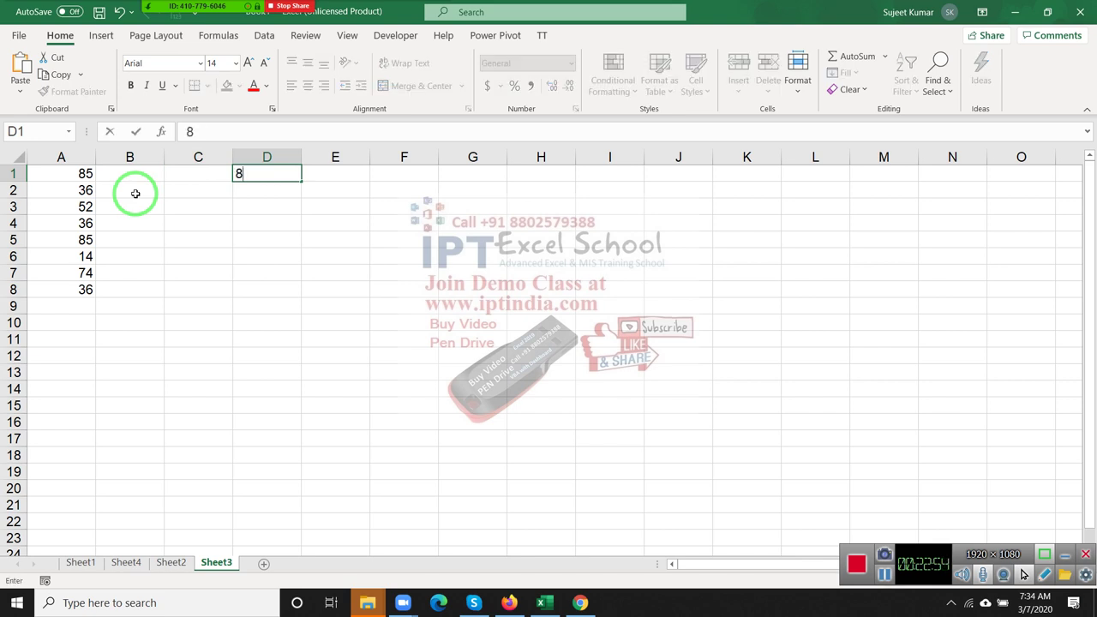
{"action": "type", "text": "0"}
{"action": "key", "text": "Return"}
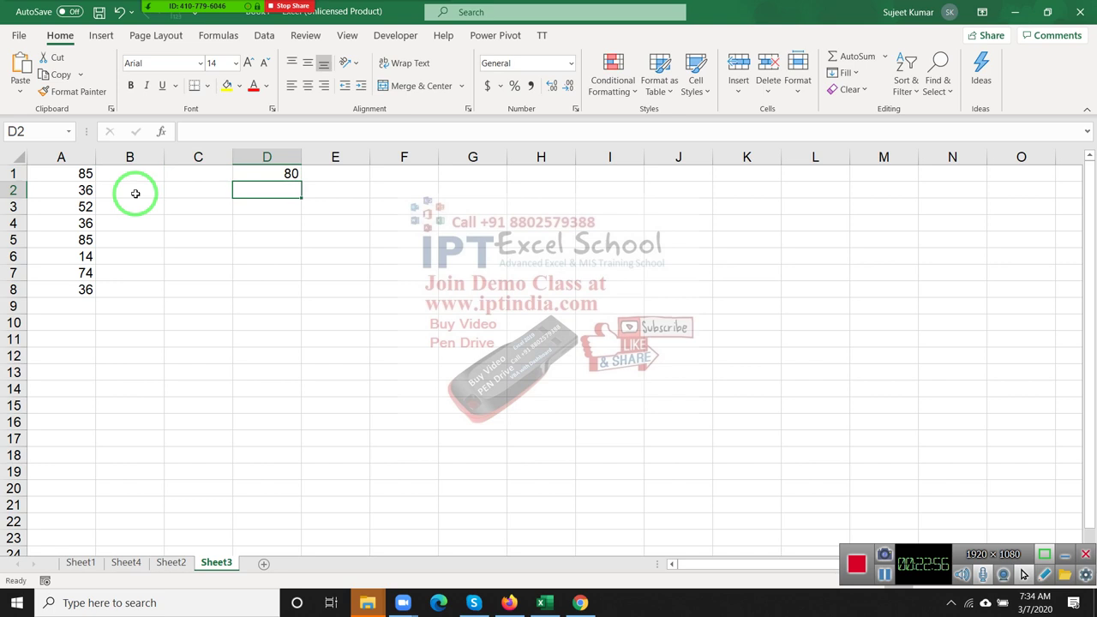
- Build the formula =A1+D1 in B1, which shows 165
{"action": "left_click", "coordinate": [136, 173]}
{"action": "type", "text": "="}
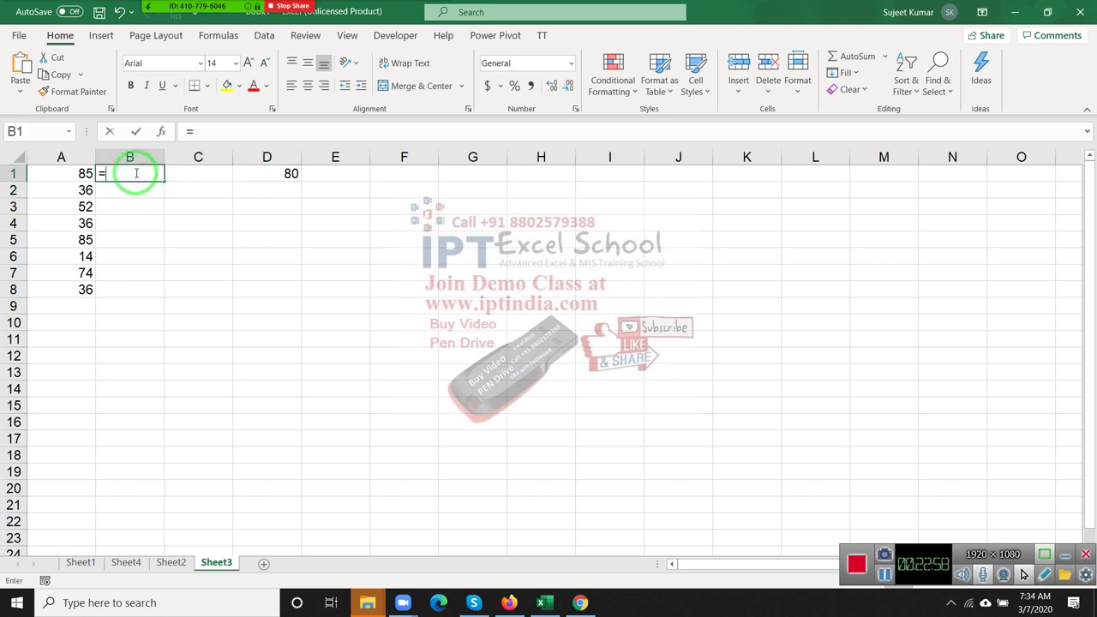
{"action": "left_click", "coordinate": [73, 173]}
{"action": "type", "text": "+"}
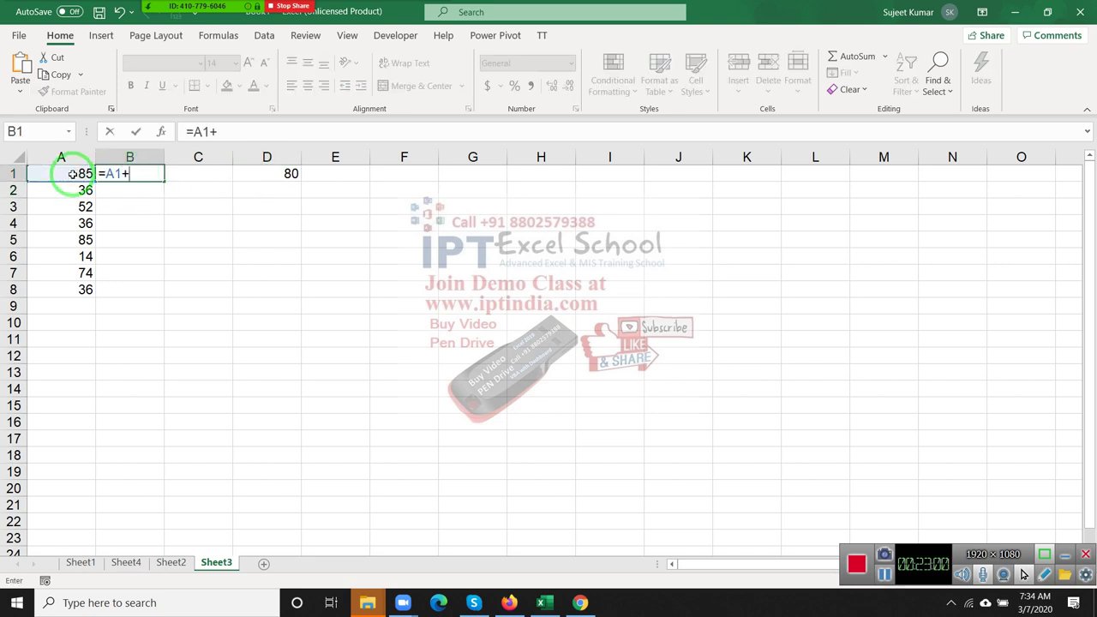
{"action": "left_click", "coordinate": [237, 176]}
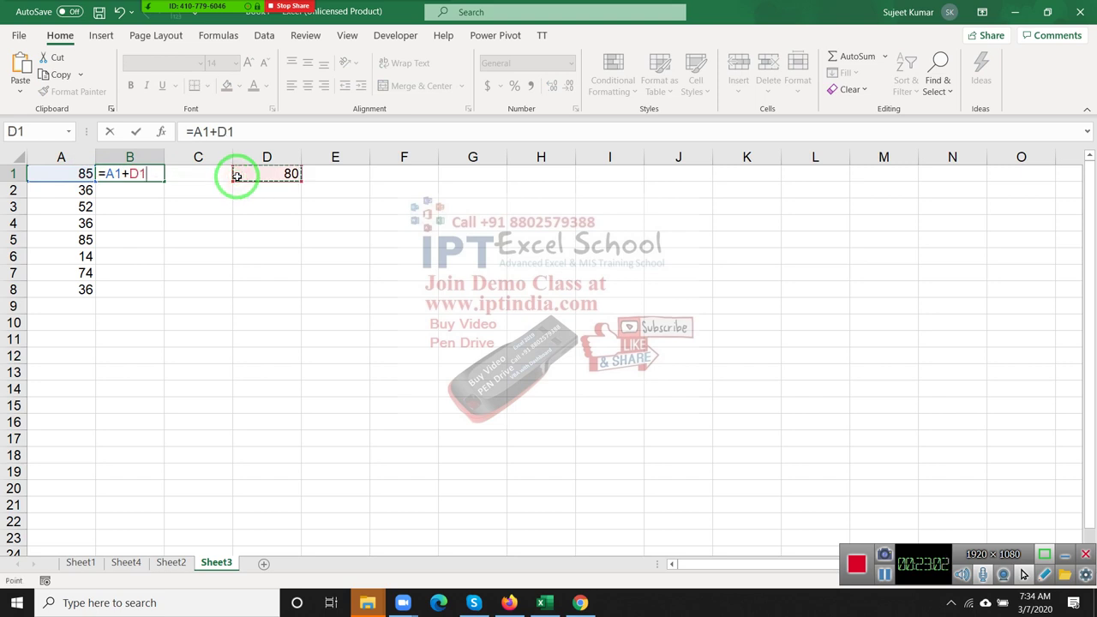
{"action": "key", "text": "Return"}
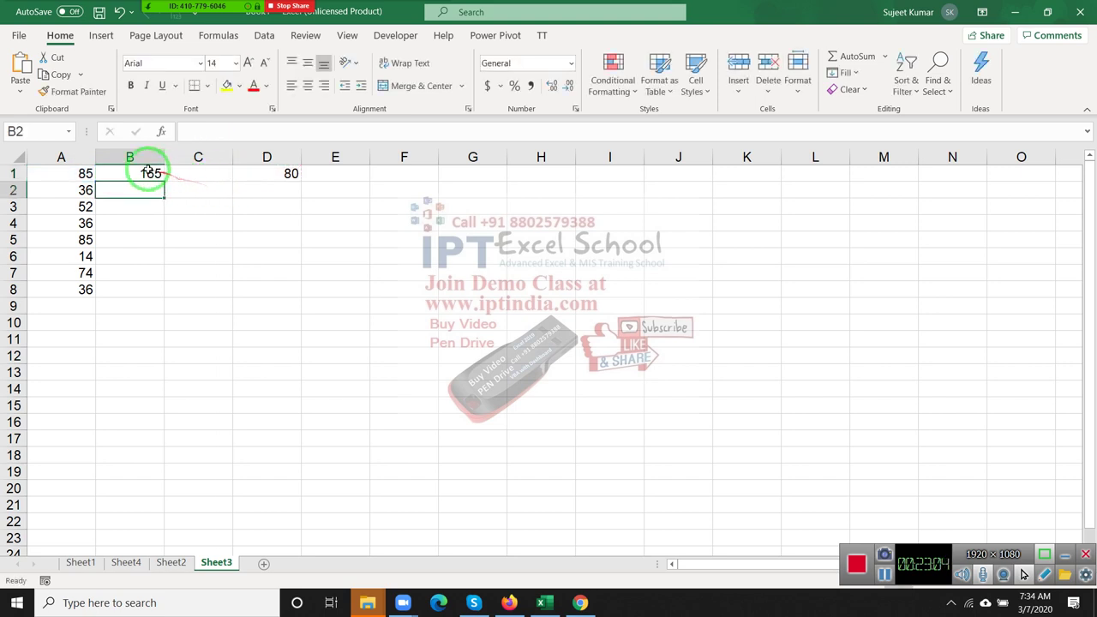
- Fill B1's formula into B2, inspect its references, then clear B2 again
{"action": "left_click", "coordinate": [151, 174]}
{"action": "left_click_drag", "start_coordinate": [163, 181], "coordinate": [150, 190]}
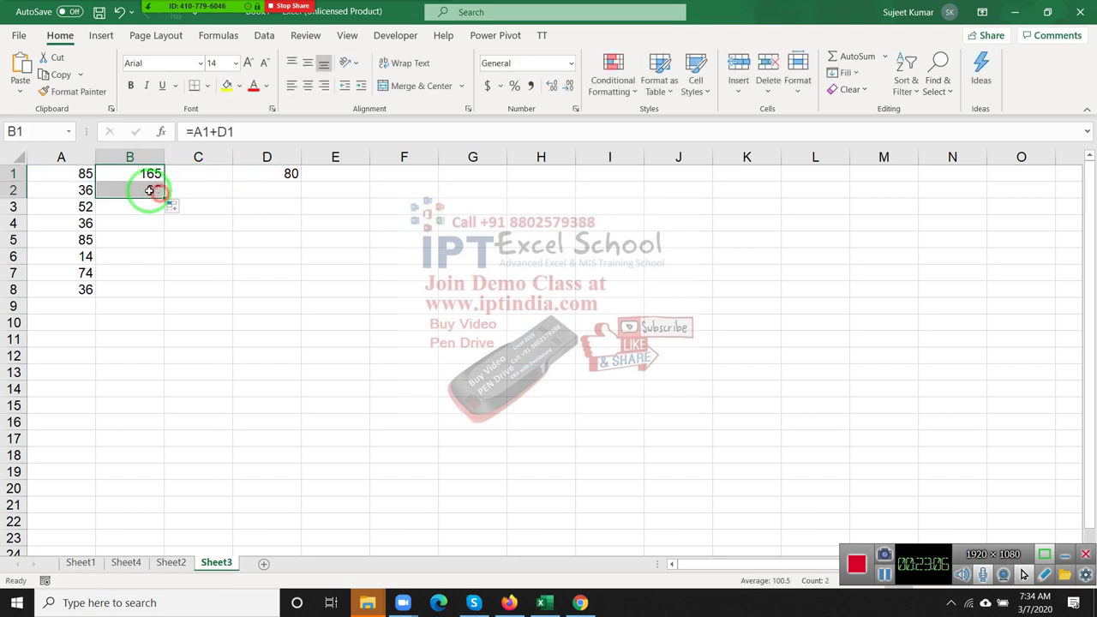
{"action": "left_click", "coordinate": [149, 190]}
{"action": "double_click", "coordinate": [120, 190]}
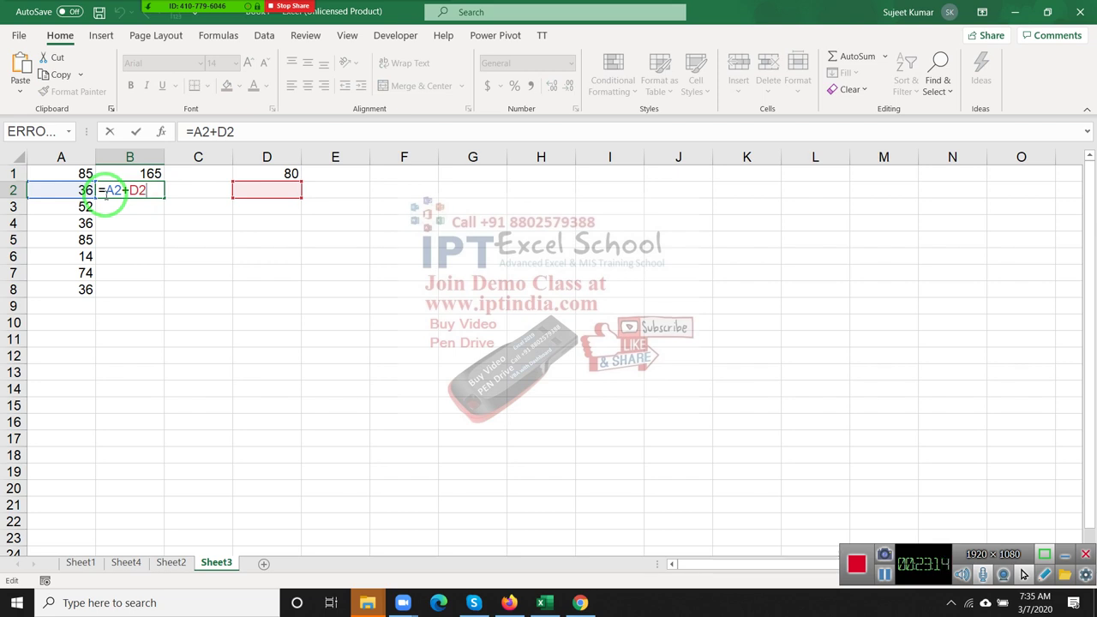
{"action": "key", "text": "Escape"}
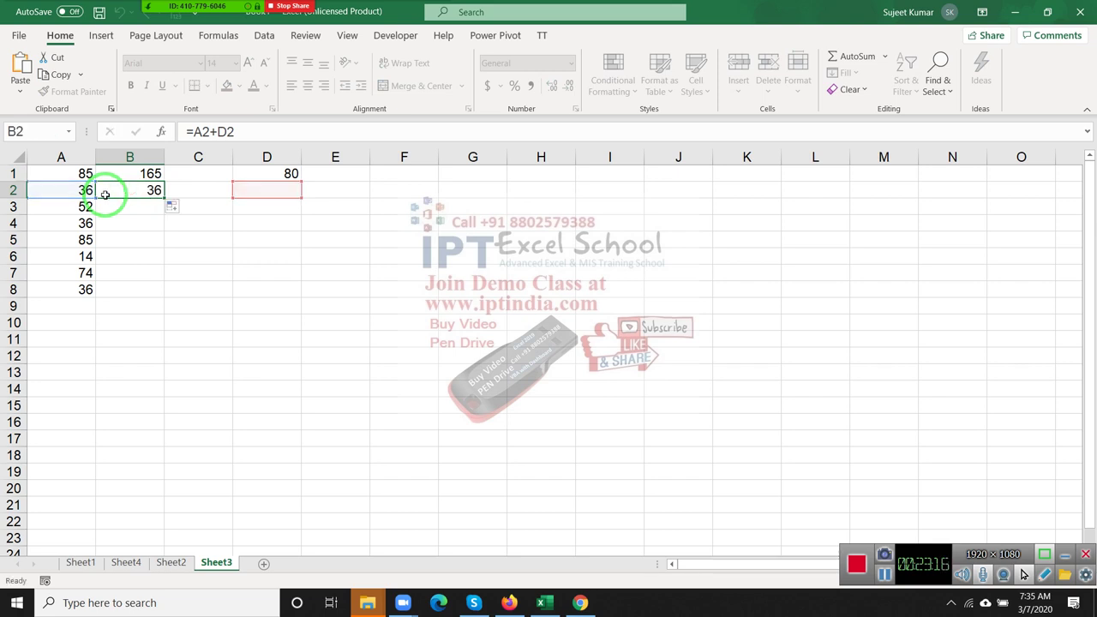
{"action": "type", "text": "="}
{"action": "key", "text": "Left"}
{"action": "type", "text": "+"}
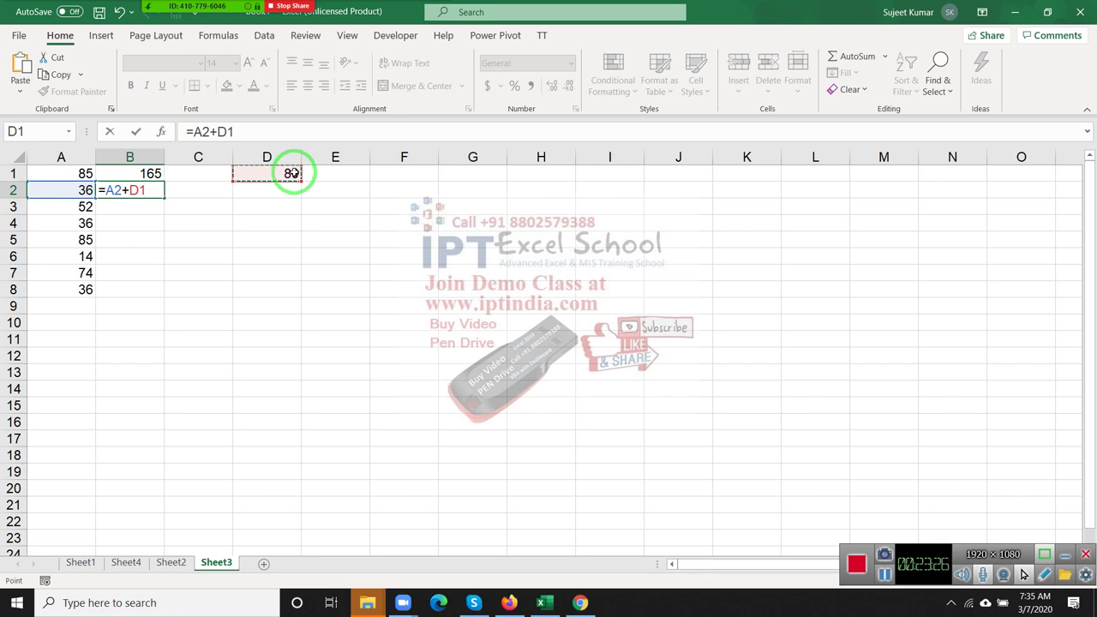
{"action": "key", "text": "Escape"}
{"action": "key", "text": "Delete"}
- Change B1's formula to =A1+D$1 so the D1 row is locked
{"action": "key", "text": "Up"}
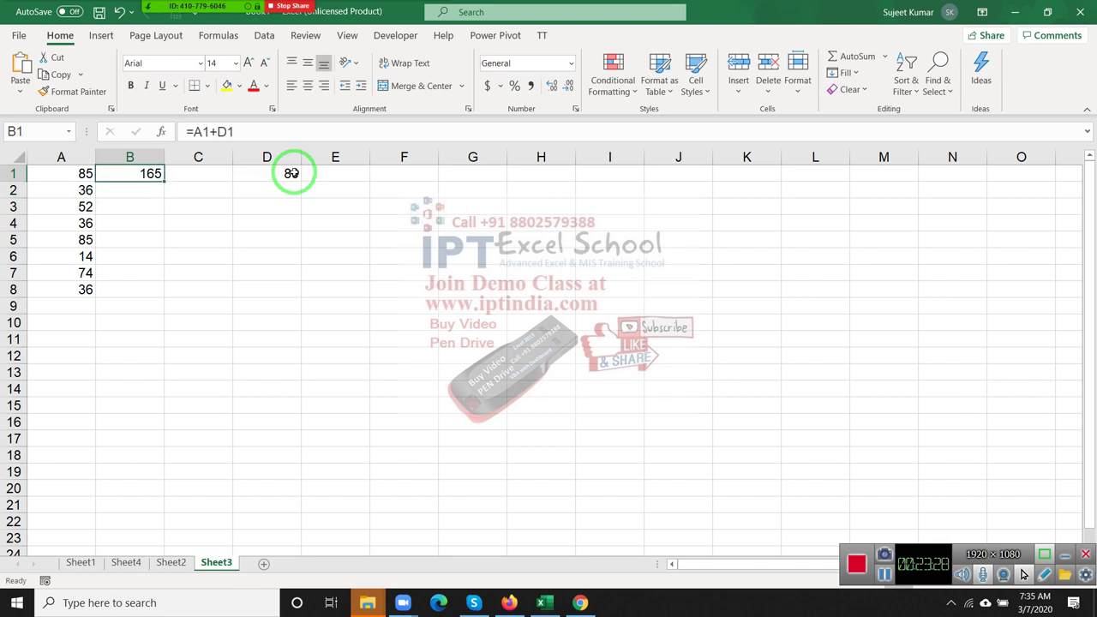
{"action": "left_click", "coordinate": [234, 131]}
{"action": "type", "text": "$"}
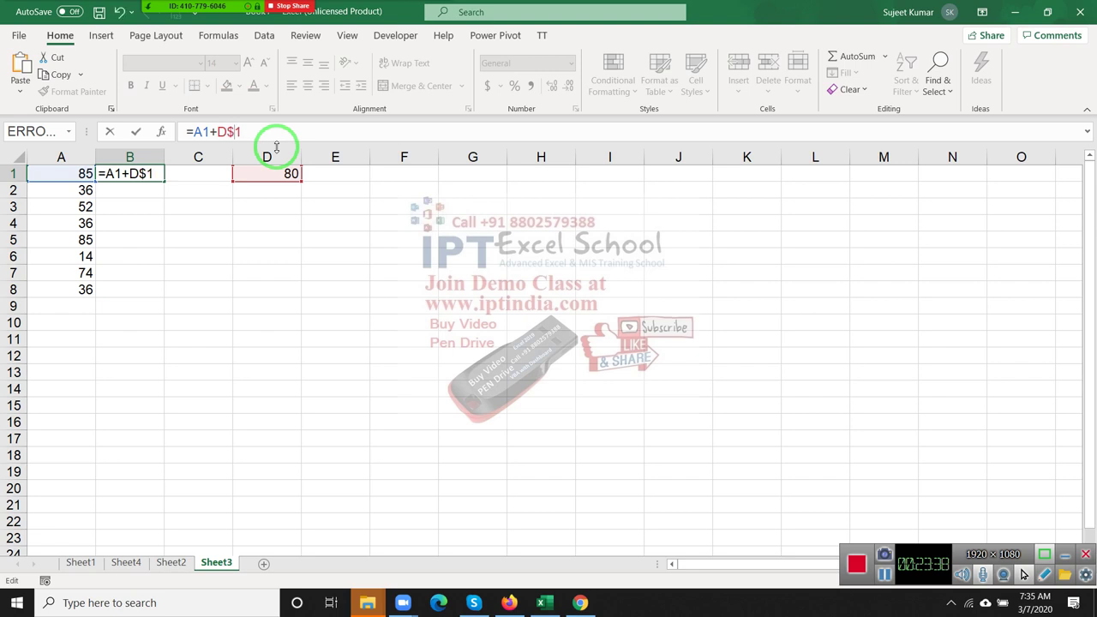
{"action": "key", "text": "Return"}
{"action": "key", "text": "Up"}
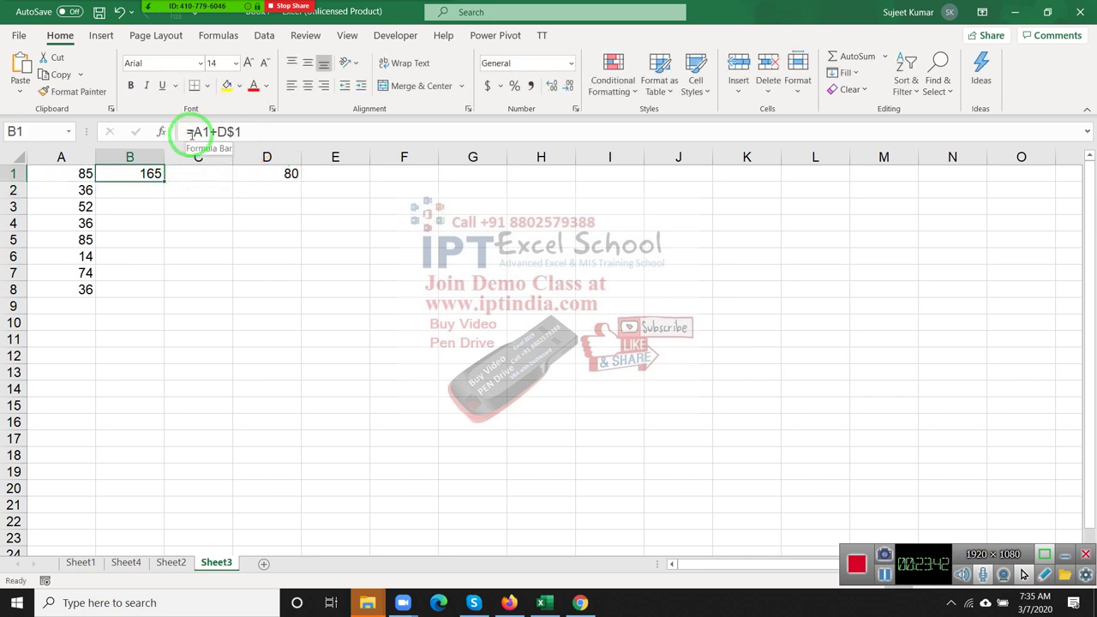
- Fill =A1+D$1 down to B8, check the results, then copy it across into C1
{"action": "left_click_drag", "start_coordinate": [164, 180], "coordinate": [154, 288]}
{"action": "left_click", "coordinate": [157, 273]}
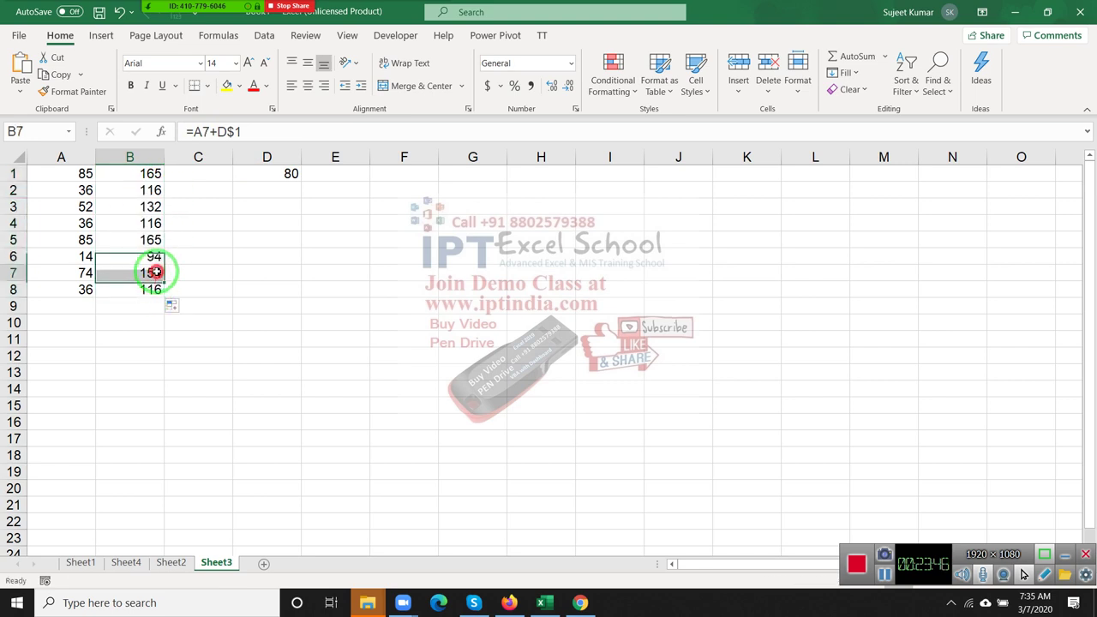
{"action": "left_click", "coordinate": [155, 256]}
{"action": "left_click", "coordinate": [155, 222]}
{"action": "left_click", "coordinate": [155, 206]}
{"action": "left_click", "coordinate": [156, 192]}
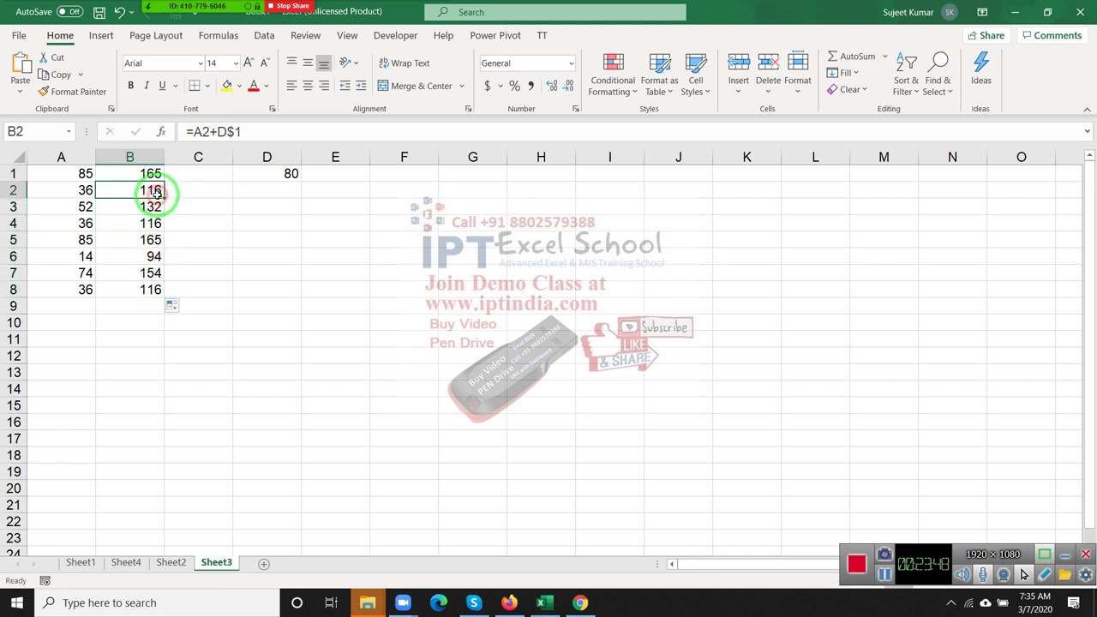
{"action": "left_click", "coordinate": [152, 173]}
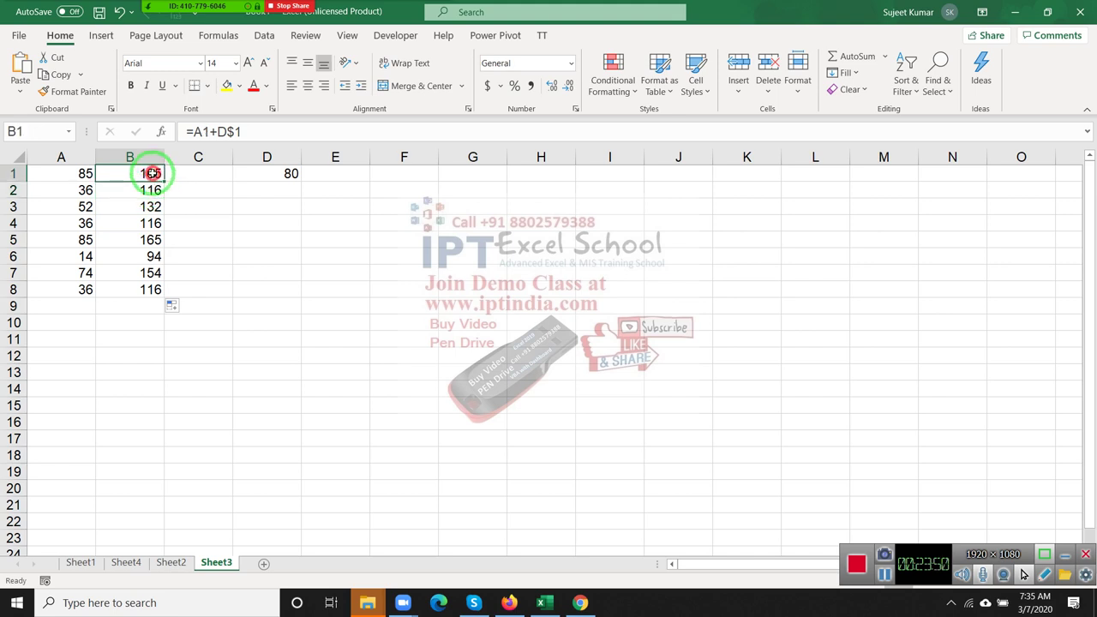
{"action": "left_click_drag", "start_coordinate": [162, 181], "coordinate": [206, 183]}
{"action": "left_click", "coordinate": [215, 175]}
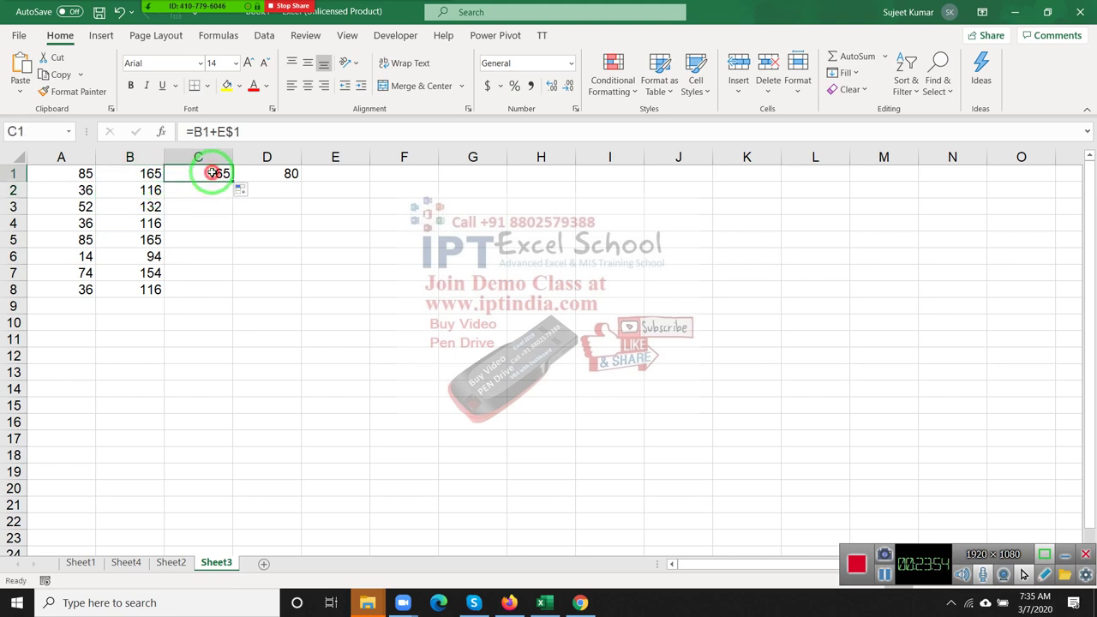
- Change C1's formula to =B1+$E$1 with E1 fully locked
{"action": "double_click", "coordinate": [212, 173]}
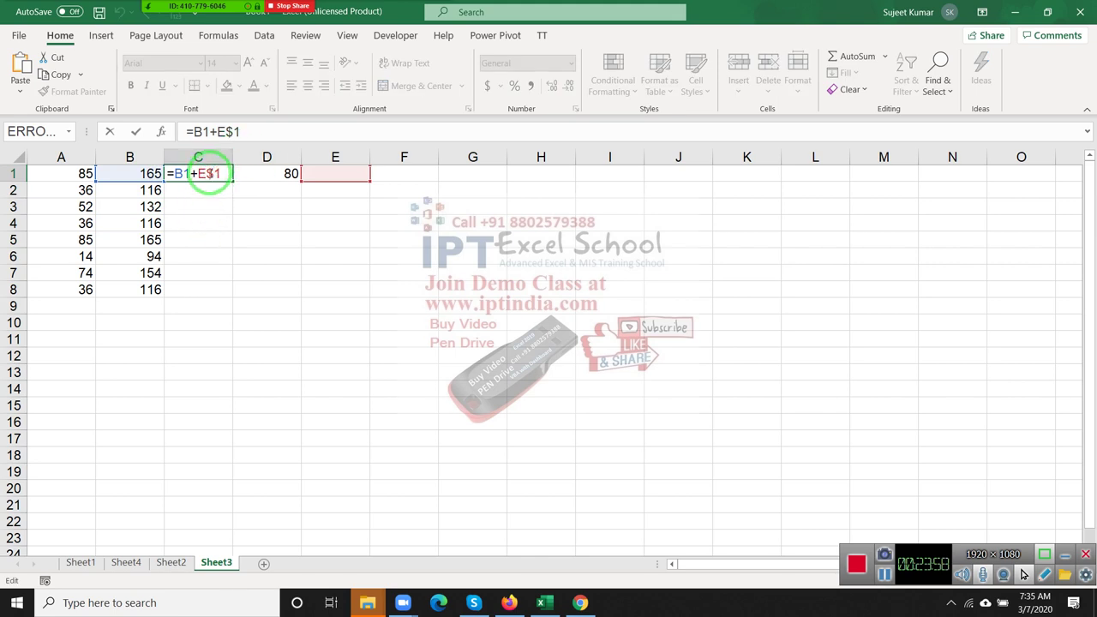
{"action": "left_click_drag", "start_coordinate": [209, 173], "coordinate": [221, 173]}
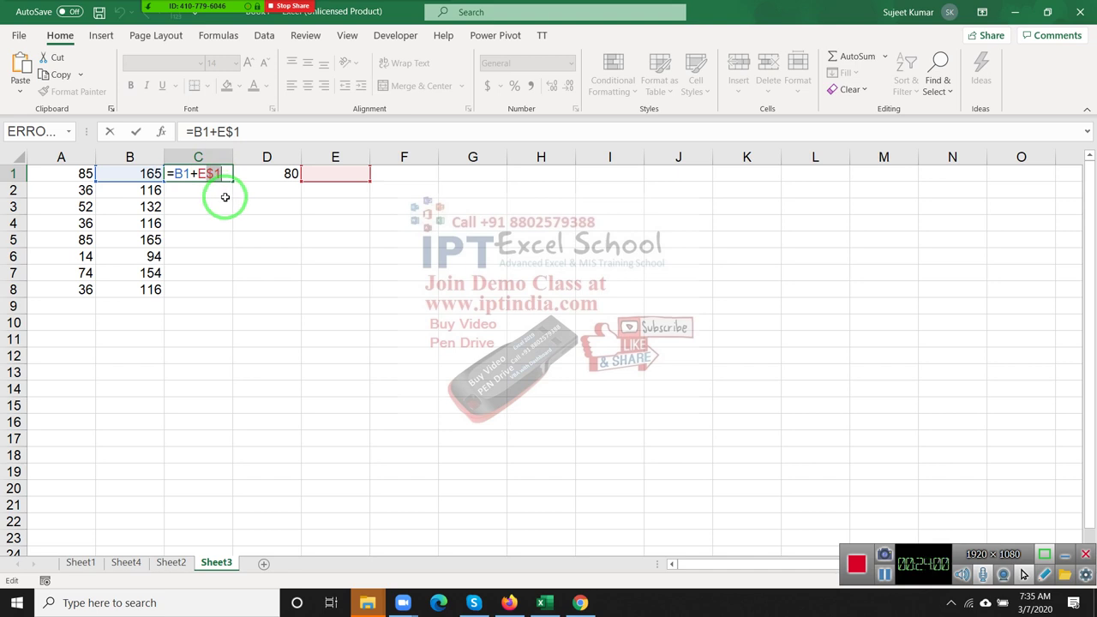
{"action": "left_click_drag", "start_coordinate": [176, 173], "coordinate": [189, 173]}
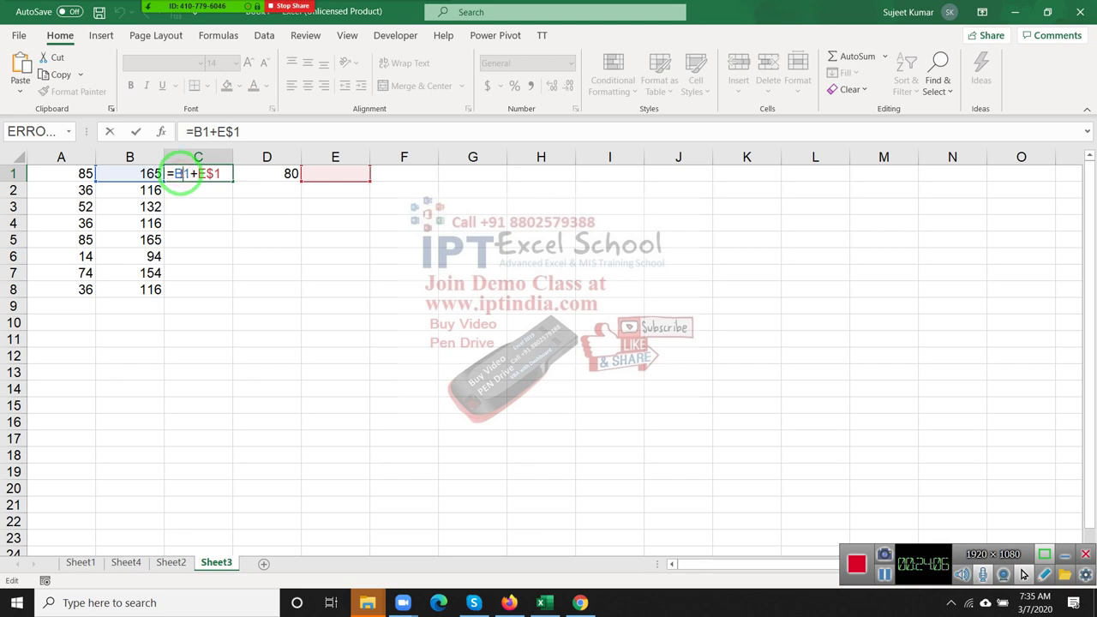
{"action": "left_click", "coordinate": [185, 177]}
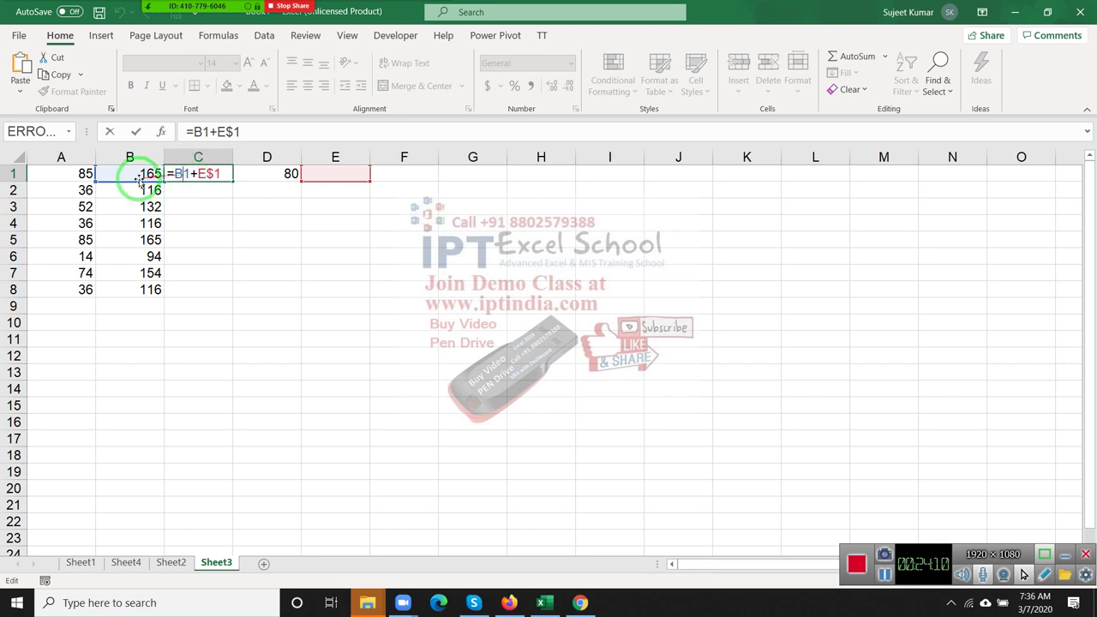
{"action": "left_click", "coordinate": [213, 173]}
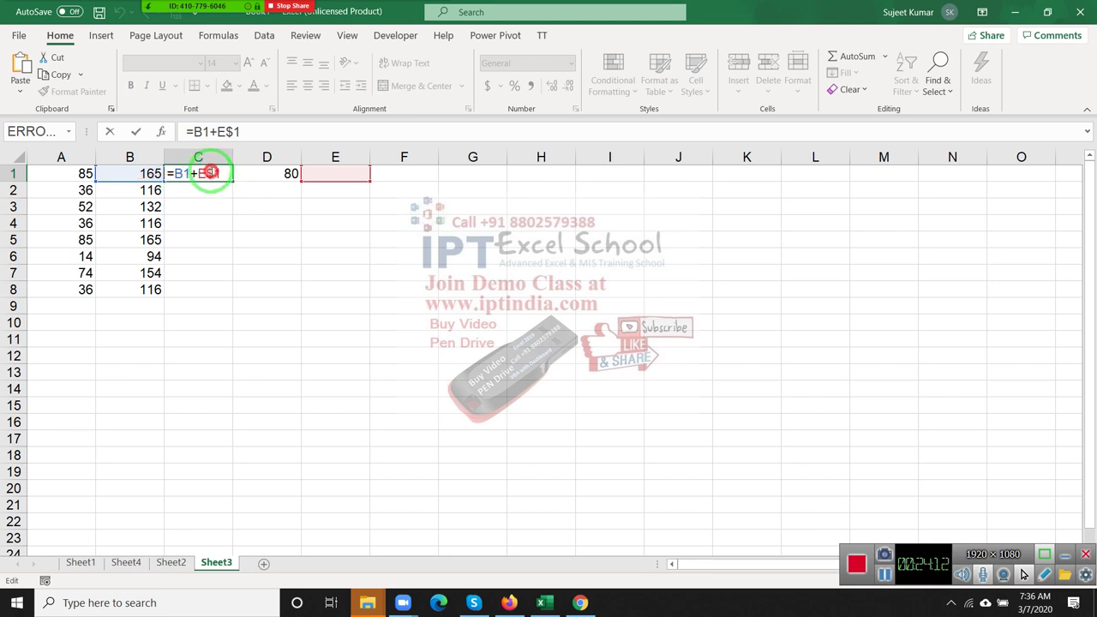
{"action": "mouse_move", "coordinate": [277, 14]}
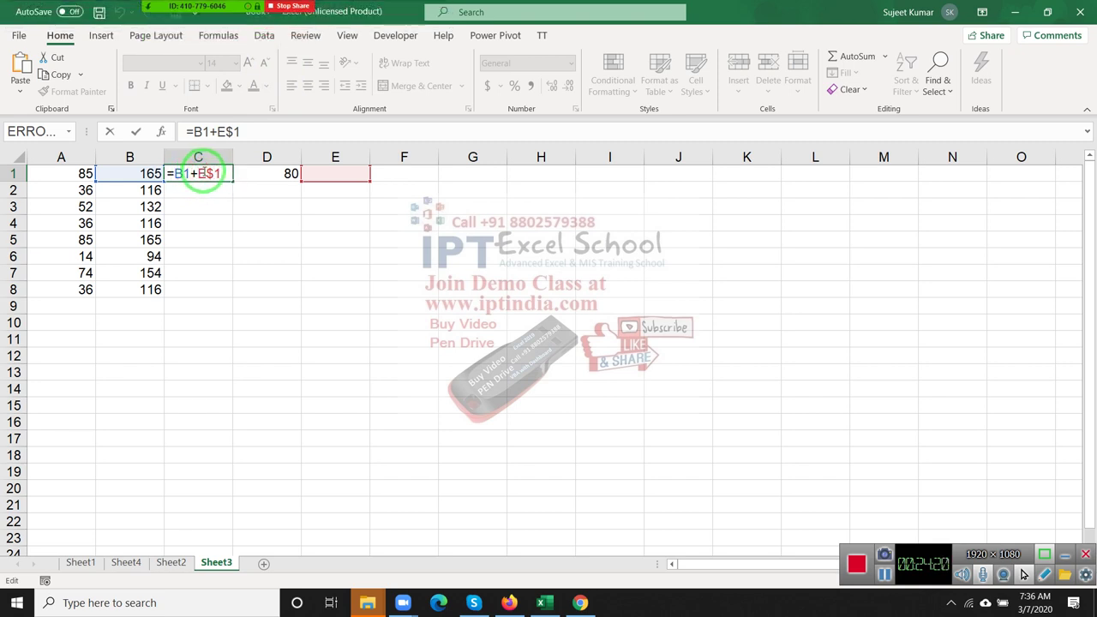
{"action": "type", "text": "$"}
{"action": "key", "text": "Return"}
- Paste C1's formula into F1, review its references, and return to C1
{"action": "left_click", "coordinate": [204, 173]}
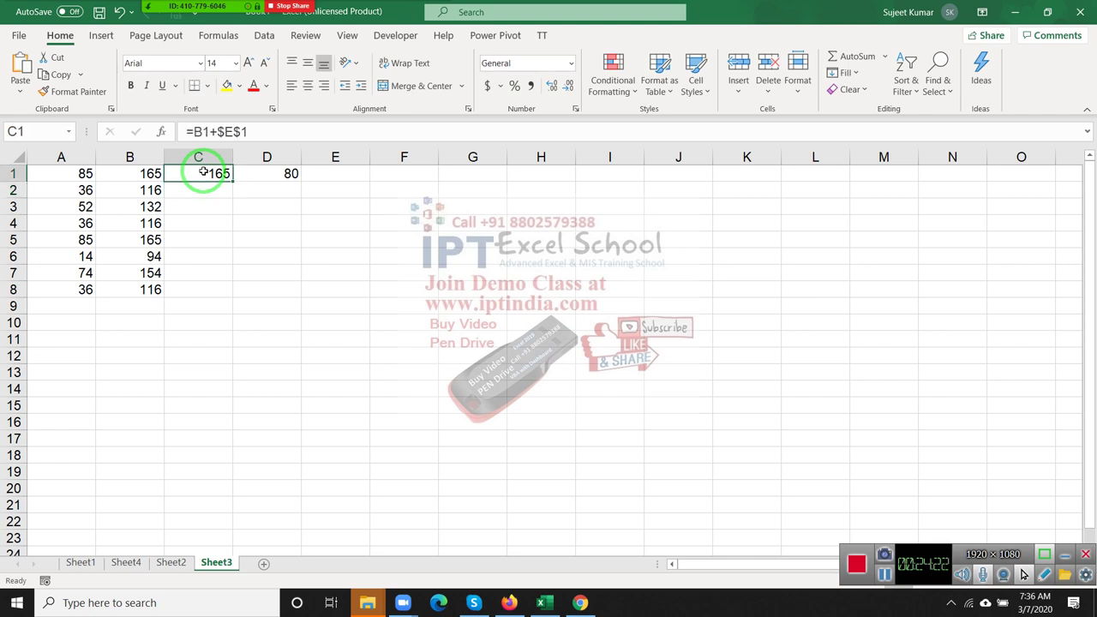
{"action": "key", "text": "Right"}
{"action": "key", "text": "Right"}
{"action": "key", "text": "Right"}
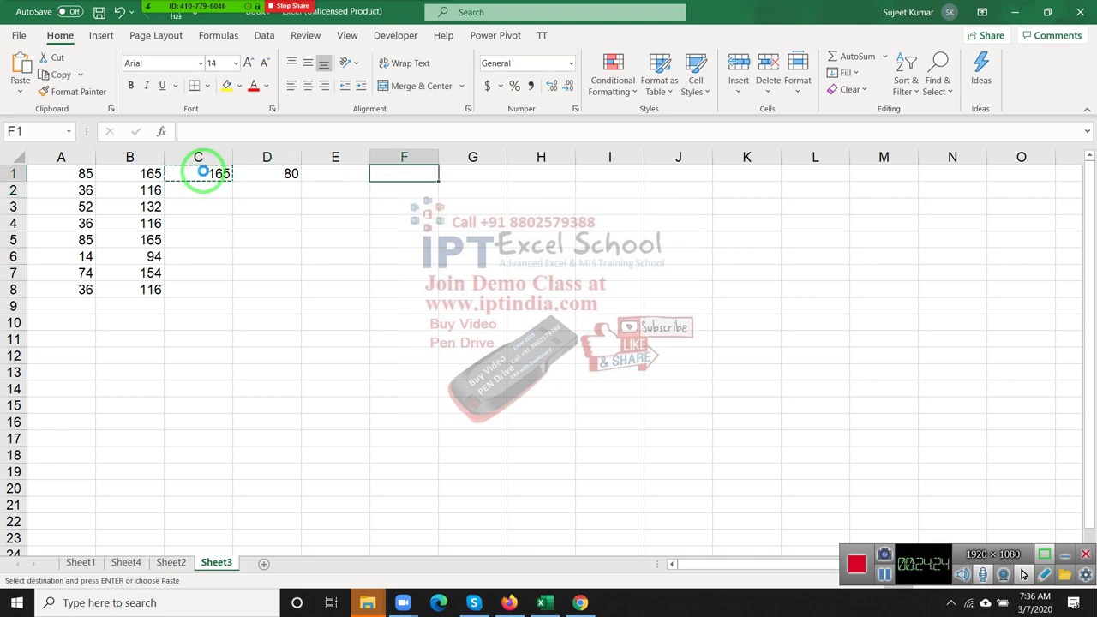
{"action": "key", "text": "ctrl+v"}
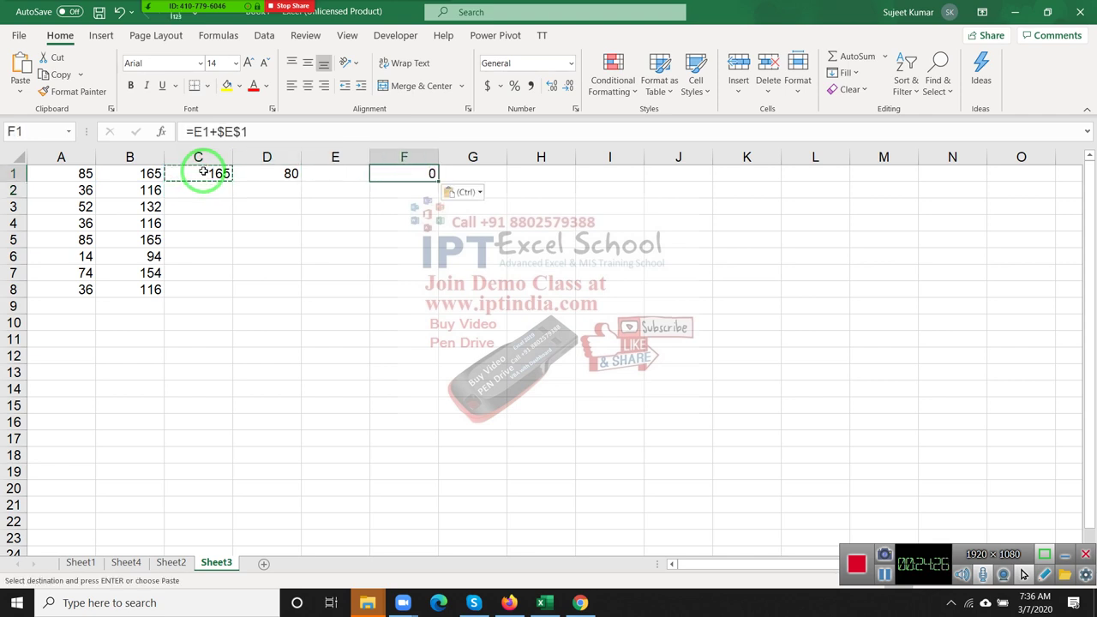
{"action": "key", "text": "F2"}
{"action": "key", "text": "Escape"}
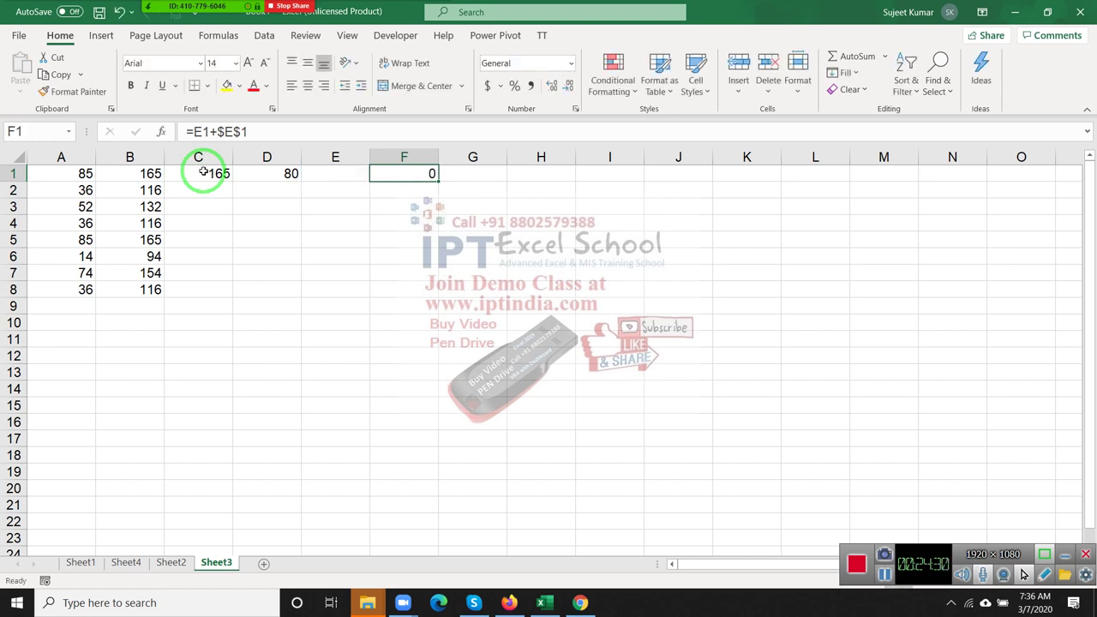
{"action": "key", "text": "Left"}
{"action": "key", "text": "Left"}
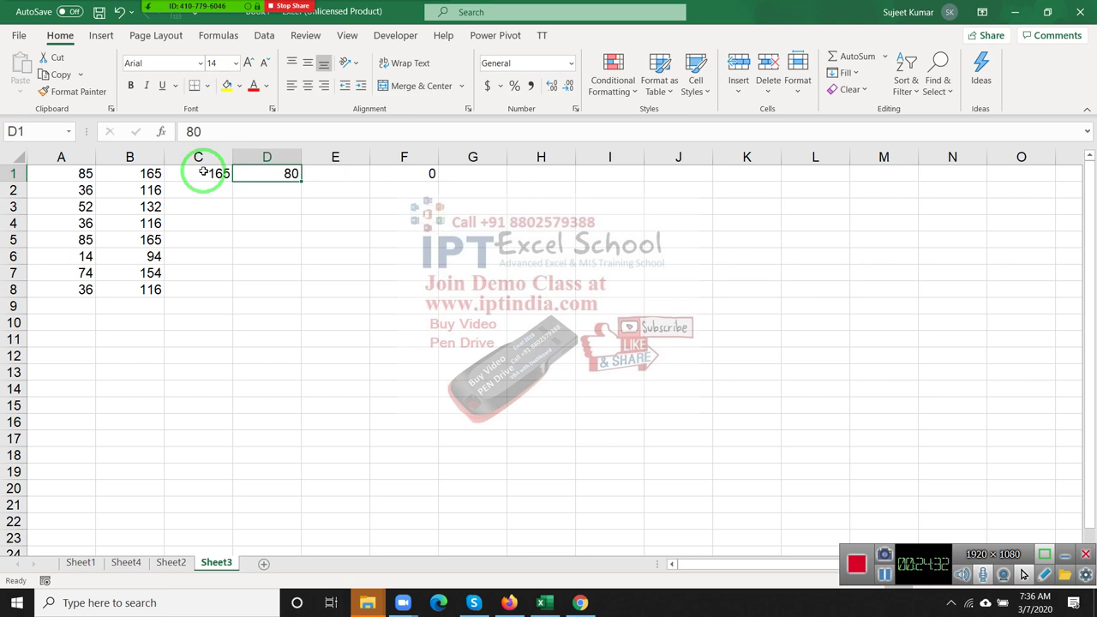
{"action": "key", "text": "Left"}
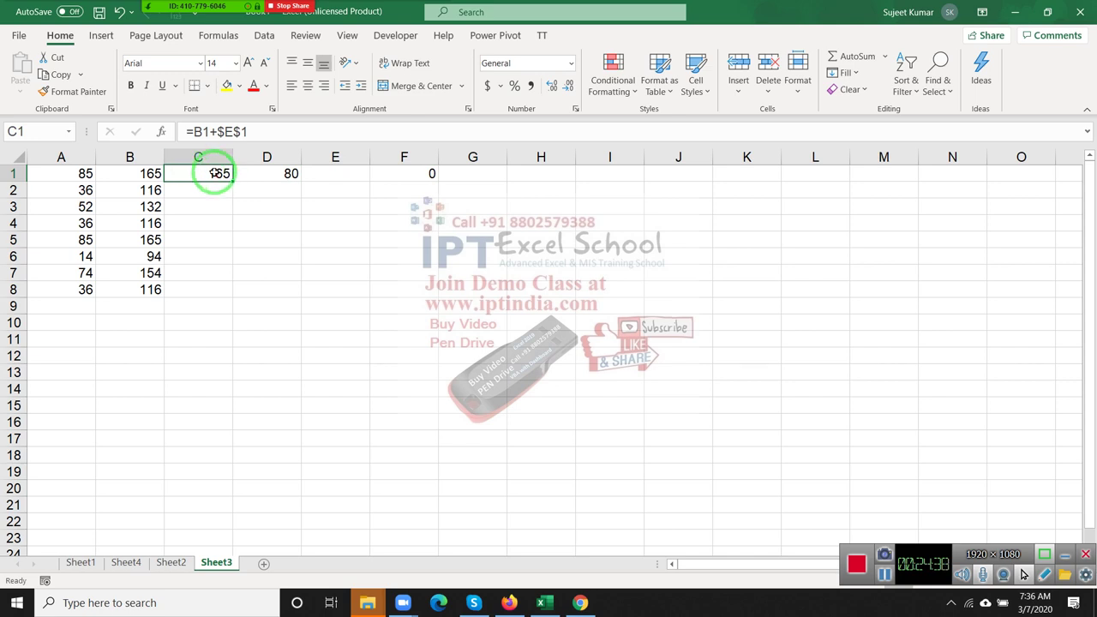
- Trial an absolute B1 in C1, discard it, and bring up Zoom's participants list
{"action": "left_click", "coordinate": [204, 133]}
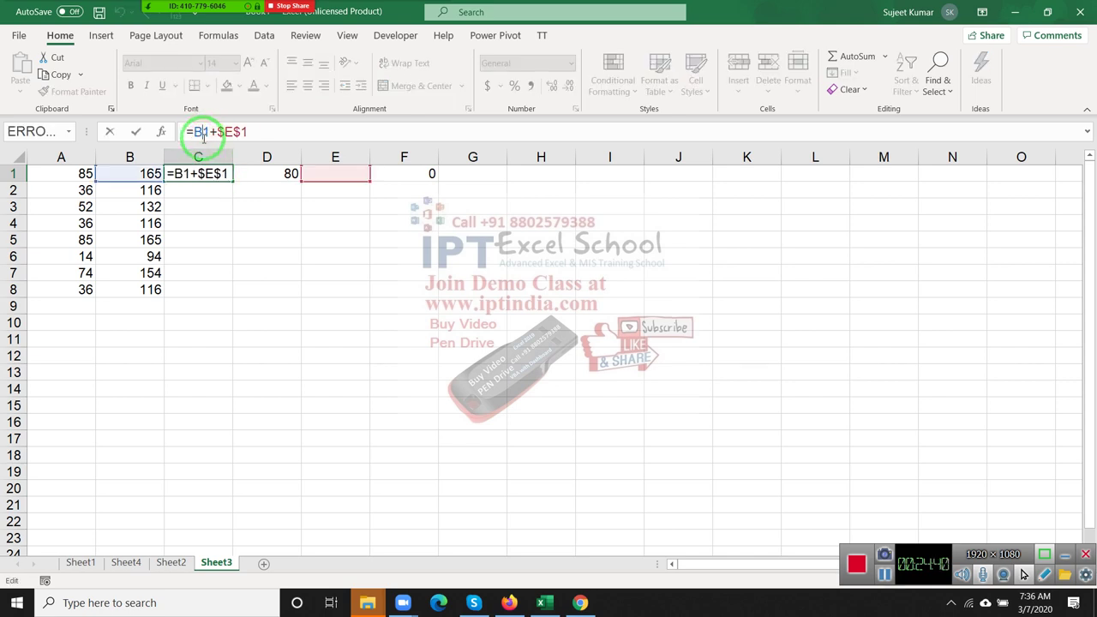
{"action": "key", "text": "F4"}
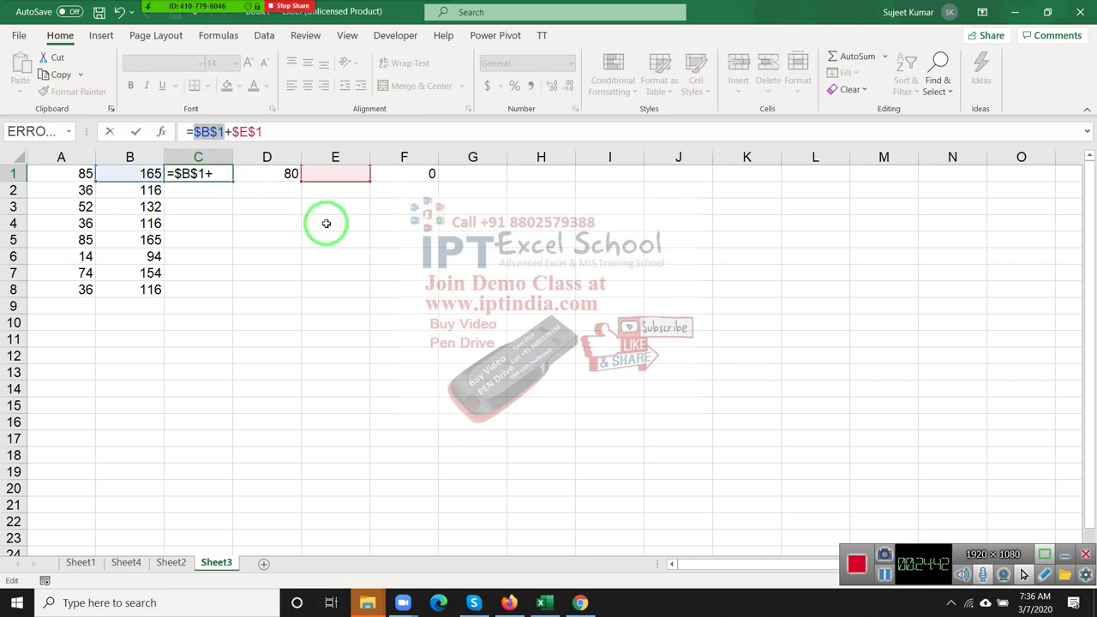
{"action": "key", "text": "Escape"}
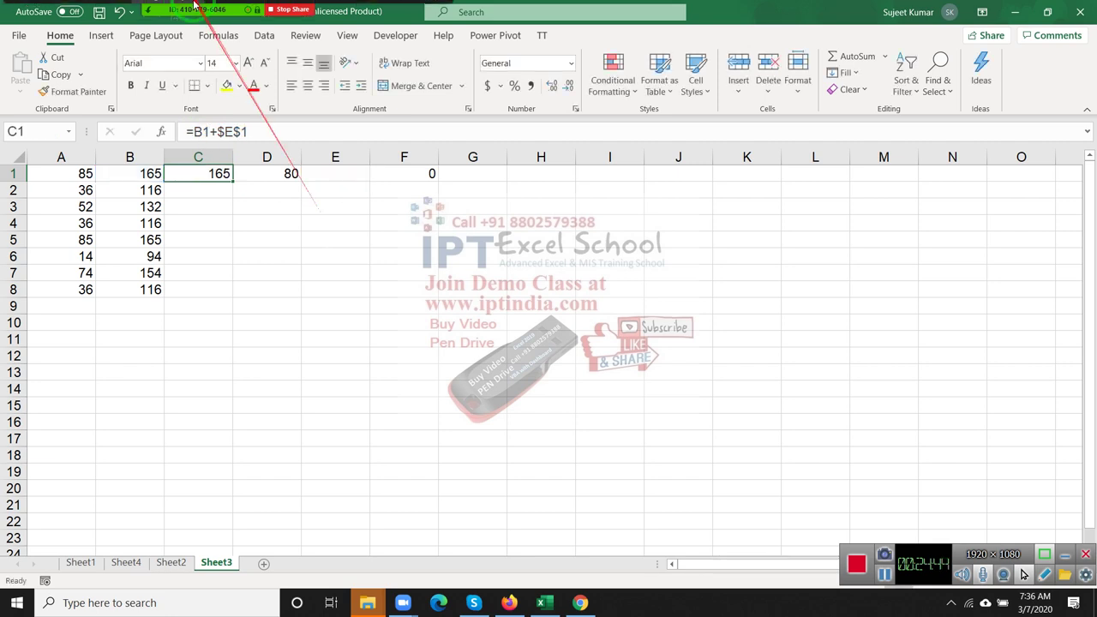
{"action": "left_click", "coordinate": [175, 23]}
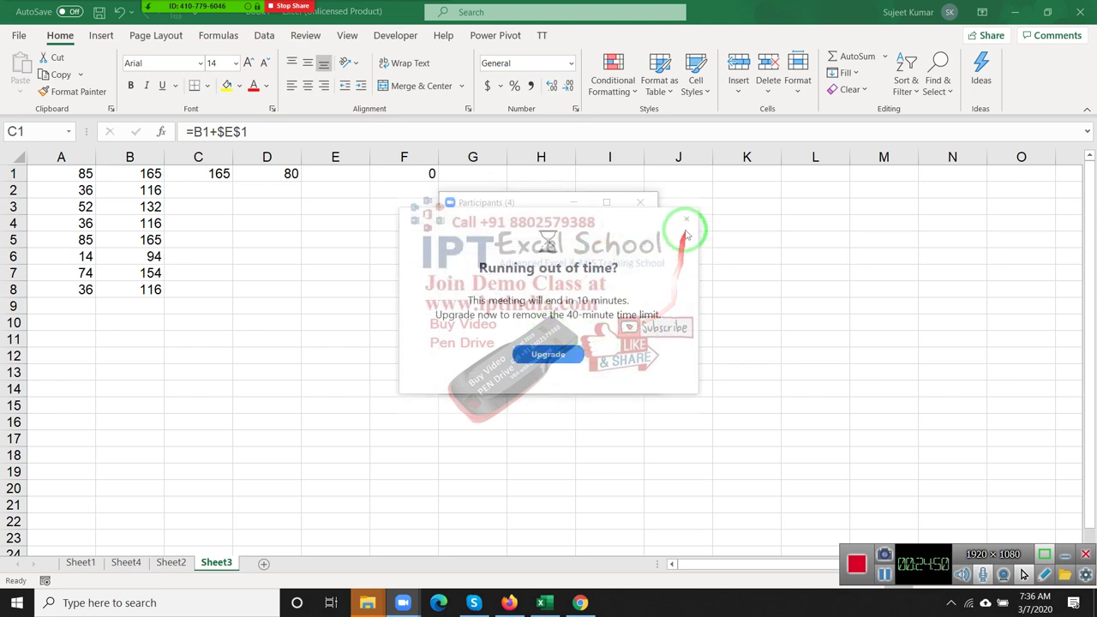
- Close the 'Running out of time?' popup, confirm Mute All, and close the Participants window
{"action": "left_click", "coordinate": [686, 220]}
{"action": "left_click", "coordinate": [599, 250]}
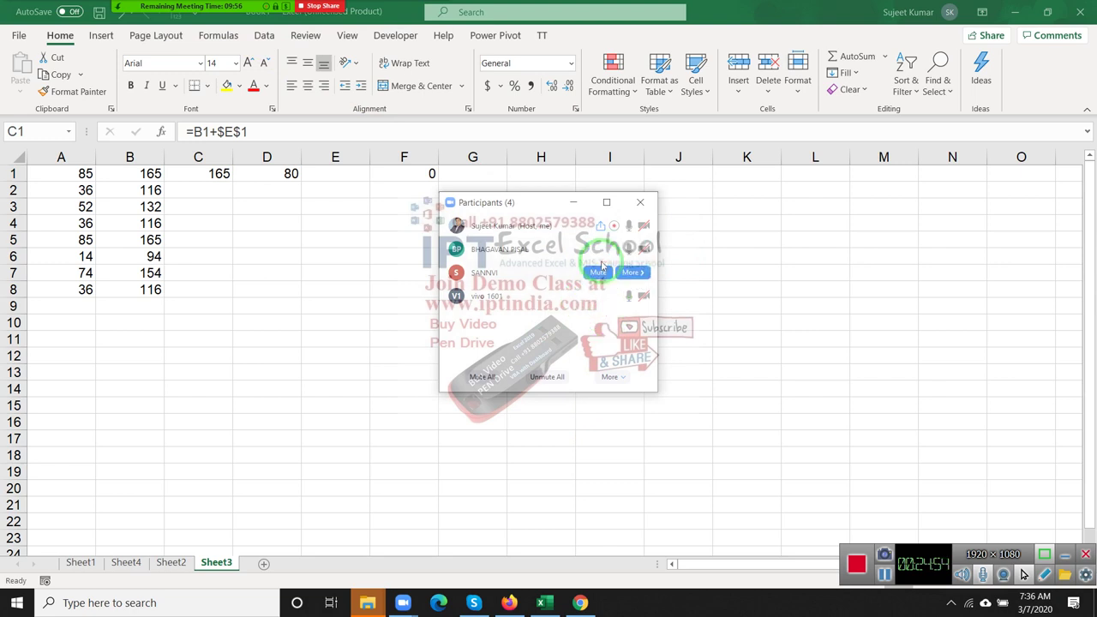
{"action": "left_click", "coordinate": [598, 272]}
{"action": "left_click", "coordinate": [483, 377]}
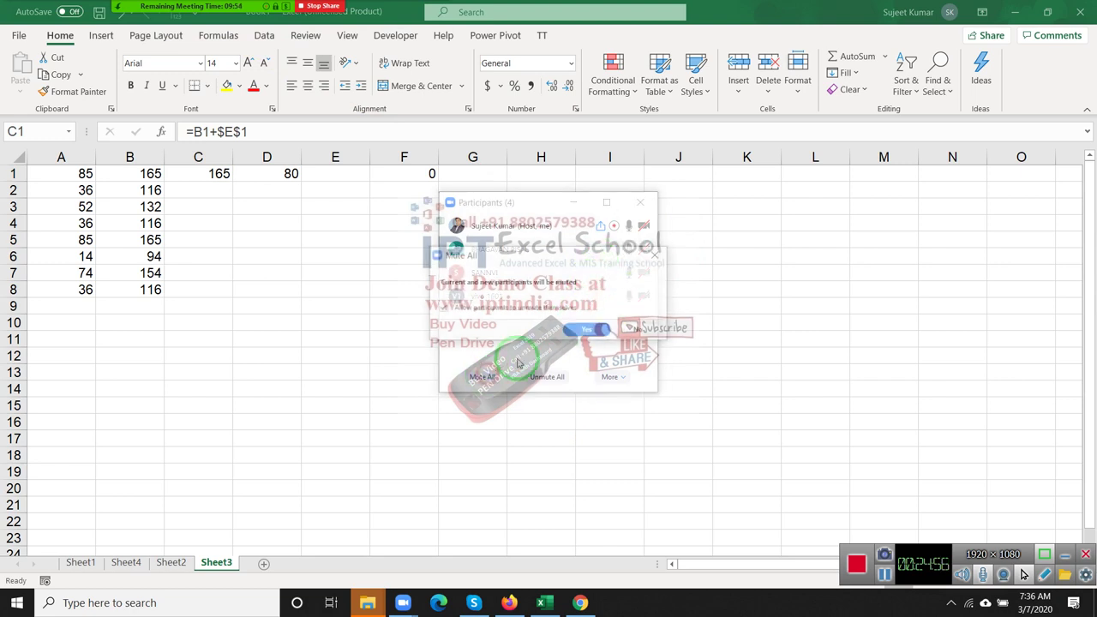
{"action": "left_click", "coordinate": [634, 328]}
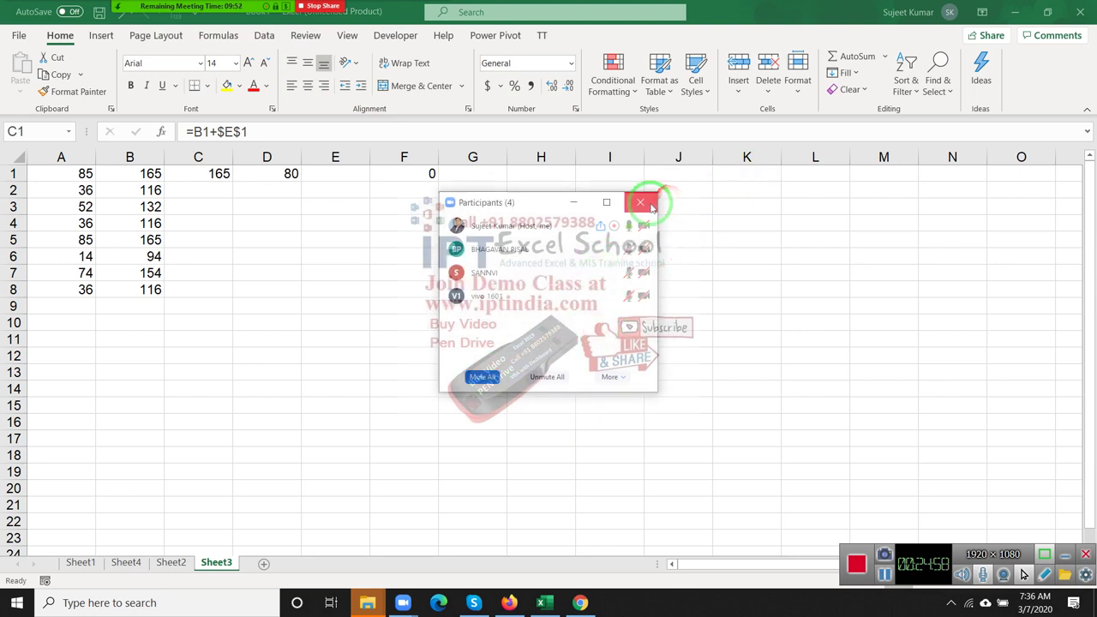
{"action": "left_click", "coordinate": [648, 202]}
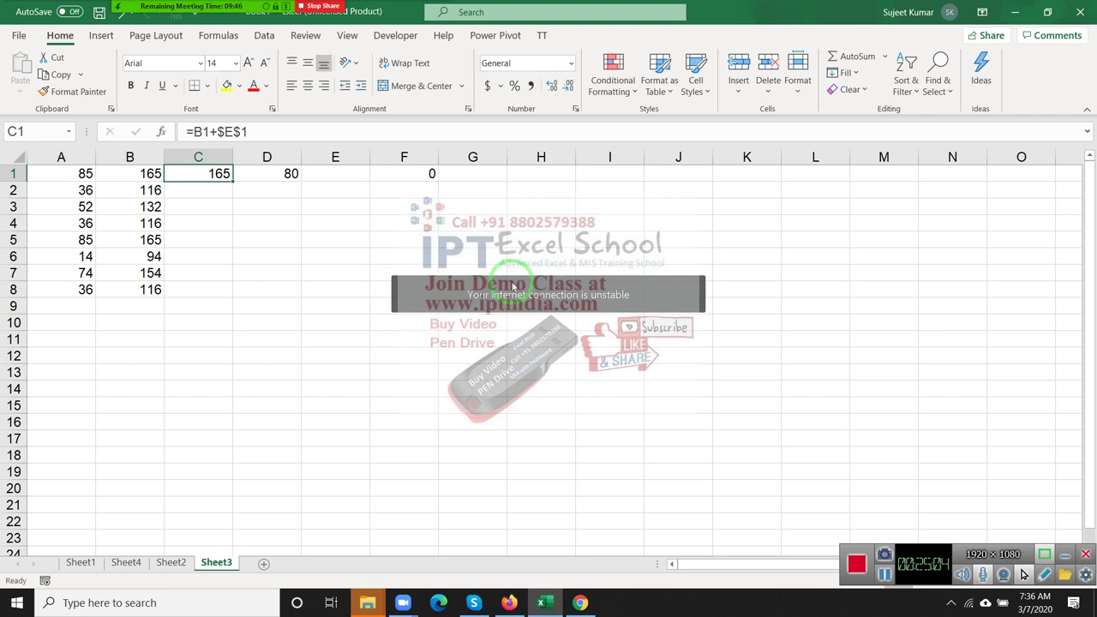
{"action": "left_click", "coordinate": [531, 225]}
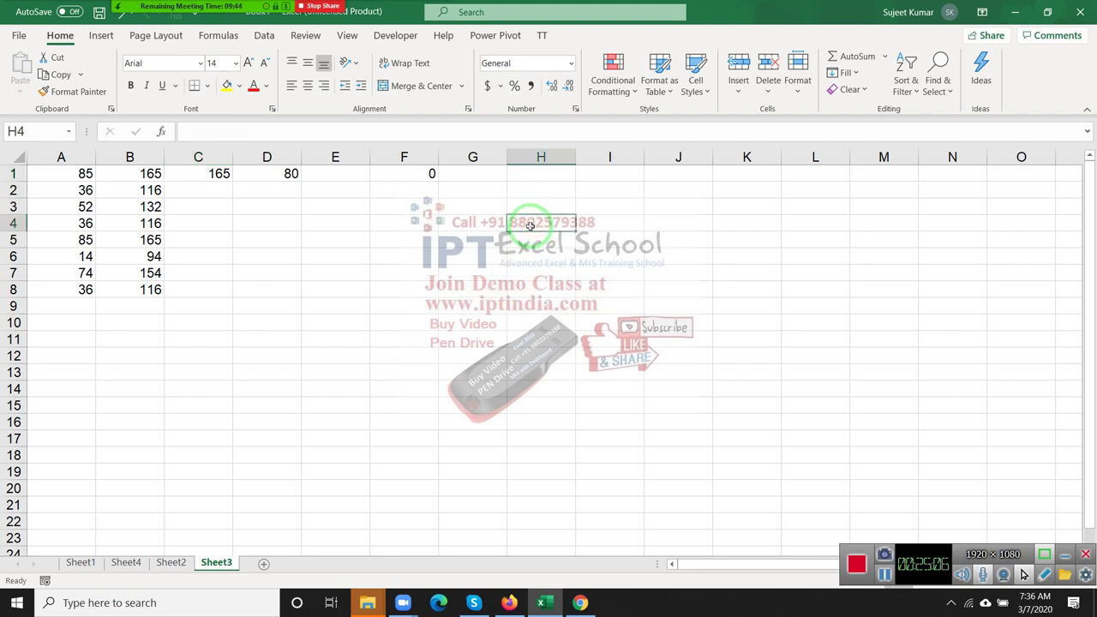
{"action": "left_click", "coordinate": [62, 76]}
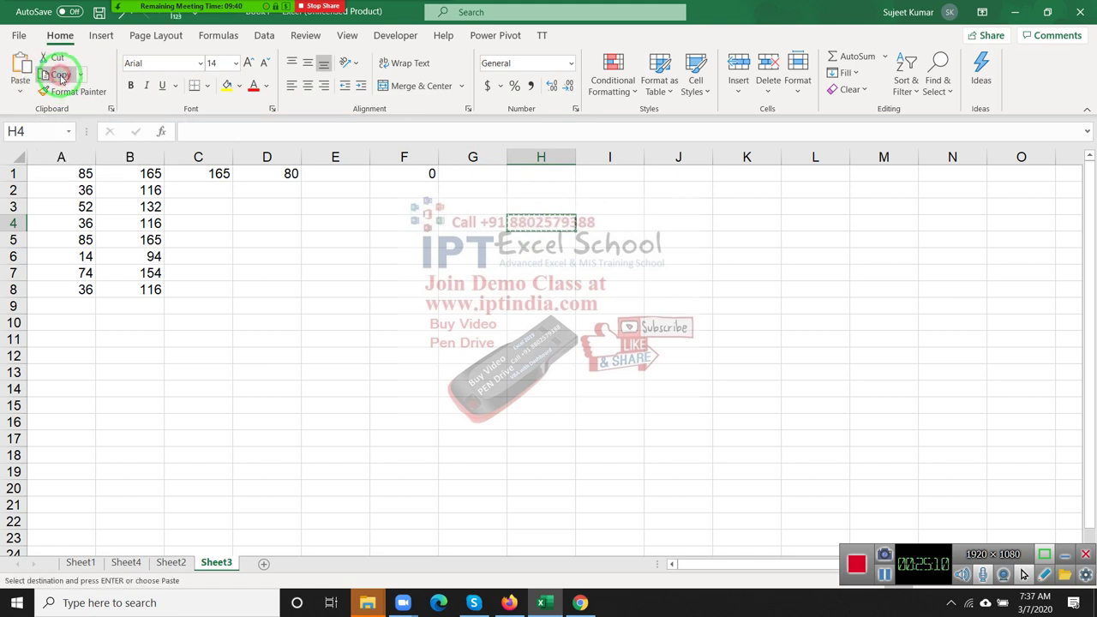
{"action": "key", "text": "Escape"}
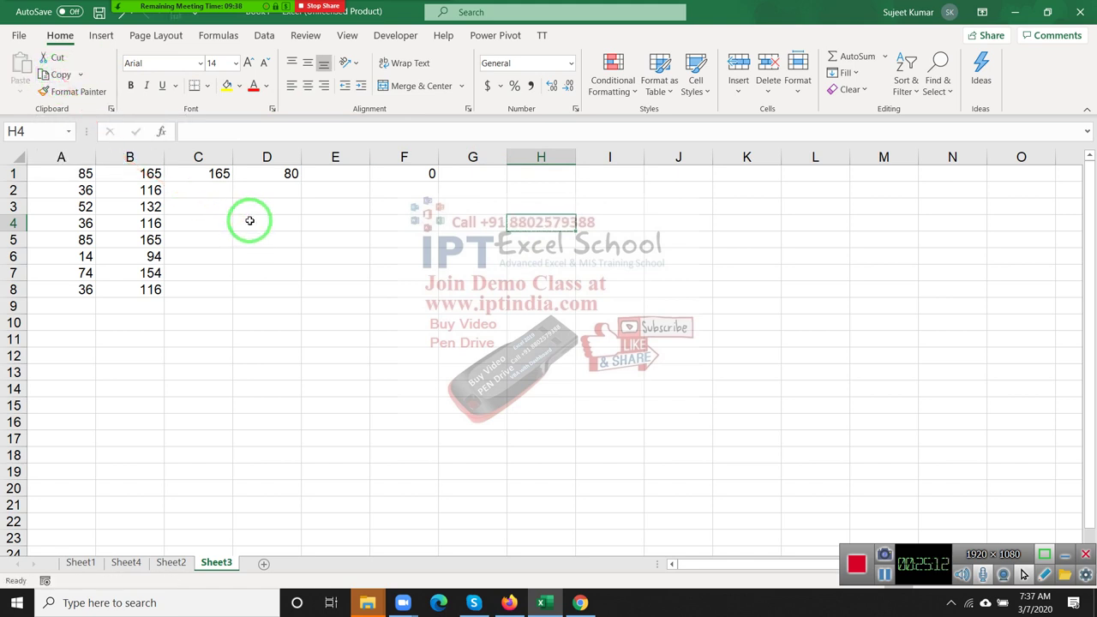
{"action": "key", "text": "ctrl+c"}
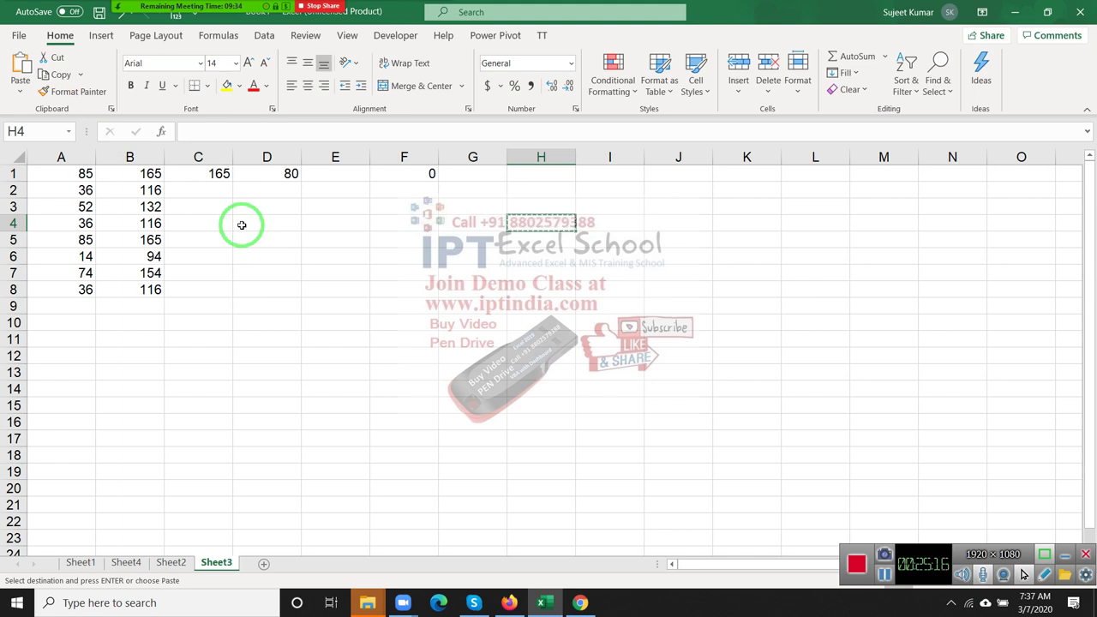
{"action": "key", "text": "Escape"}
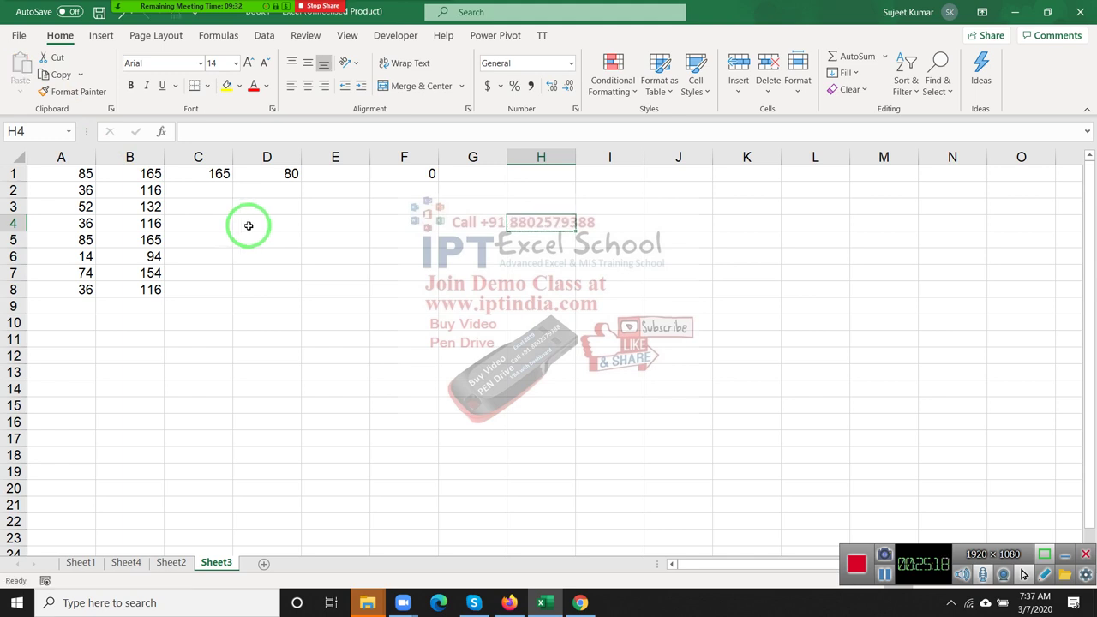
{"action": "left_click", "coordinate": [330, 234]}
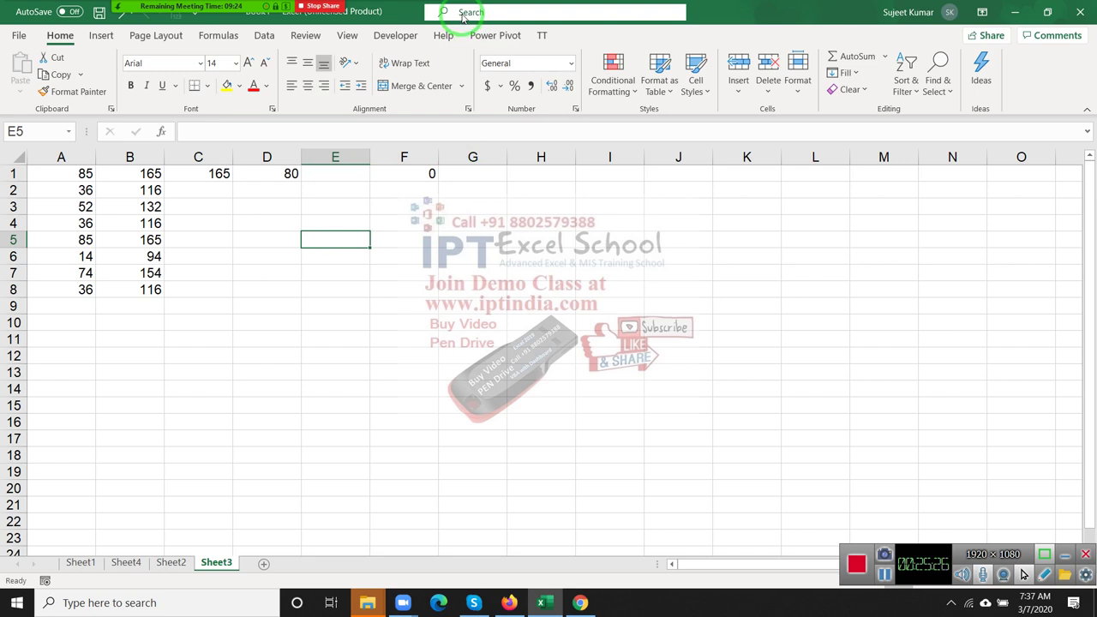
- Search Tell Me for 'sortcut' and open the 'Keyboard shortcuts in Excel' help article
{"action": "left_click", "coordinate": [462, 13]}
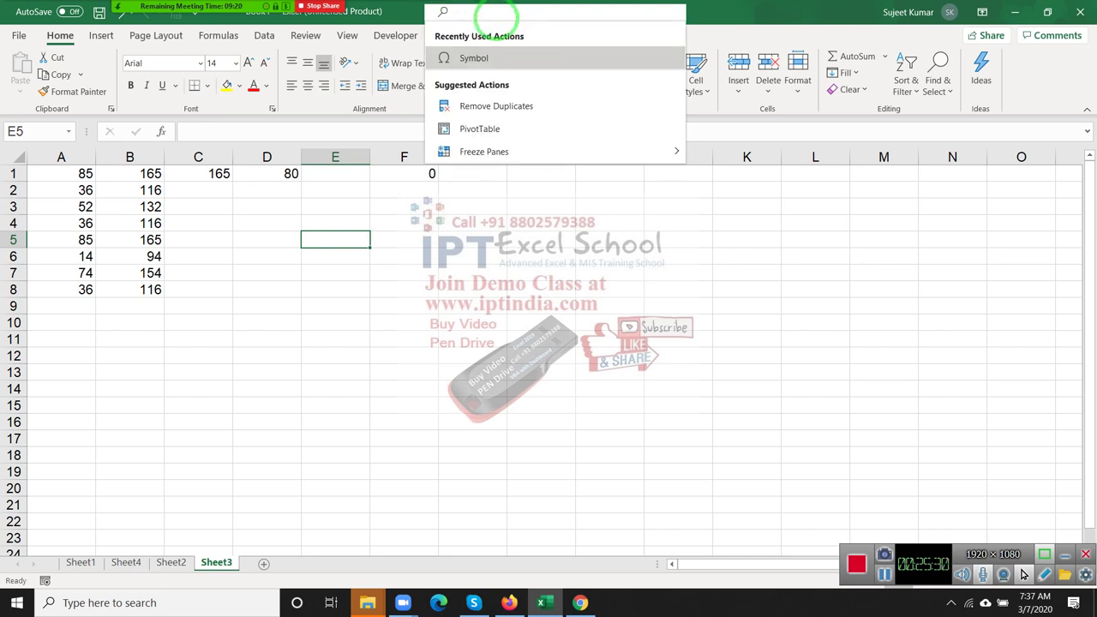
{"action": "type", "text": "sort"}
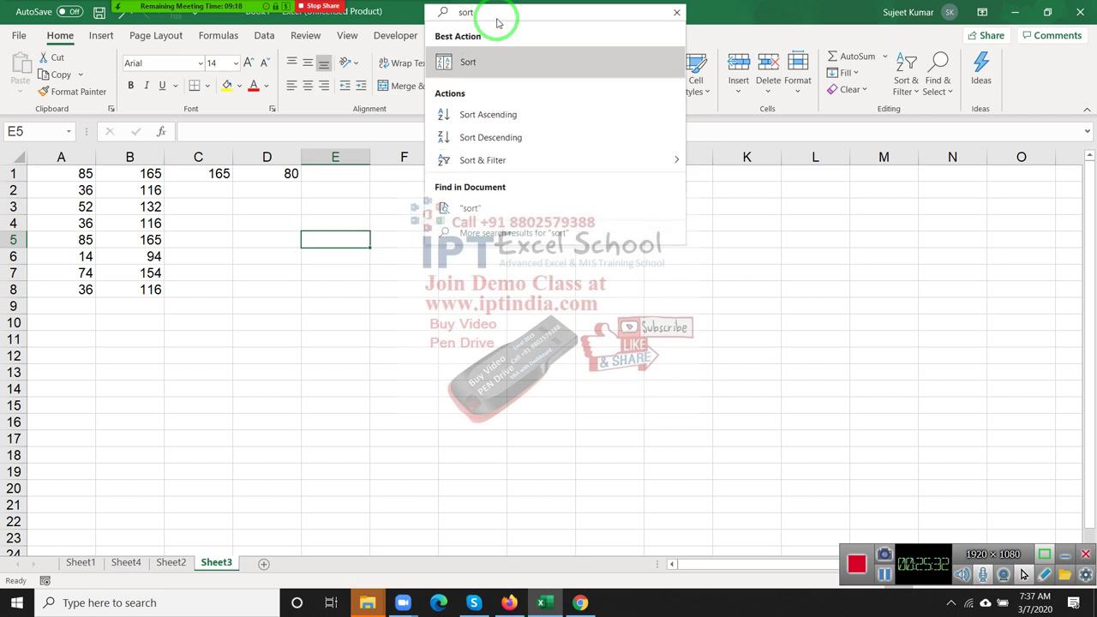
{"action": "type", "text": "cut"}
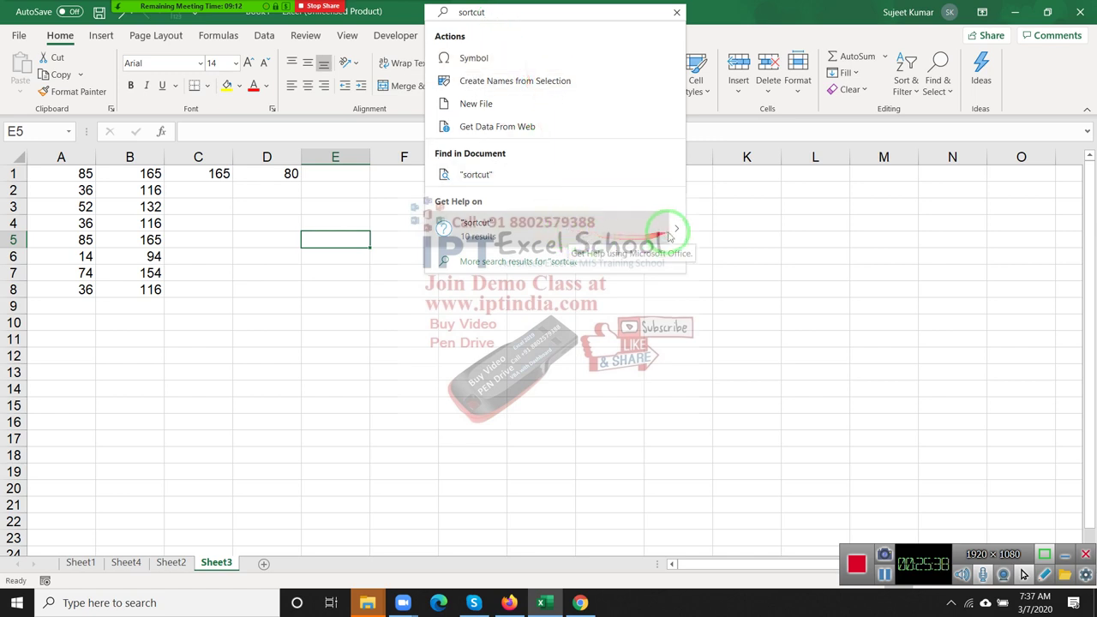
{"action": "mouse_move", "coordinate": [677, 230]}
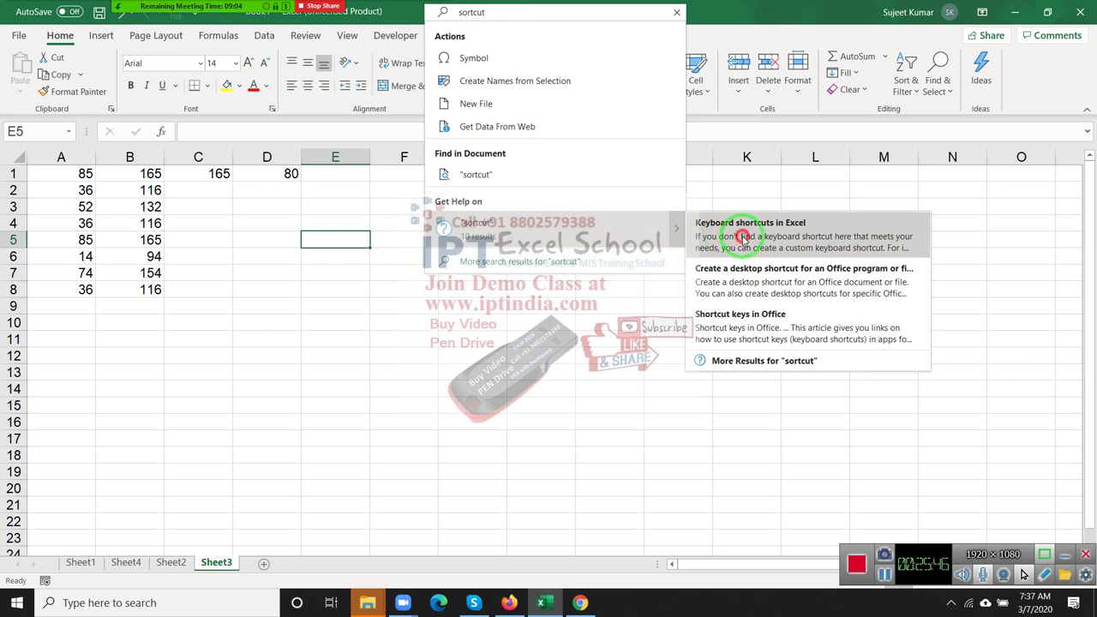
{"action": "left_click", "coordinate": [744, 240]}
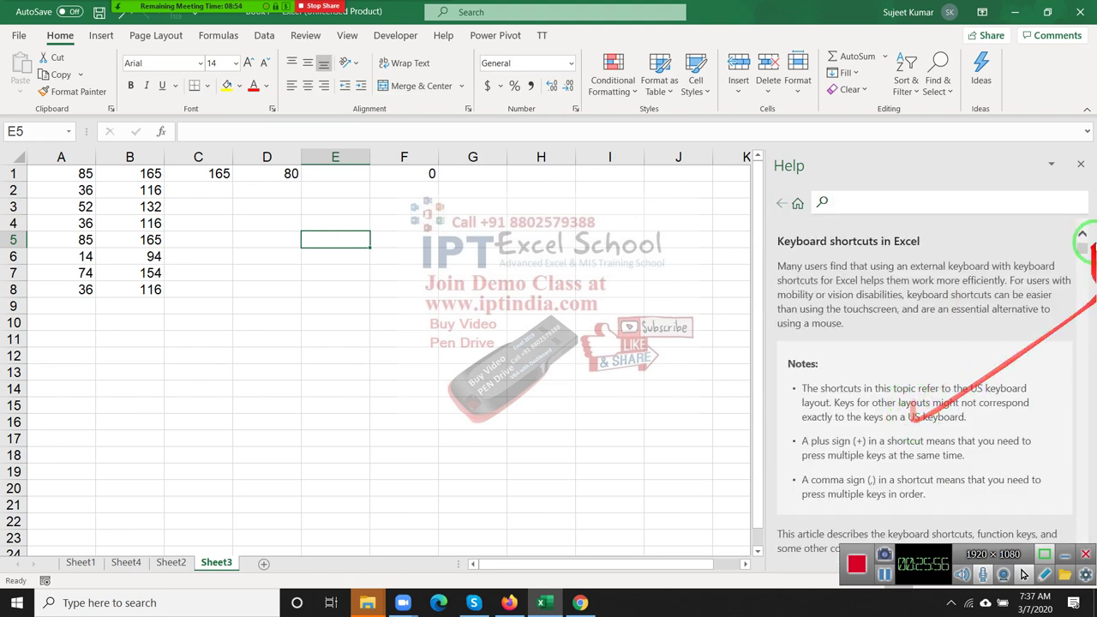
- Scroll through the article's shortcut tables, then select cell H8
{"action": "left_click", "coordinate": [1077, 247]}
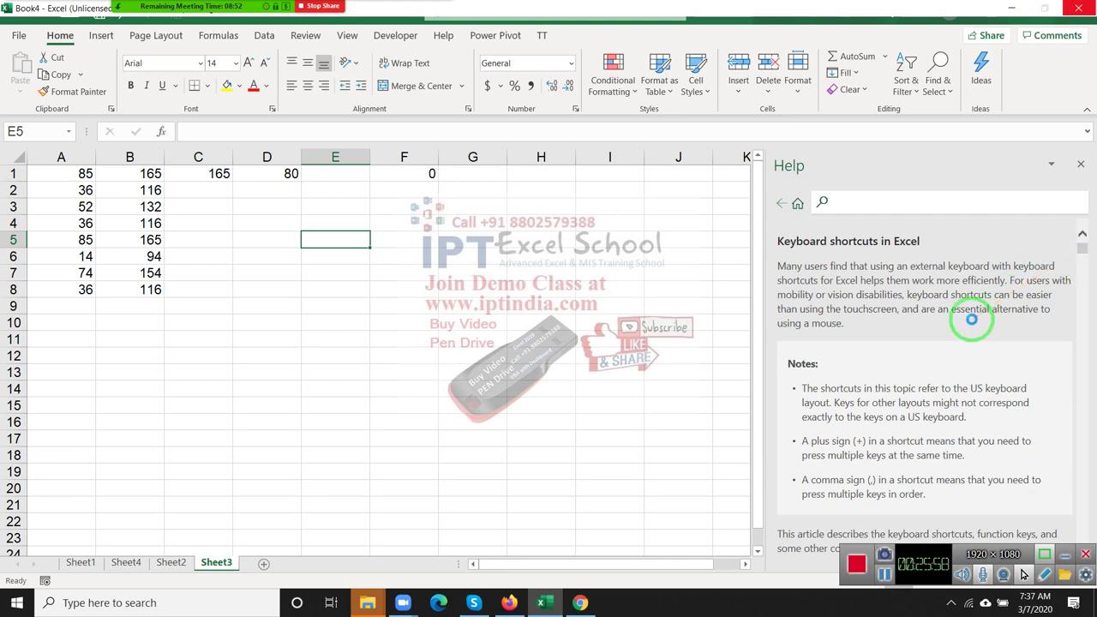
{"action": "scroll", "coordinate": [978, 315], "scroll_direction": "down", "scroll_amount": 4}
{"action": "scroll", "coordinate": [979, 314], "scroll_direction": "down", "scroll_amount": 3}
{"action": "scroll", "coordinate": [1007, 320], "scroll_direction": "down", "scroll_amount": 4}
{"action": "scroll", "coordinate": [1007, 320], "scroll_direction": "down", "scroll_amount": 5}
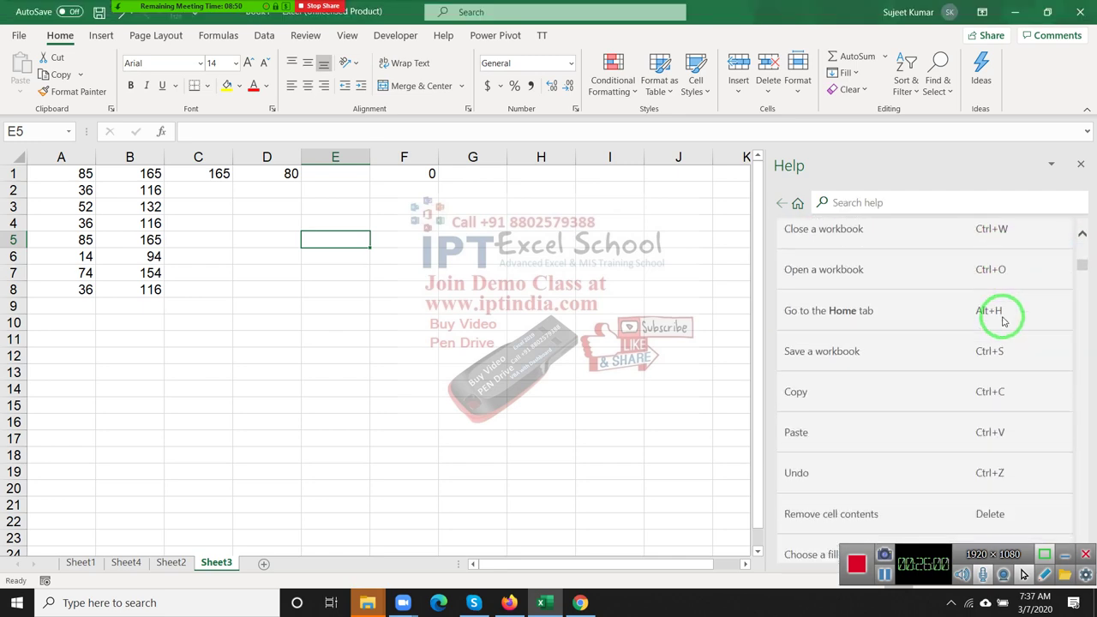
{"action": "scroll", "coordinate": [1005, 320], "scroll_direction": "up", "scroll_amount": 1}
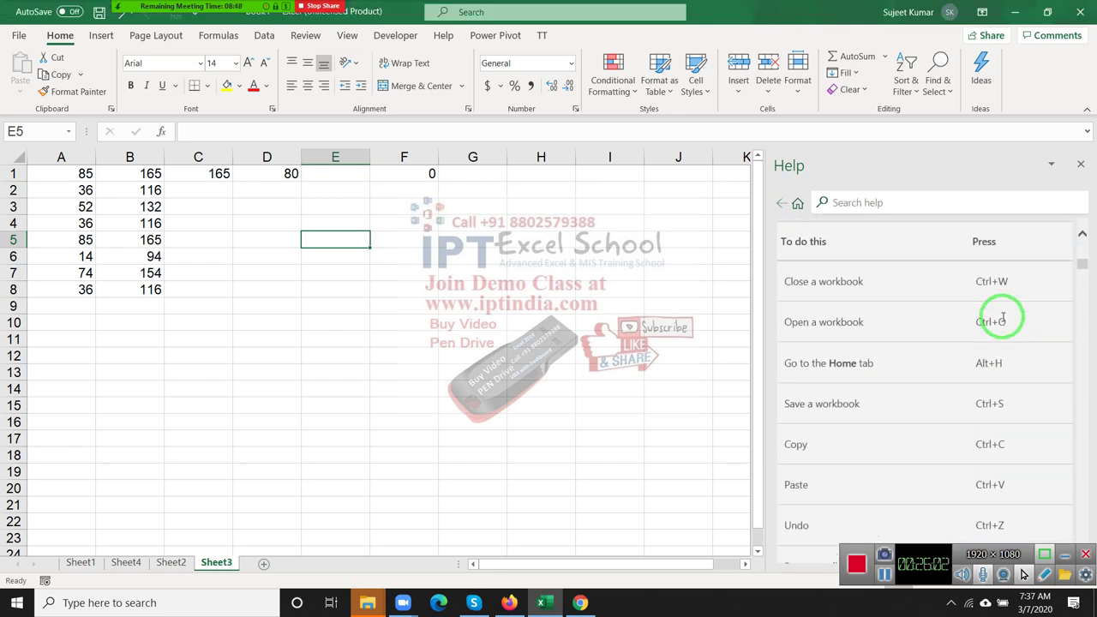
{"action": "scroll", "coordinate": [1003, 320], "scroll_direction": "down", "scroll_amount": 5}
{"action": "scroll", "coordinate": [1004, 321], "scroll_direction": "down", "scroll_amount": 2}
{"action": "scroll", "coordinate": [1005, 322], "scroll_direction": "down", "scroll_amount": 4}
{"action": "scroll", "coordinate": [1006, 325], "scroll_direction": "down", "scroll_amount": 4}
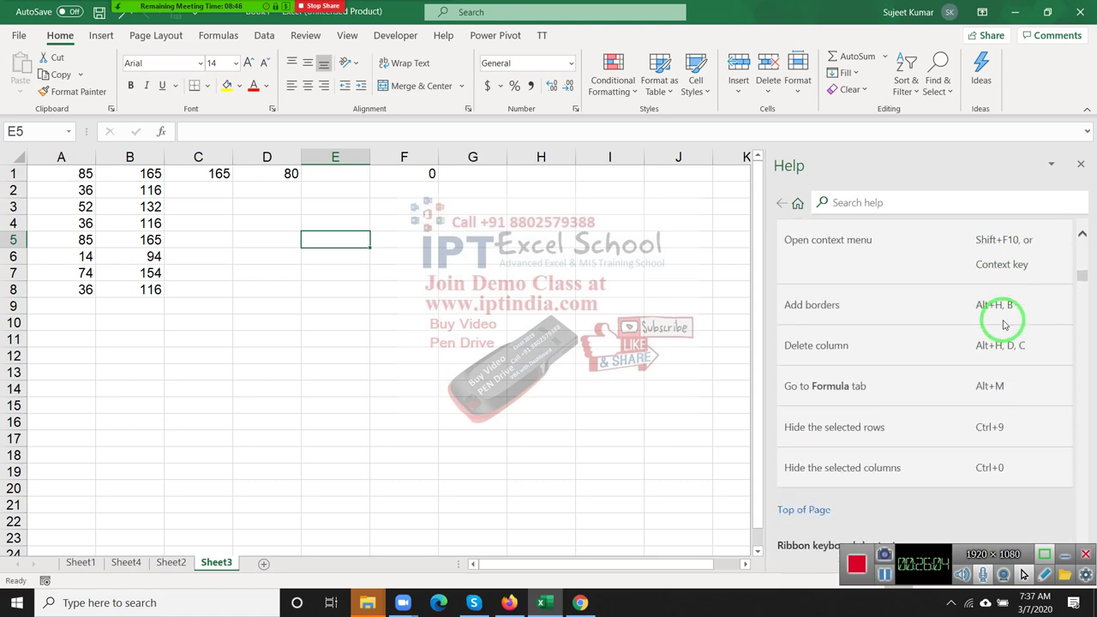
{"action": "scroll", "coordinate": [1005, 324], "scroll_direction": "down", "scroll_amount": 3}
{"action": "scroll", "coordinate": [1004, 321], "scroll_direction": "down", "scroll_amount": 4}
{"action": "scroll", "coordinate": [1003, 319], "scroll_direction": "down", "scroll_amount": 3}
{"action": "scroll", "coordinate": [1001, 317], "scroll_direction": "down", "scroll_amount": 4}
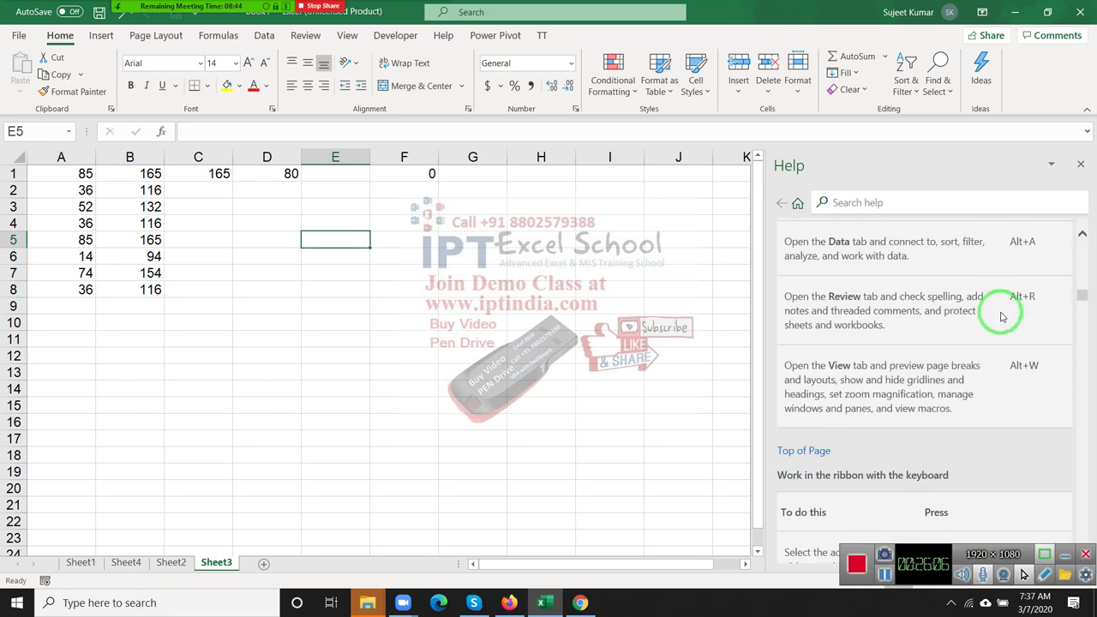
{"action": "scroll", "coordinate": [1002, 317], "scroll_direction": "down", "scroll_amount": 5}
{"action": "scroll", "coordinate": [1002, 315], "scroll_direction": "down", "scroll_amount": 4}
{"action": "scroll", "coordinate": [1002, 314], "scroll_direction": "down", "scroll_amount": 4}
{"action": "scroll", "coordinate": [1002, 311], "scroll_direction": "down", "scroll_amount": 5}
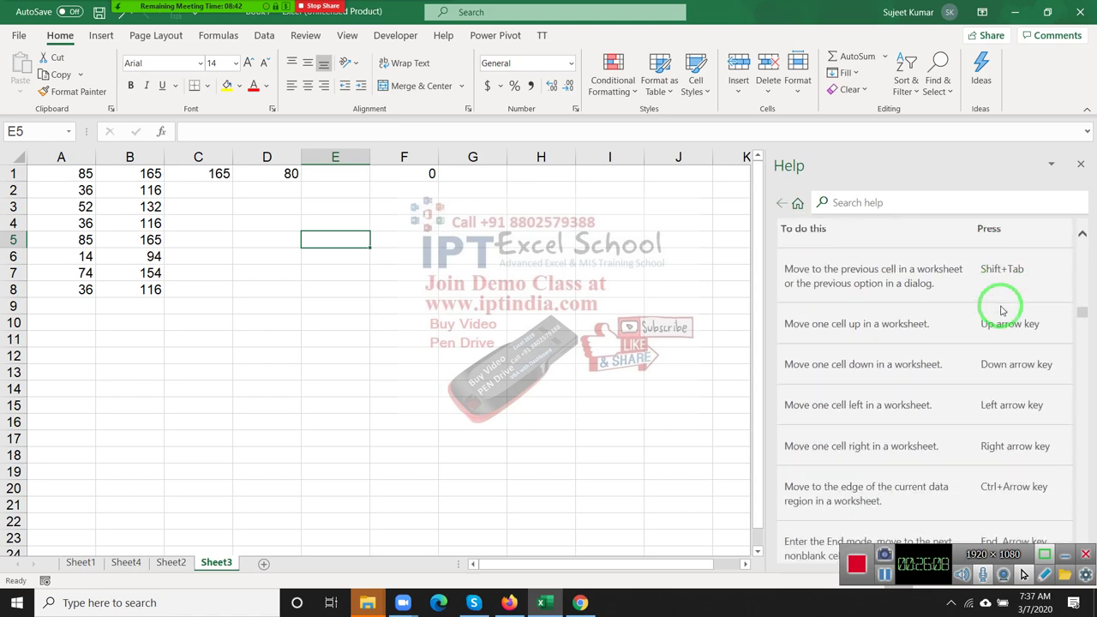
{"action": "scroll", "coordinate": [1001, 308], "scroll_direction": "down", "scroll_amount": 3}
{"action": "left_click", "coordinate": [542, 294]}
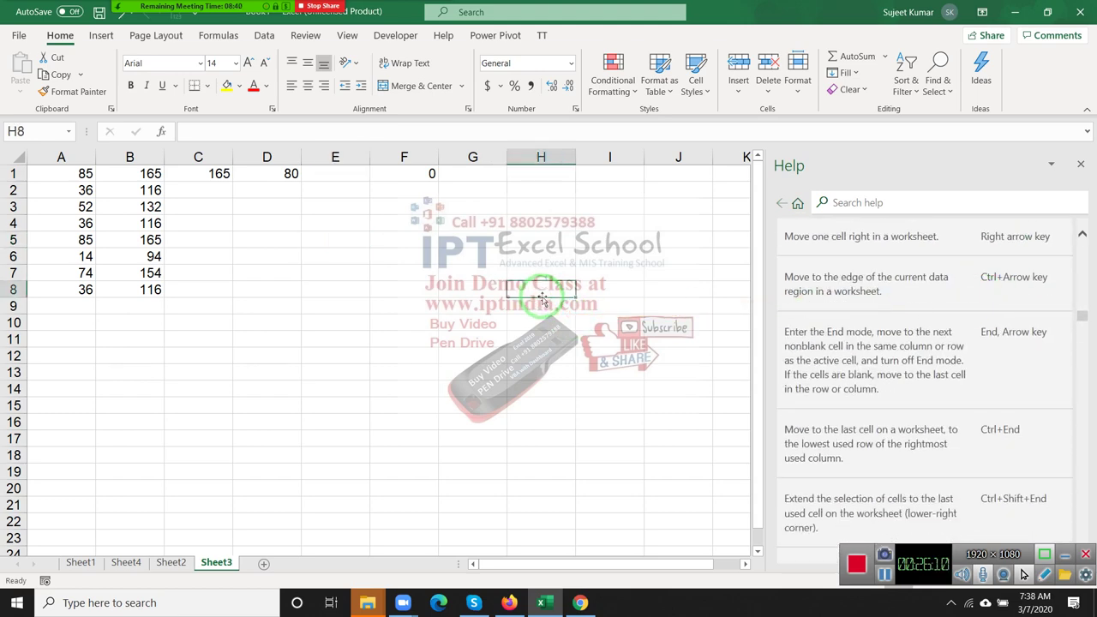